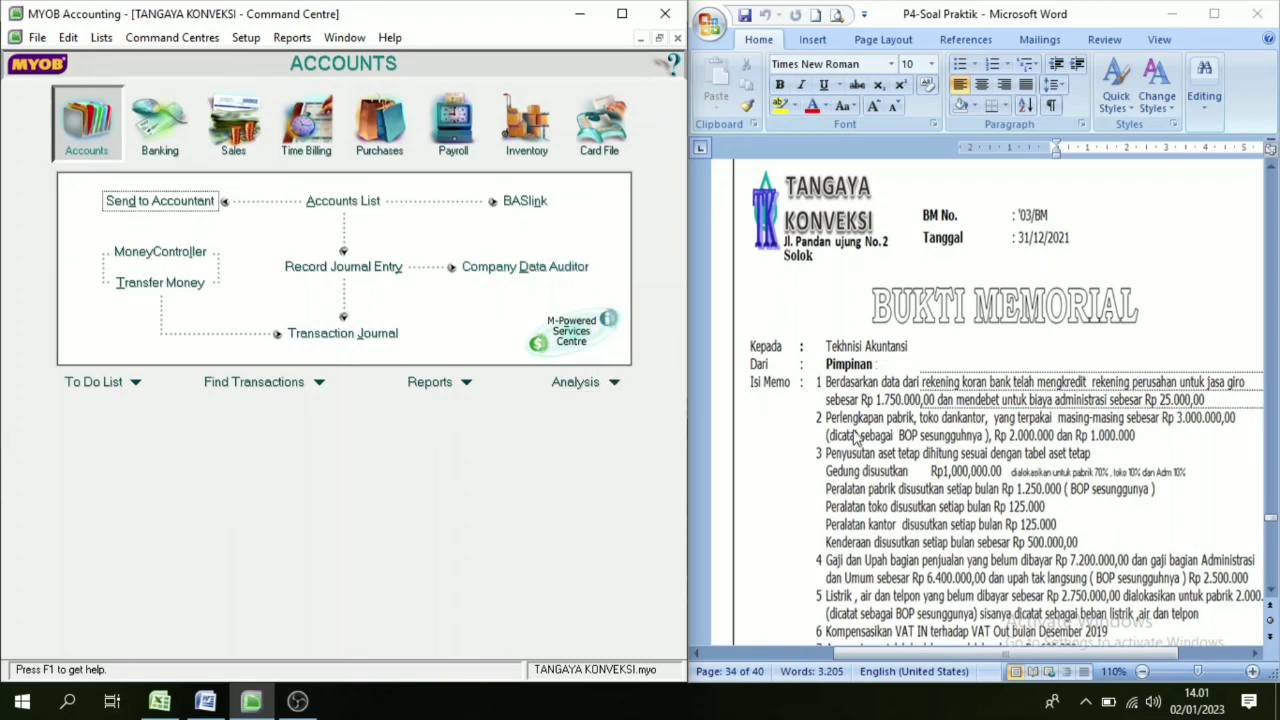
# Review the 31 December 2021 adjustment memo 03/BM and the order cost card that precedes it in the practice document.
pyautogui.scroll(1, 797, 304)
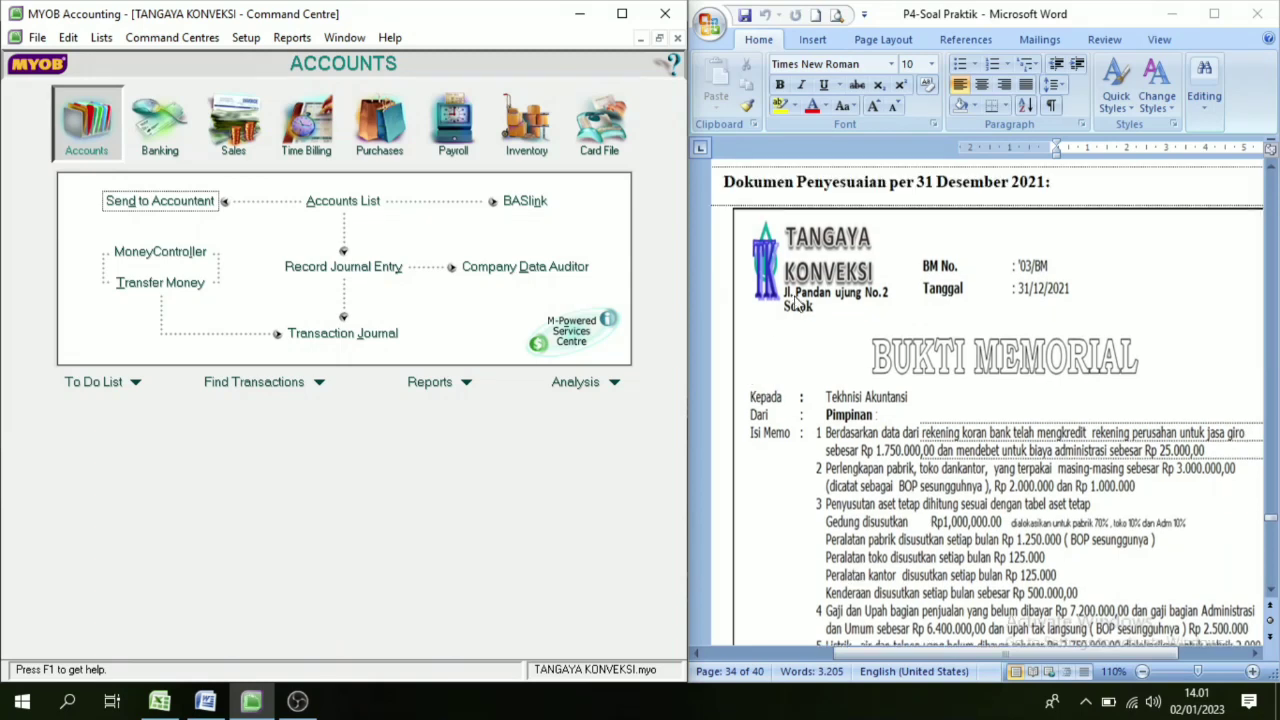
pyautogui.scroll(1, 797, 304)
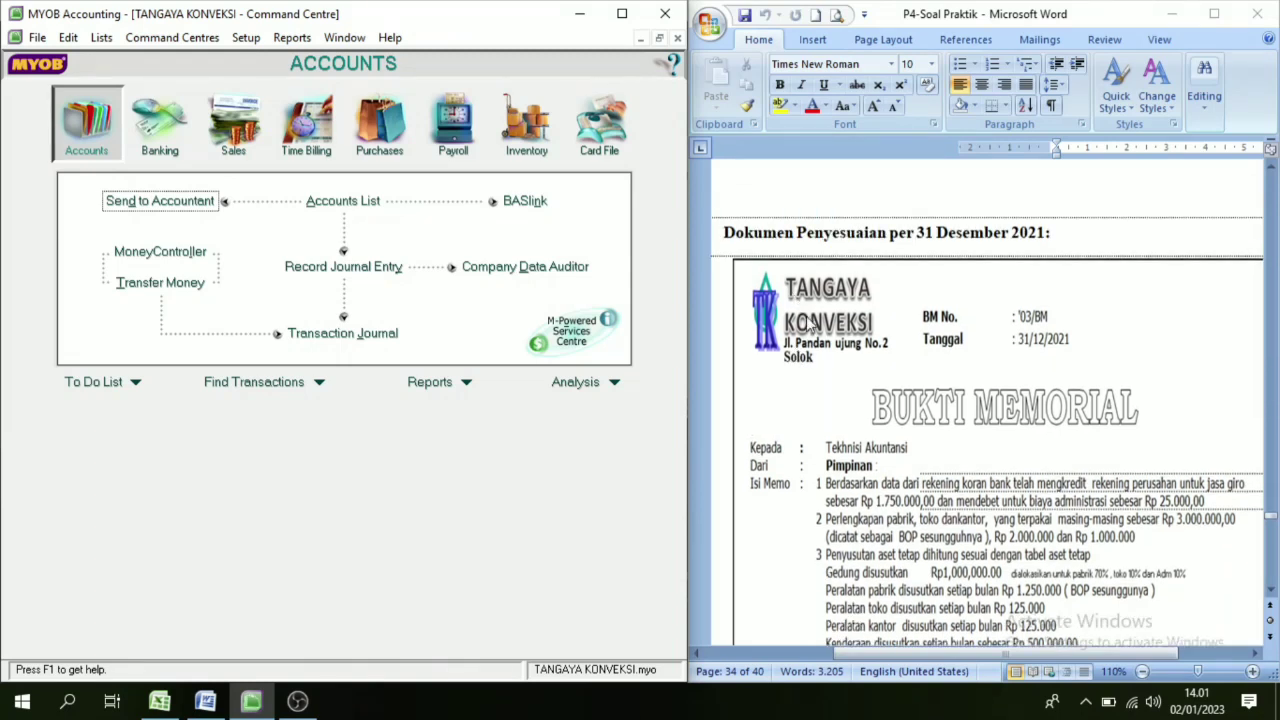
pyautogui.scroll(3, 928, 345)
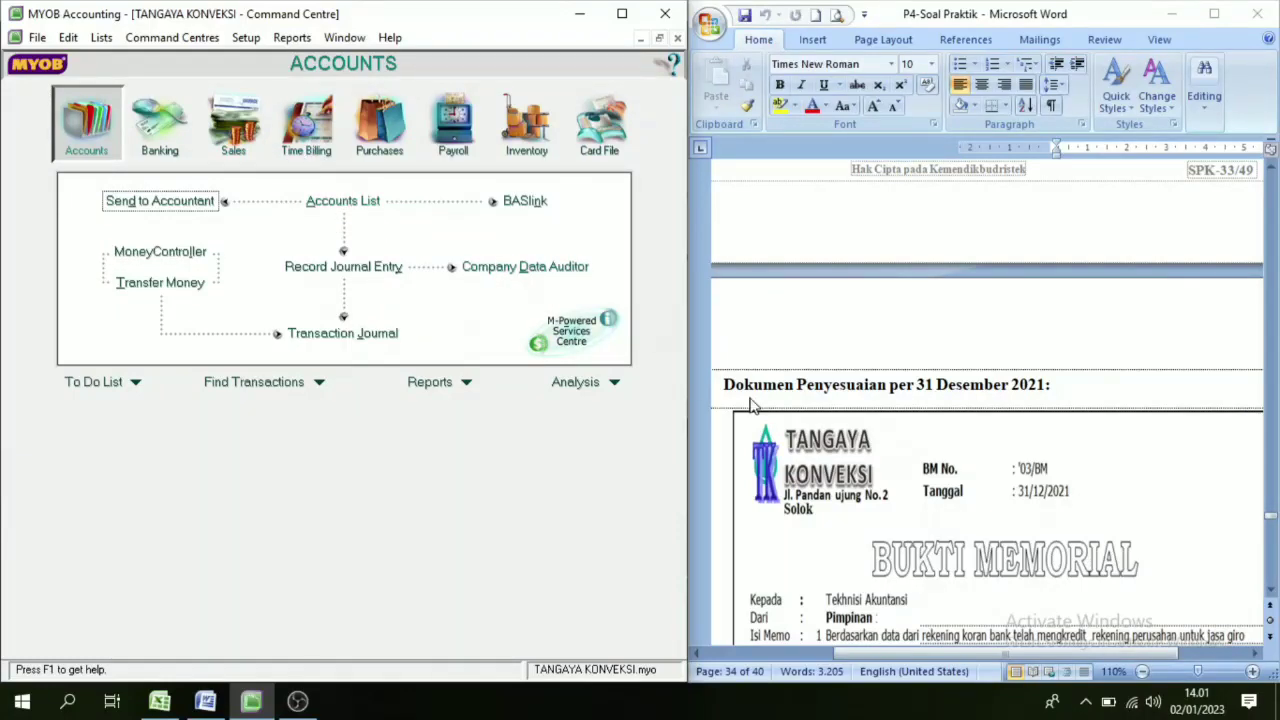
pyautogui.scroll(-1, 820, 408)
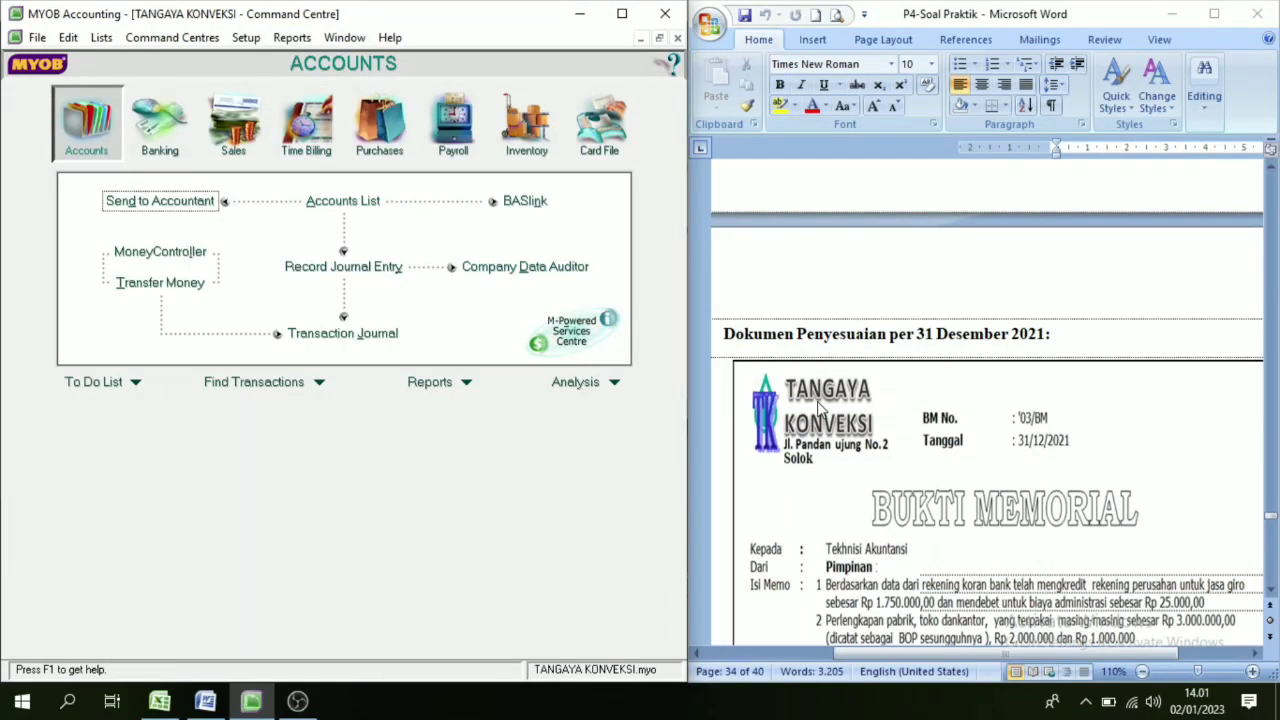
pyautogui.scroll(9, 818, 406)
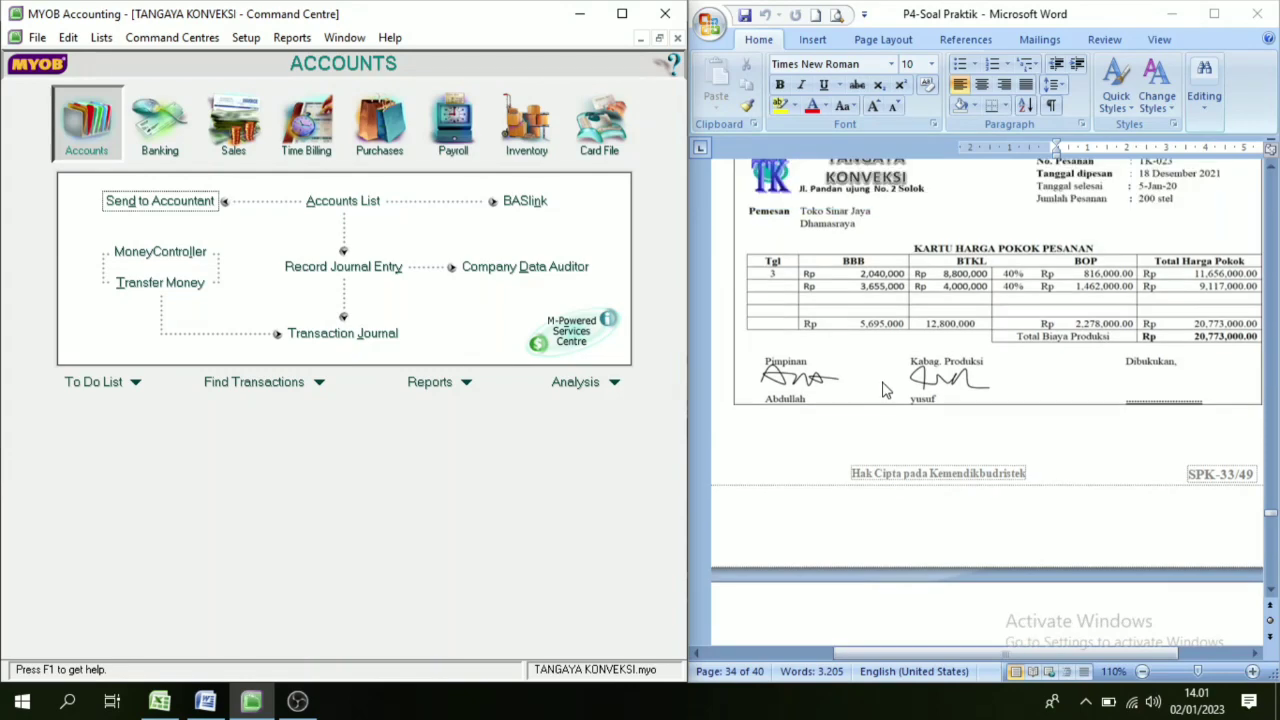
pyautogui.scroll(2, 912, 400)
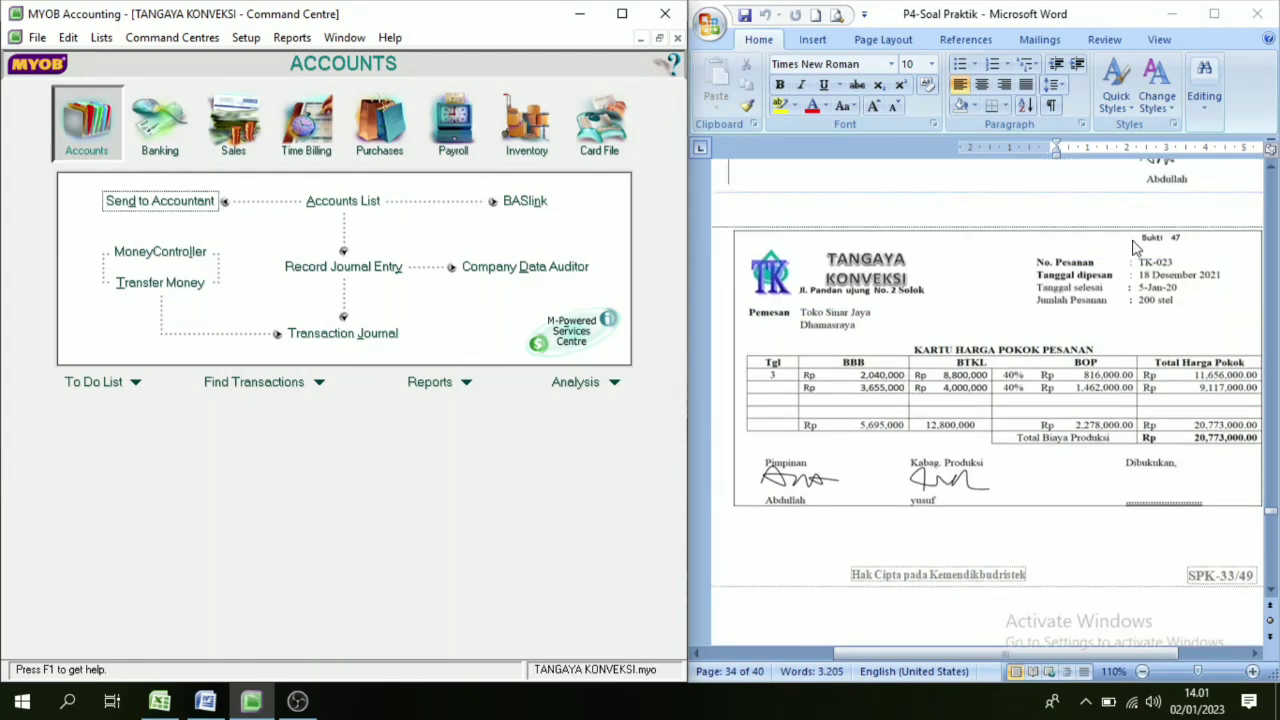
pyautogui.scroll(-2, 1040, 335)
pyautogui.scroll(-2, 1077, 331)
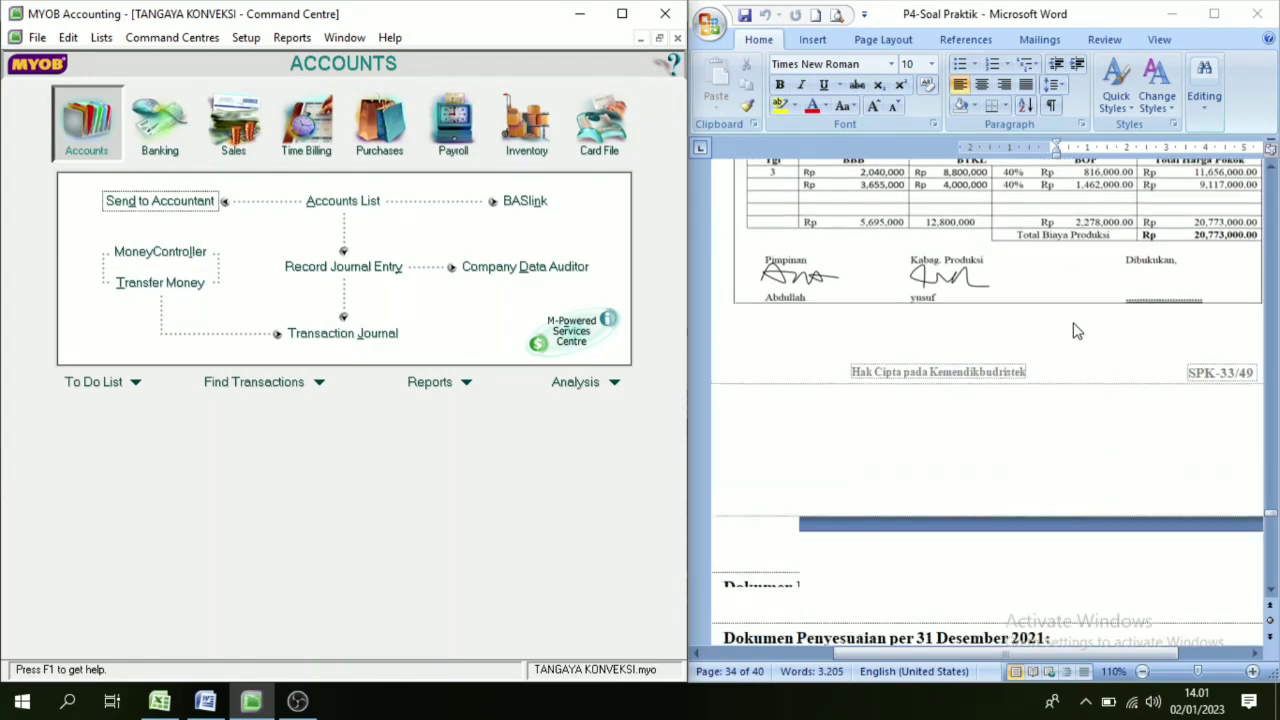
pyautogui.scroll(-4, 1077, 331)
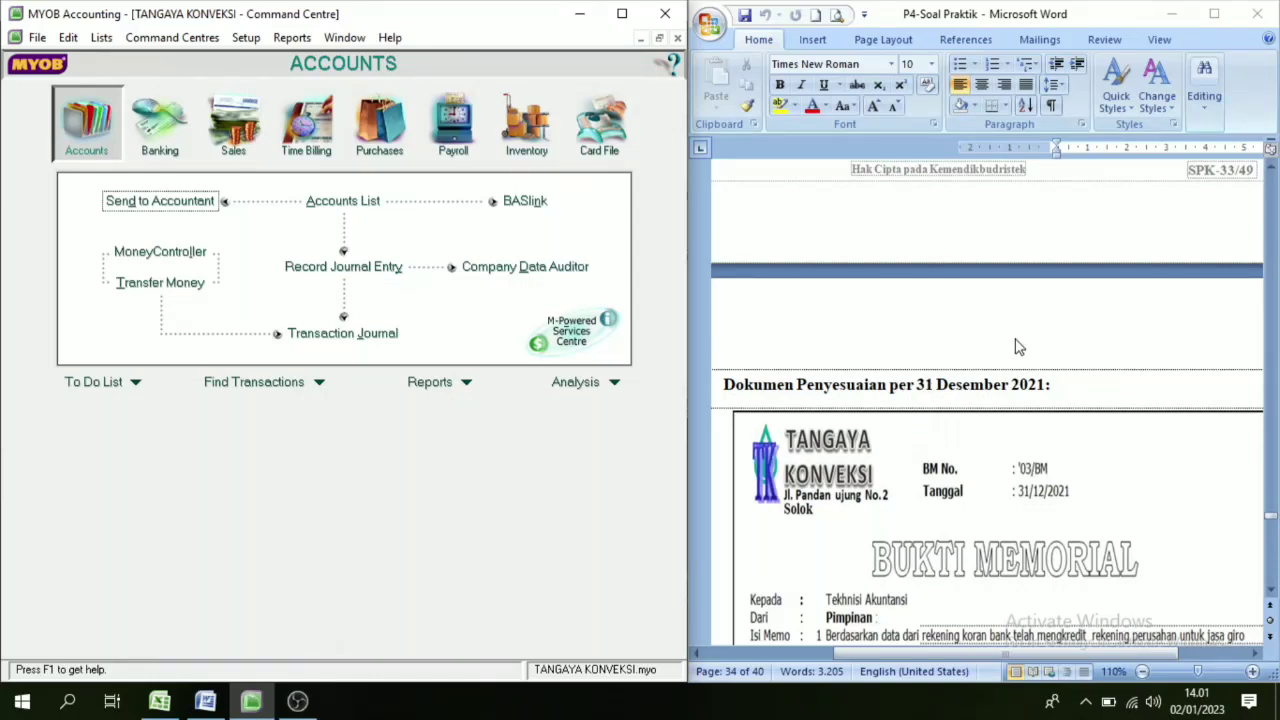
pyautogui.scroll(-2, 1018, 348)
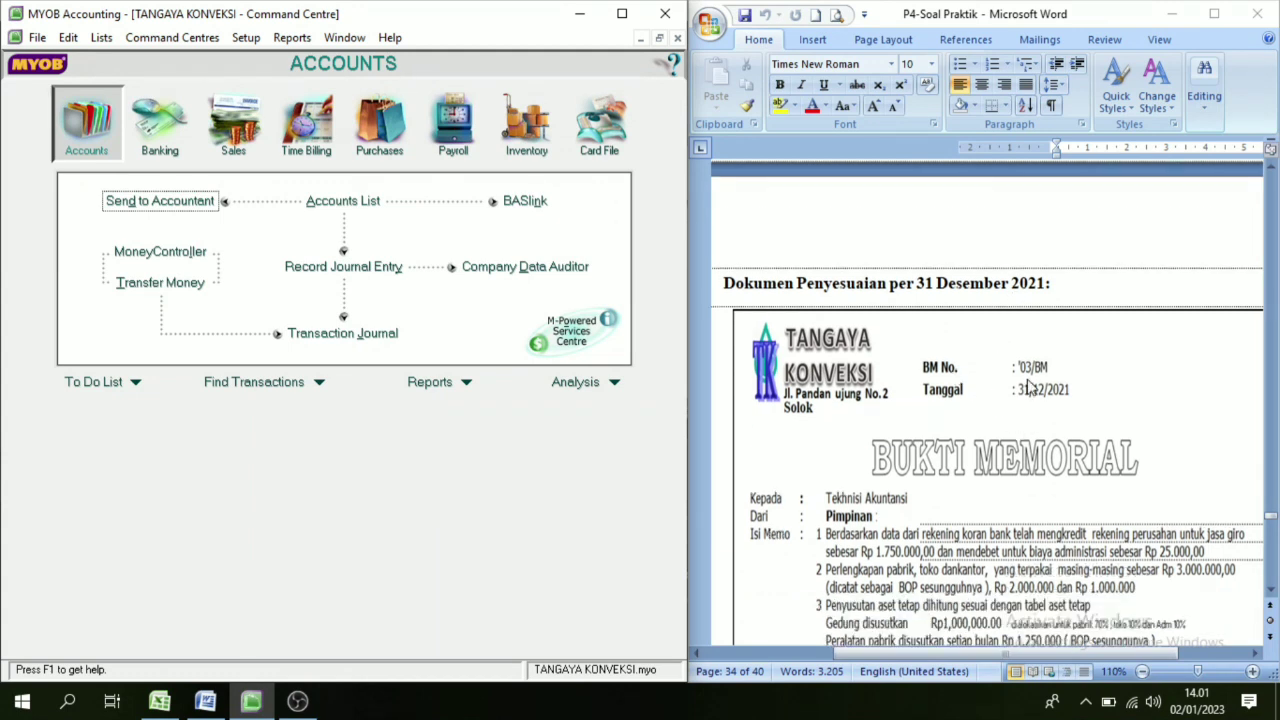
pyautogui.scroll(-1, 1047, 413)
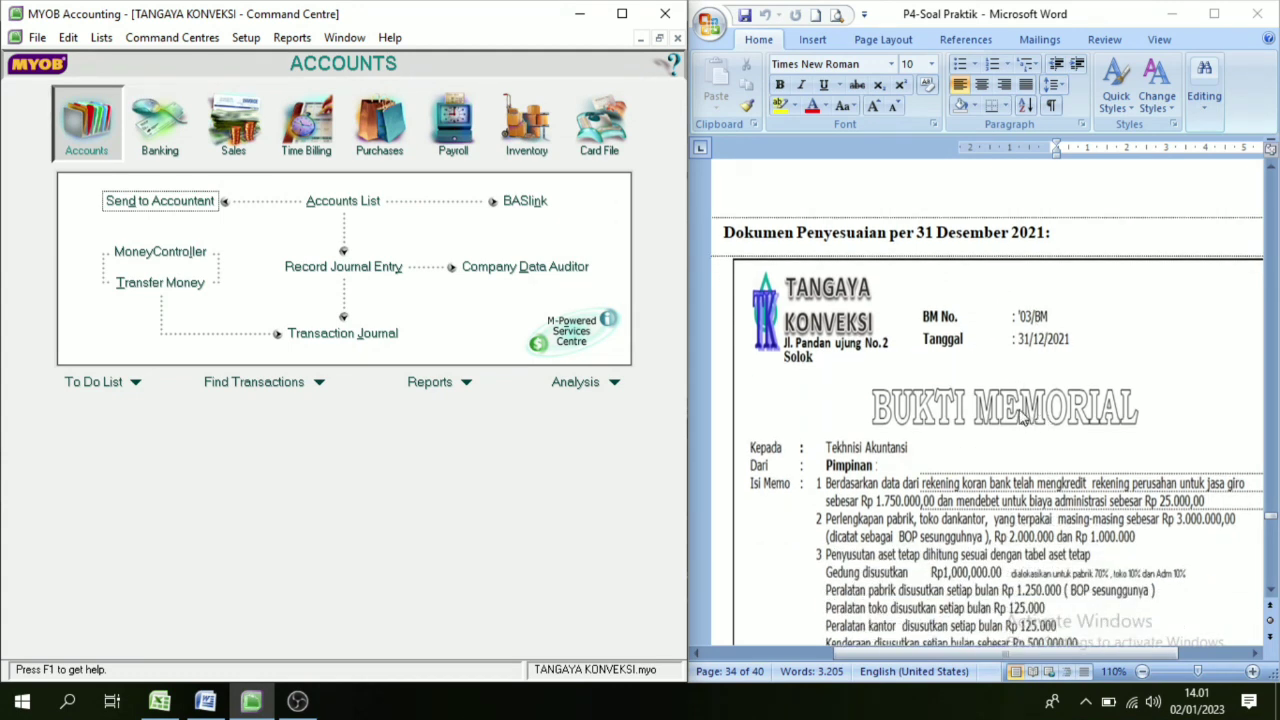
pyautogui.scroll(-2, 935, 370)
pyautogui.scroll(1, 952, 382)
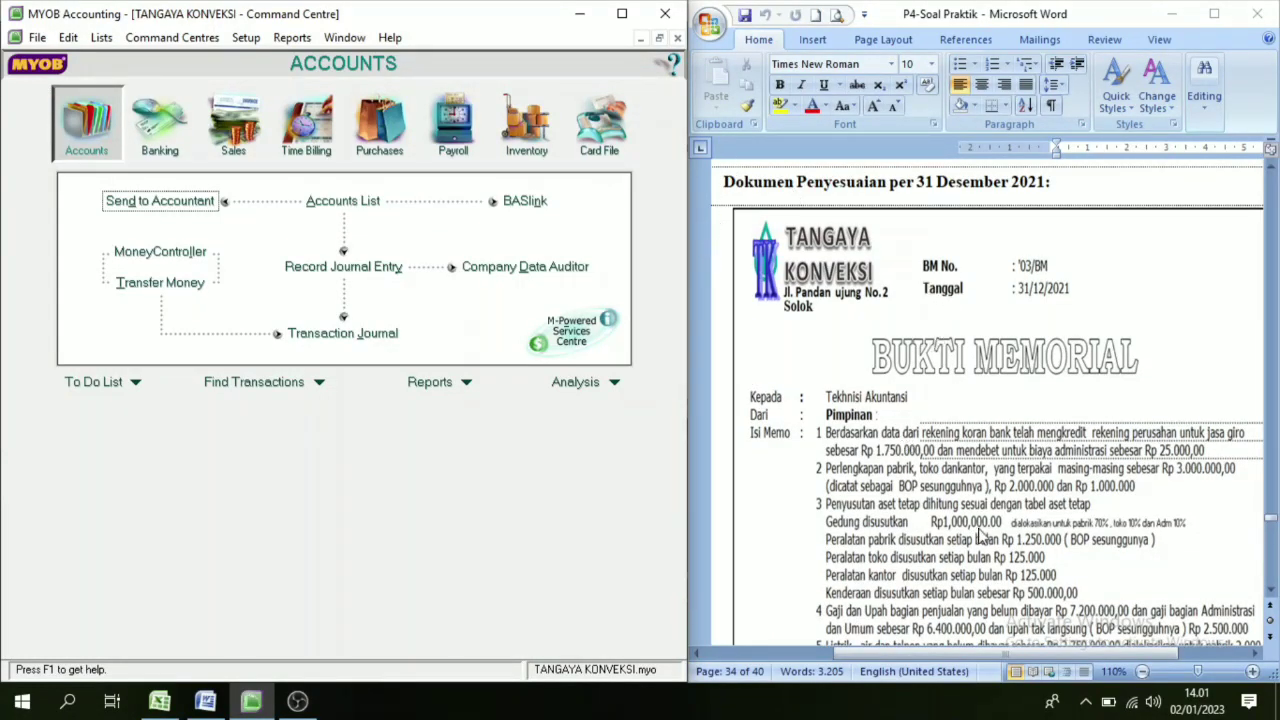
pyautogui.scroll(-1, 883, 315)
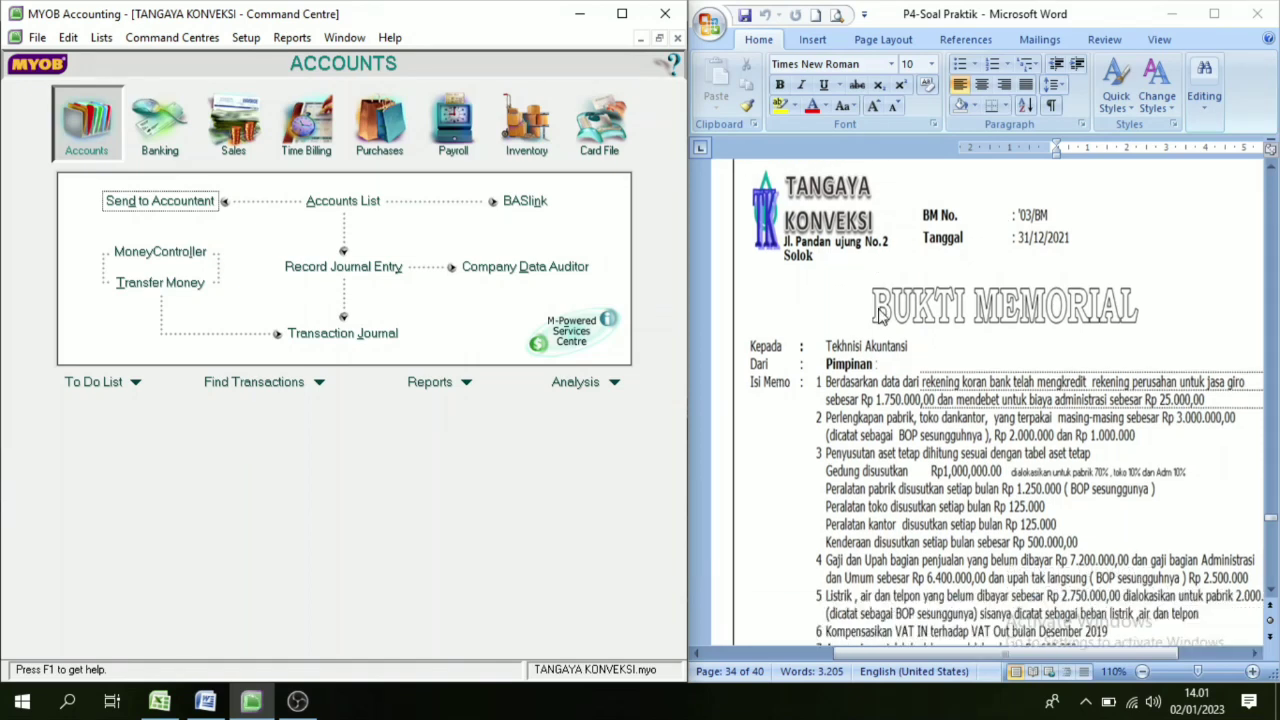
pyautogui.scroll(1, 912, 398)
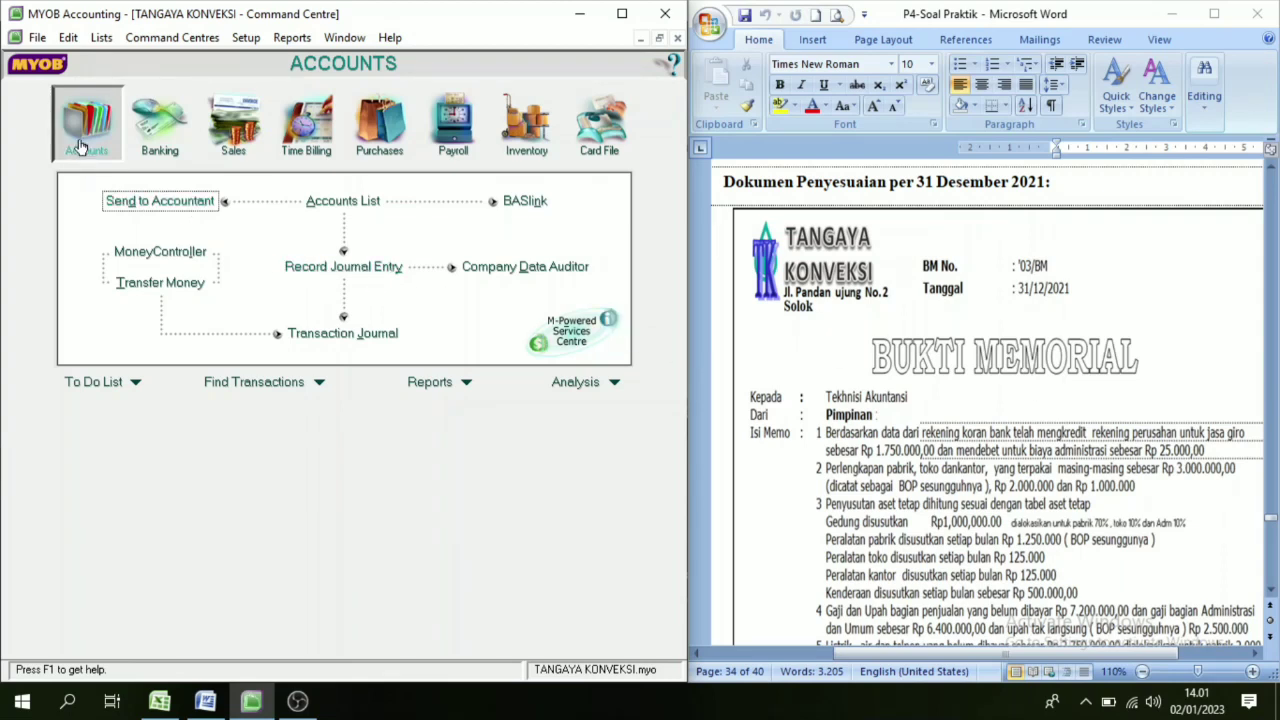
# Open a blank general journal entry for recording the adjustments.
pyautogui.click(340, 268)
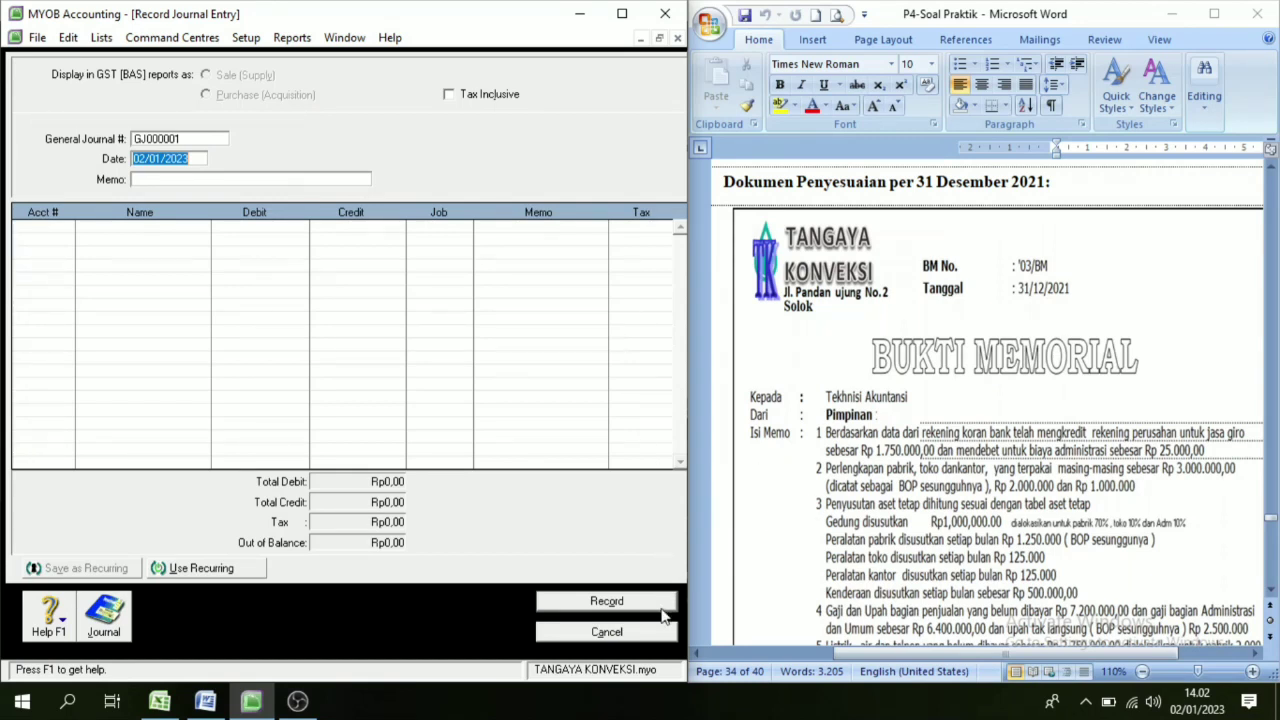
pyautogui.click(658, 631)
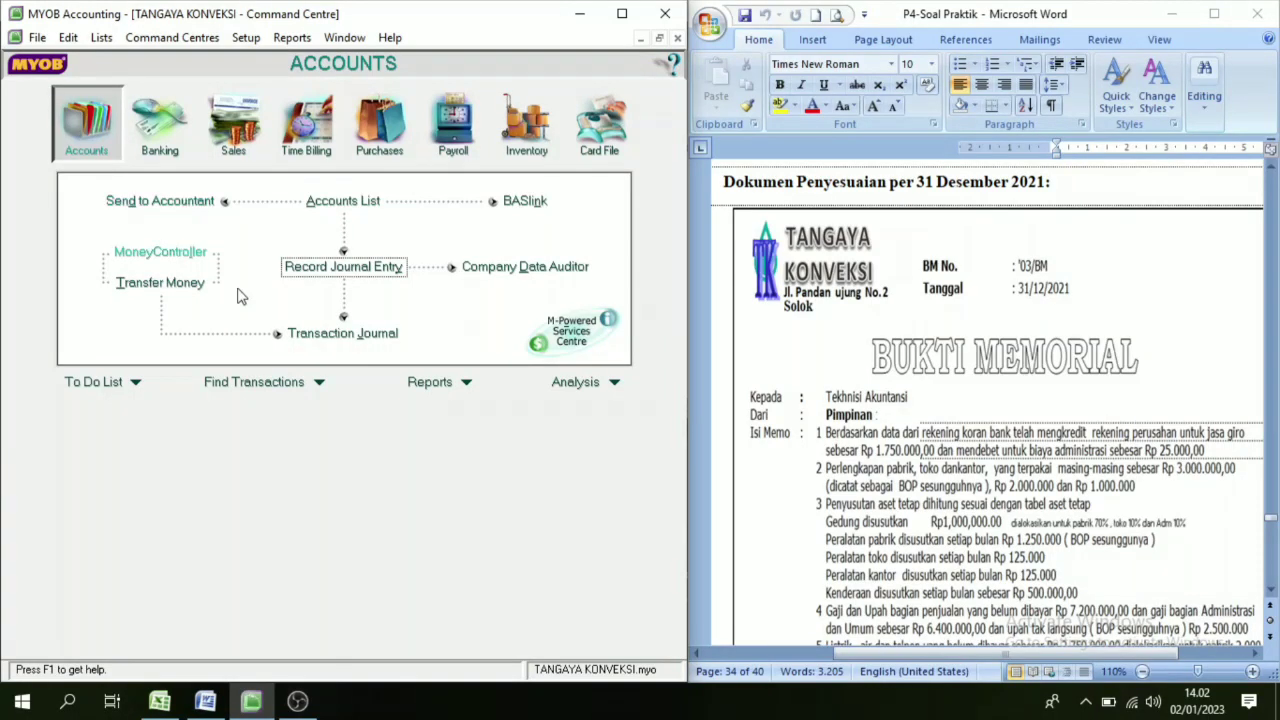
pyautogui.click(362, 272)
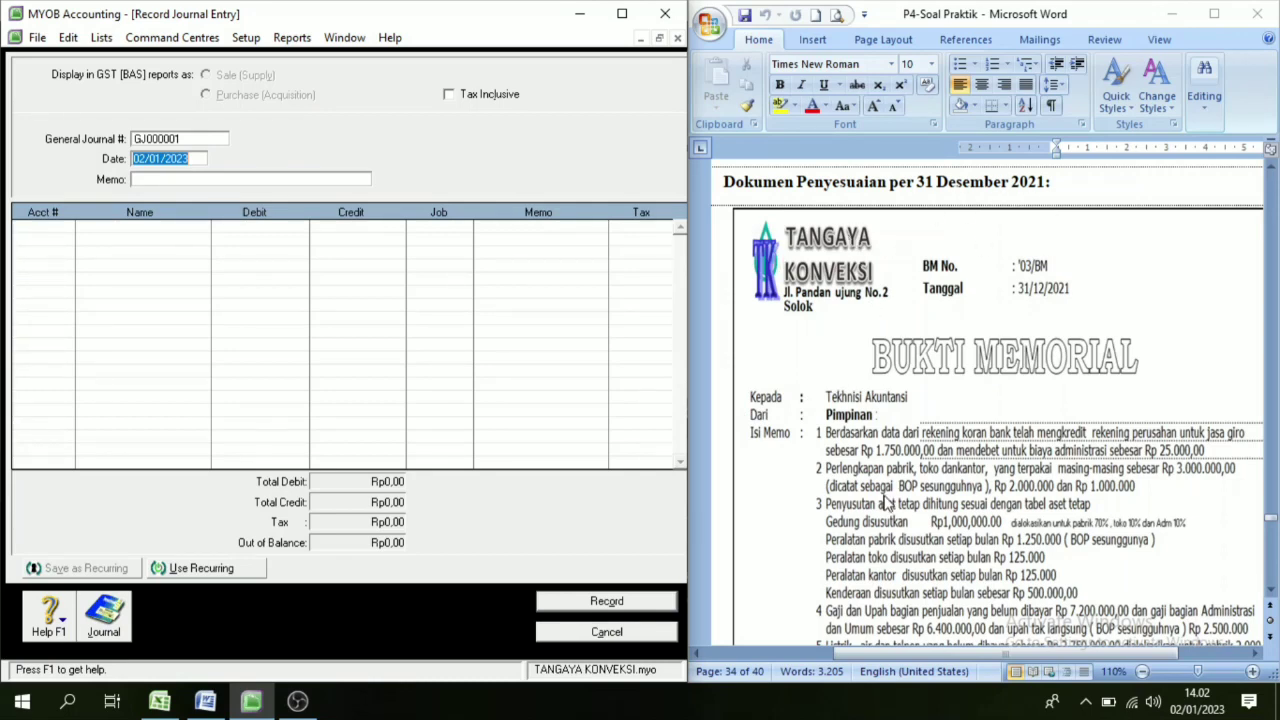
# Read through the nine numbered adjustment items of memo 03/BM.
pyautogui.scroll(-5, 858, 460)
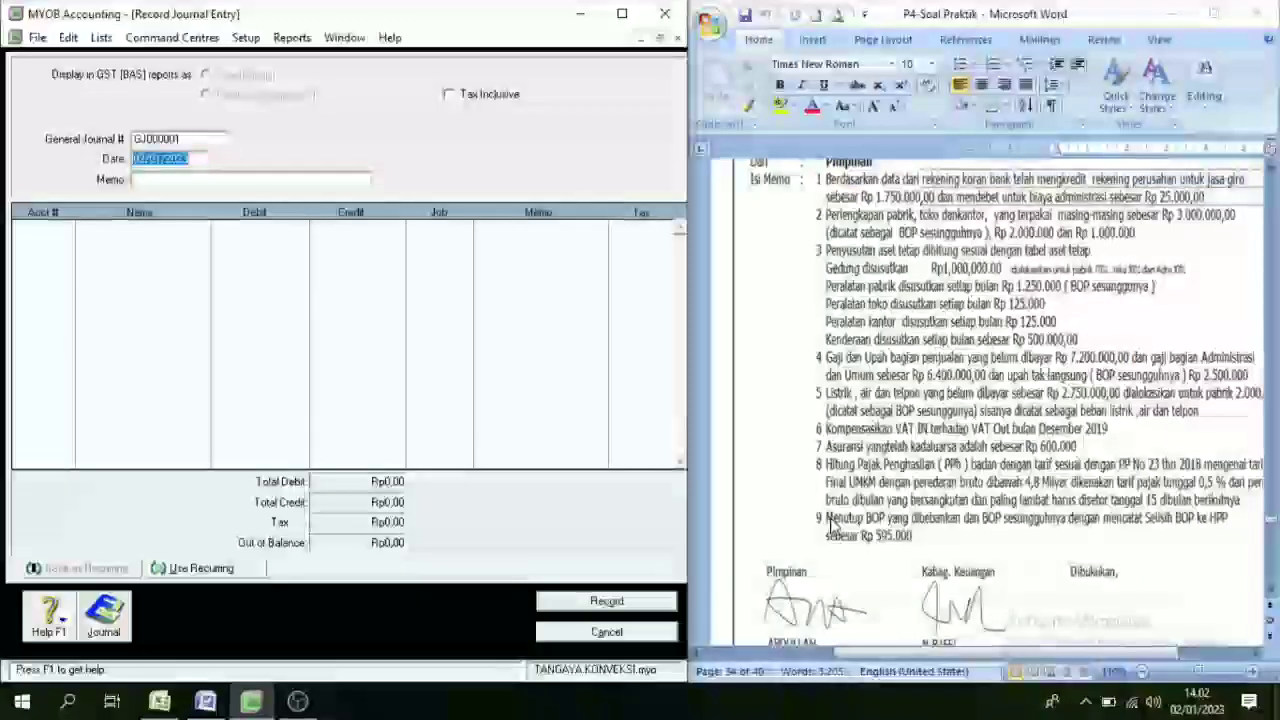
pyautogui.scroll(2, 846, 520)
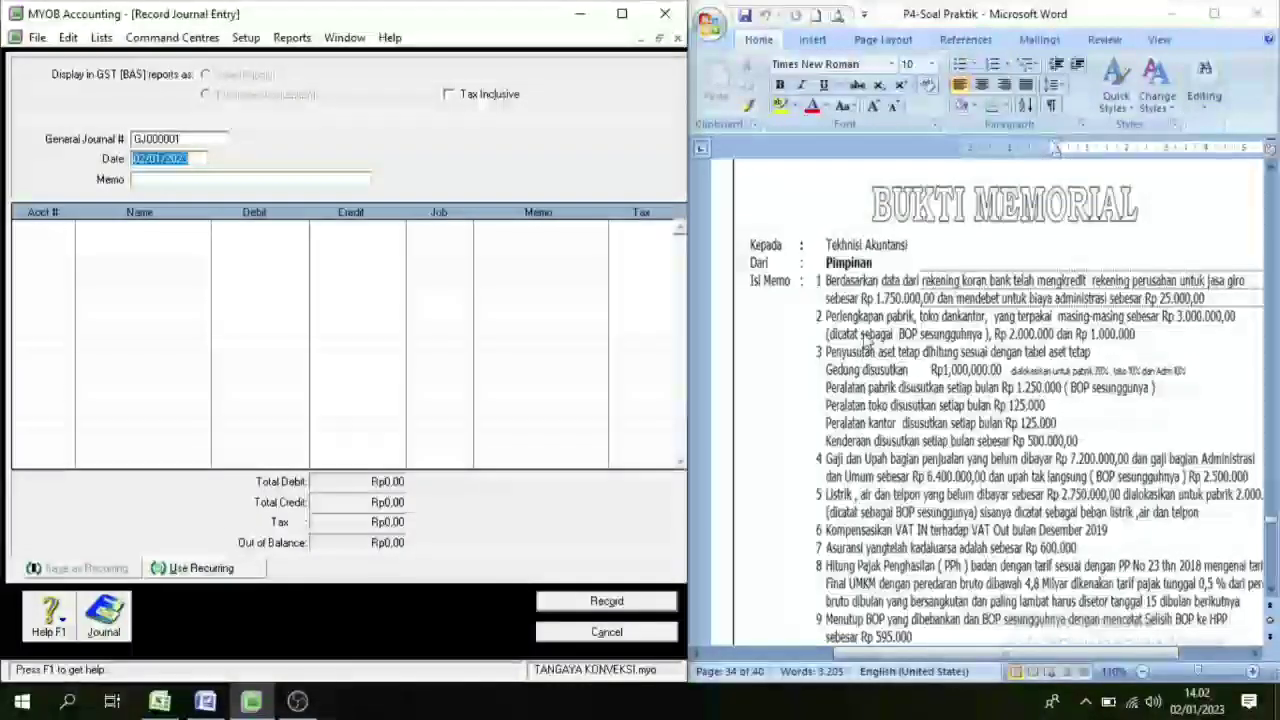
pyautogui.scroll(2, 880, 285)
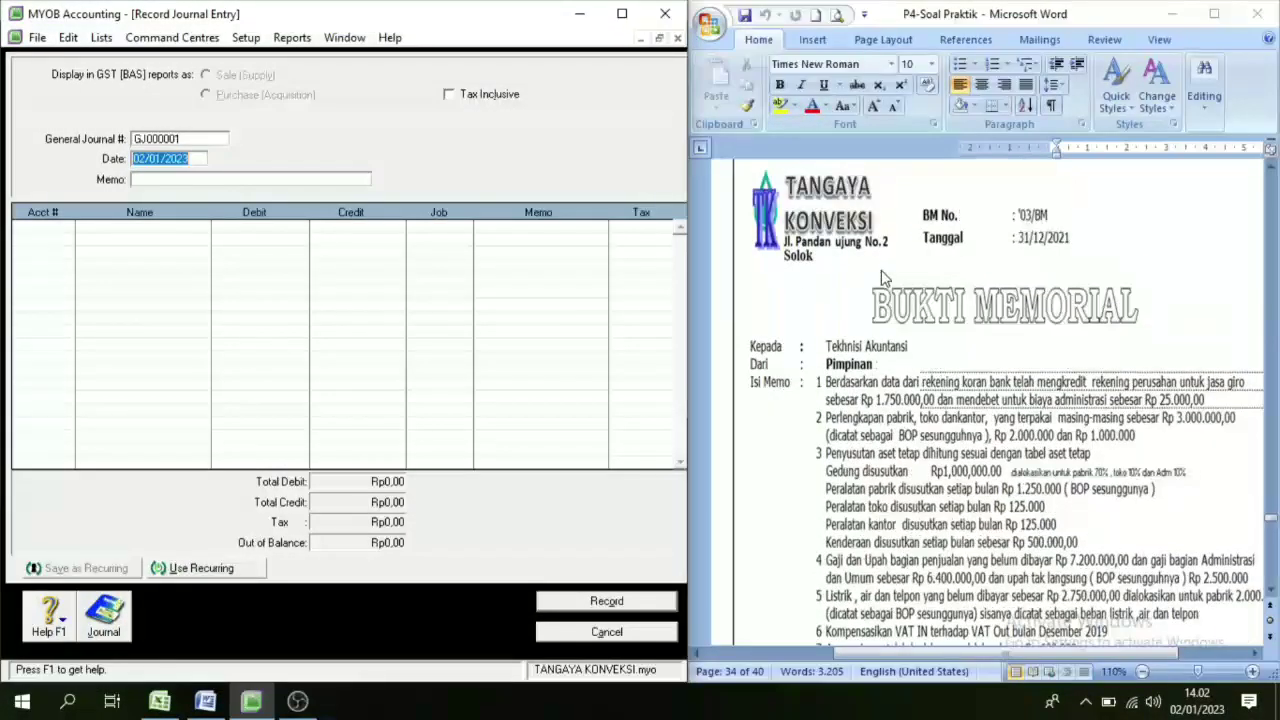
pyautogui.scroll(-6, 885, 278)
pyautogui.scroll(5, 860, 318)
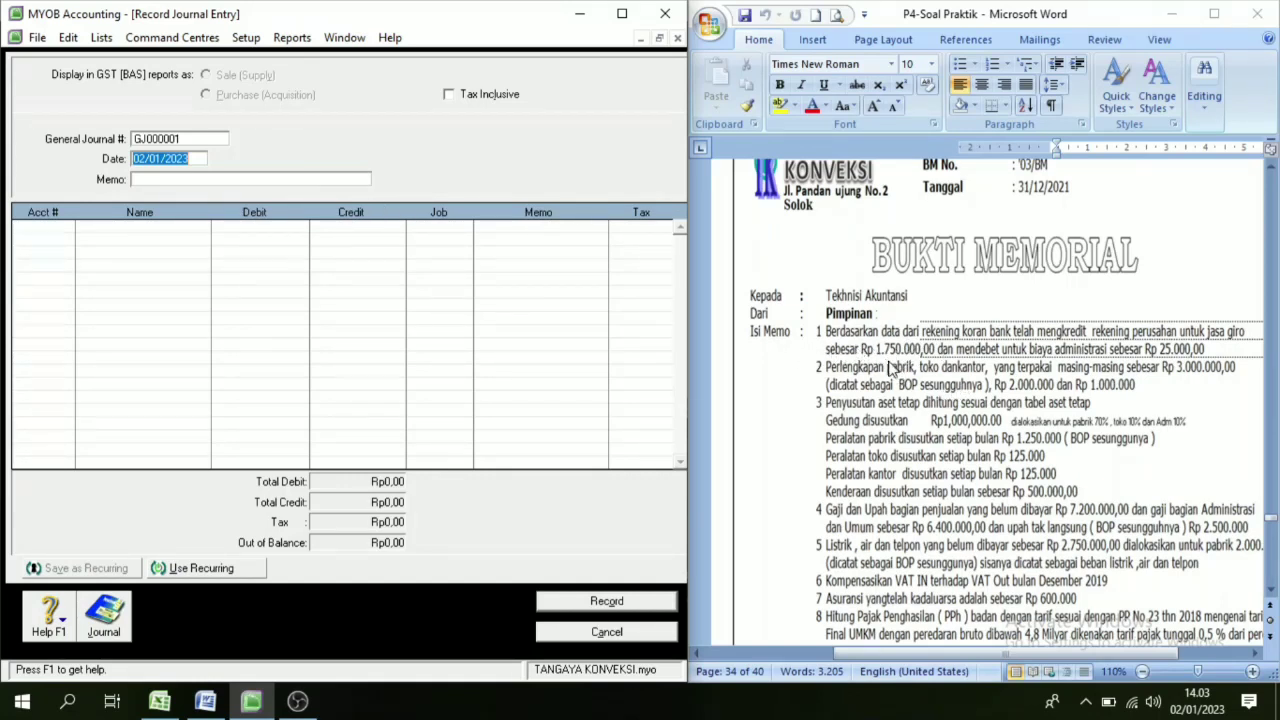
pyautogui.scroll(2, 958, 385)
# Fill in the journal header with number 03/BM, date 31/12/2021 and memo "Pendapatan Jasa Giro".
pyautogui.click(190, 137)
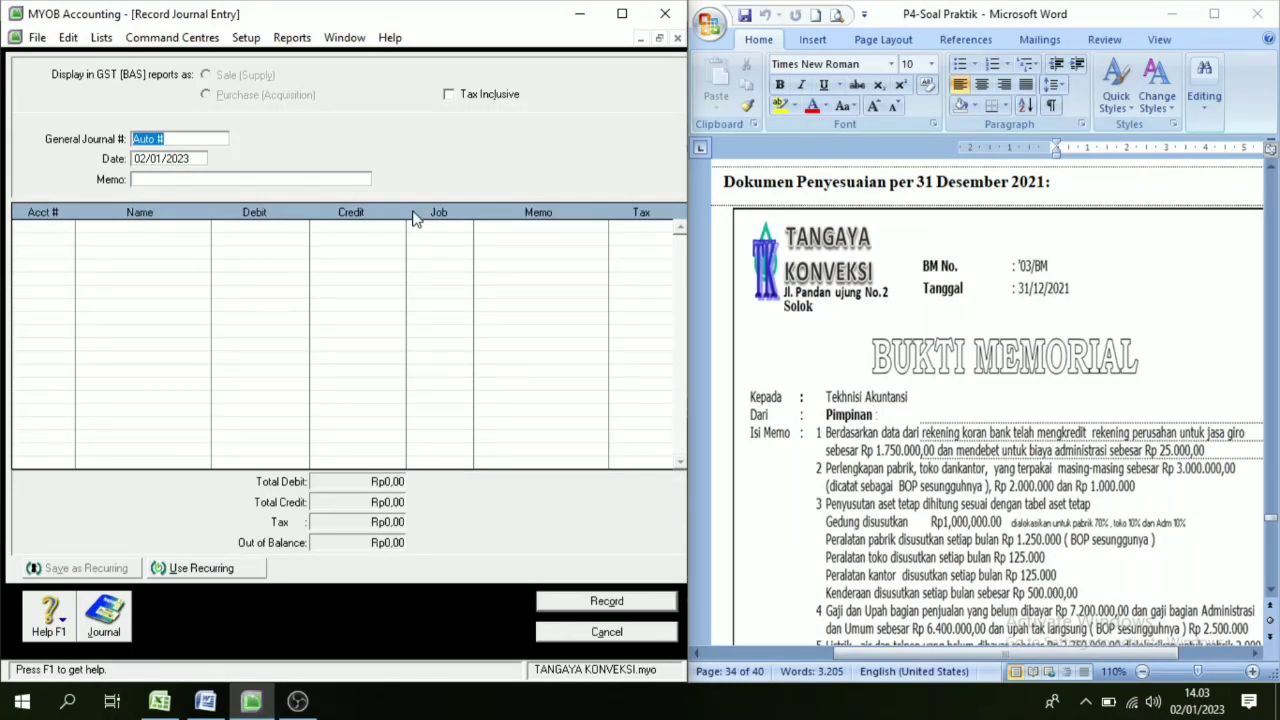
pyautogui.write('03')
pyautogui.write('/BM')
pyautogui.press('Tab')
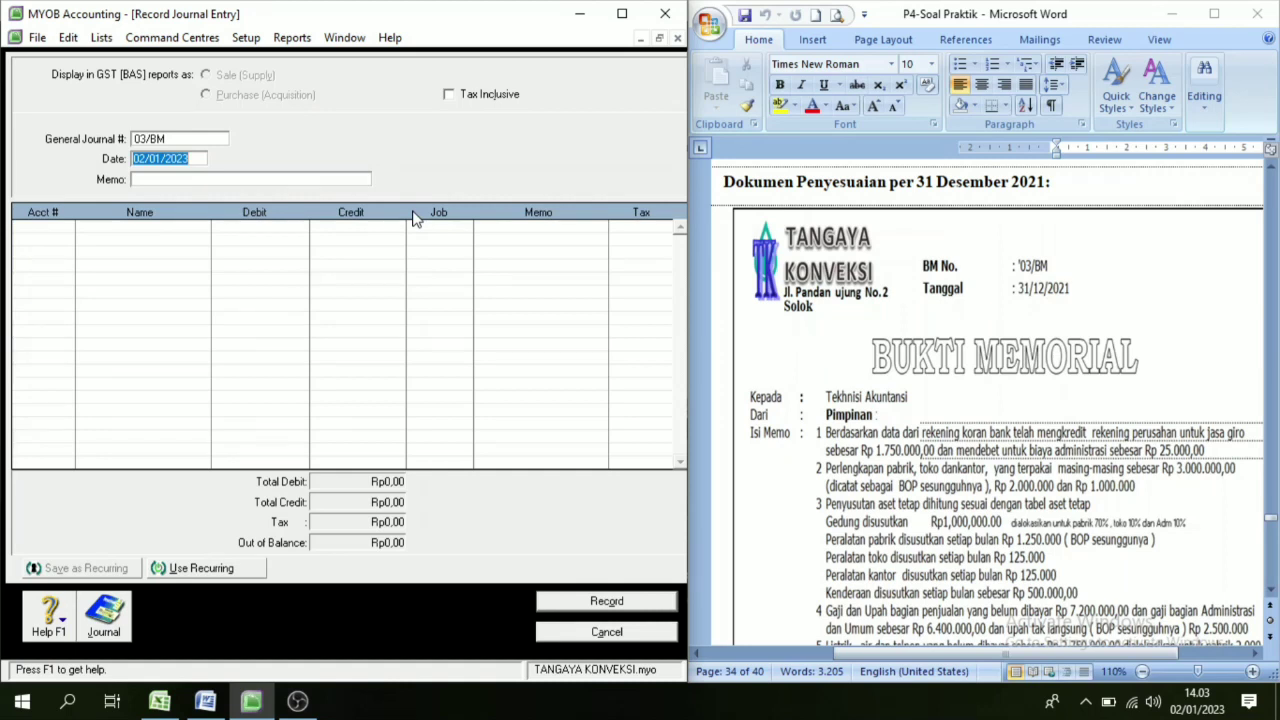
pyautogui.write('3')
pyautogui.write('31/')
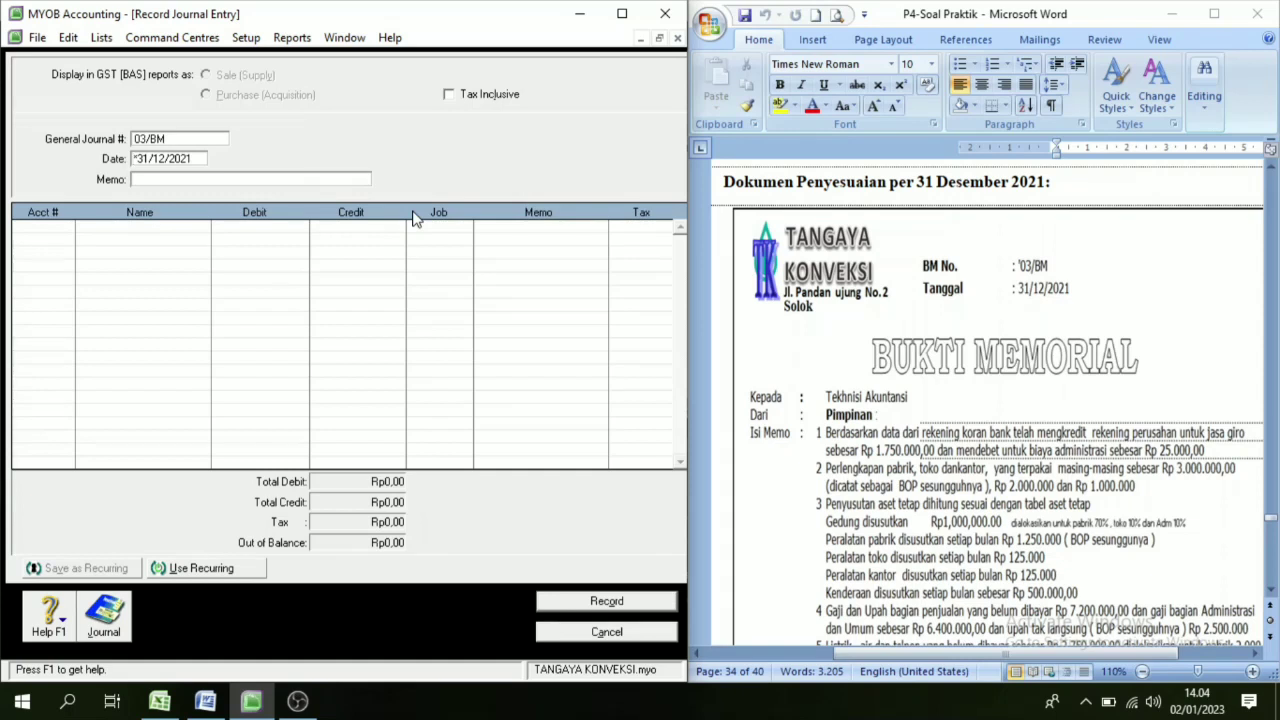
pyautogui.click(191, 174)
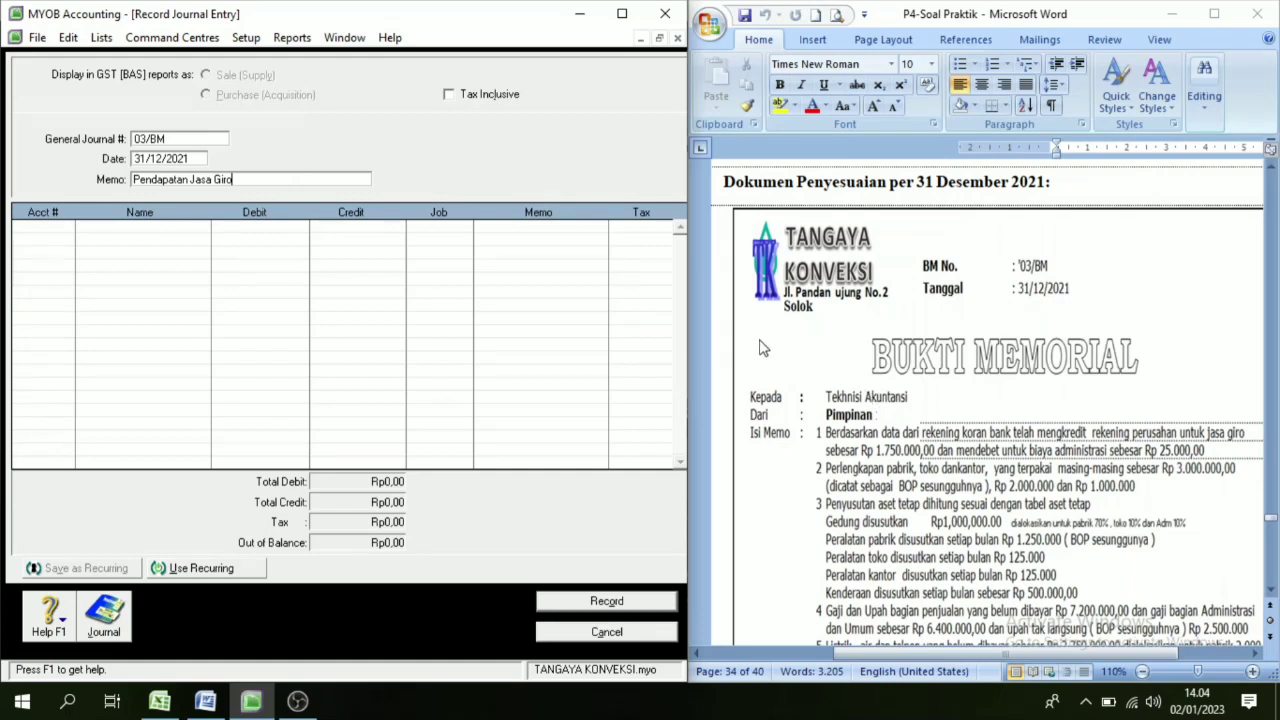
# Add account 1-1101 Cash in Bank as the first line of the journal entry.
pyautogui.click(62, 228)
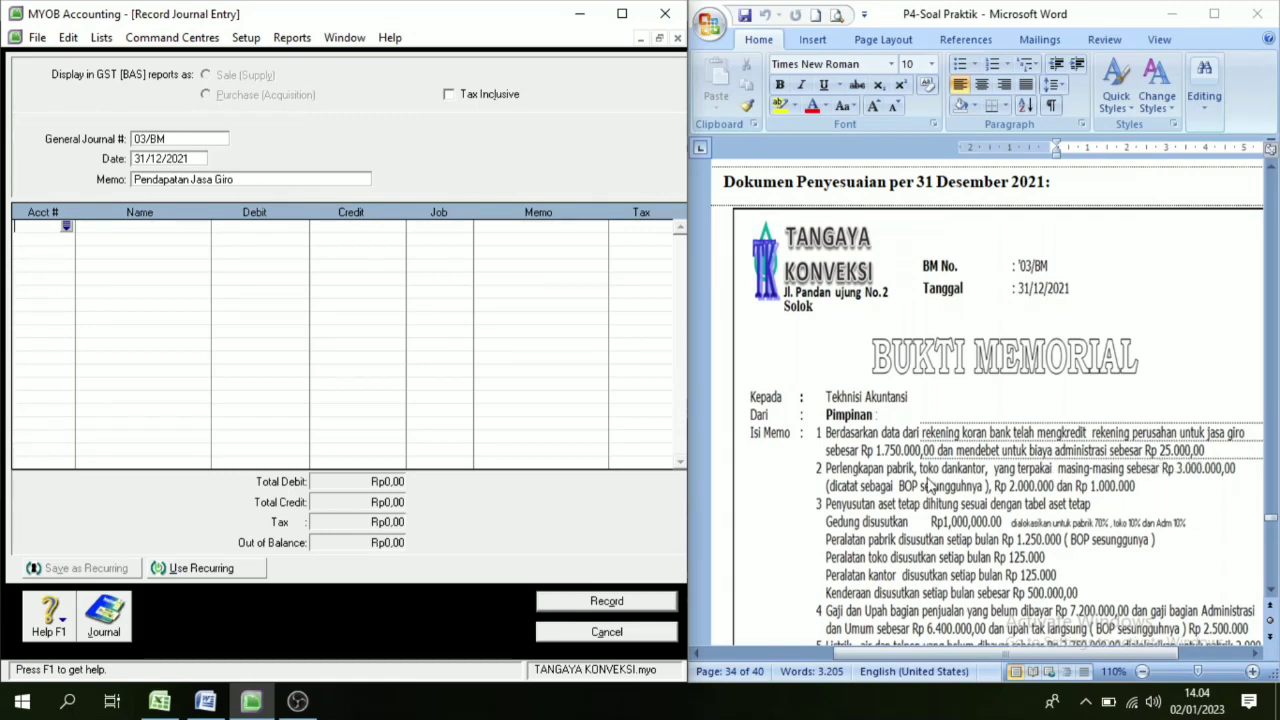
pyautogui.click(66, 227)
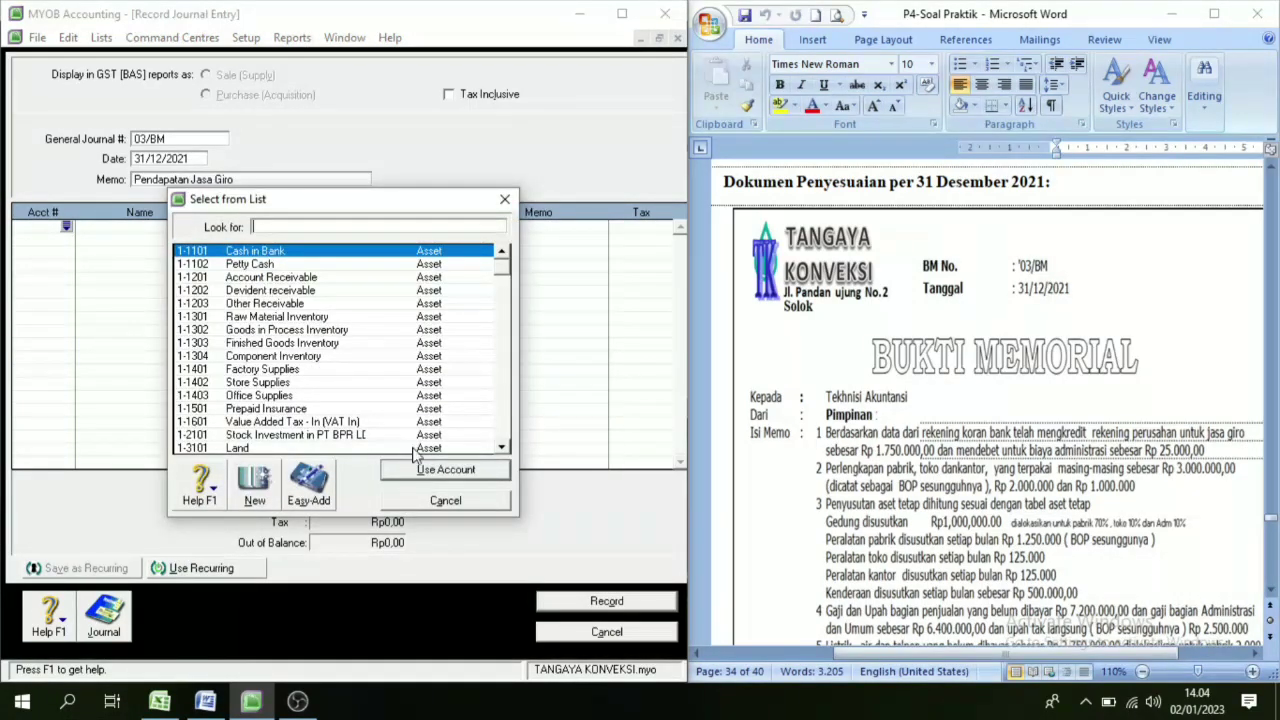
pyautogui.click(445, 470)
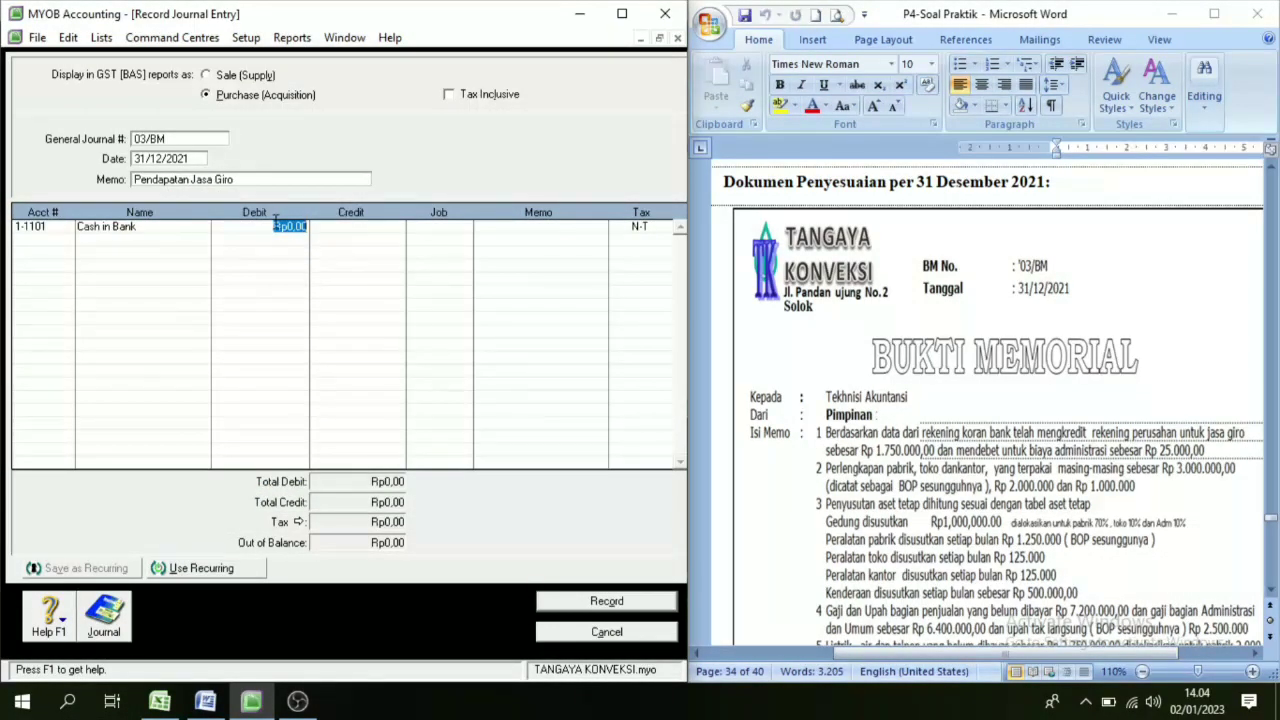
# Add account 9-1102 Interest Expense on the second journal line with a debit of Rp25.000,00.
pyautogui.click(40, 240)
pyautogui.click(66, 240)
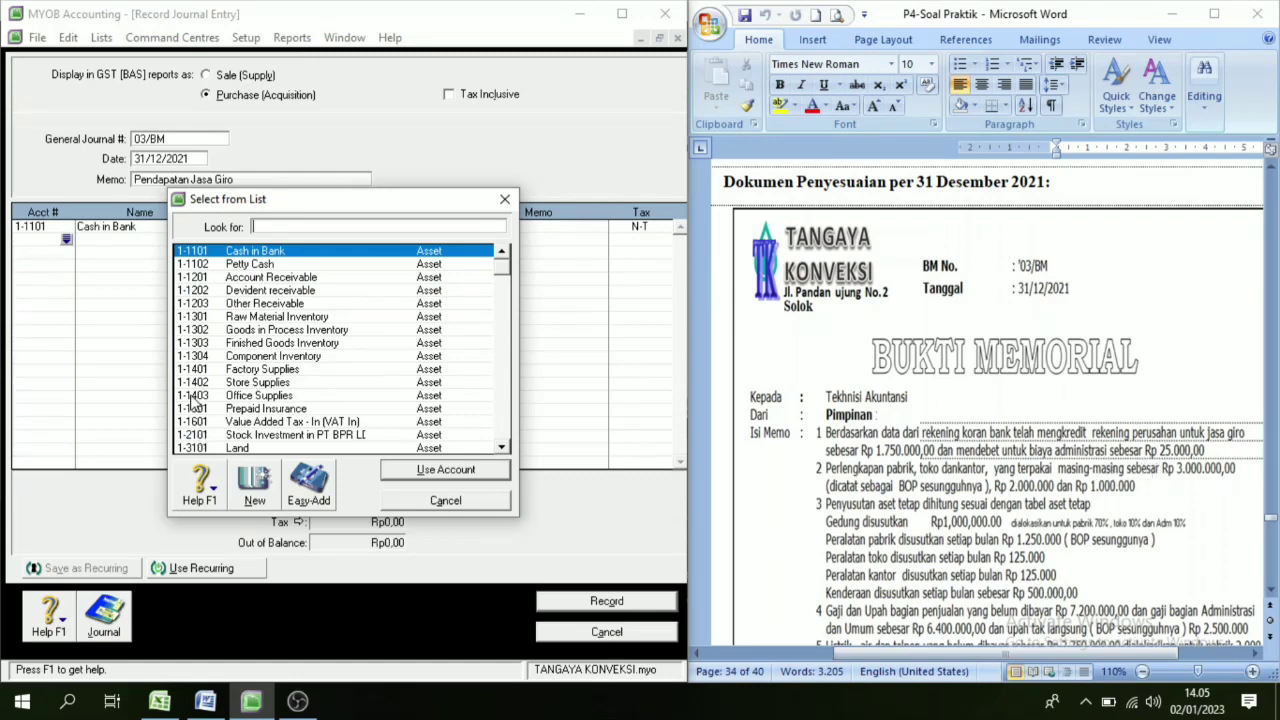
pyautogui.scroll(-5, 265, 375)
pyautogui.scroll(-15, 265, 403)
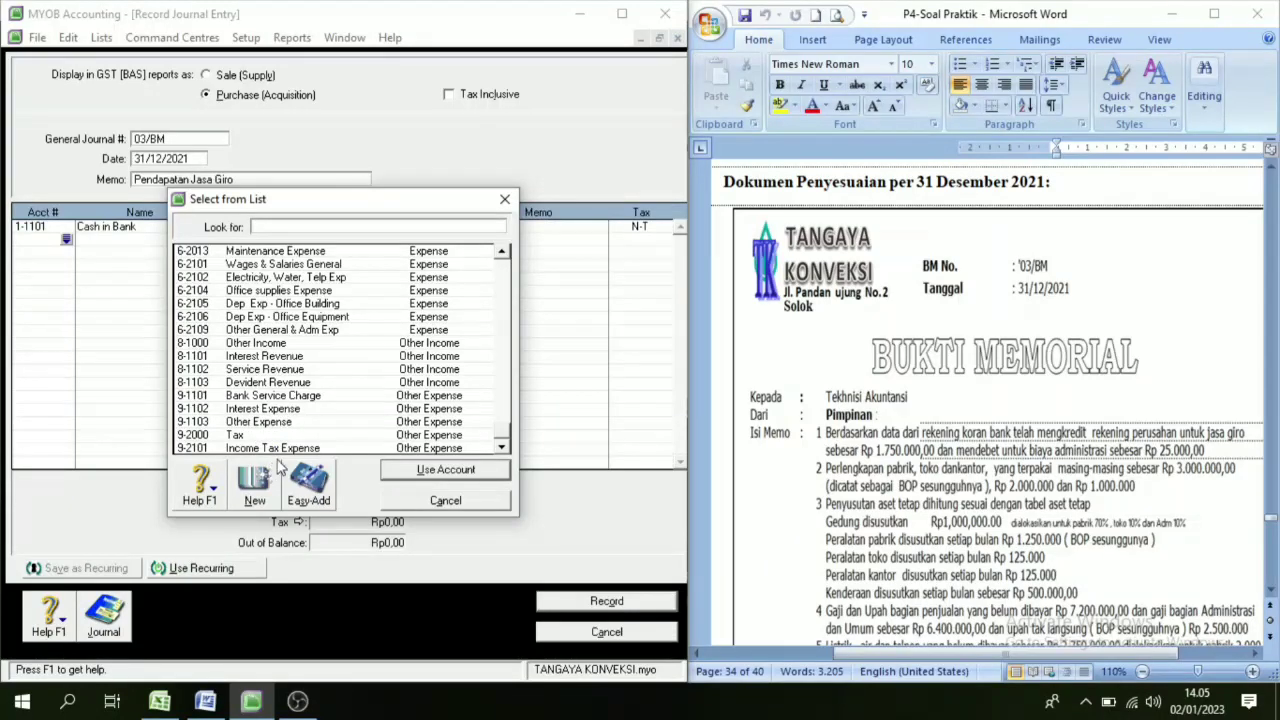
pyautogui.click(264, 411)
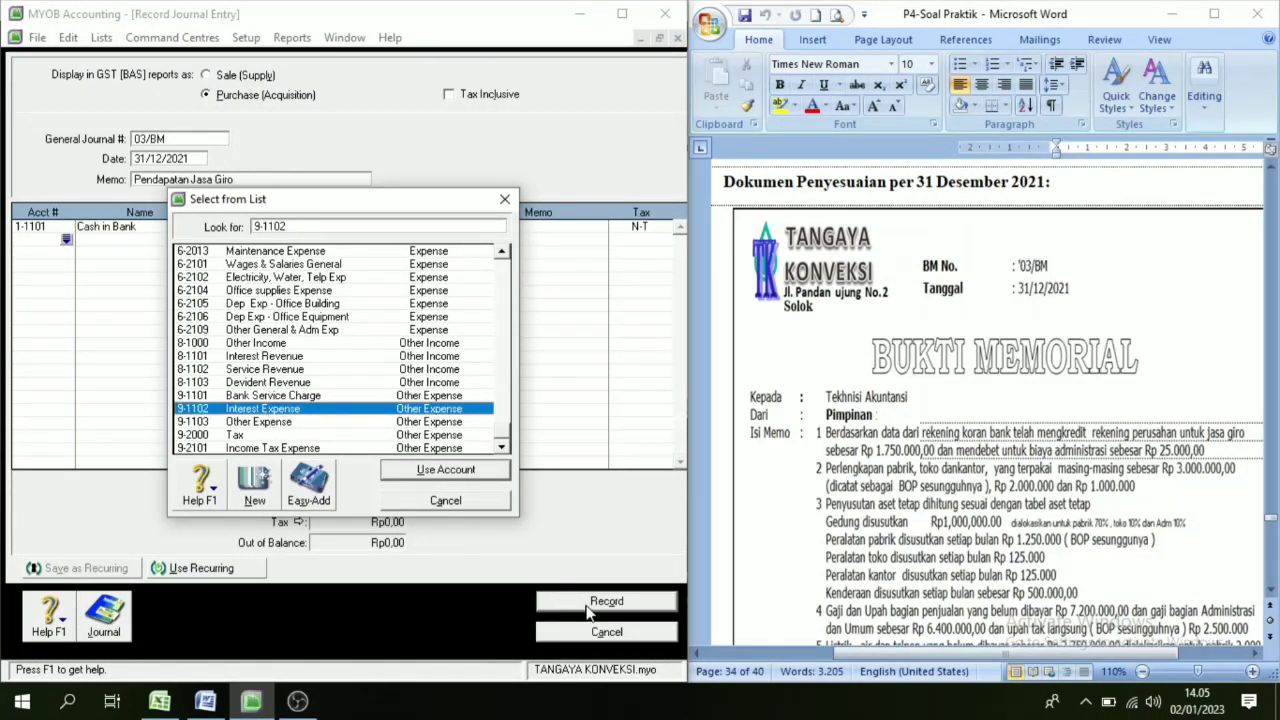
pyautogui.click(430, 470)
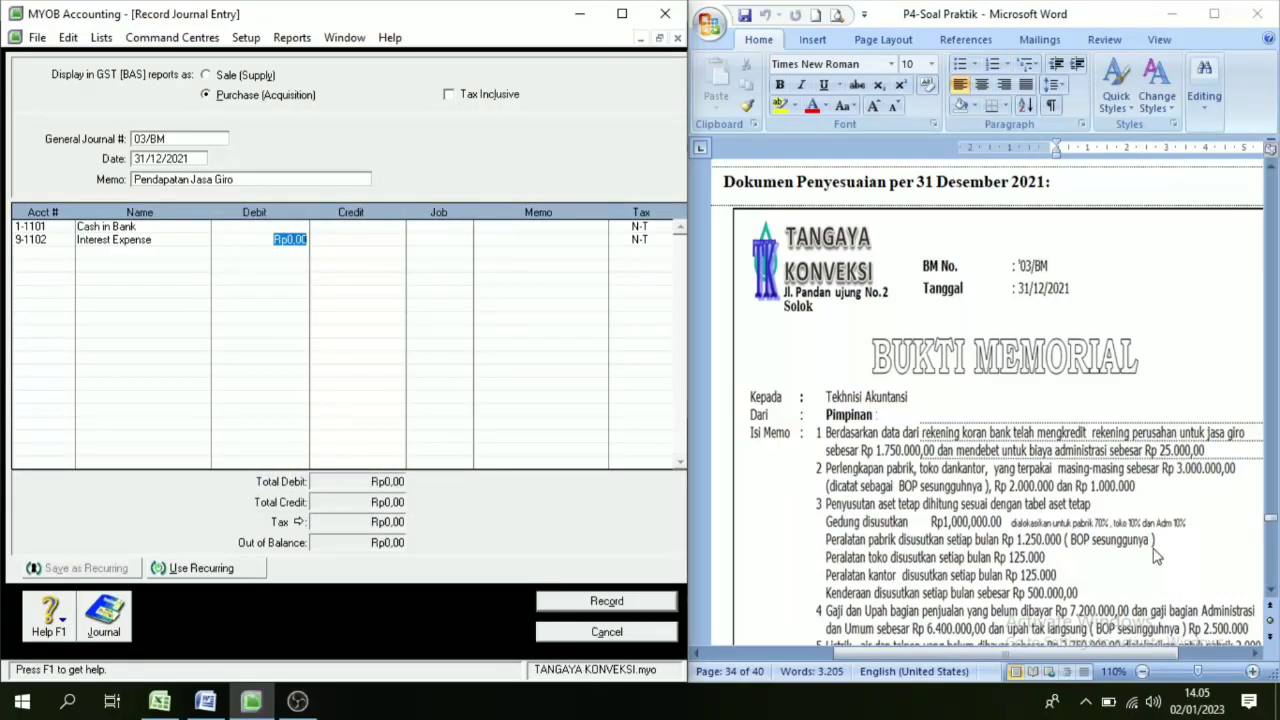
pyautogui.write('25000')
# Add account 8-1101 Interest Revenue with a credit of Rp1.750.000,00 and debit the Cash in Bank line with Rp1.725.000,00.
pyautogui.click(57, 256)
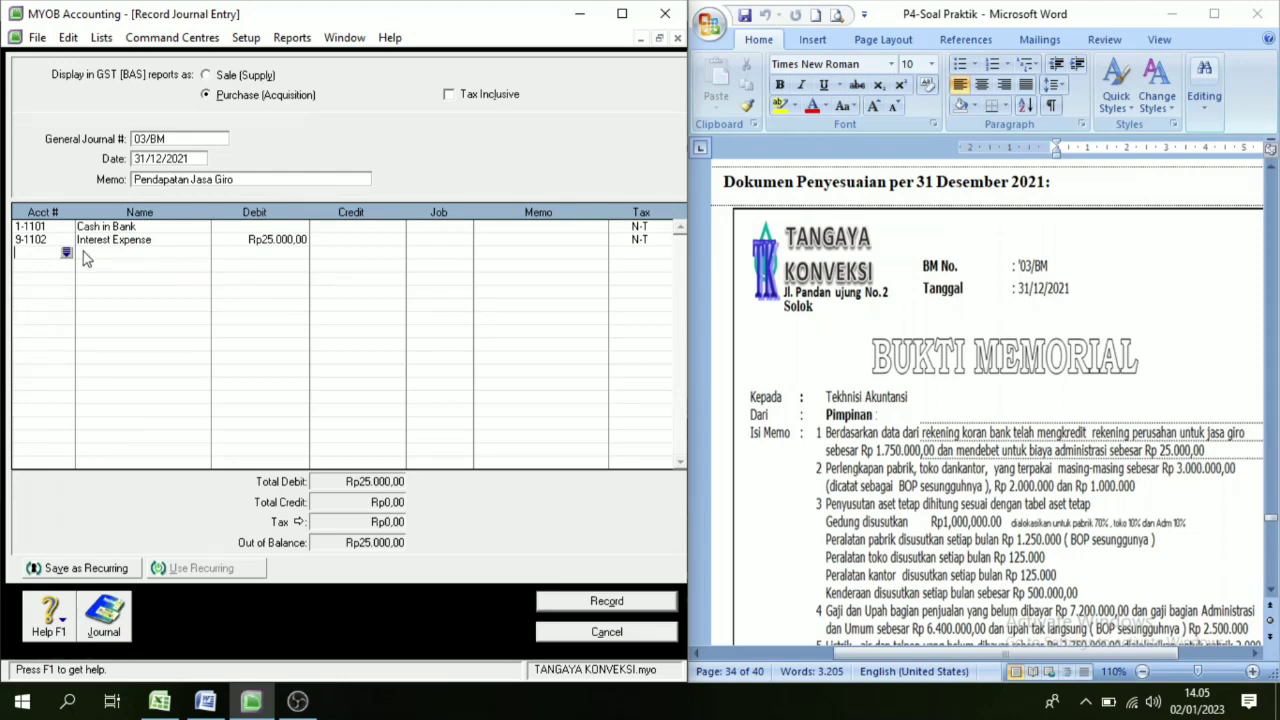
pyautogui.click(66, 254)
pyautogui.scroll(-10, 363, 400)
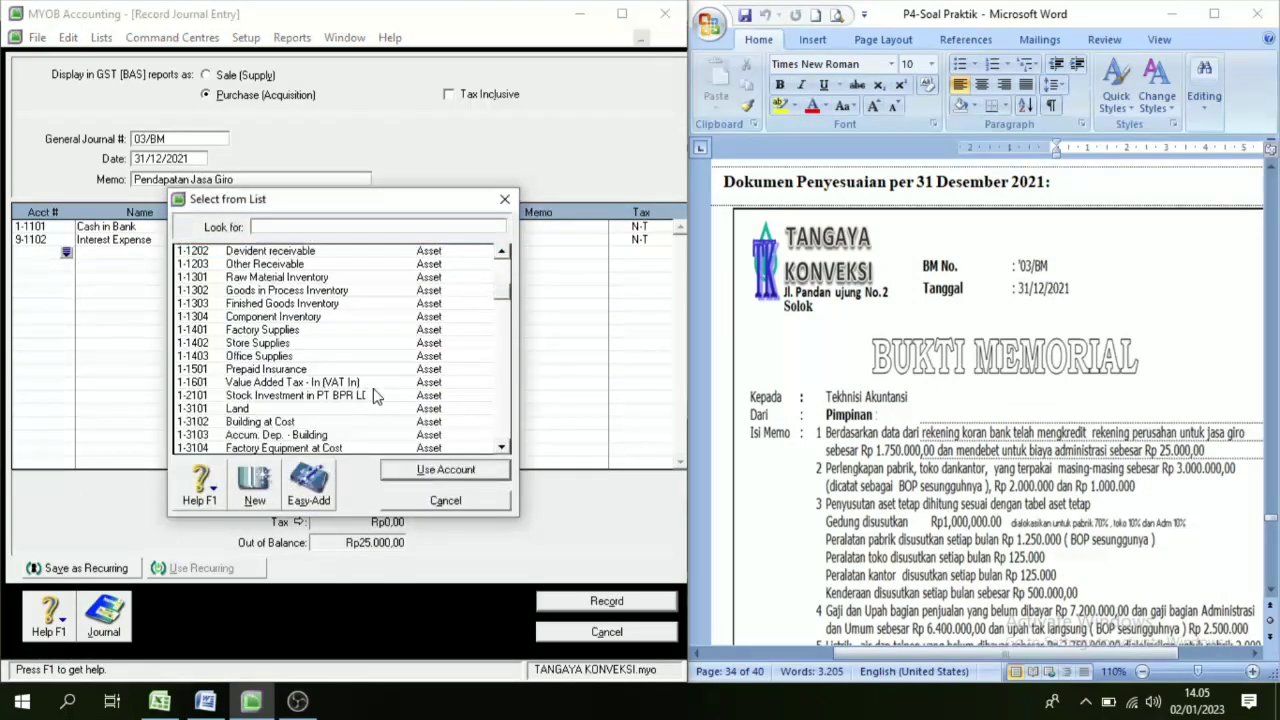
pyautogui.scroll(-5, 305, 402)
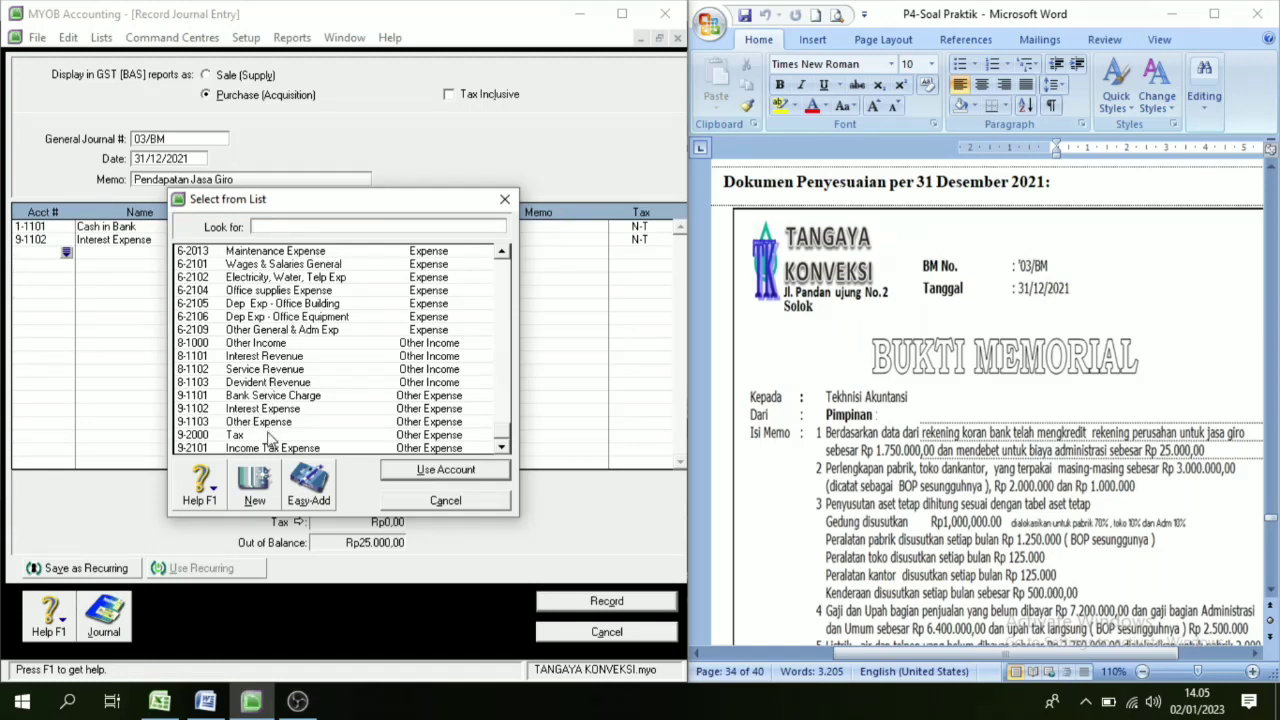
pyautogui.click(285, 357)
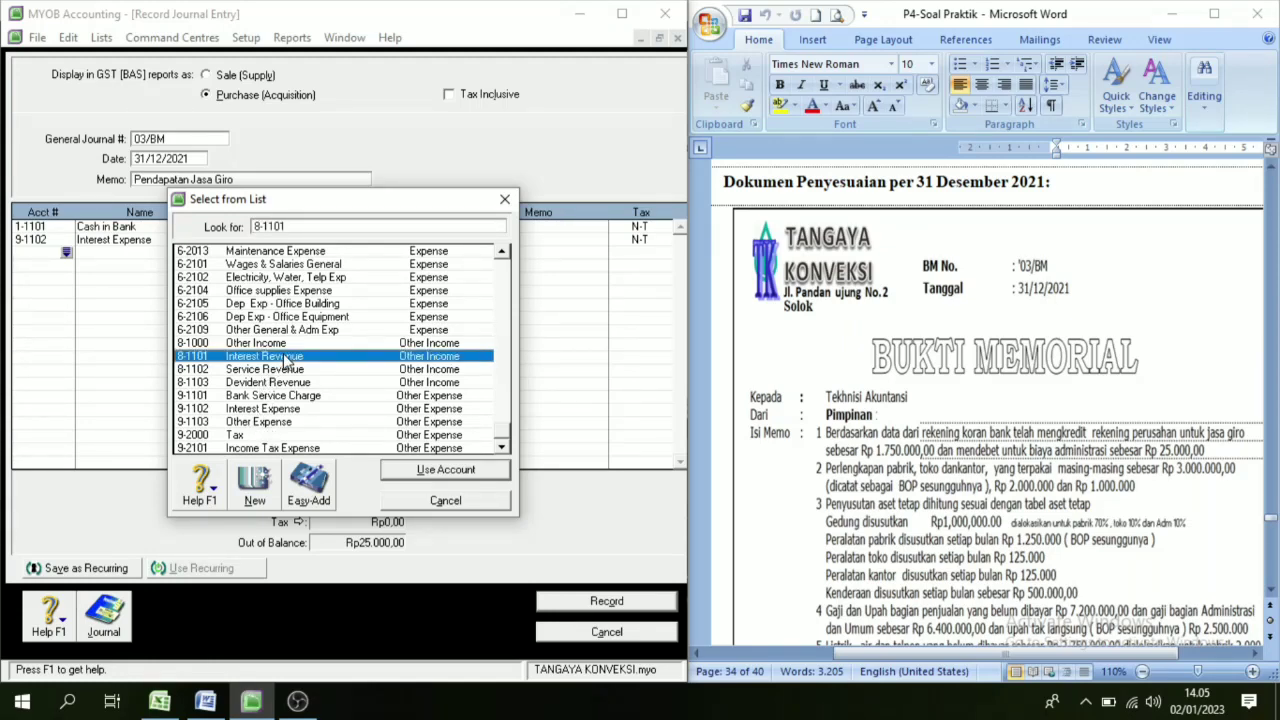
pyautogui.click(405, 472)
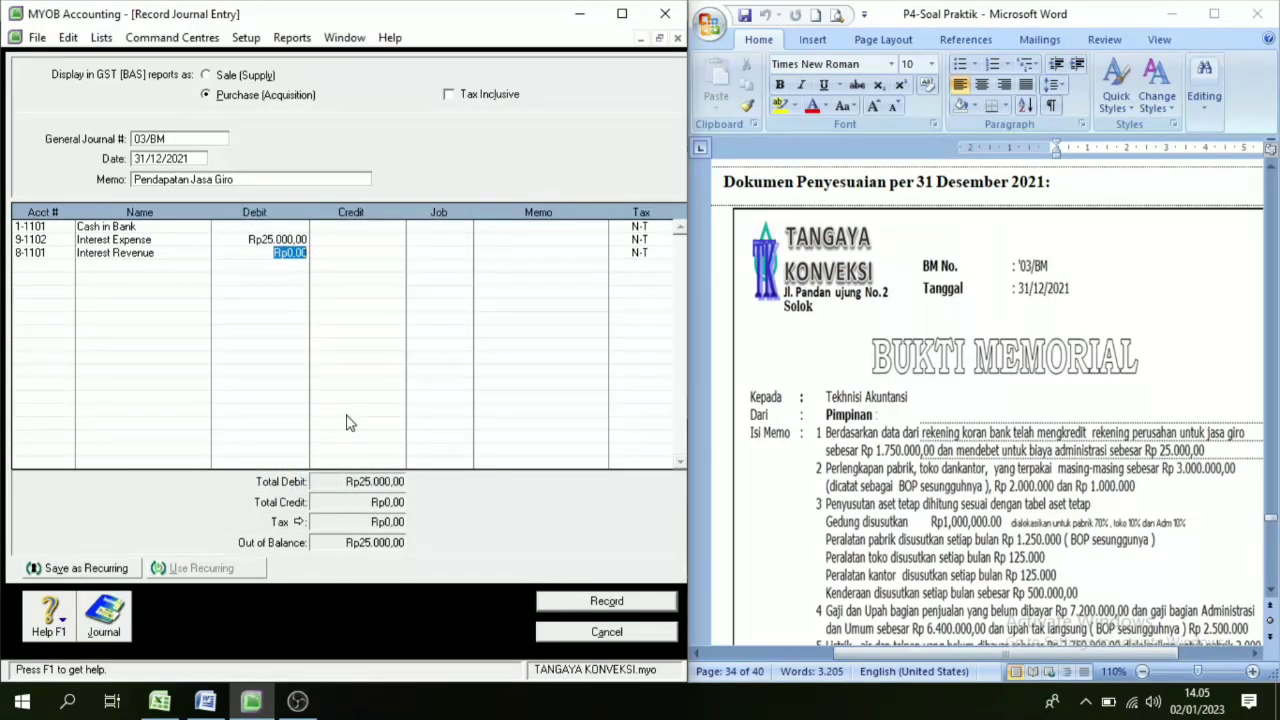
pyautogui.press('Tab')
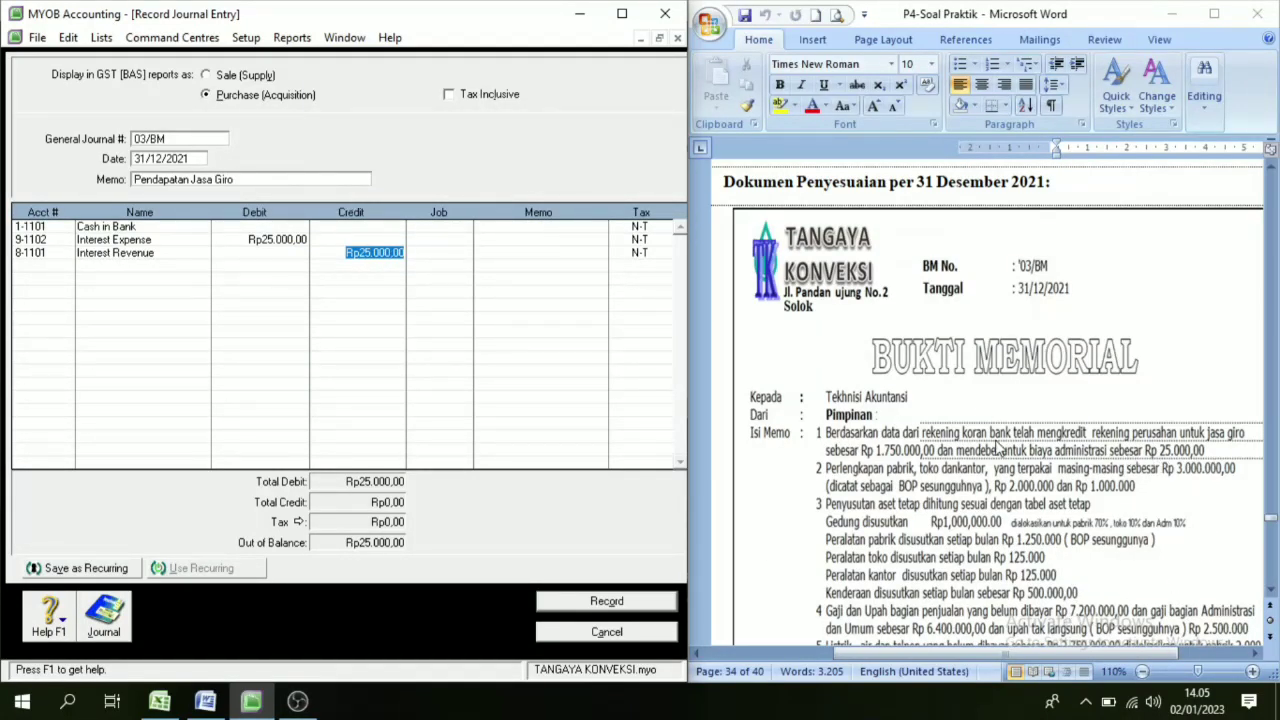
pyautogui.write('1750000')
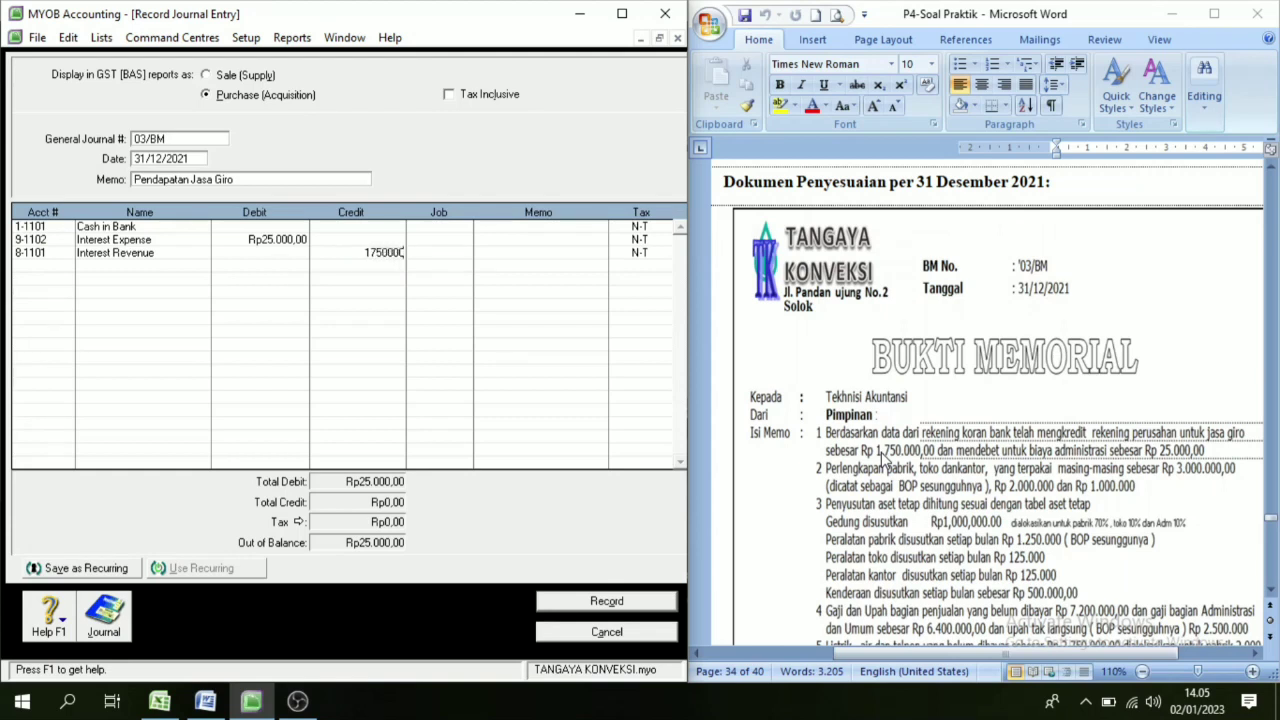
pyautogui.press('Tab')
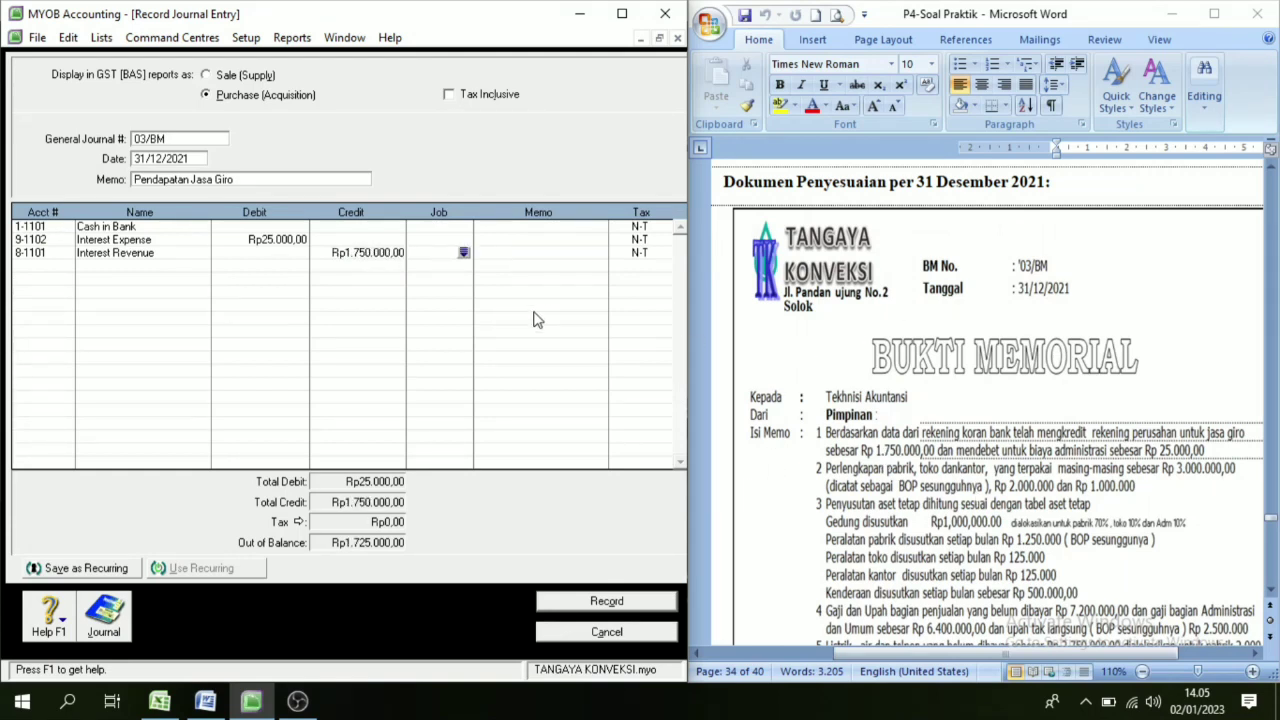
pyautogui.click(299, 229)
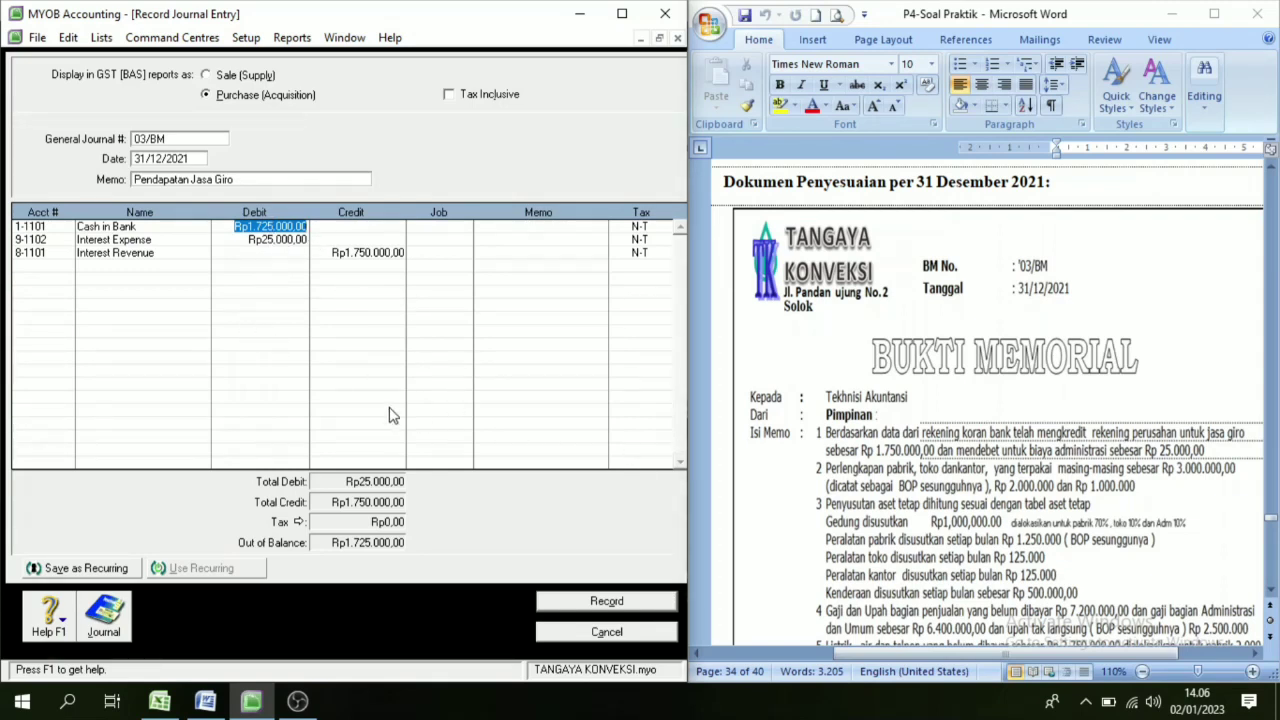
# For the factory supplies used in memo item 2, add account 5-4102 Actual Factory Overhead Cost with a debit of Rp3.000.000,00.
pyautogui.scroll(-3, 800, 490)
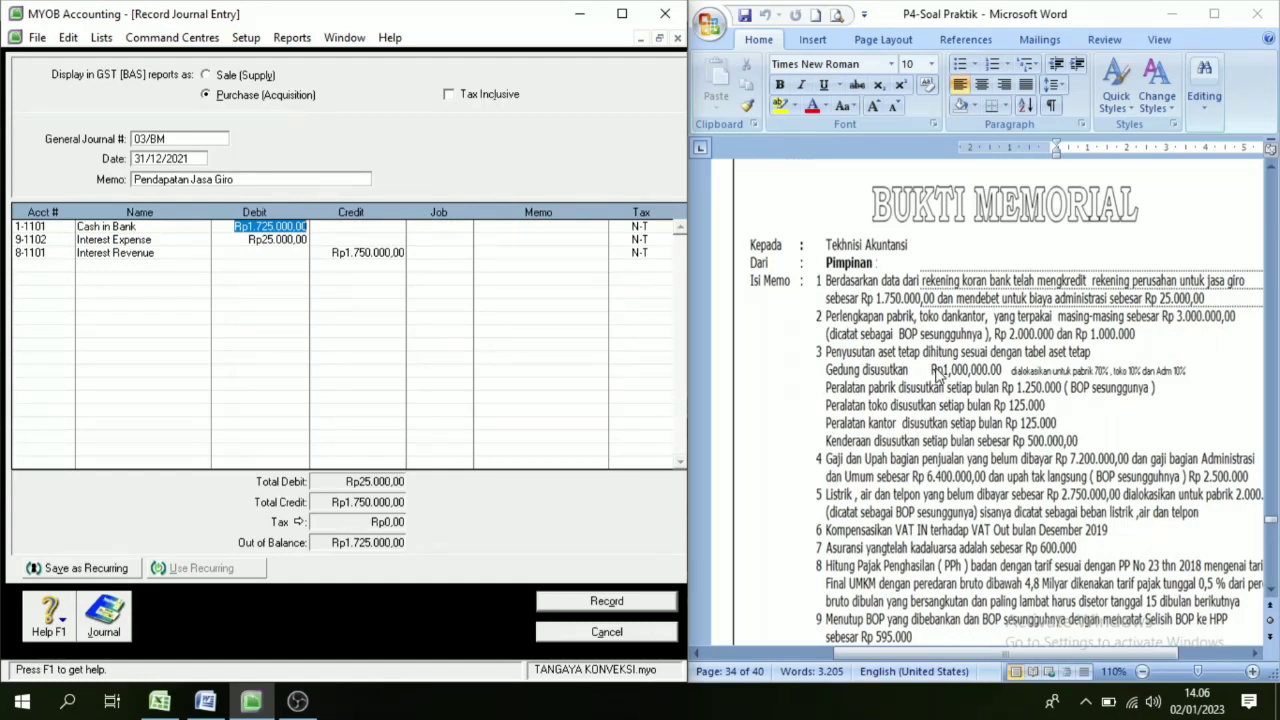
pyautogui.click(846, 328)
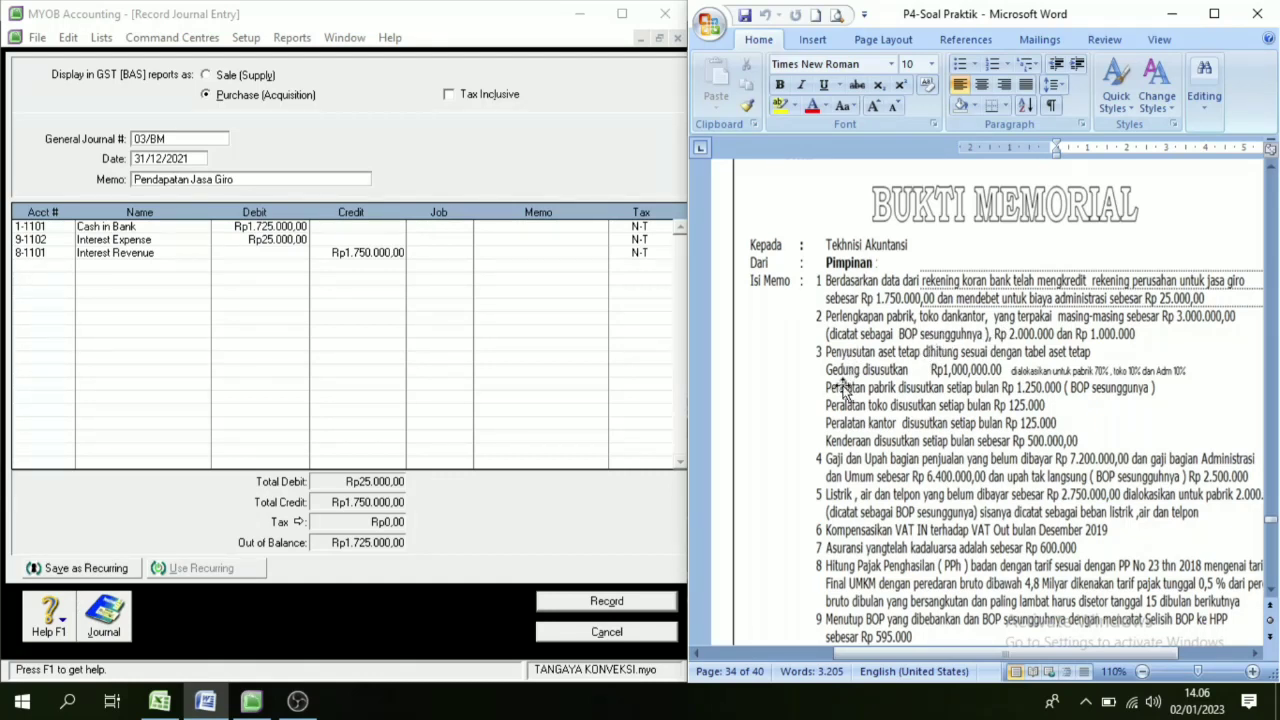
pyautogui.click(60, 265)
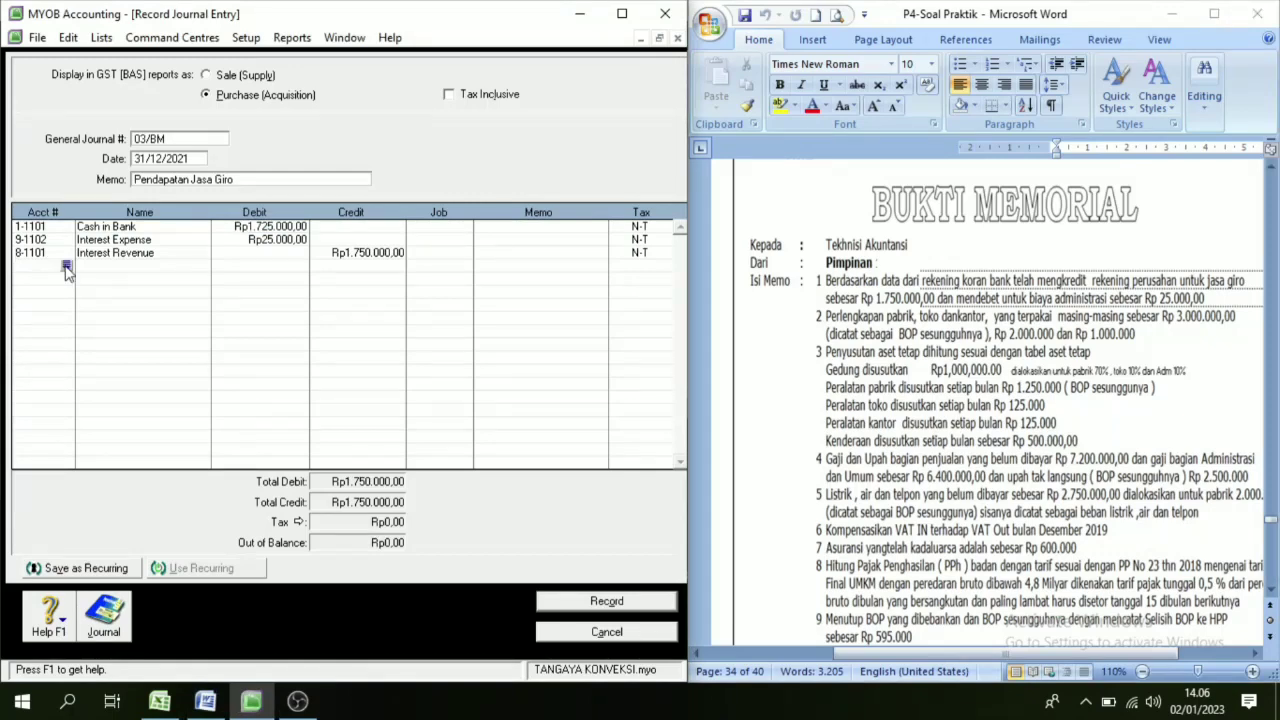
pyautogui.click(66, 267)
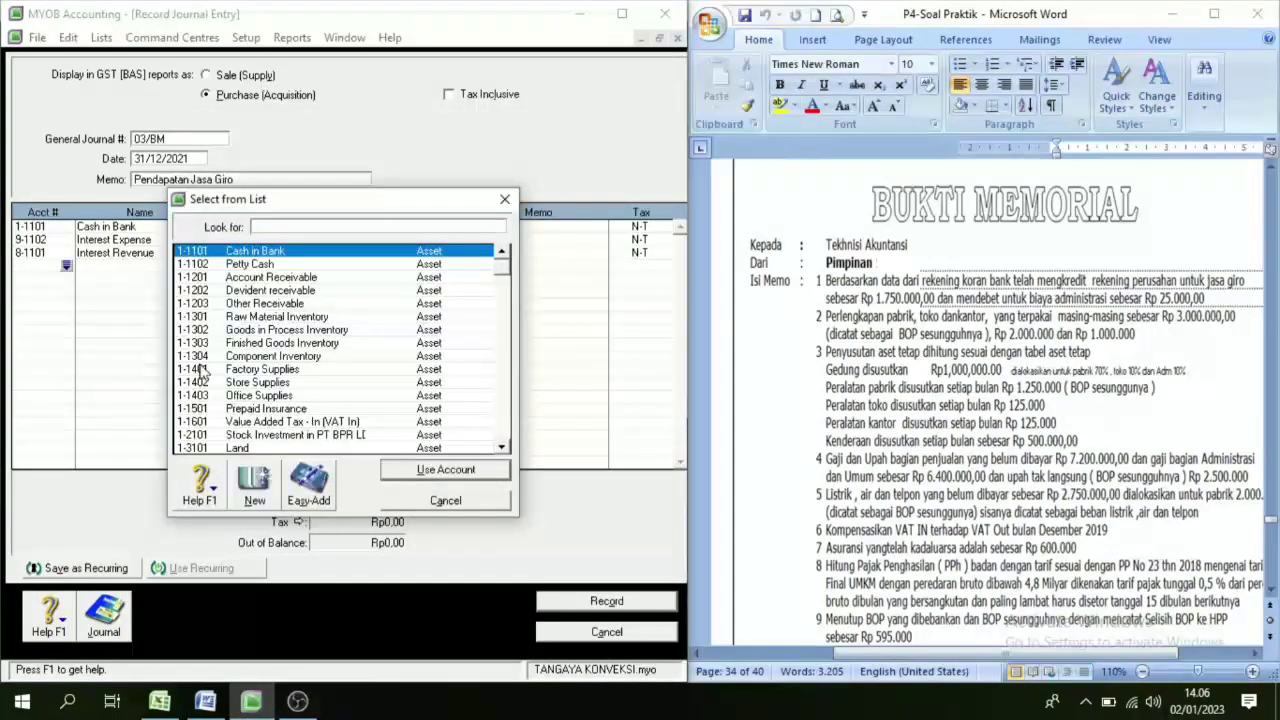
pyautogui.scroll(-5, 285, 370)
pyautogui.scroll(-4, 283, 370)
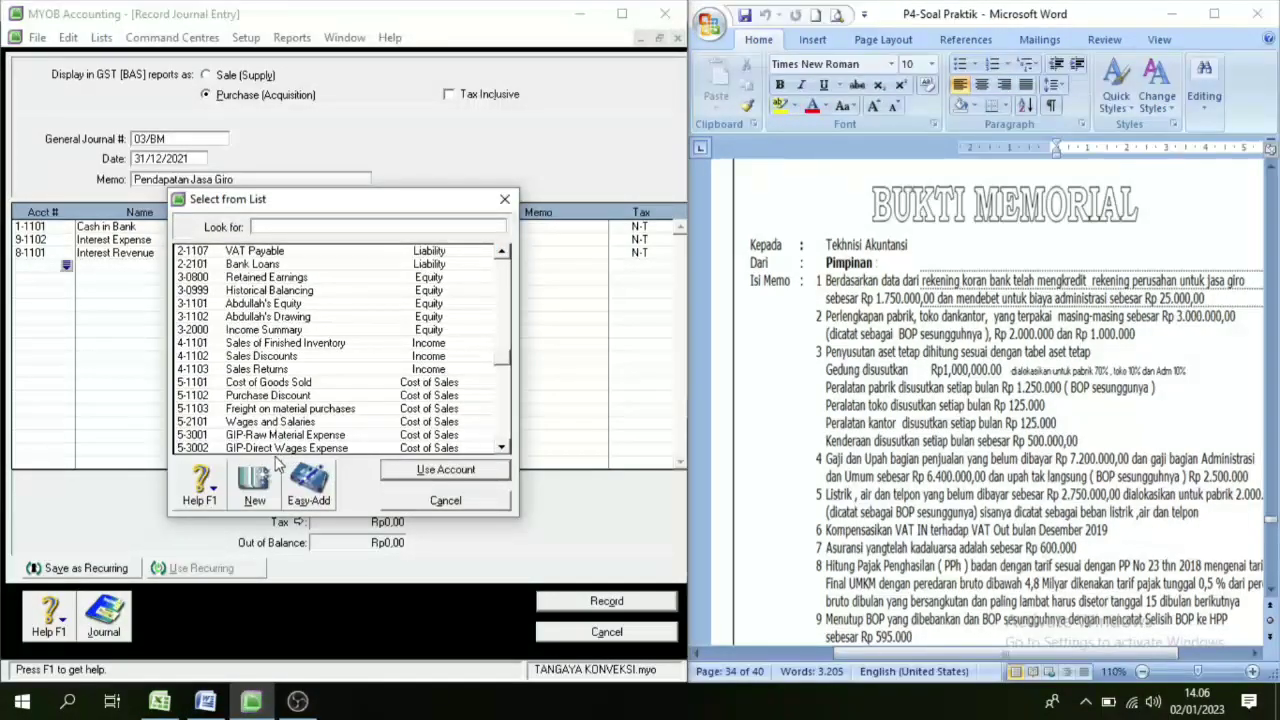
pyautogui.scroll(-4, 265, 428)
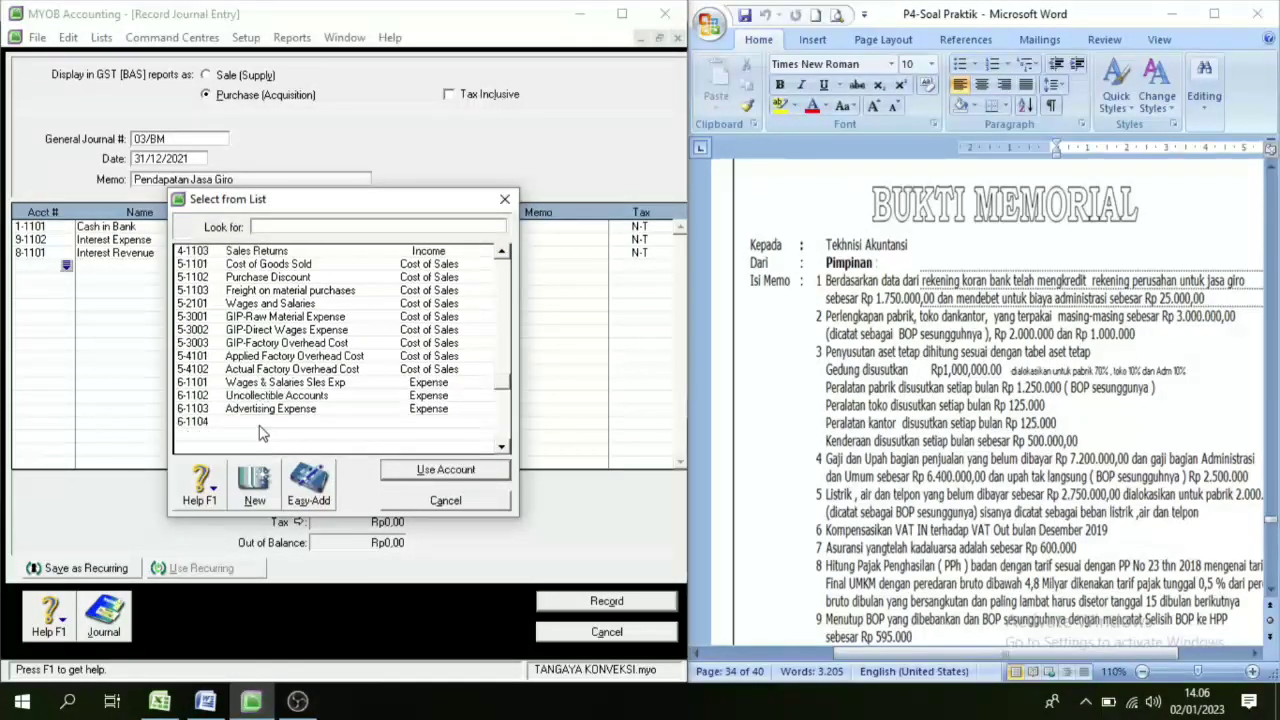
pyautogui.click(267, 372)
pyautogui.click(422, 471)
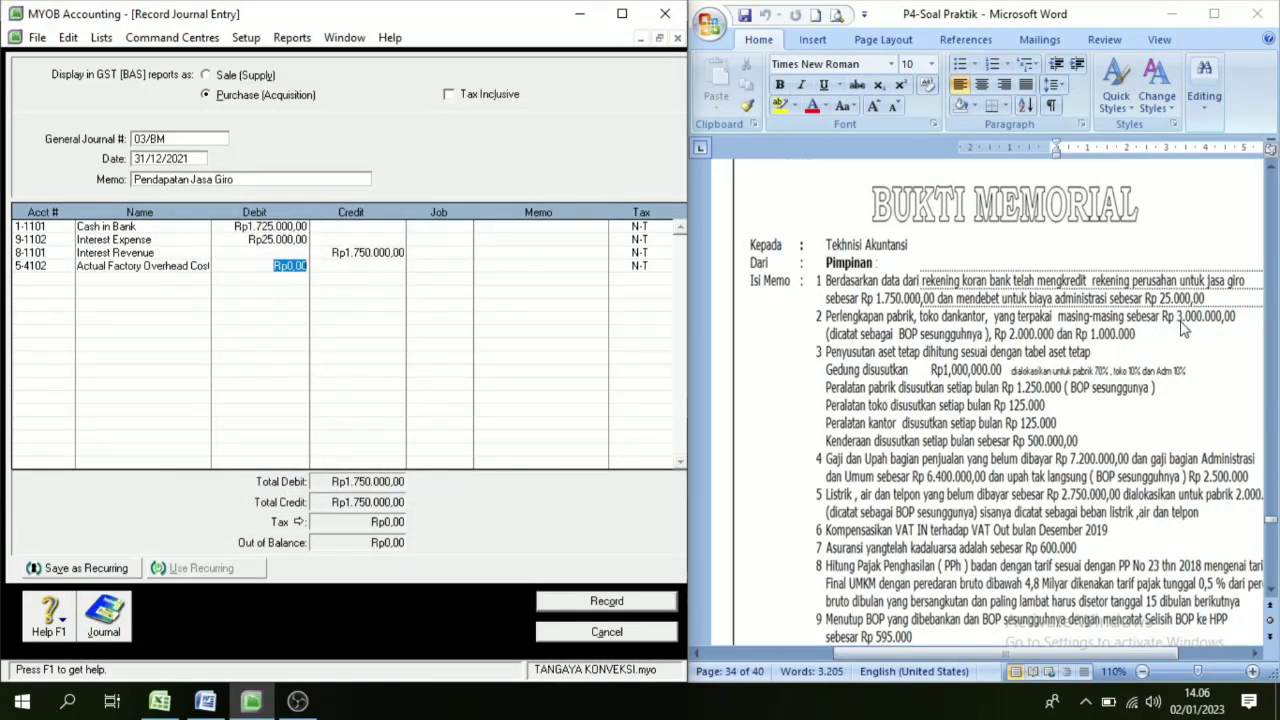
pyautogui.write('3.000.00')
# Add account 6-1104 Store supplies Expense on the next journal line with a debit of Rp2.000.000,00.
pyautogui.click(64, 283)
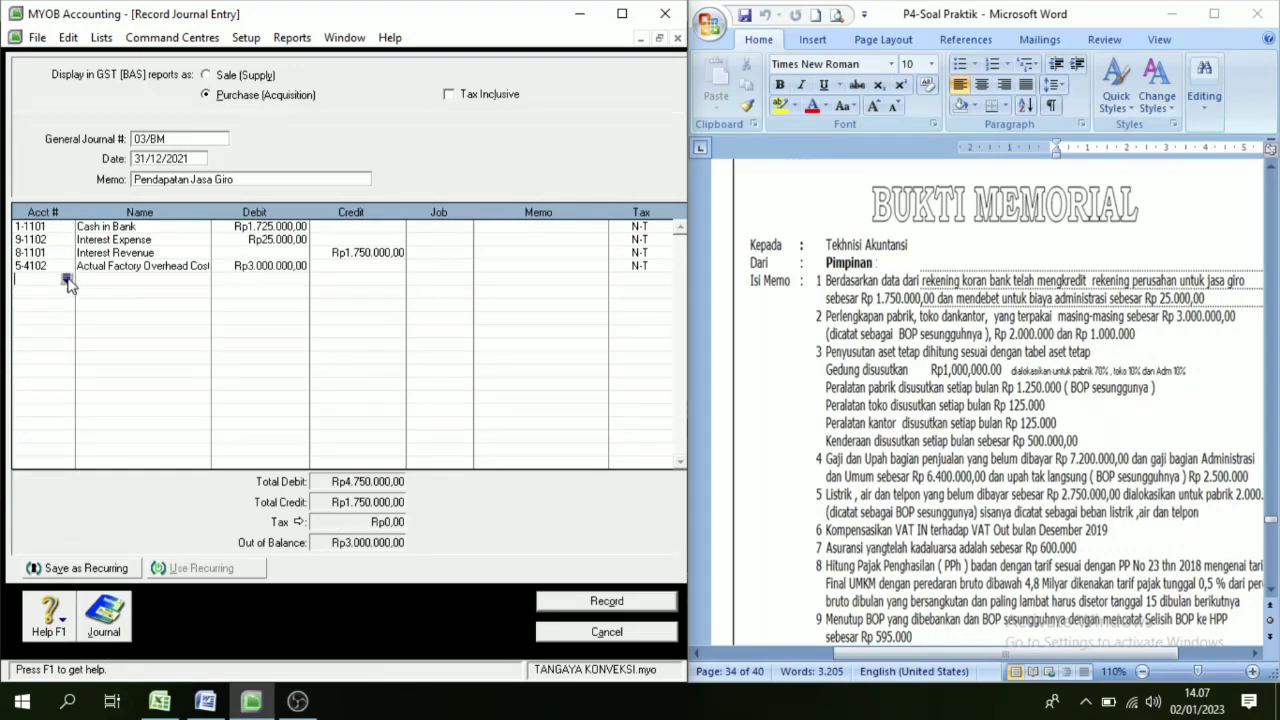
pyautogui.click(66, 279)
pyautogui.scroll(-15, 343, 350)
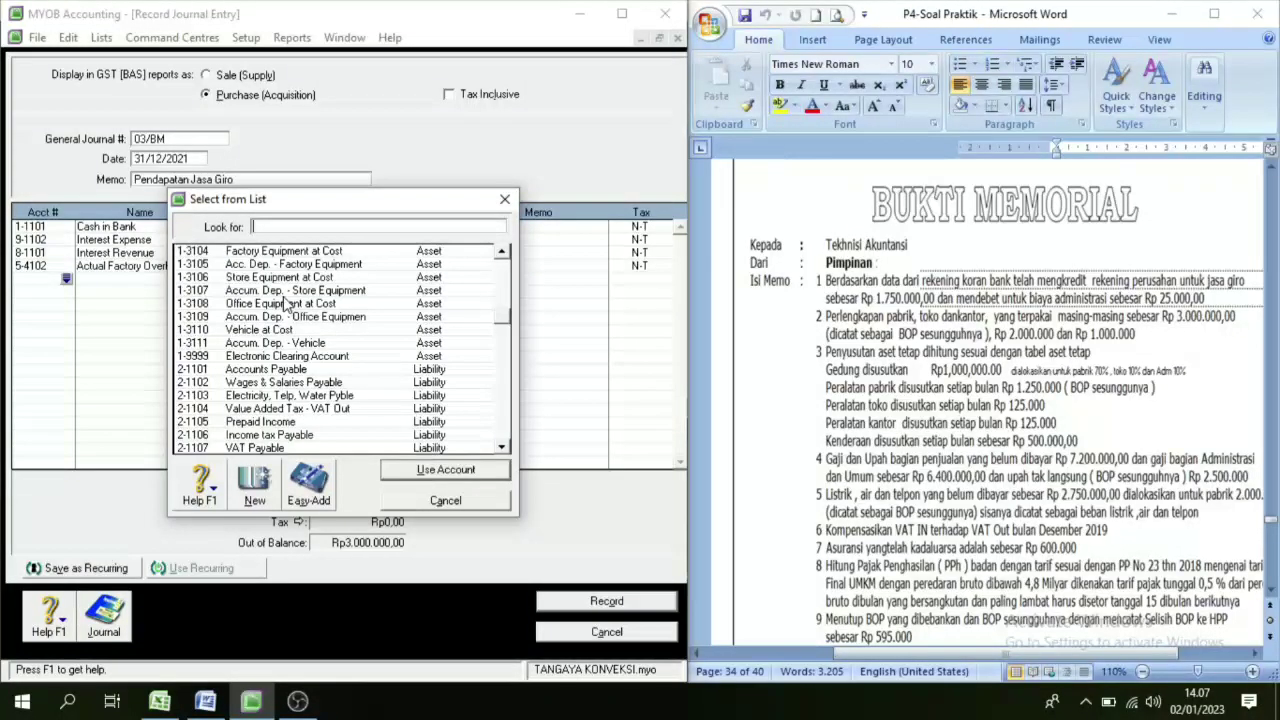
pyautogui.scroll(1, 343, 351)
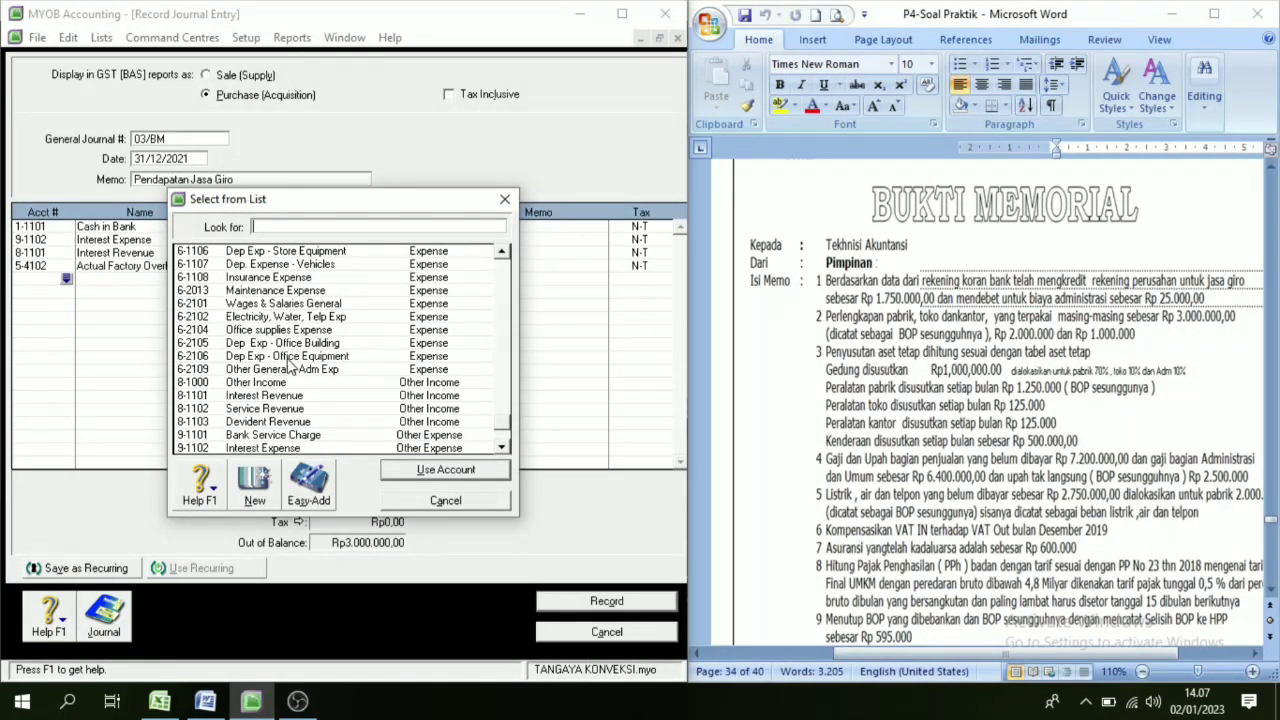
pyautogui.scroll(1, 258, 405)
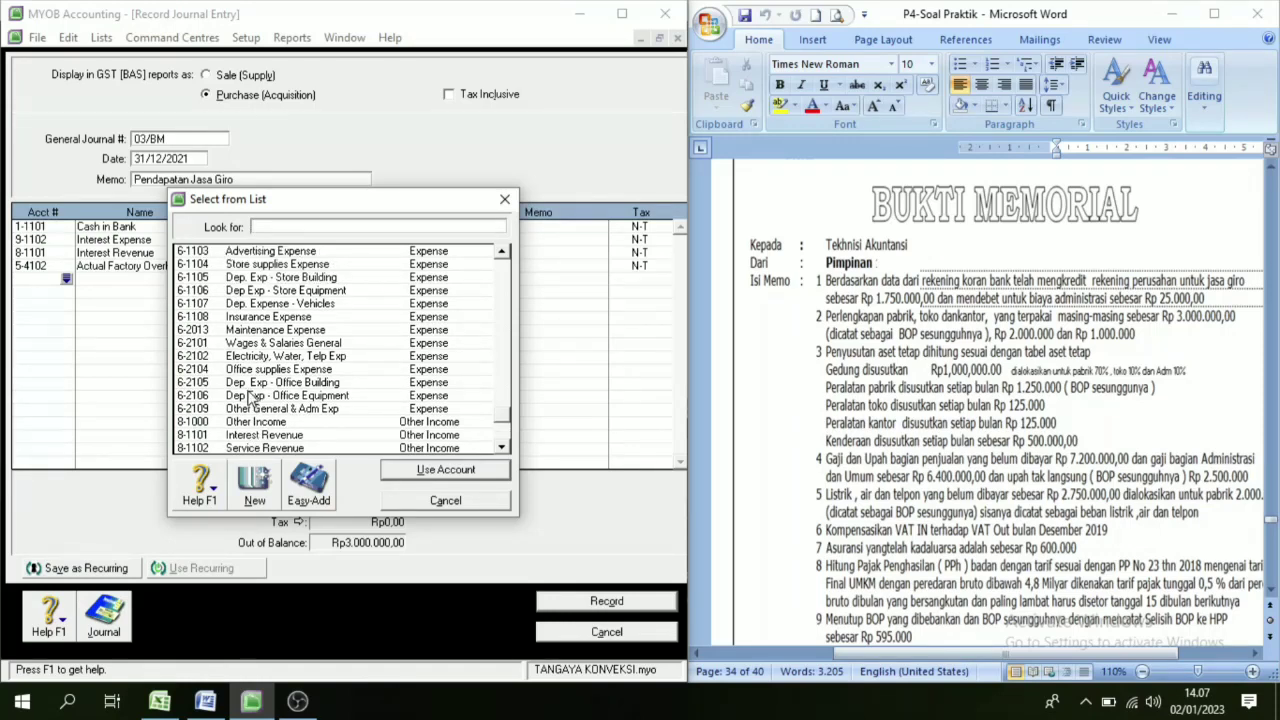
pyautogui.click(282, 266)
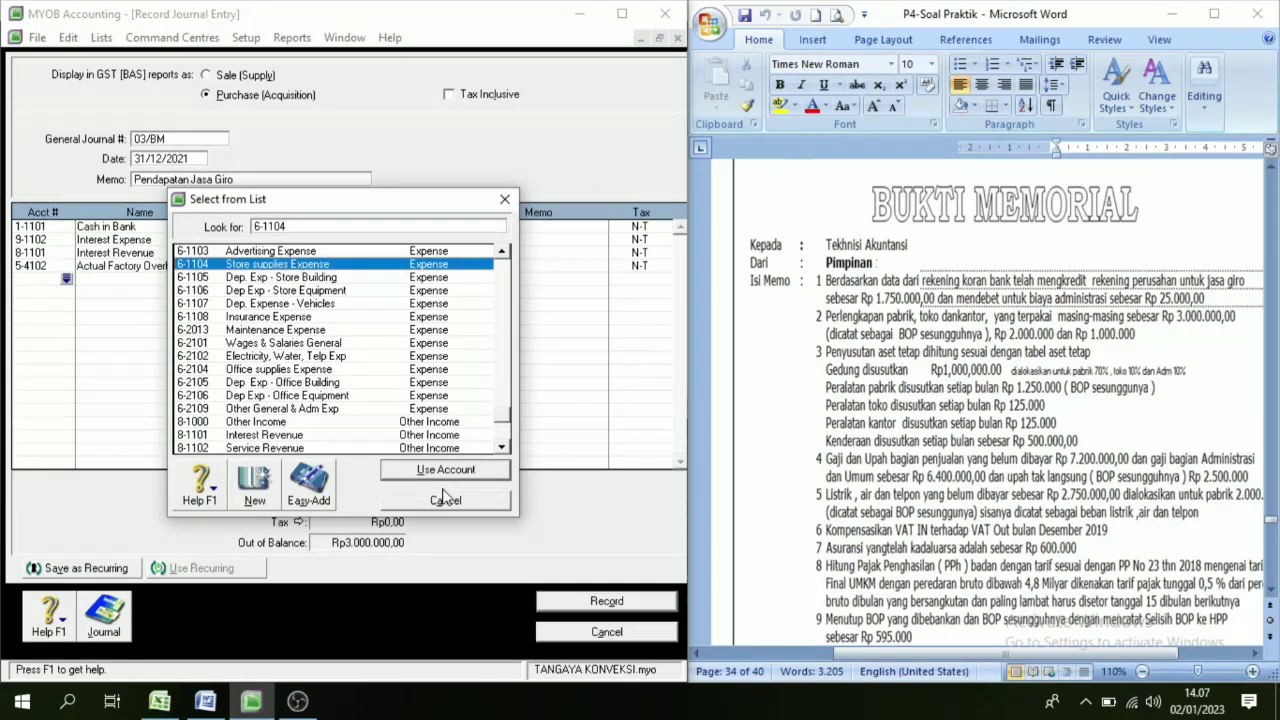
pyautogui.click(447, 470)
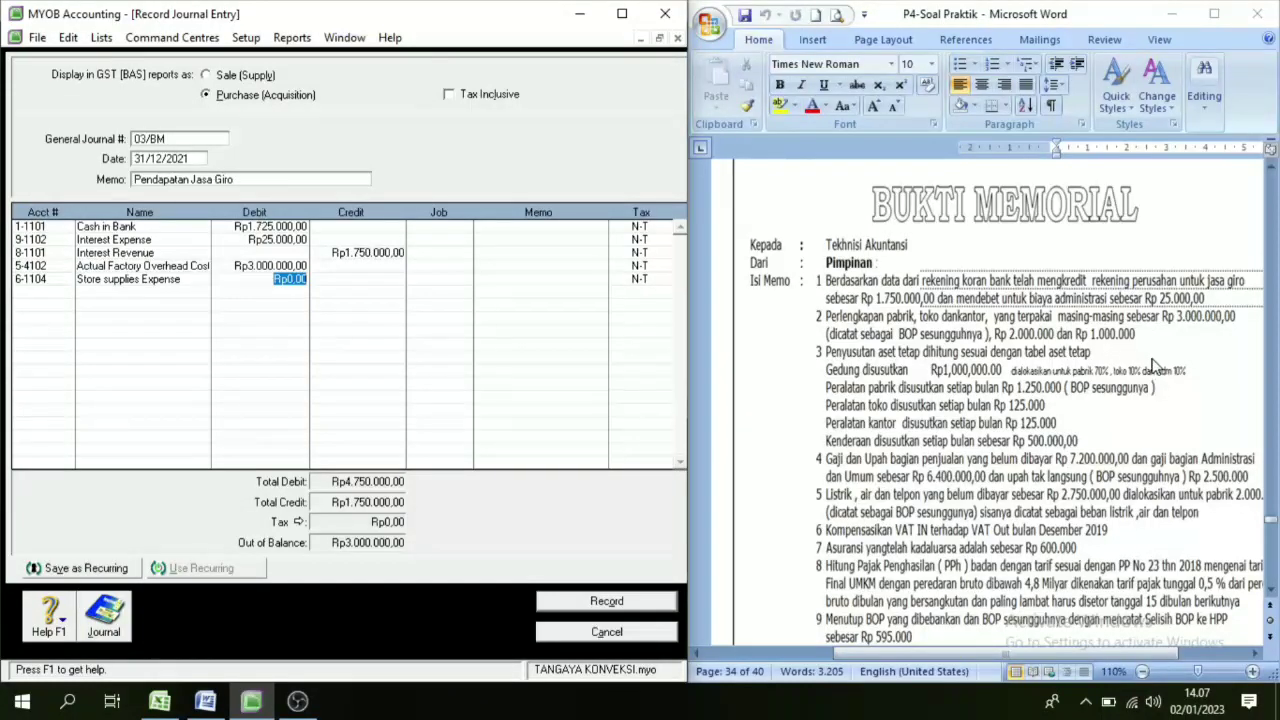
pyautogui.write('4')
pyautogui.write('000000')
pyautogui.press('Tab')
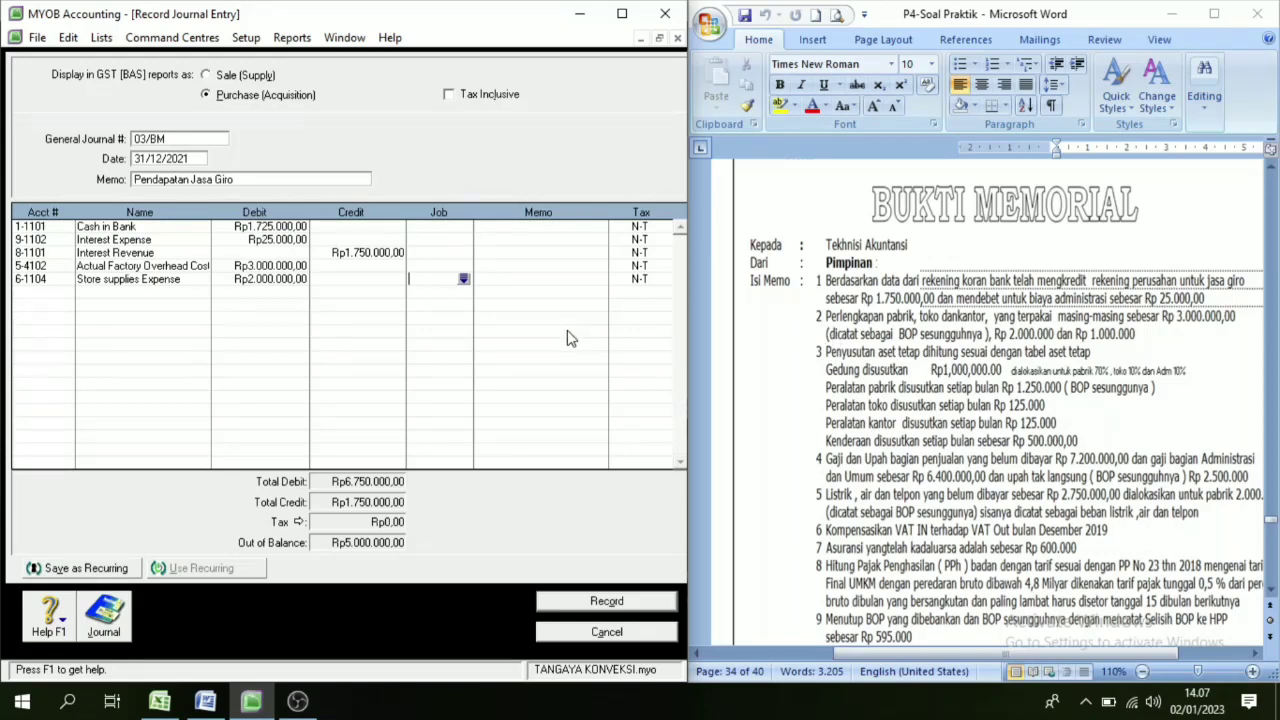
# Add account 6-2104 Office supplies Expense on the next journal line with a debit of Rp1.000.000,00.
pyautogui.click(62, 293)
pyautogui.click(66, 293)
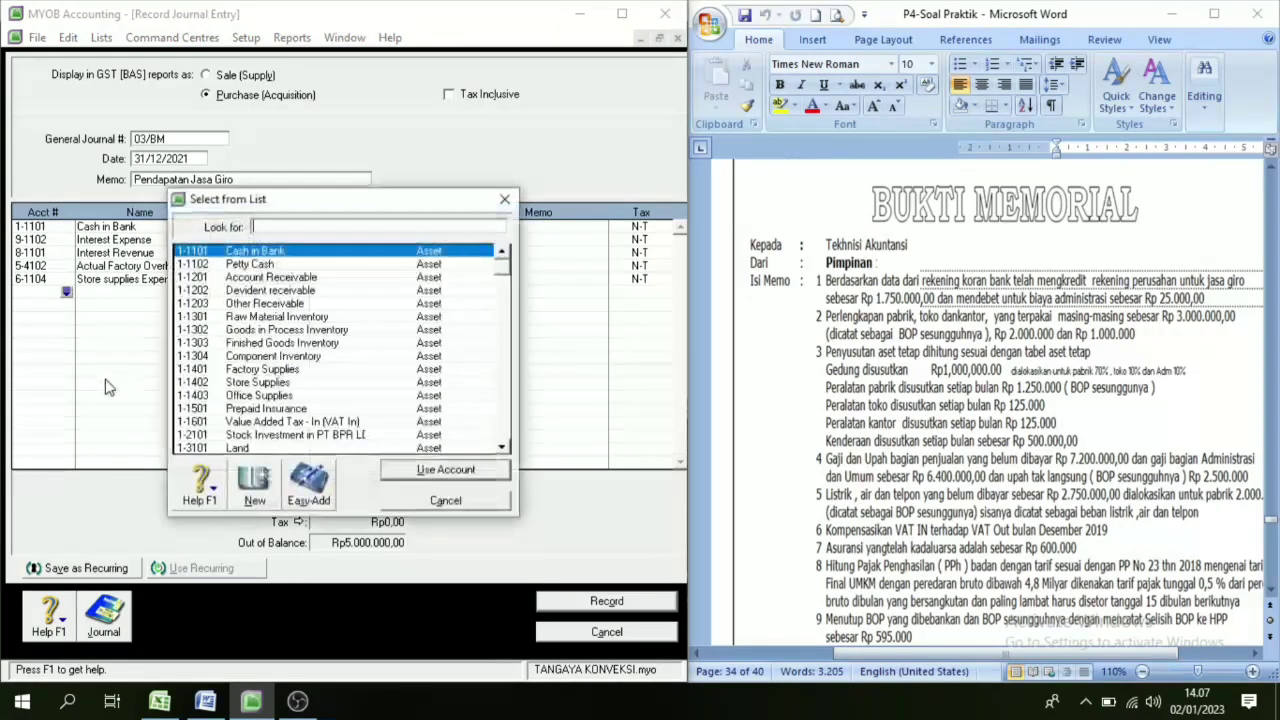
pyautogui.scroll(-8, 258, 410)
pyautogui.scroll(-3, 260, 407)
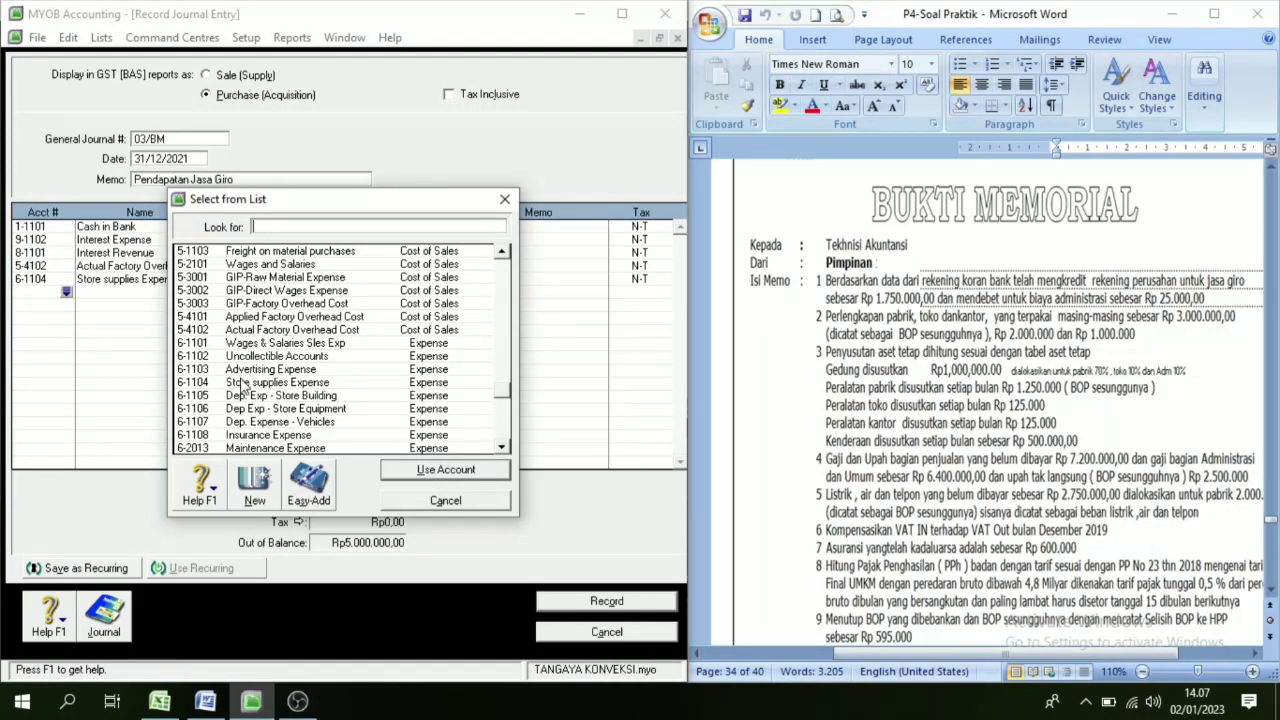
pyautogui.scroll(-2, 242, 388)
pyautogui.click(248, 409)
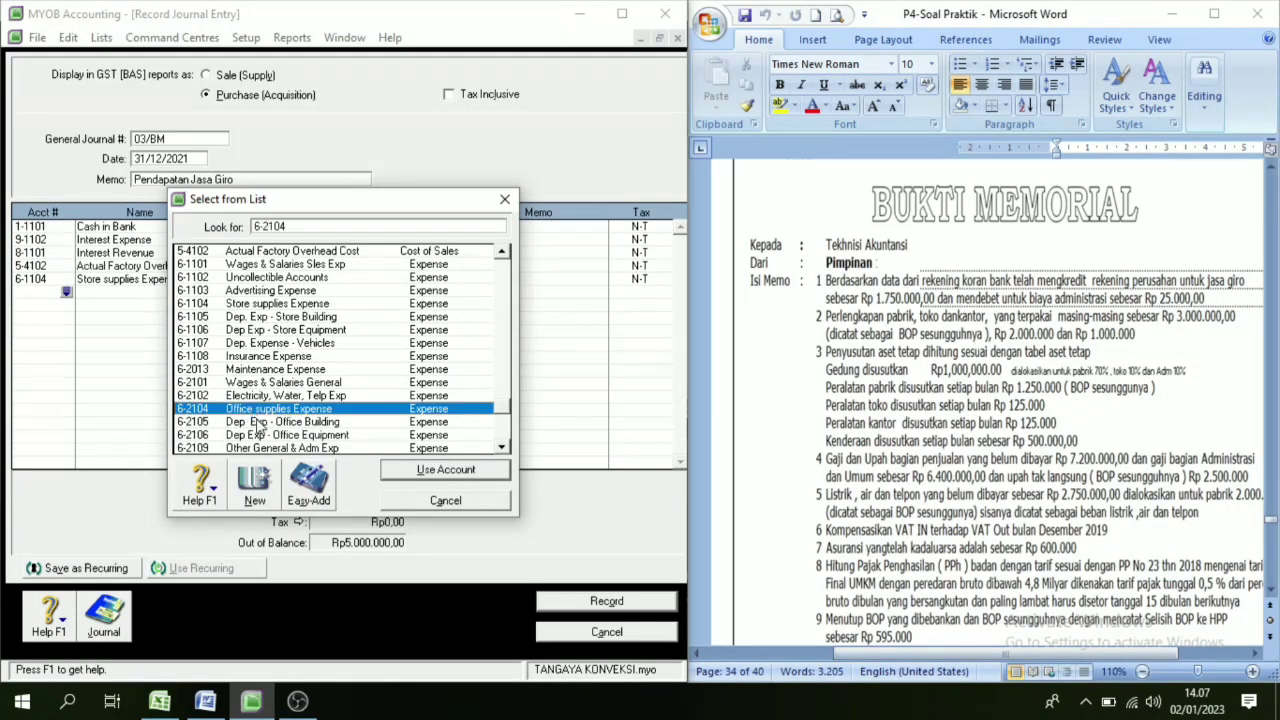
pyautogui.click(446, 470)
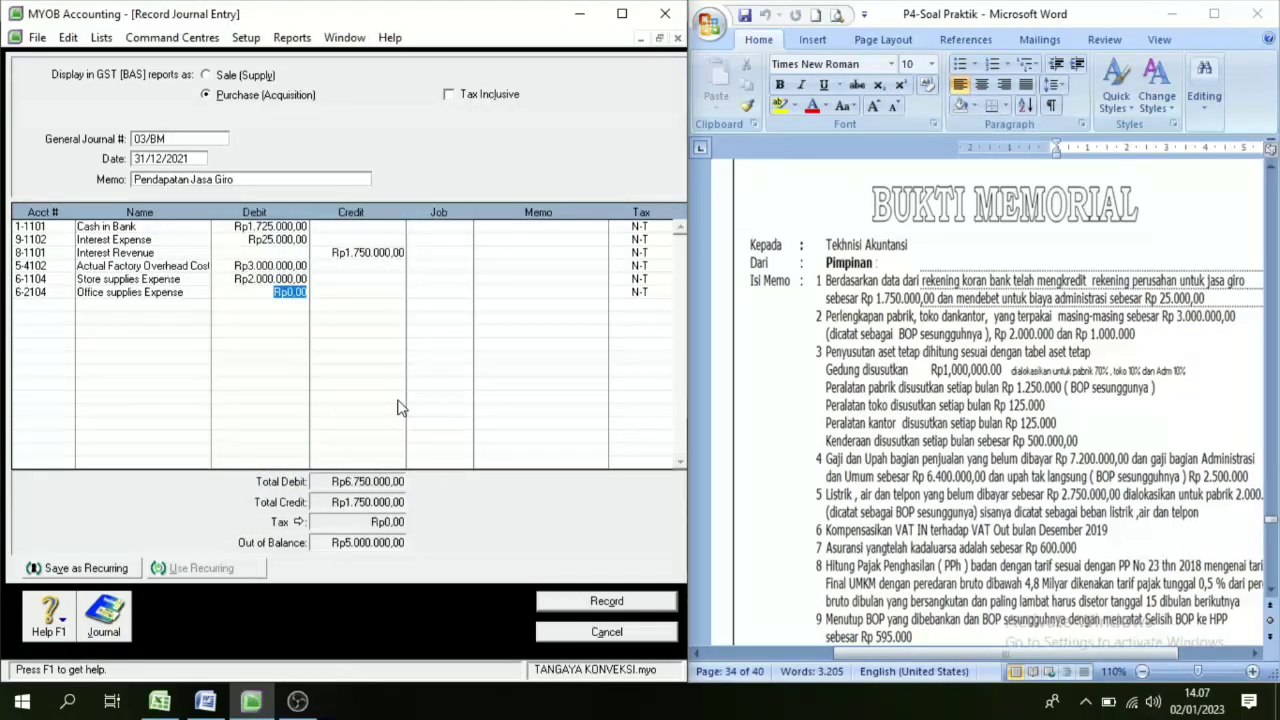
pyautogui.write('1.000.00')
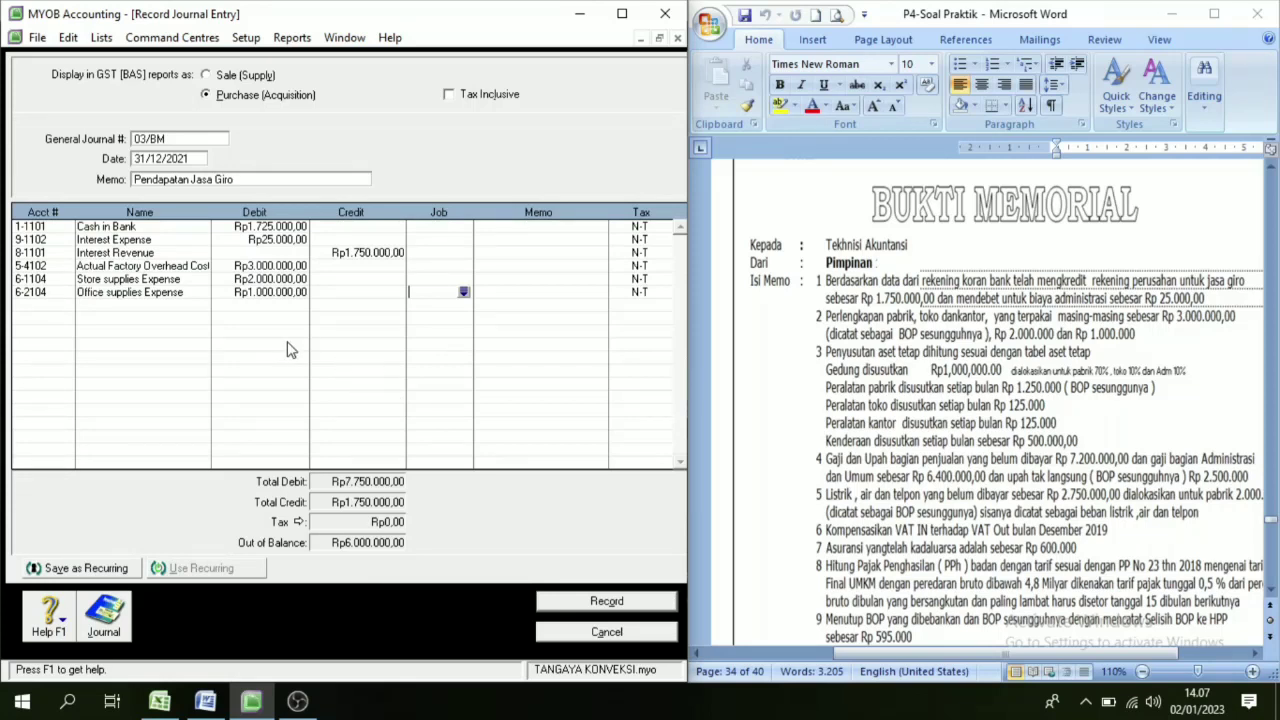
# Add account 1-1401 Factory Supplies below the Office supplies Expense line with a credit of Rp3.000.000,00.
pyautogui.click(66, 317)
pyautogui.click(66, 305)
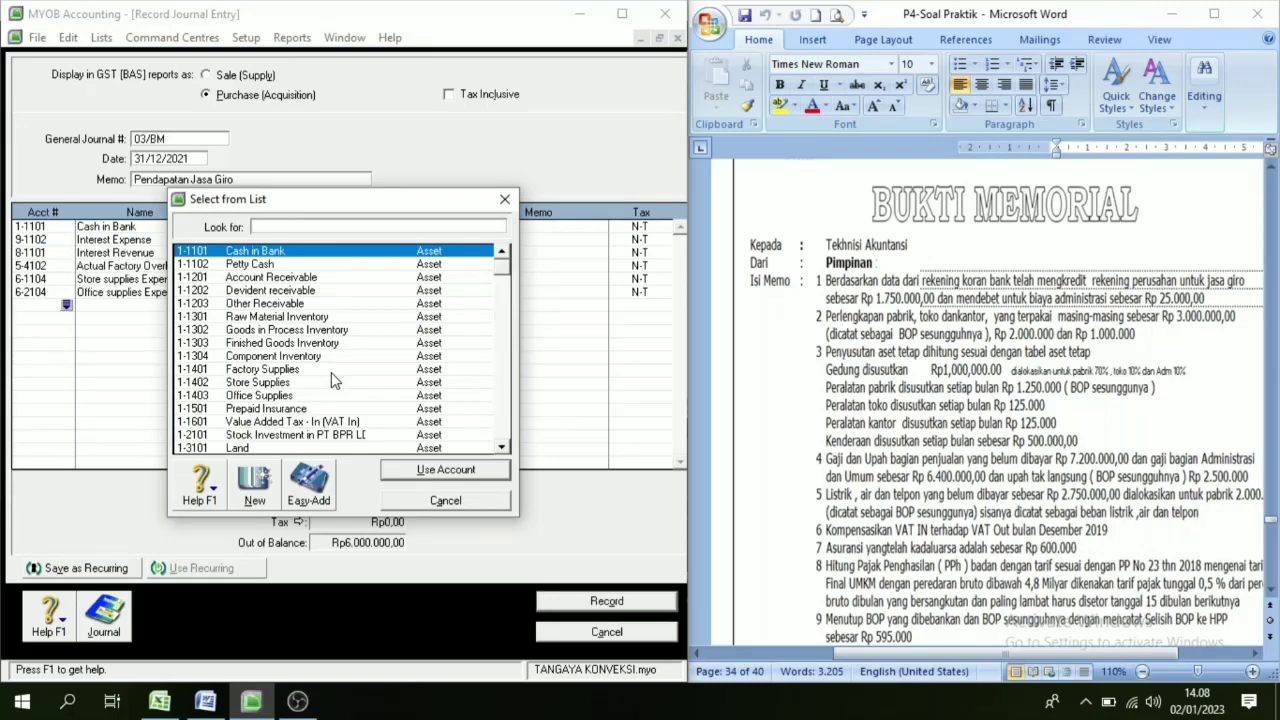
pyautogui.scroll(-3, 336, 382)
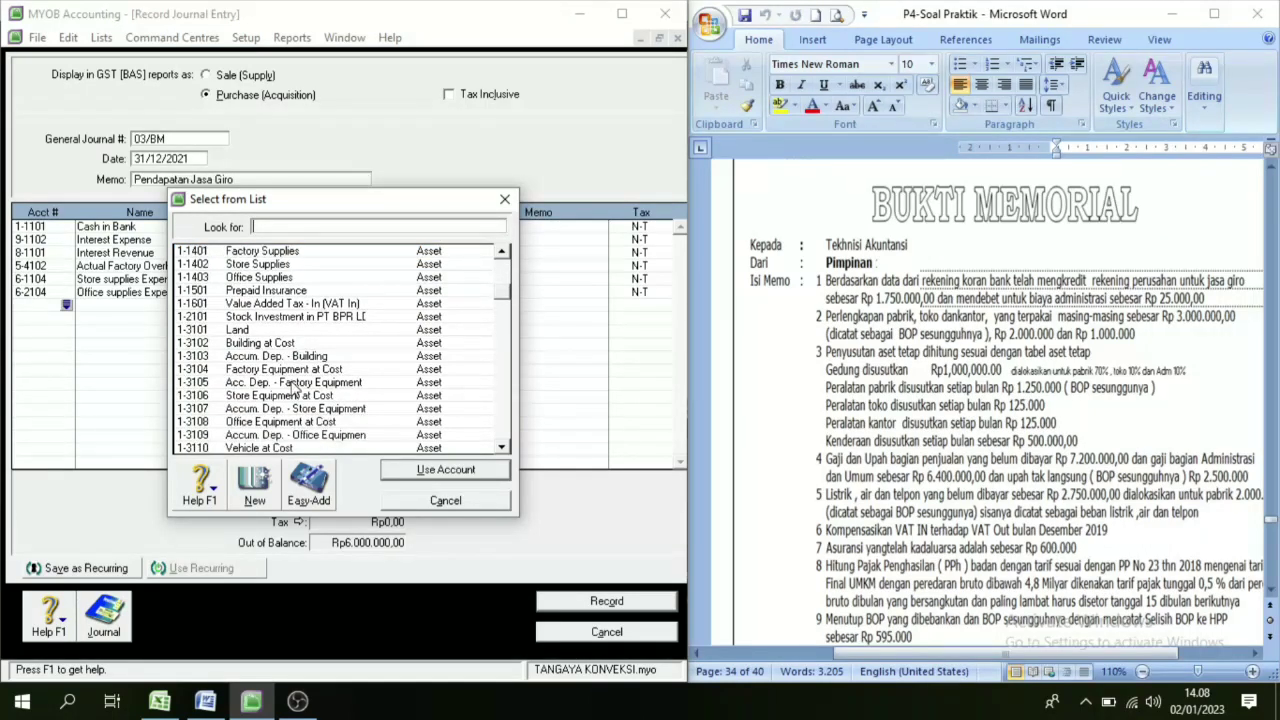
pyautogui.scroll(1, 295, 388)
pyautogui.click(263, 290)
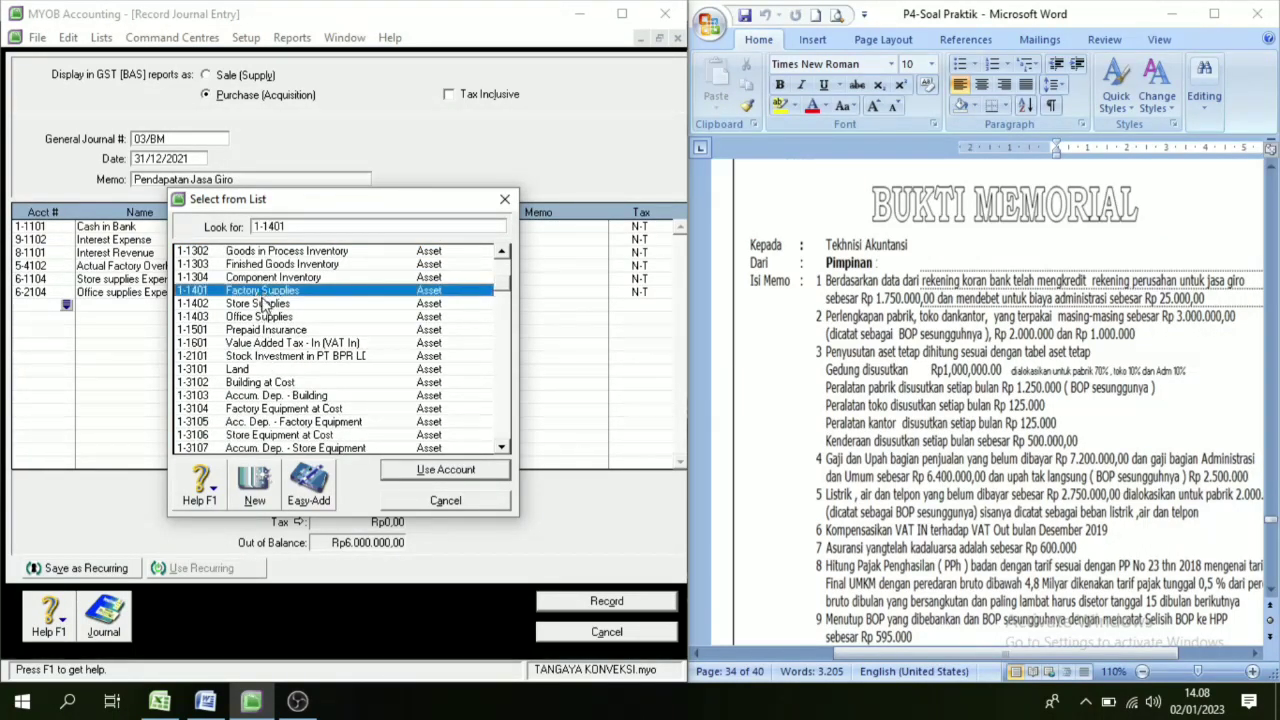
pyautogui.click(446, 472)
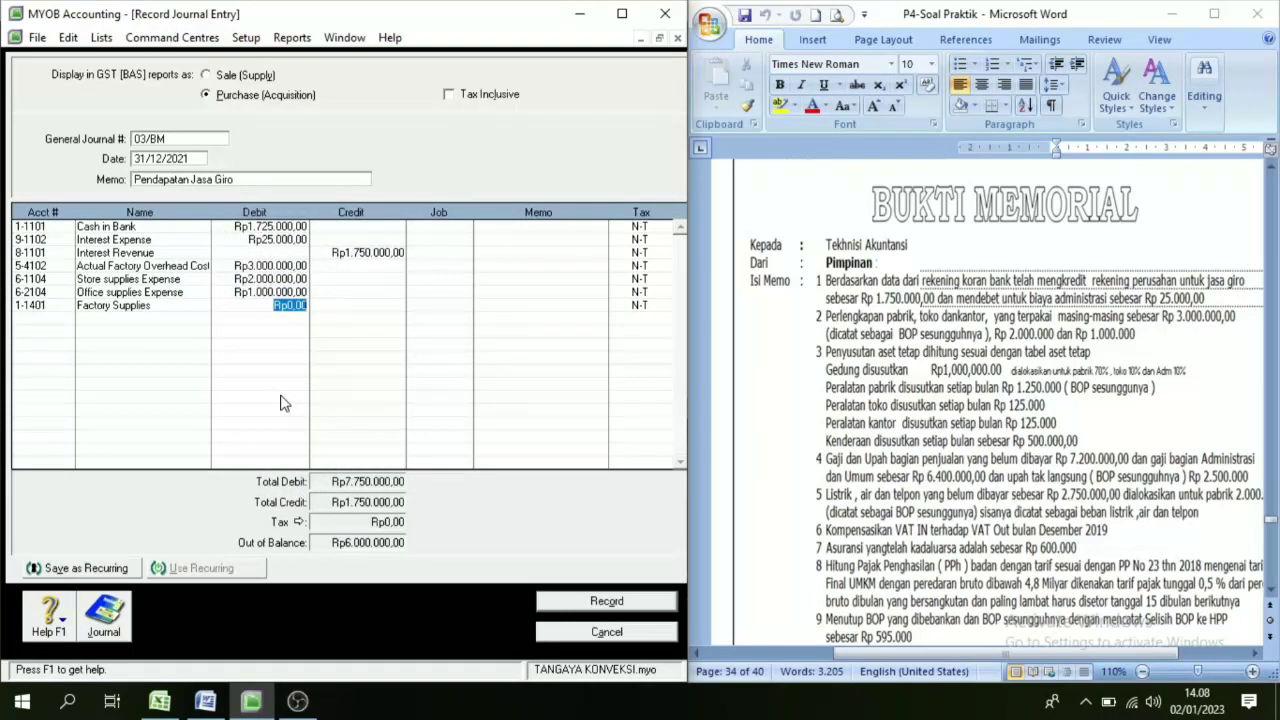
pyautogui.click(333, 306)
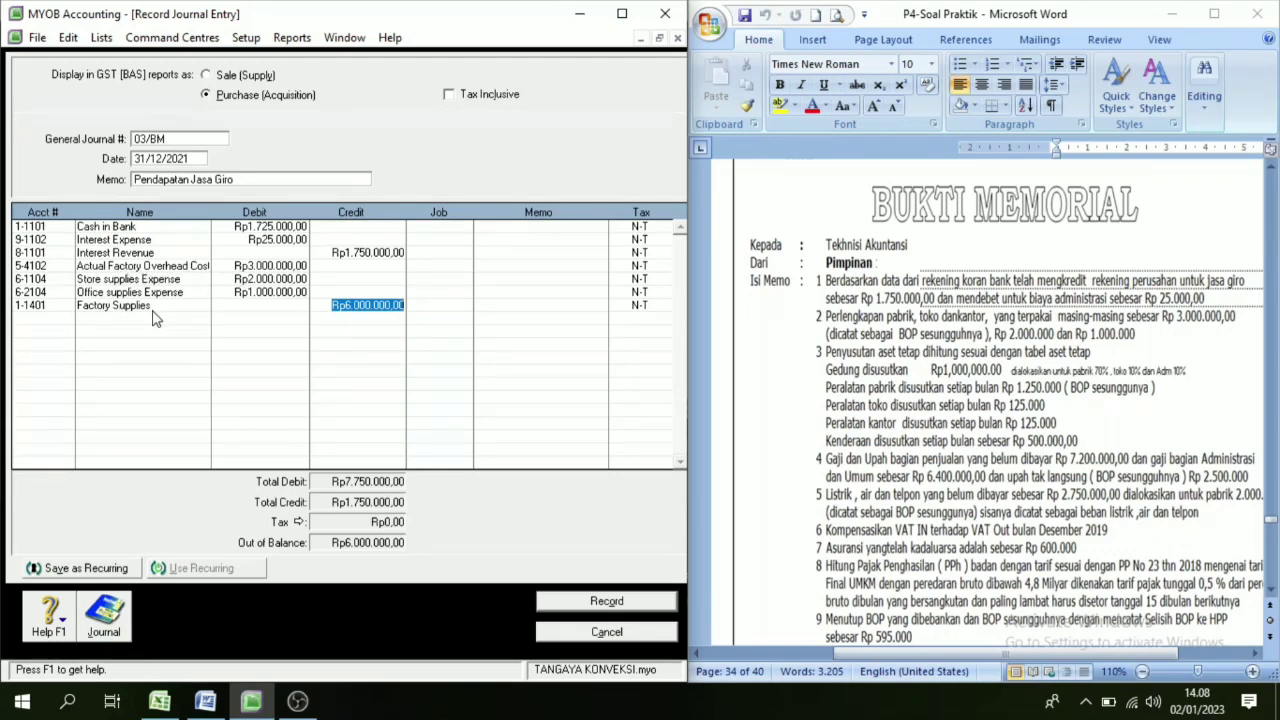
pyautogui.write('3000000')
pyautogui.press('Tab')
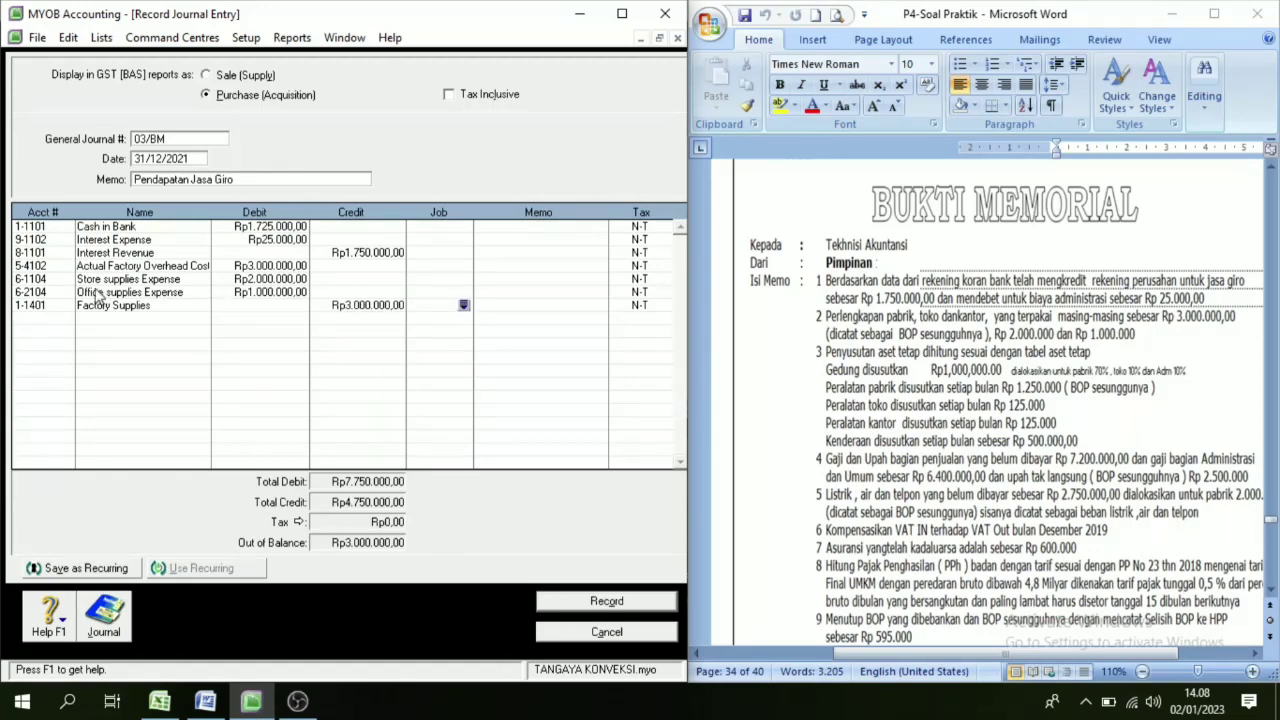
# Add account 1-1402 Store Supplies below the Factory Supplies line with a credit of Rp2.000.000,00.
pyautogui.click(62, 318)
pyautogui.click(66, 318)
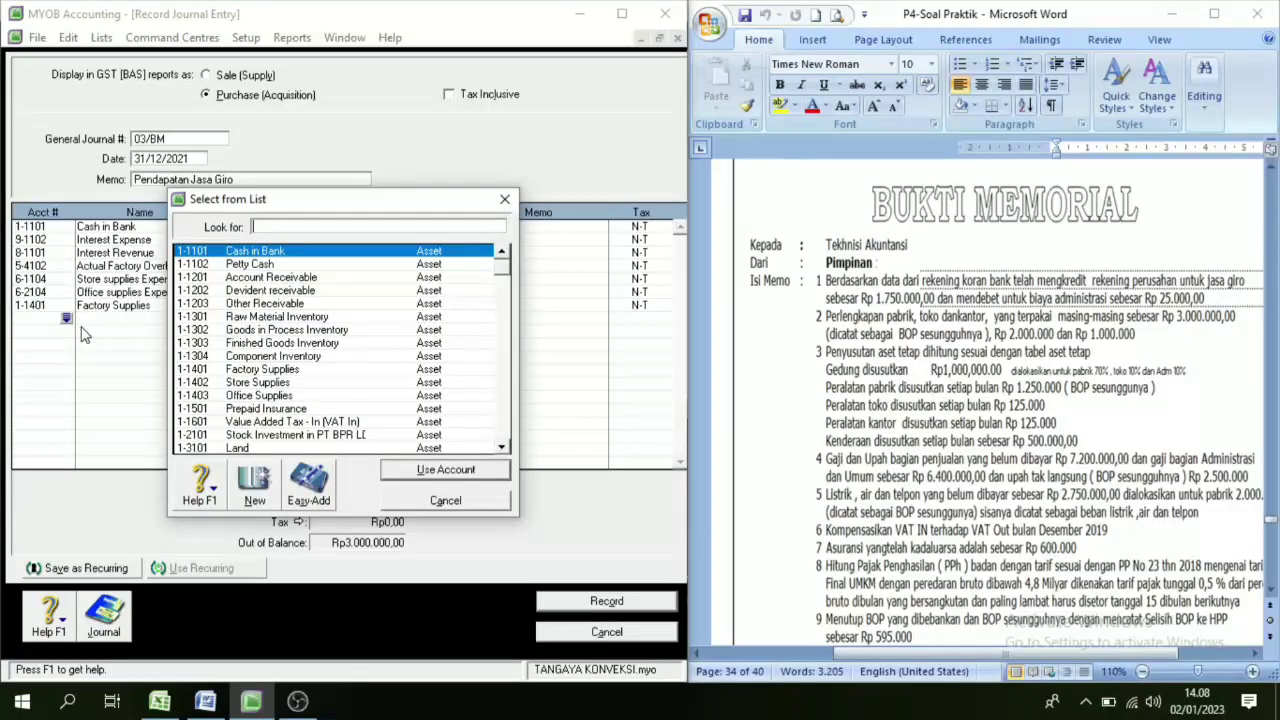
pyautogui.scroll(-4, 316, 425)
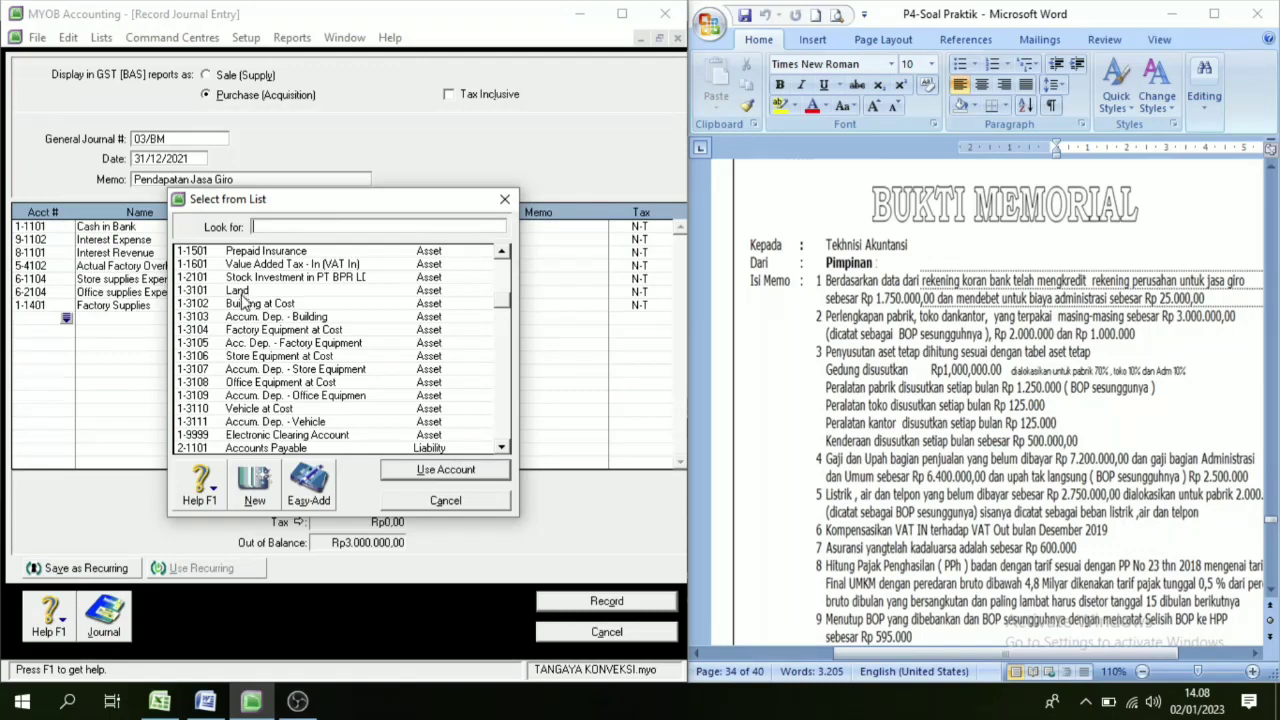
pyautogui.scroll(1, 243, 300)
pyautogui.click(254, 264)
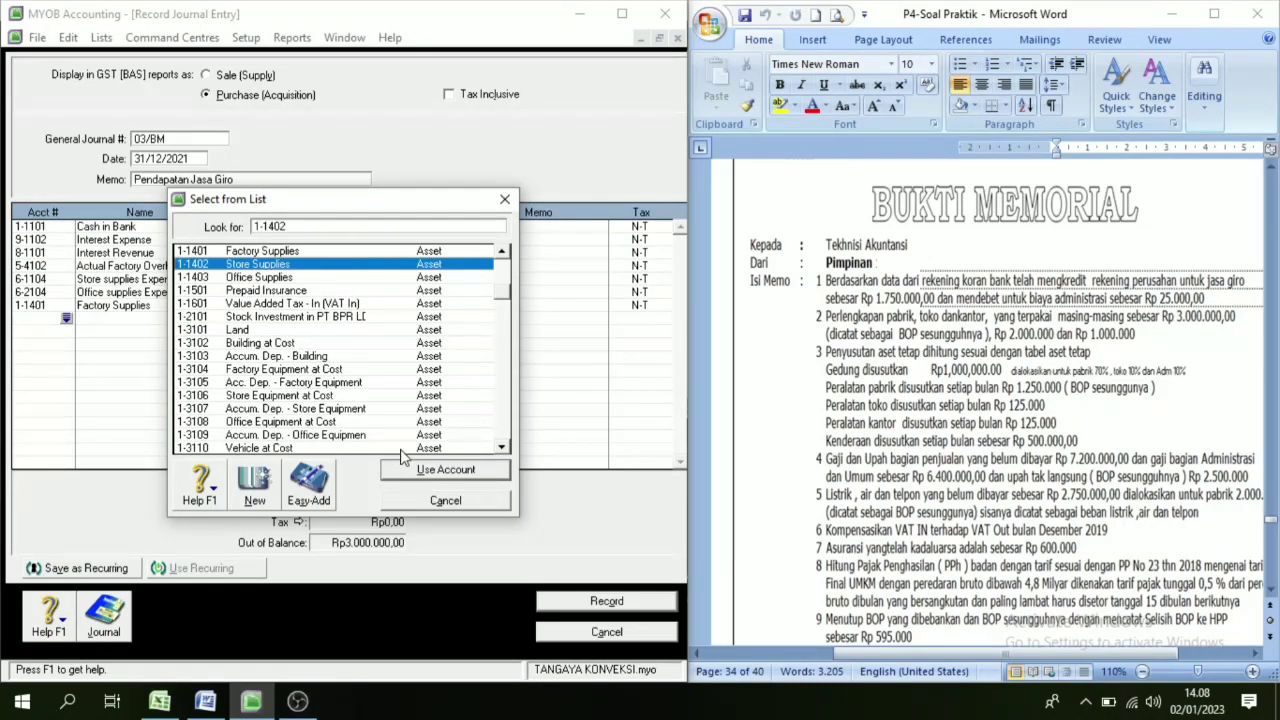
pyautogui.click(436, 472)
pyautogui.press('Tab')
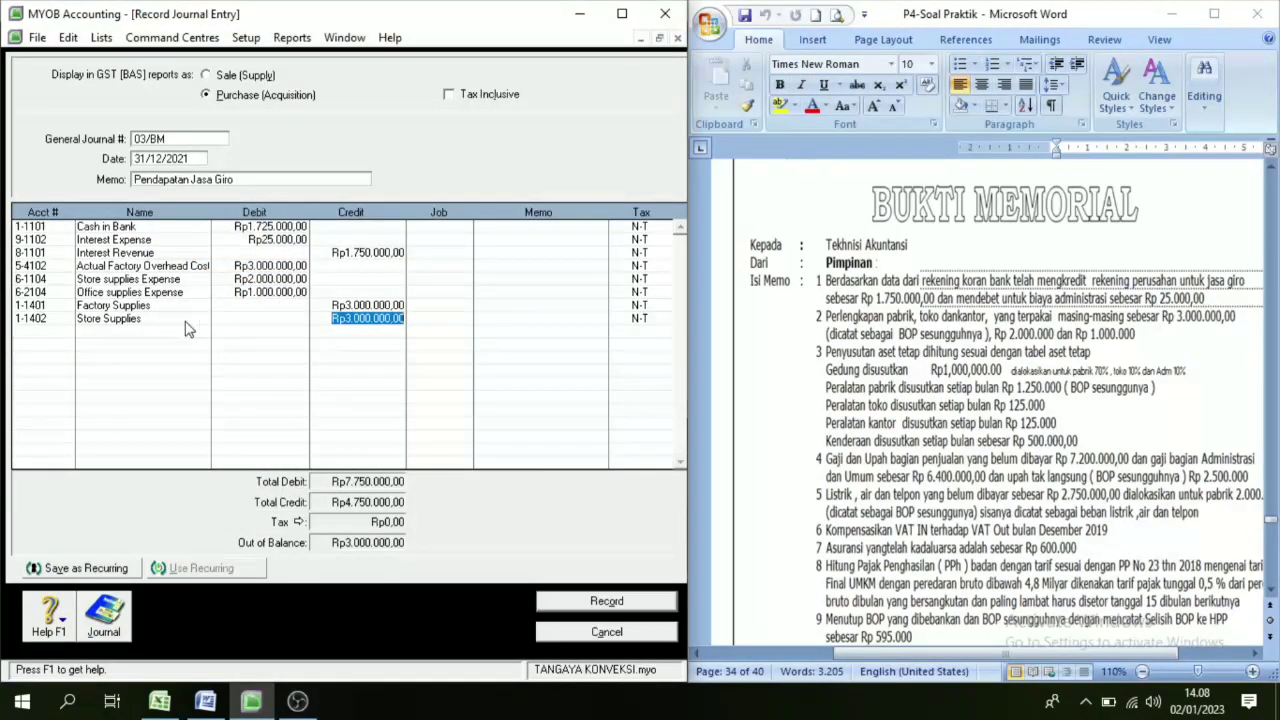
pyautogui.write('2')
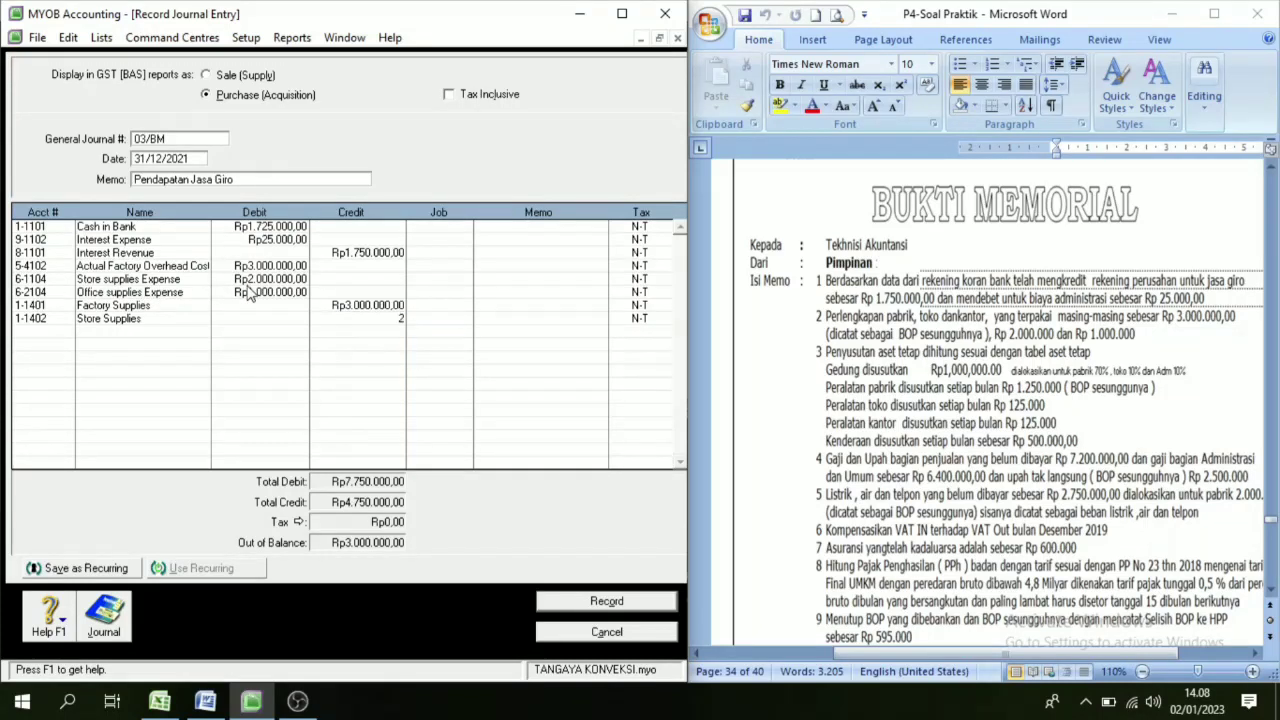
pyautogui.write('.000.000')
pyautogui.press('Tab')
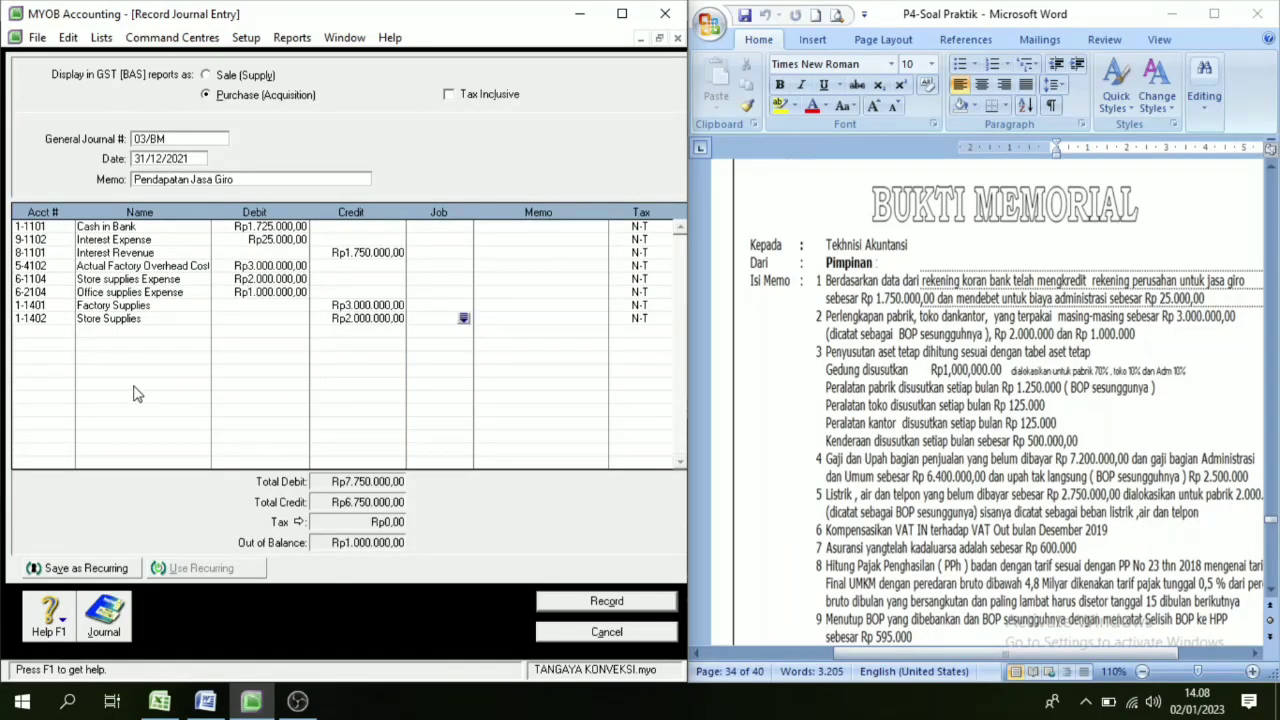
# Add account 1-1403 Office Supplies on the next journal line with a credit of Rp1.000.000,00.
pyautogui.click(64, 338)
pyautogui.click(66, 333)
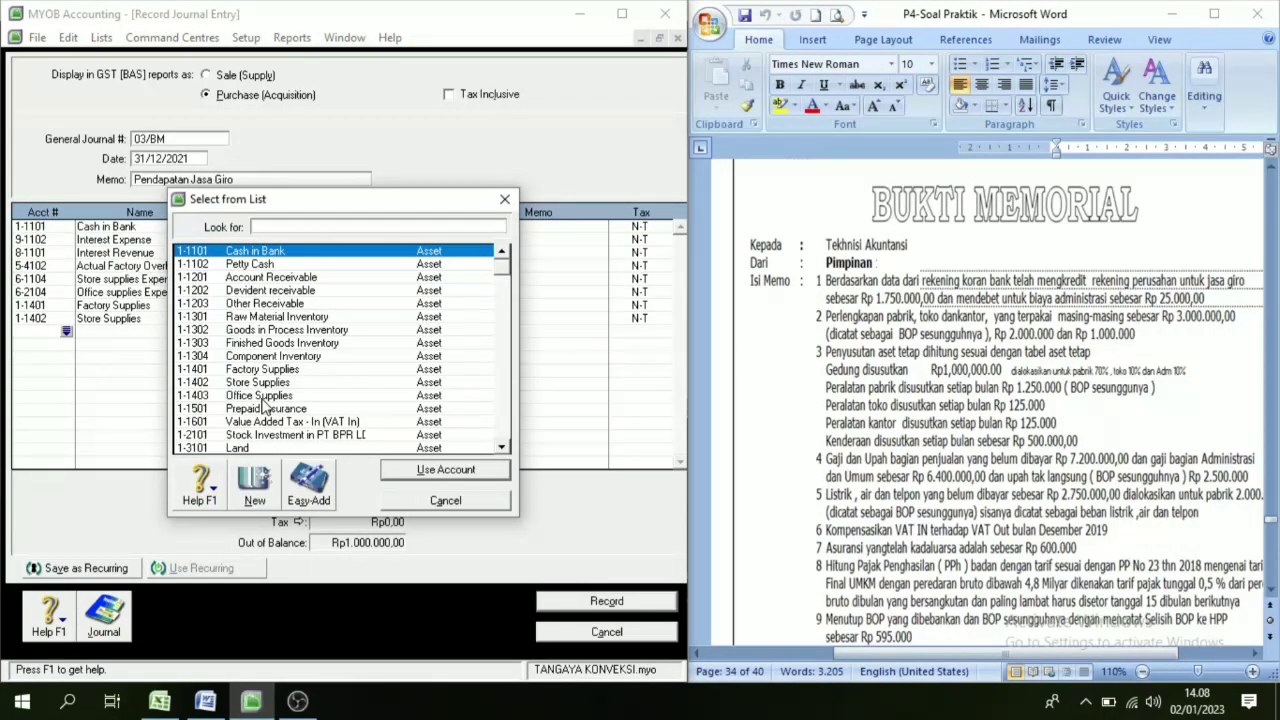
pyautogui.write('1-1403')
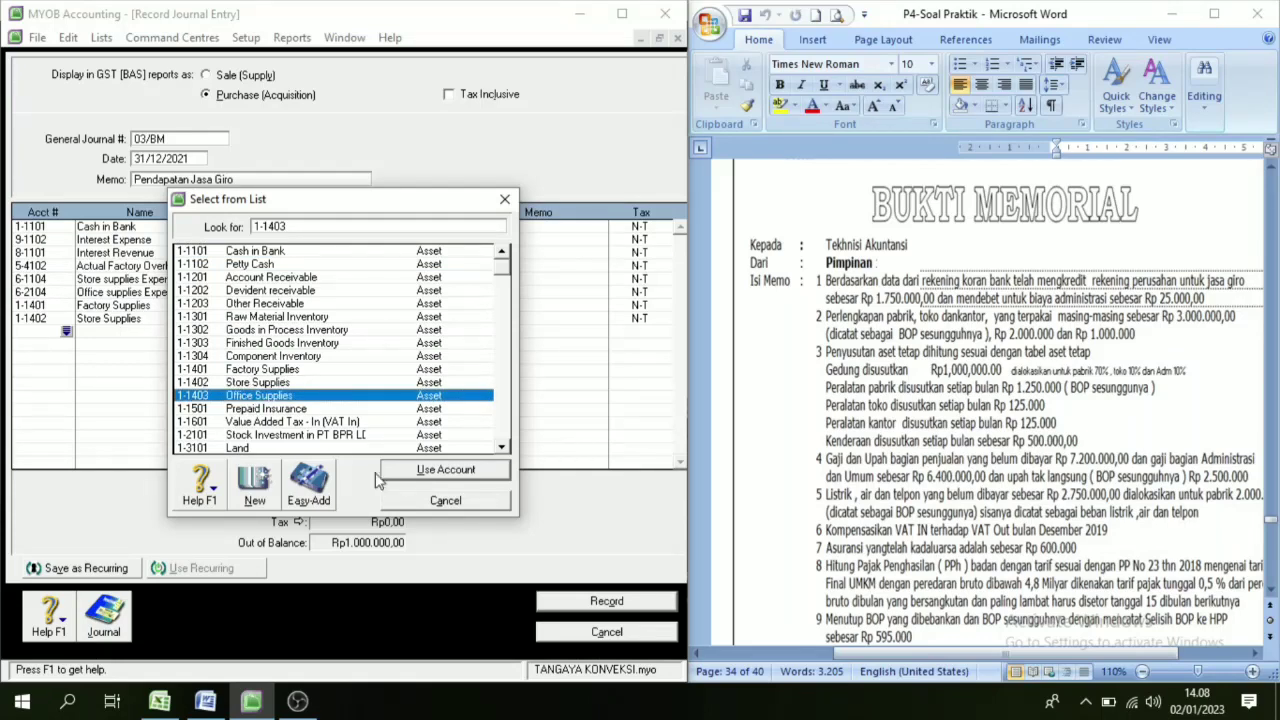
pyautogui.click(414, 470)
pyautogui.press('Tab')
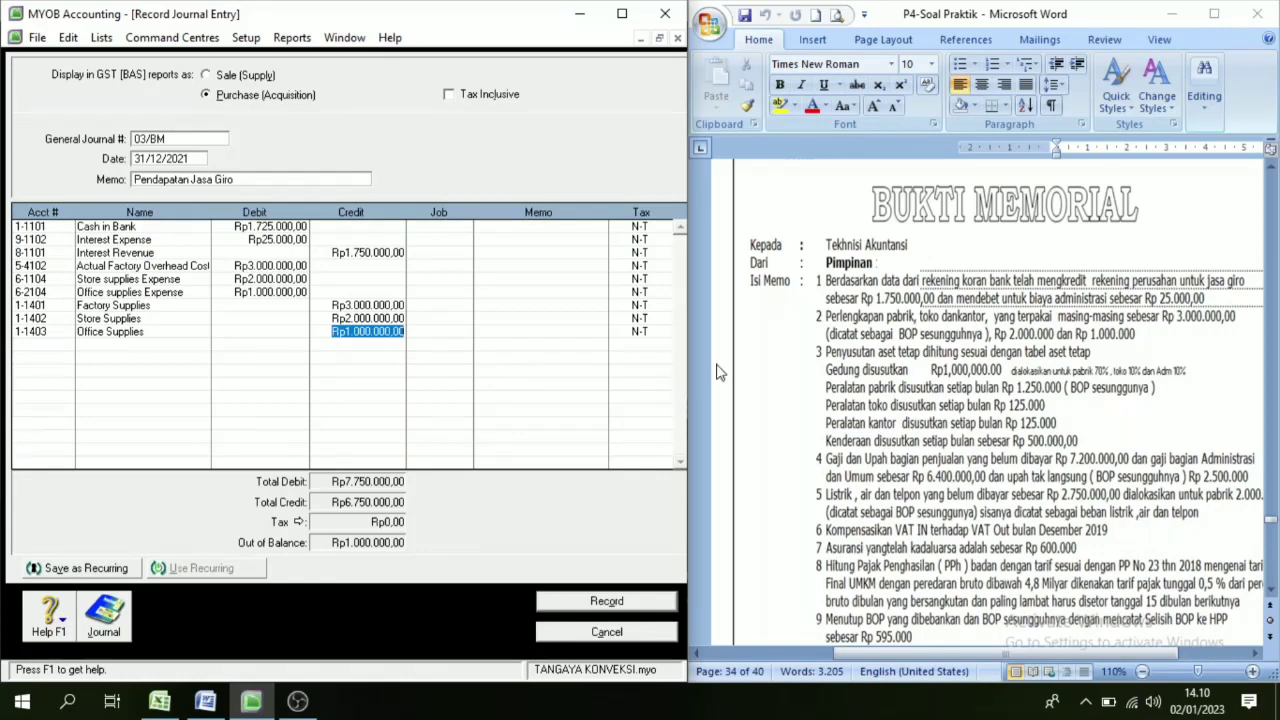
# For the factory's share of building depreciation in memo item 3, add account 5-4102 Actual Factory Overhead Cost with a debit of Rp7.000.000,00.
pyautogui.click(42, 352)
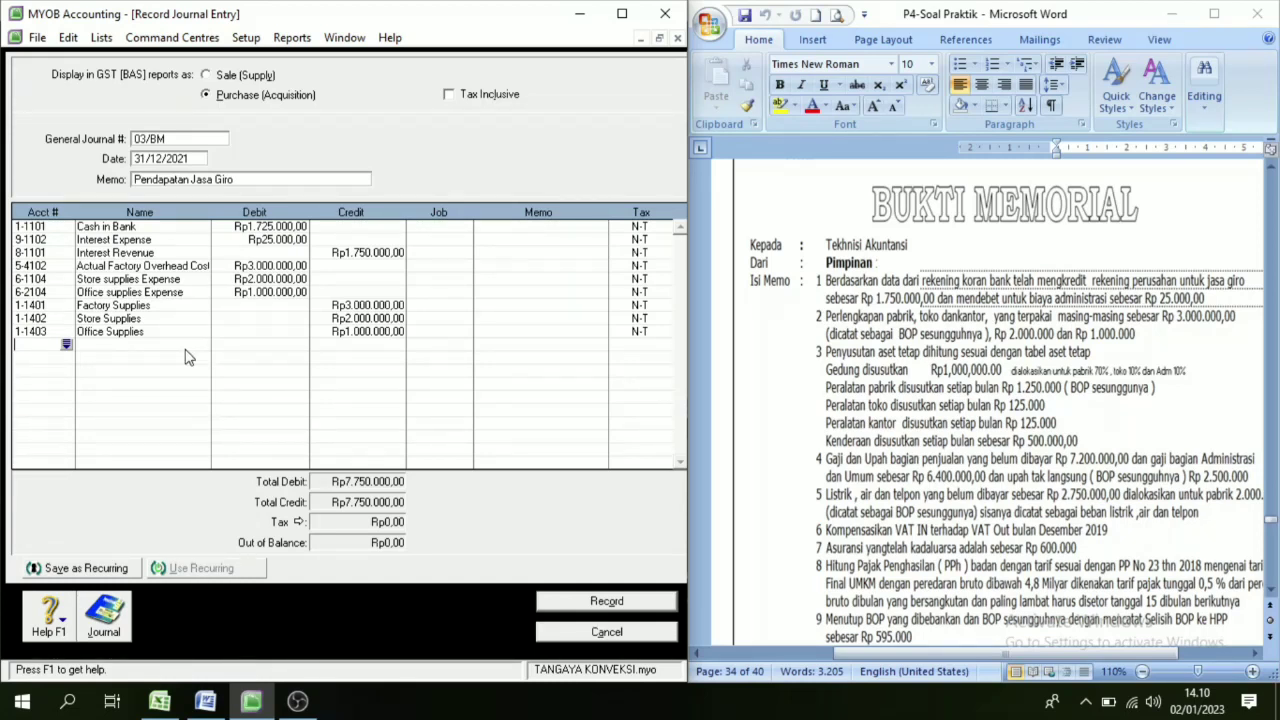
pyautogui.click(66, 344)
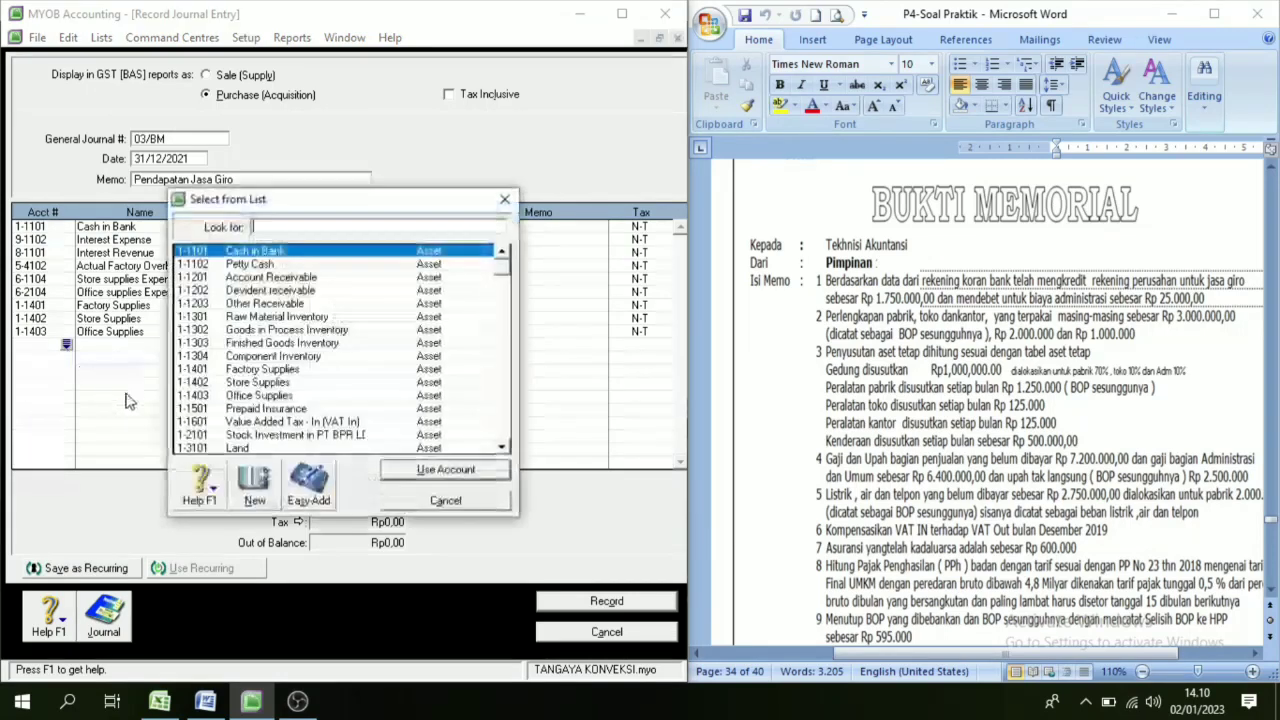
pyautogui.scroll(-12, 268, 397)
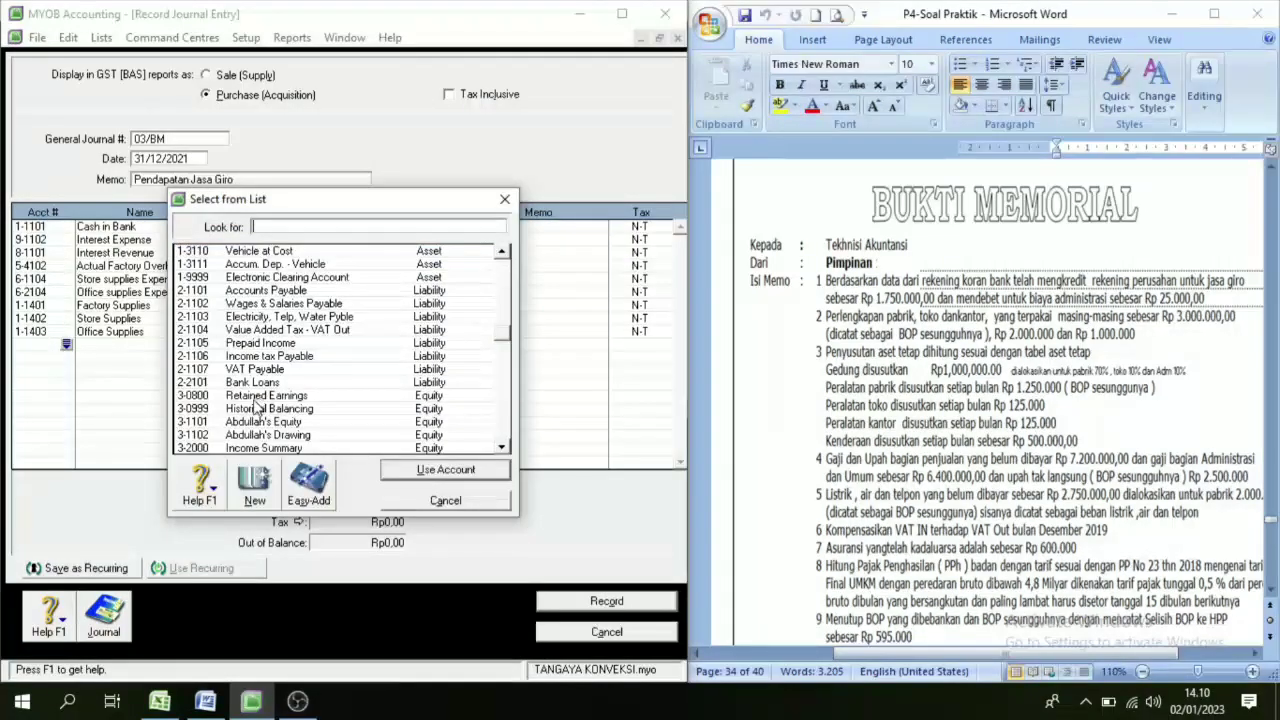
pyautogui.scroll(-1, 252, 425)
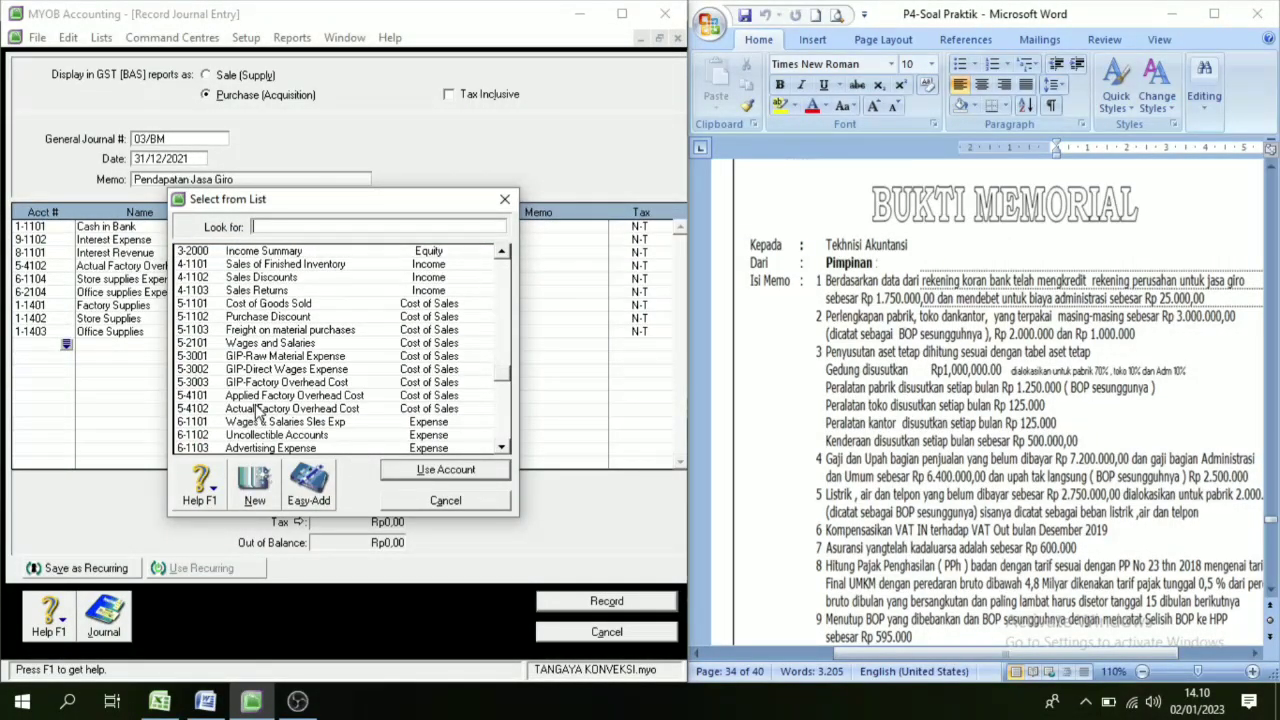
pyautogui.click(262, 410)
pyautogui.click(432, 474)
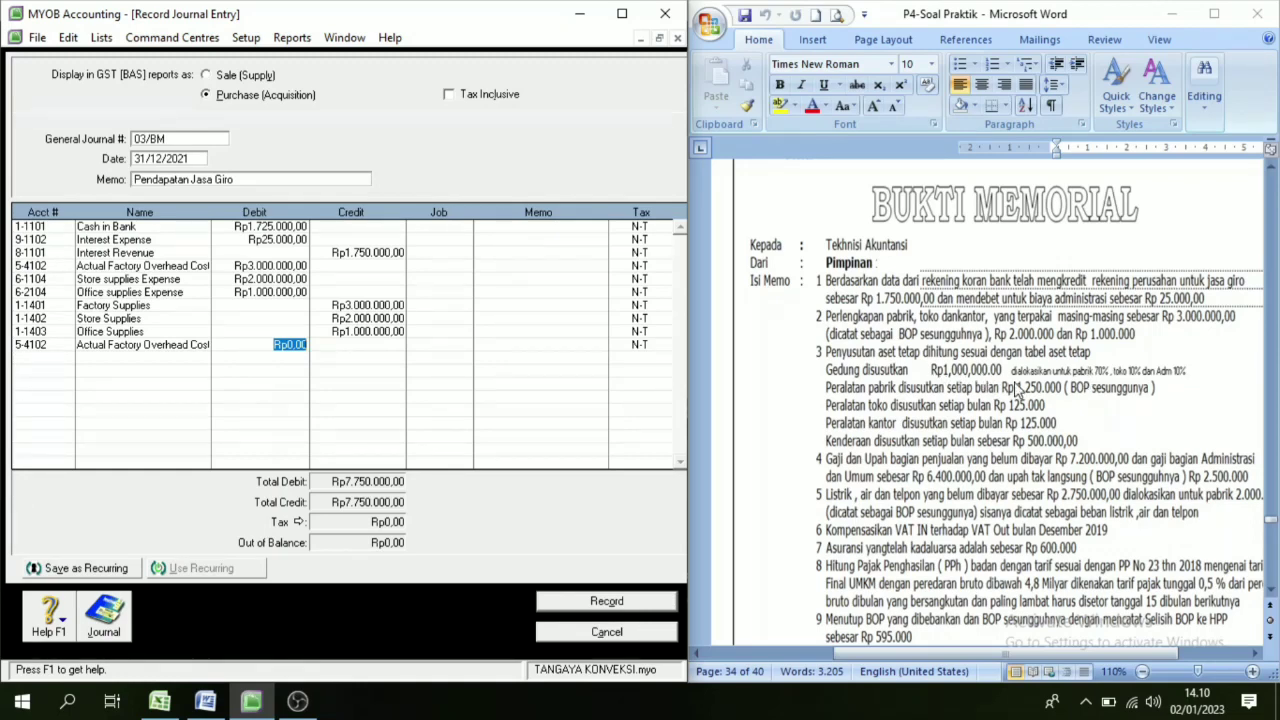
pyautogui.write('7.00')
pyautogui.write('0.000')
pyautogui.press('Tab')
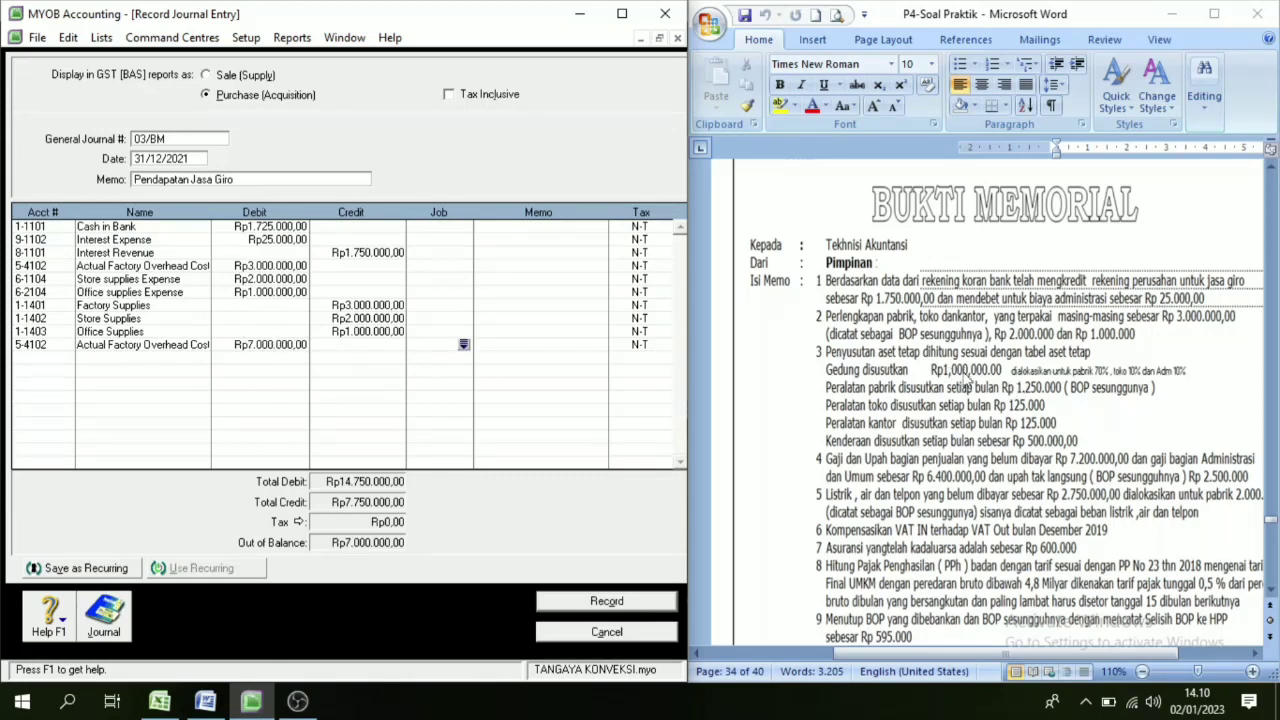
# Correct the debit of the last Actual Factory Overhead Cost line to Rp700.000,00.
pyautogui.click(250, 345)
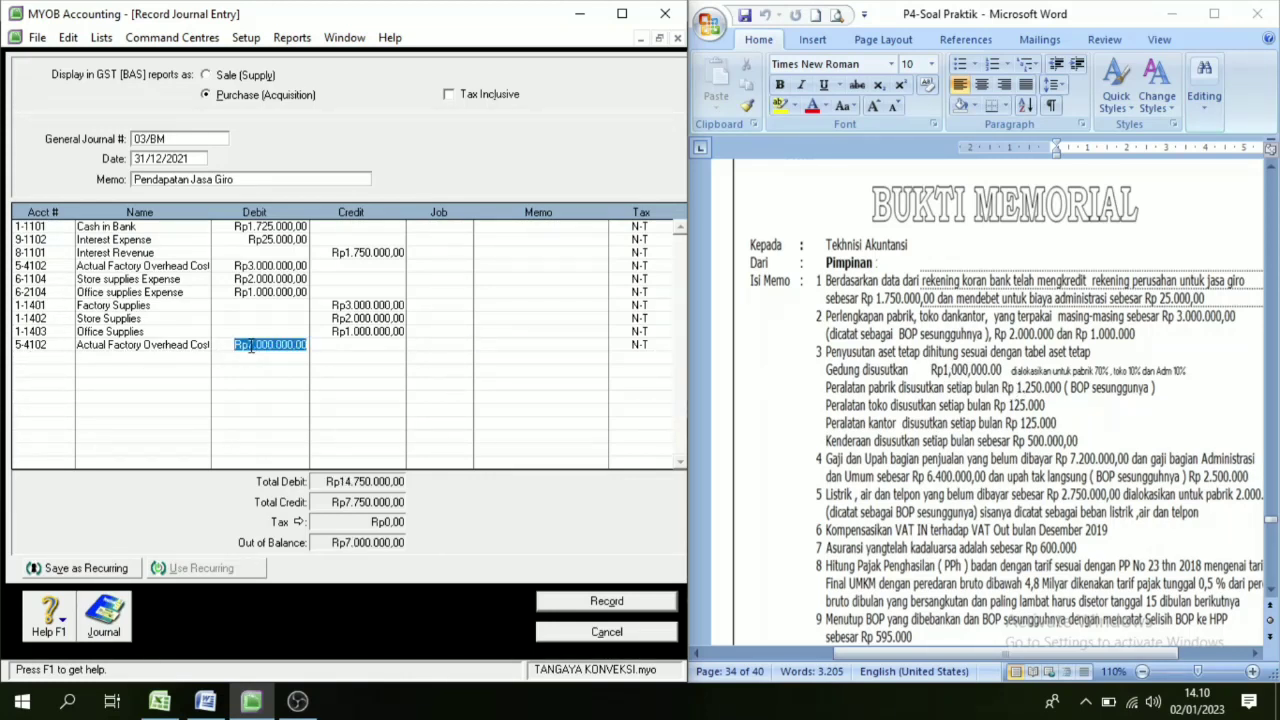
pyautogui.write('700000')
pyautogui.press('Tab')
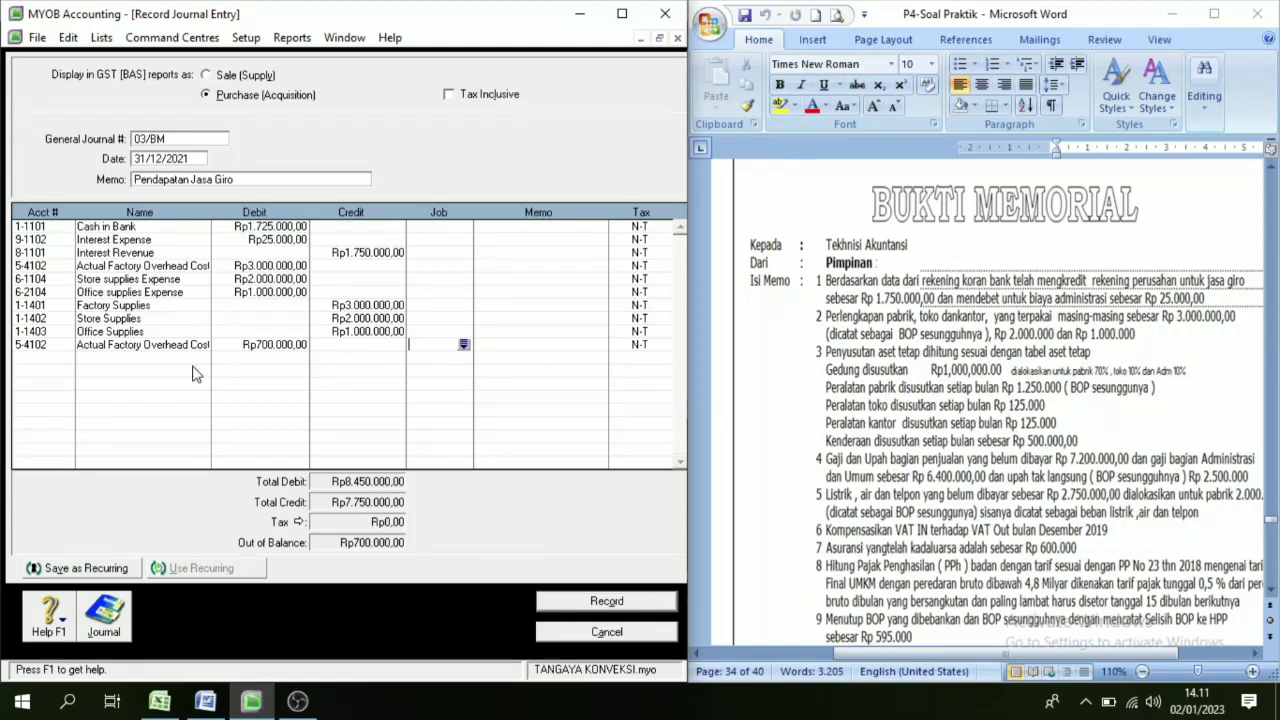
# Add account 6-1105 Dep. Exp - Store Building on the next journal line with a debit of Rp200.000,00.
pyautogui.click(57, 360)
pyautogui.click(66, 359)
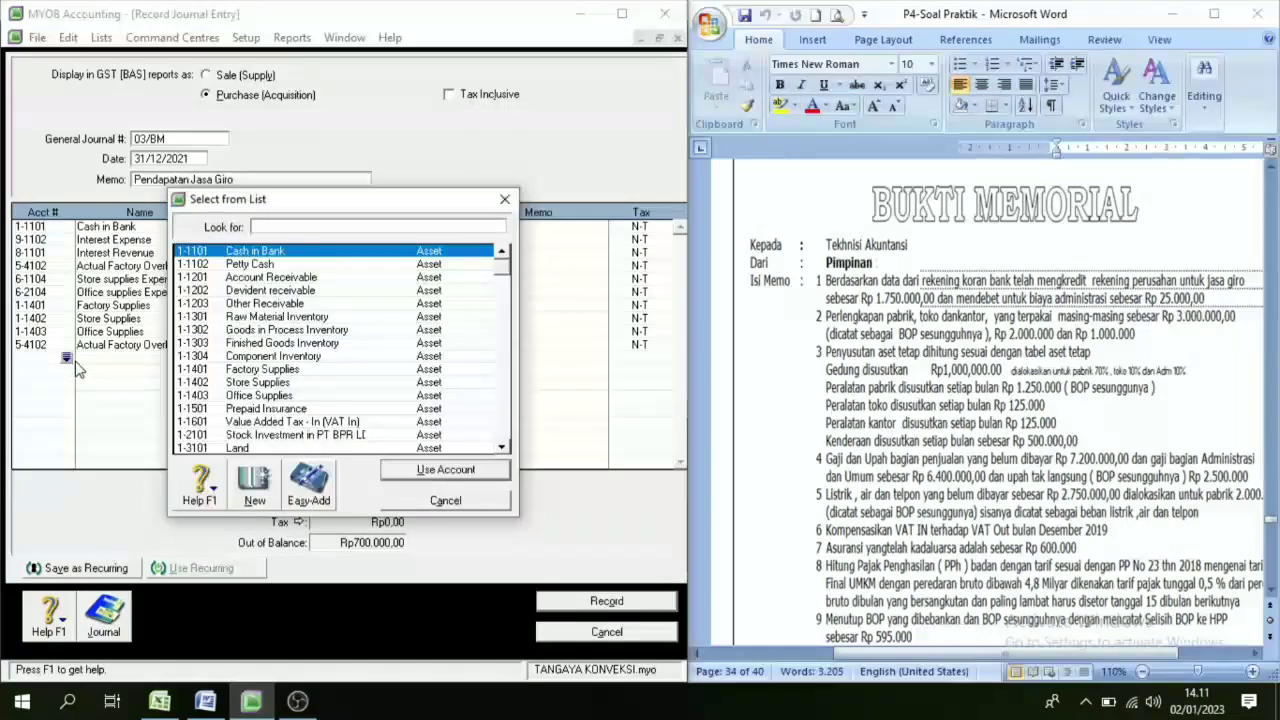
pyautogui.scroll(-12, 258, 384)
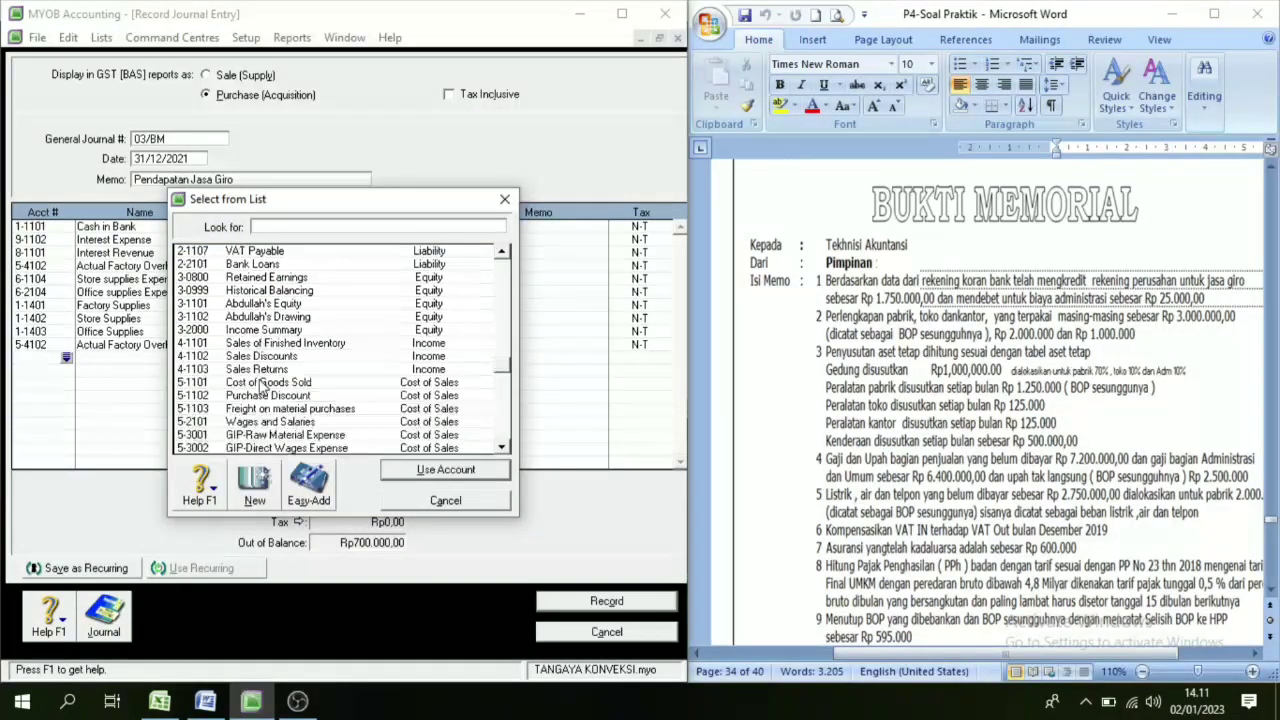
pyautogui.scroll(-1, 262, 384)
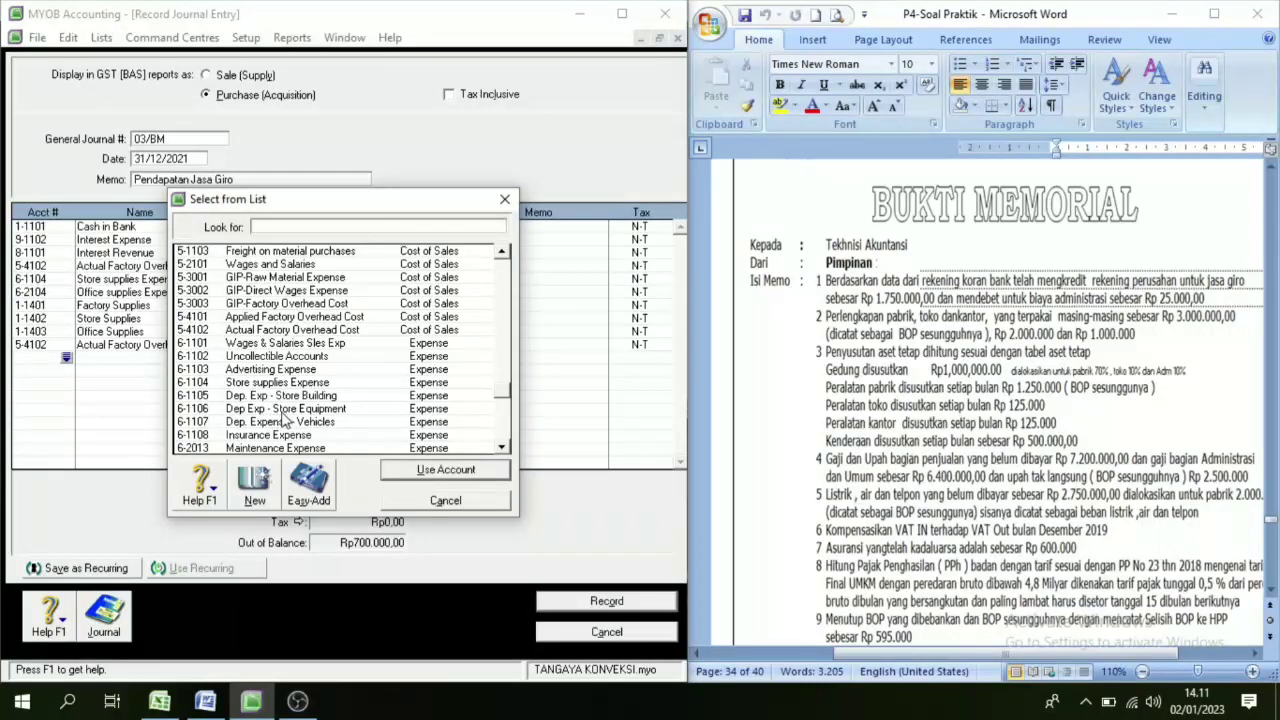
pyautogui.click(292, 396)
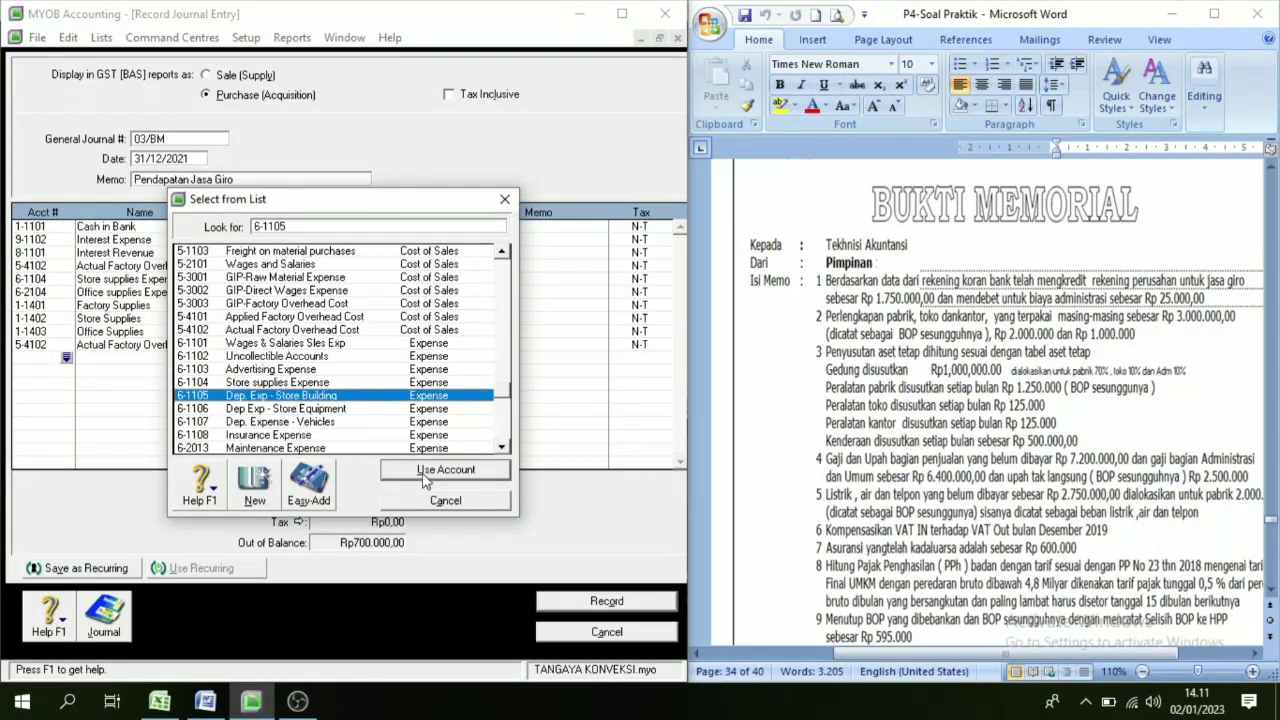
pyautogui.click(443, 472)
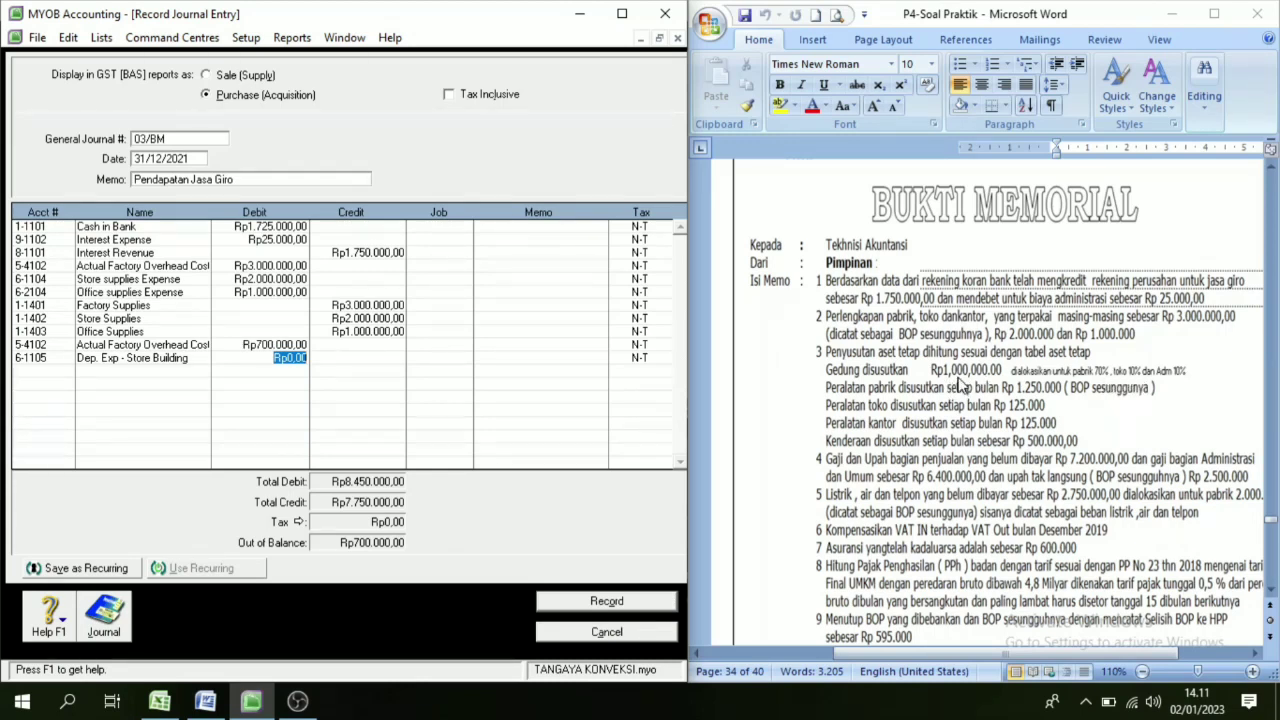
pyautogui.write('200000')
pyautogui.press('Tab')
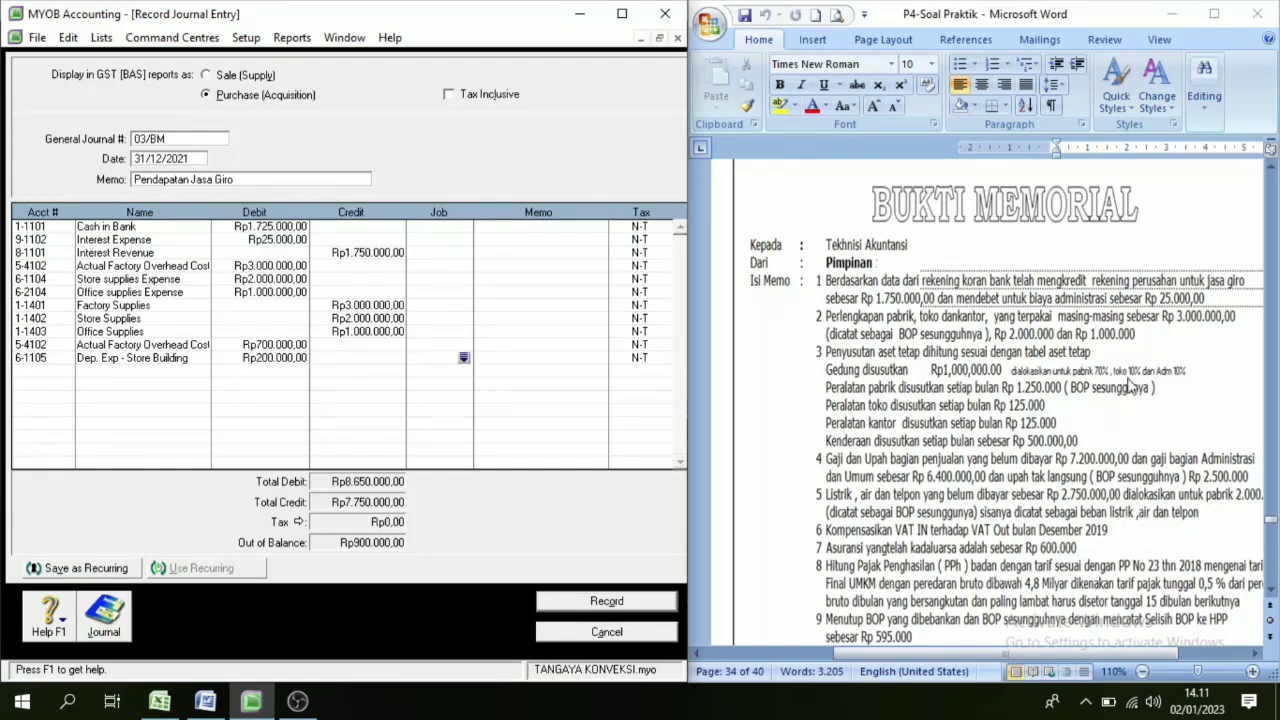
# Add account 6-2105 Dep. Exp - Office Building on the next journal line with a debit of Rp100.000,00.
pyautogui.click(46, 372)
pyautogui.click(64, 377)
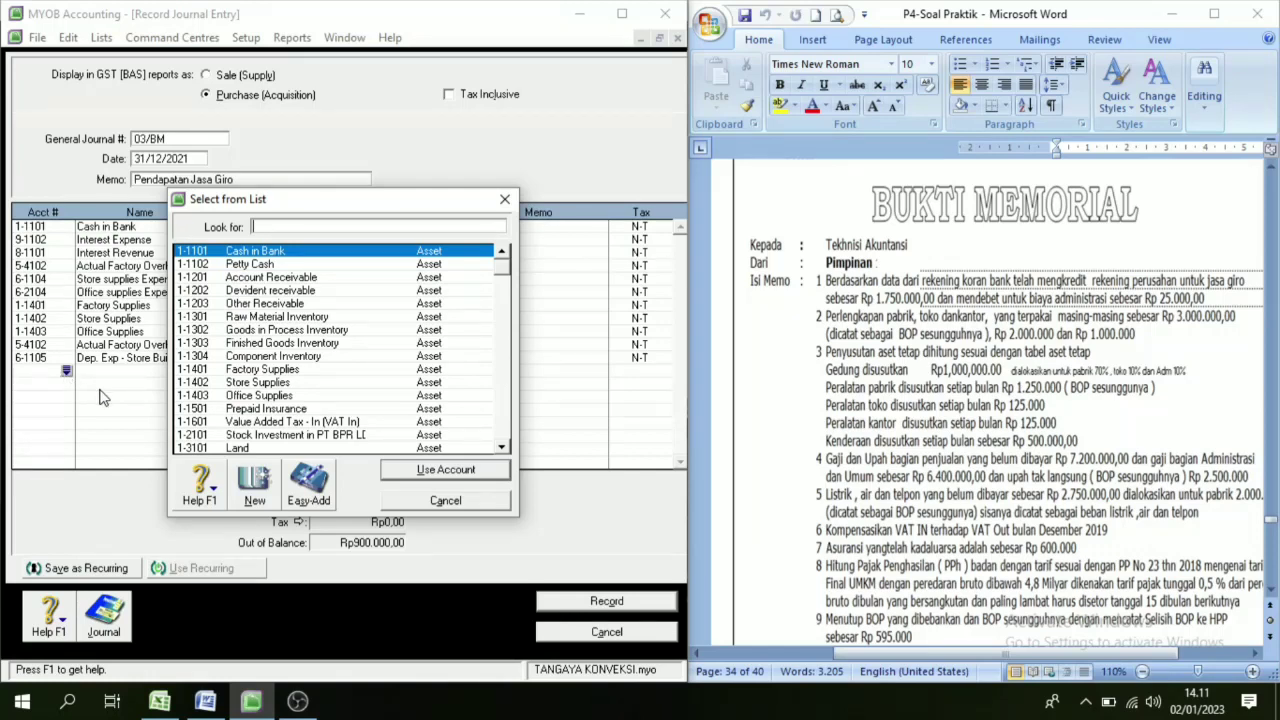
pyautogui.scroll(-10, 268, 385)
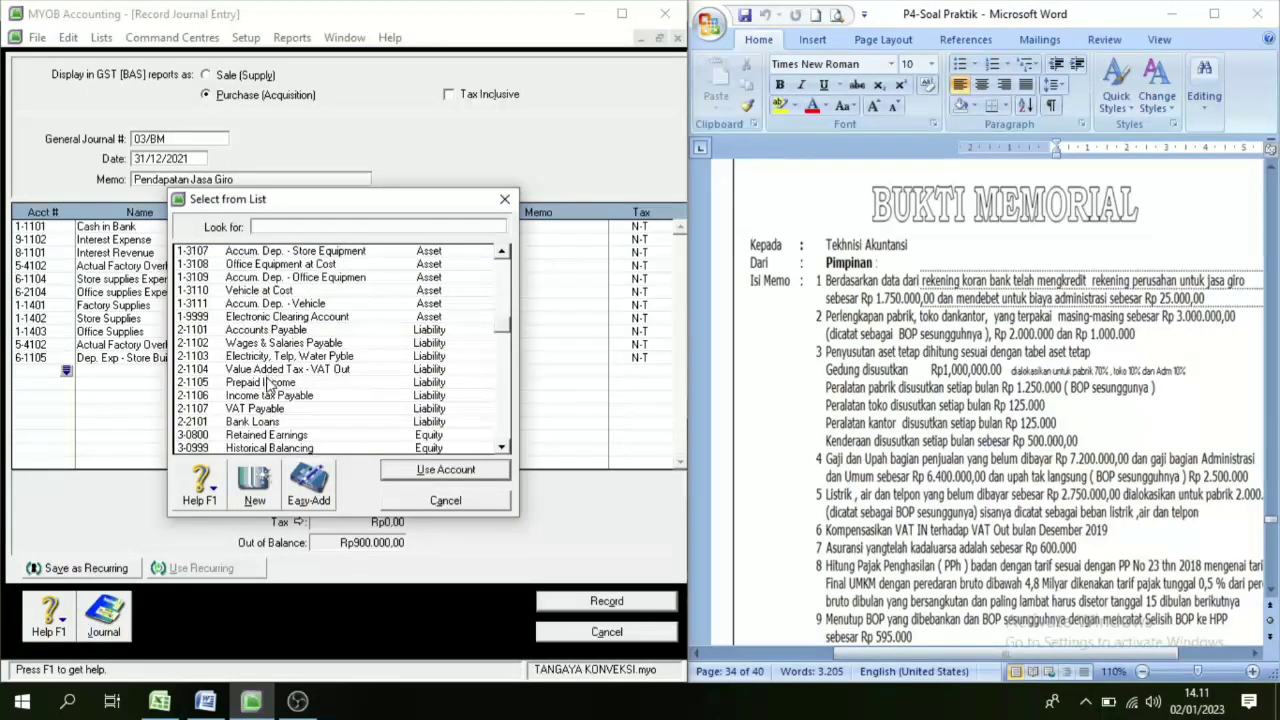
pyautogui.scroll(-2, 262, 400)
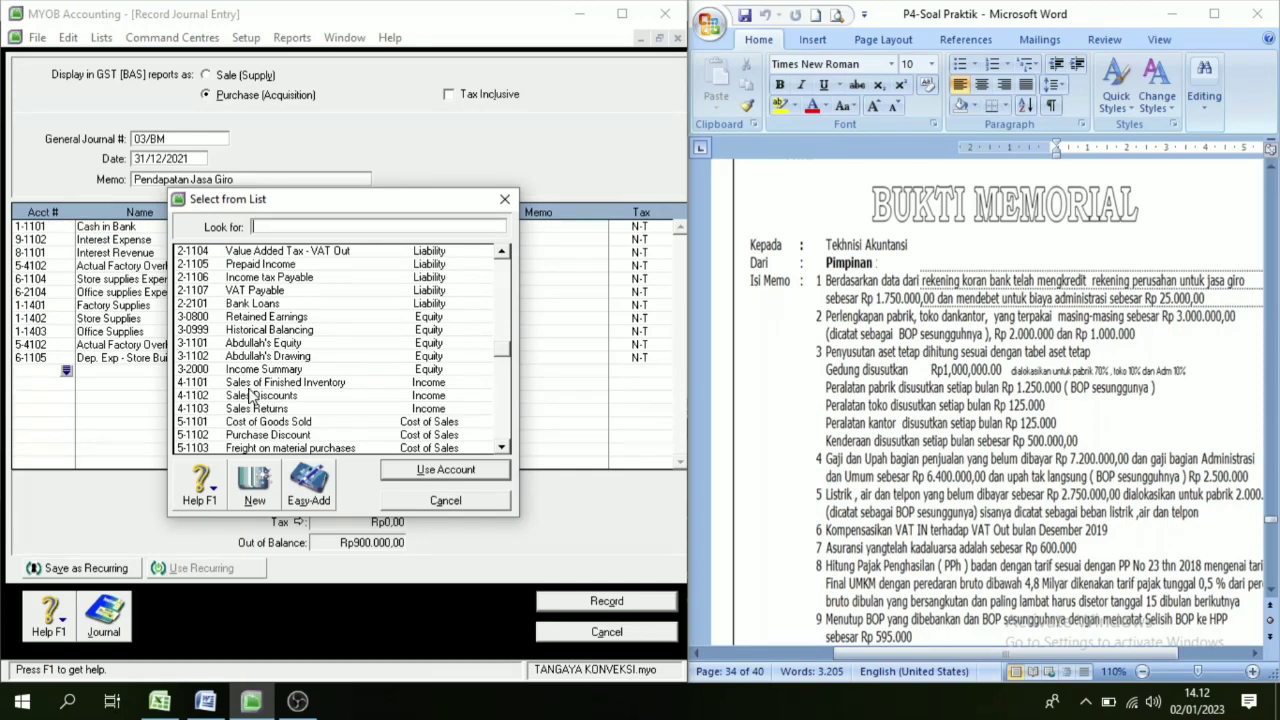
pyautogui.scroll(-5, 255, 405)
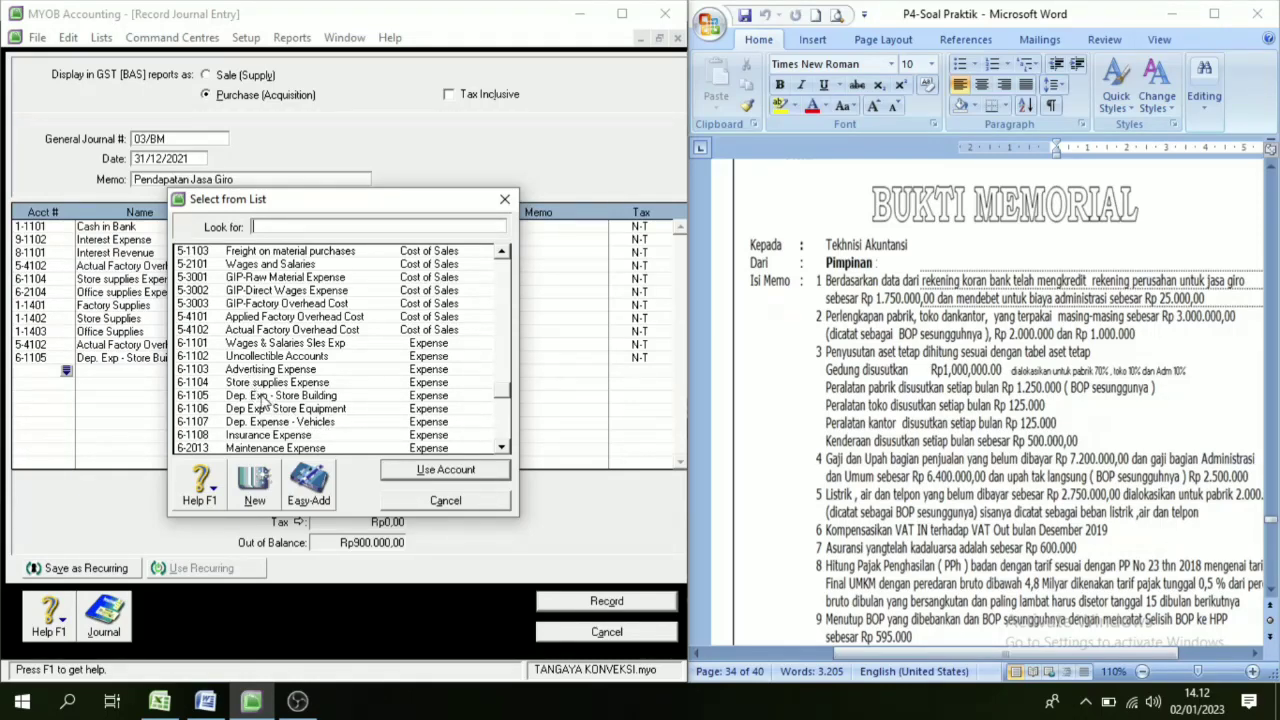
pyautogui.scroll(-2, 262, 402)
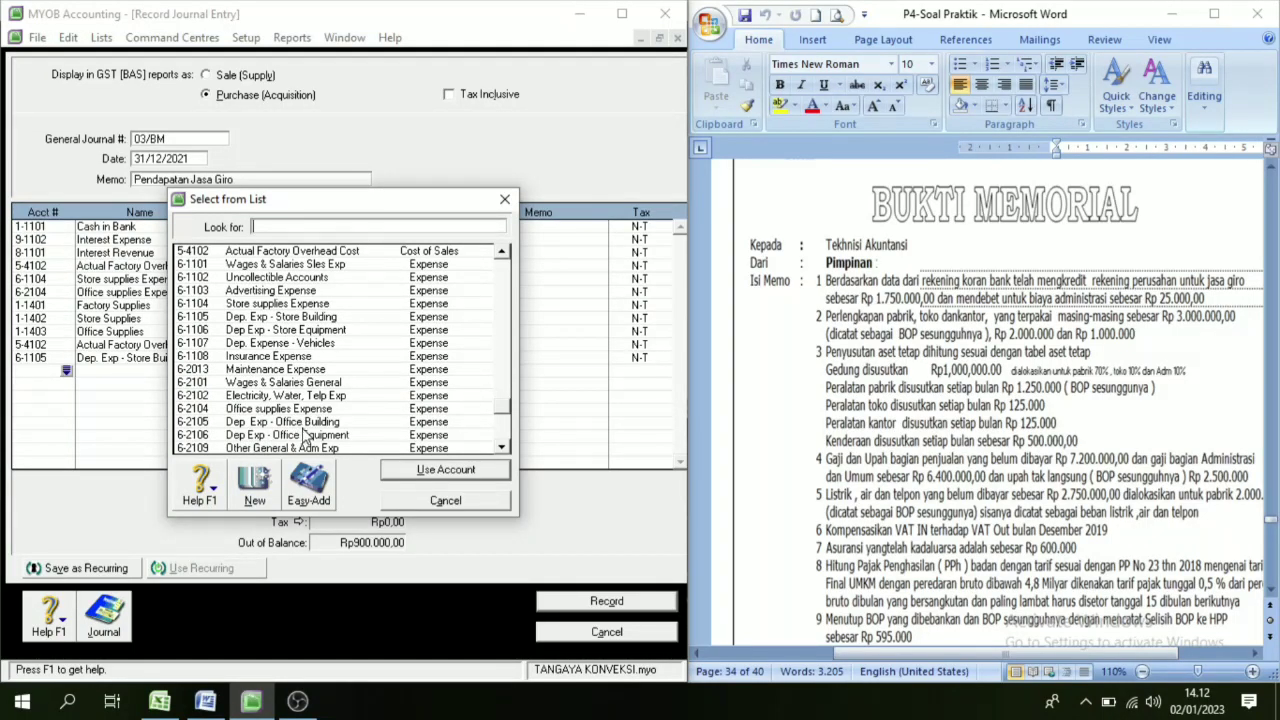
pyautogui.click(300, 424)
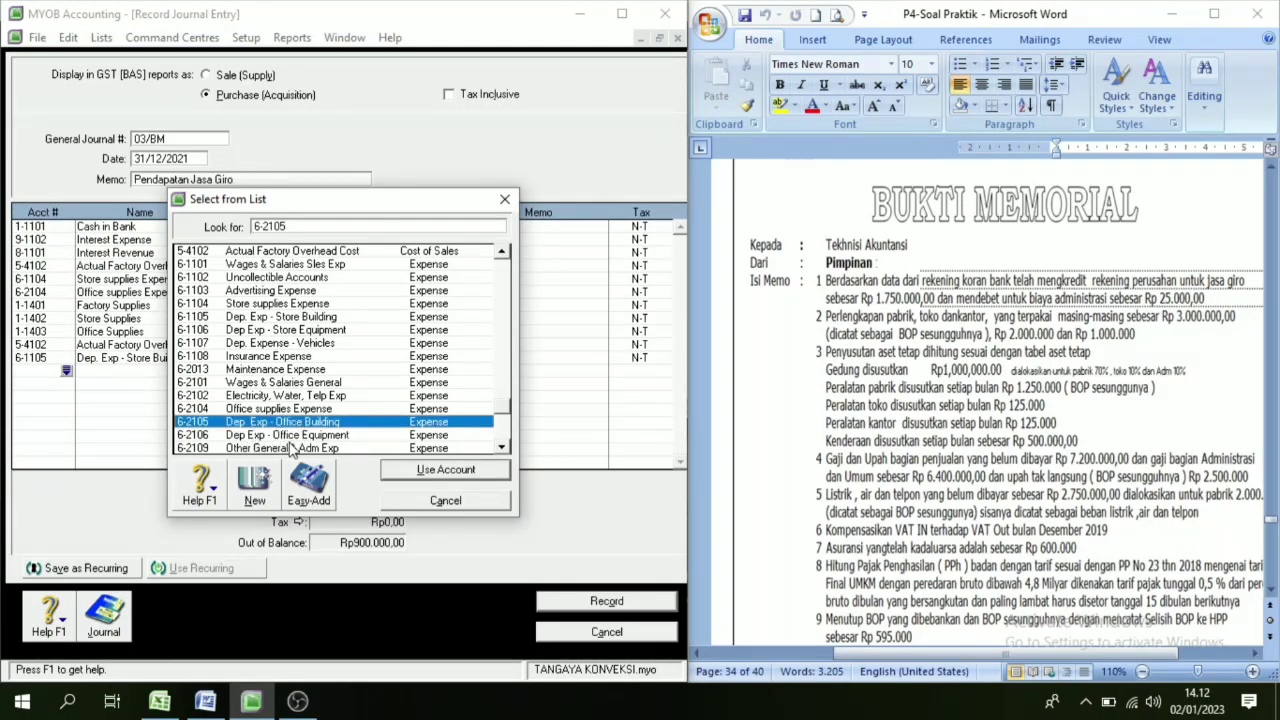
pyautogui.click(430, 471)
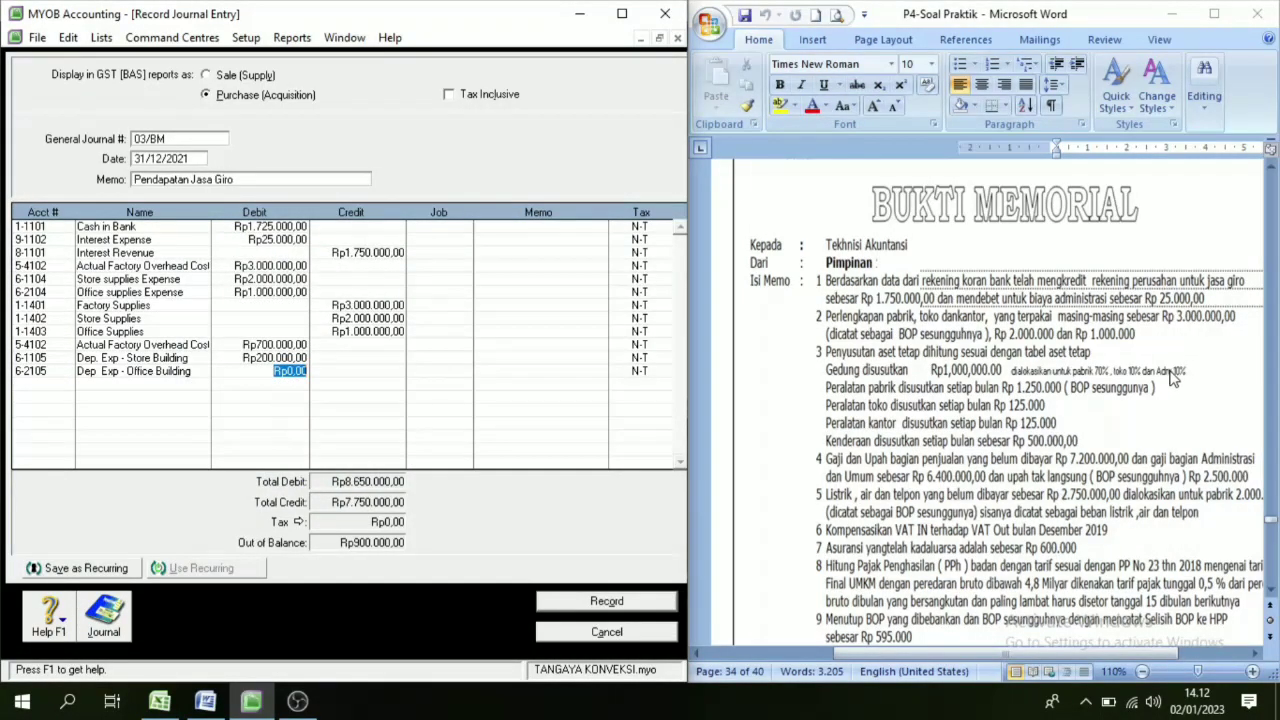
pyautogui.write('100.000')
pyautogui.press('Tab')
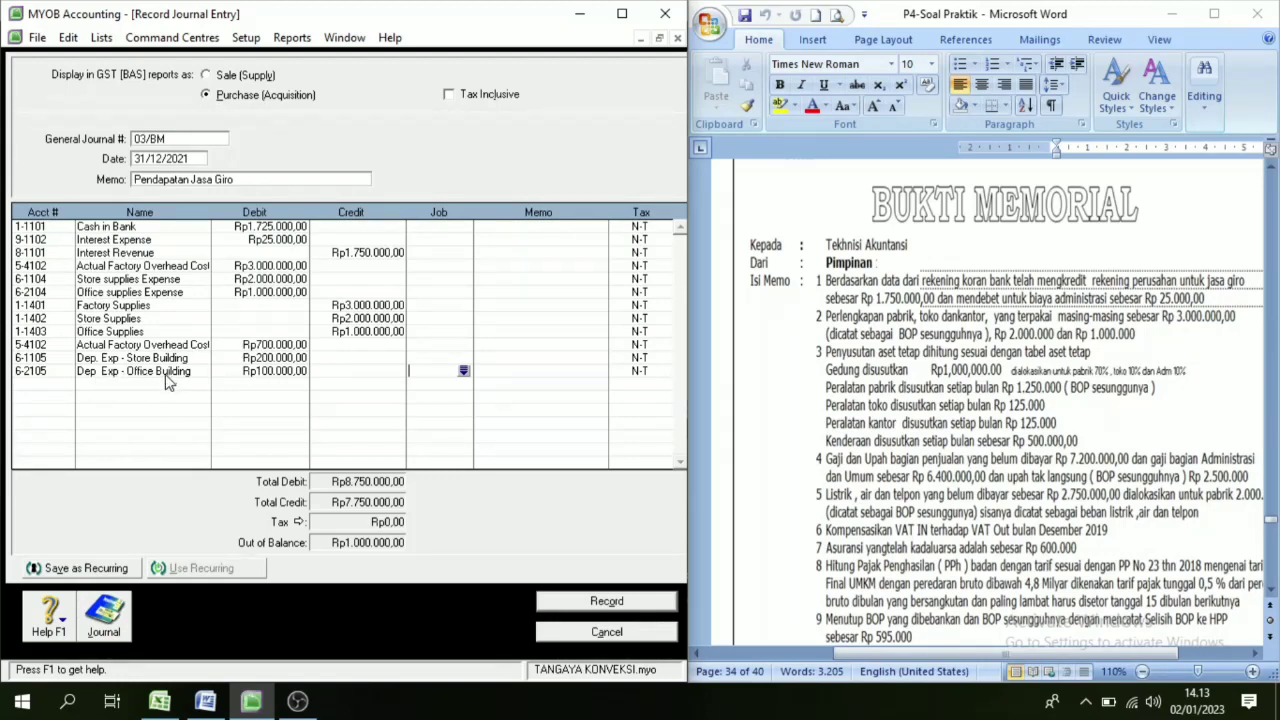
# Add account 1-3103 Accum. Dep. - Building on the next journal line with a credit of Rp1.000.000,00.
pyautogui.click(50, 389)
pyautogui.click(66, 385)
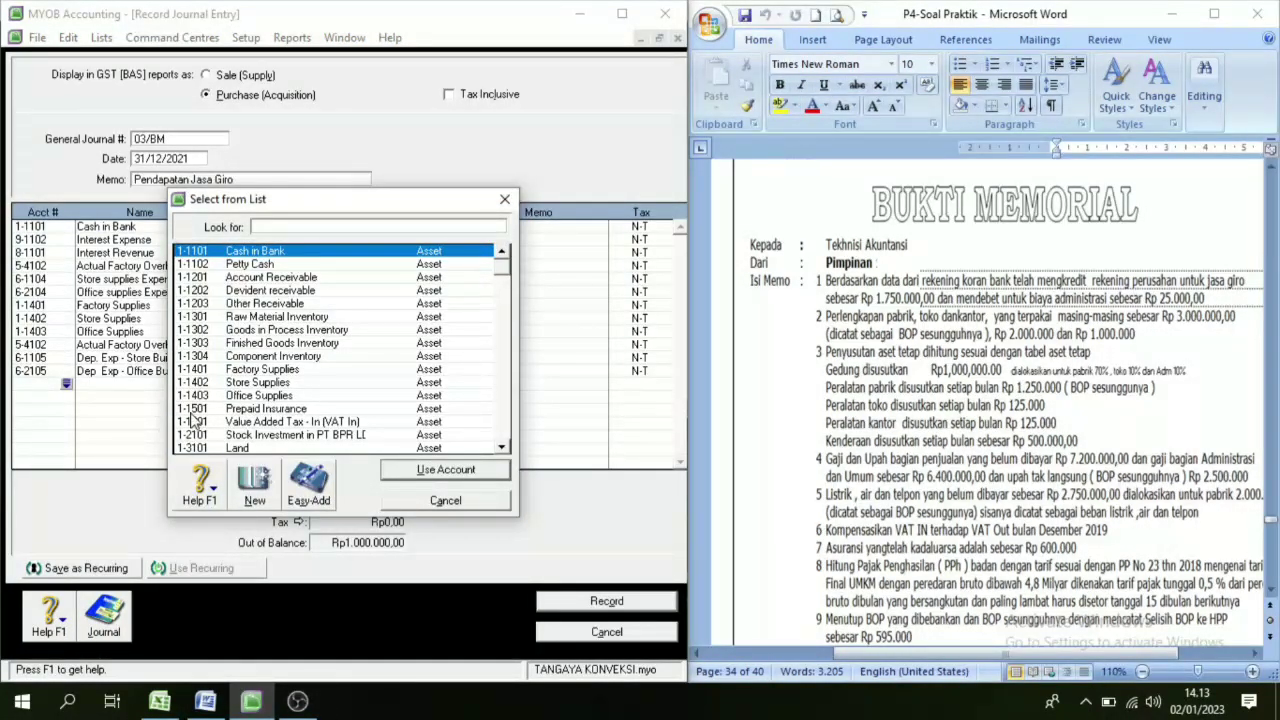
pyautogui.scroll(-1, 305, 388)
pyautogui.scroll(-3, 305, 388)
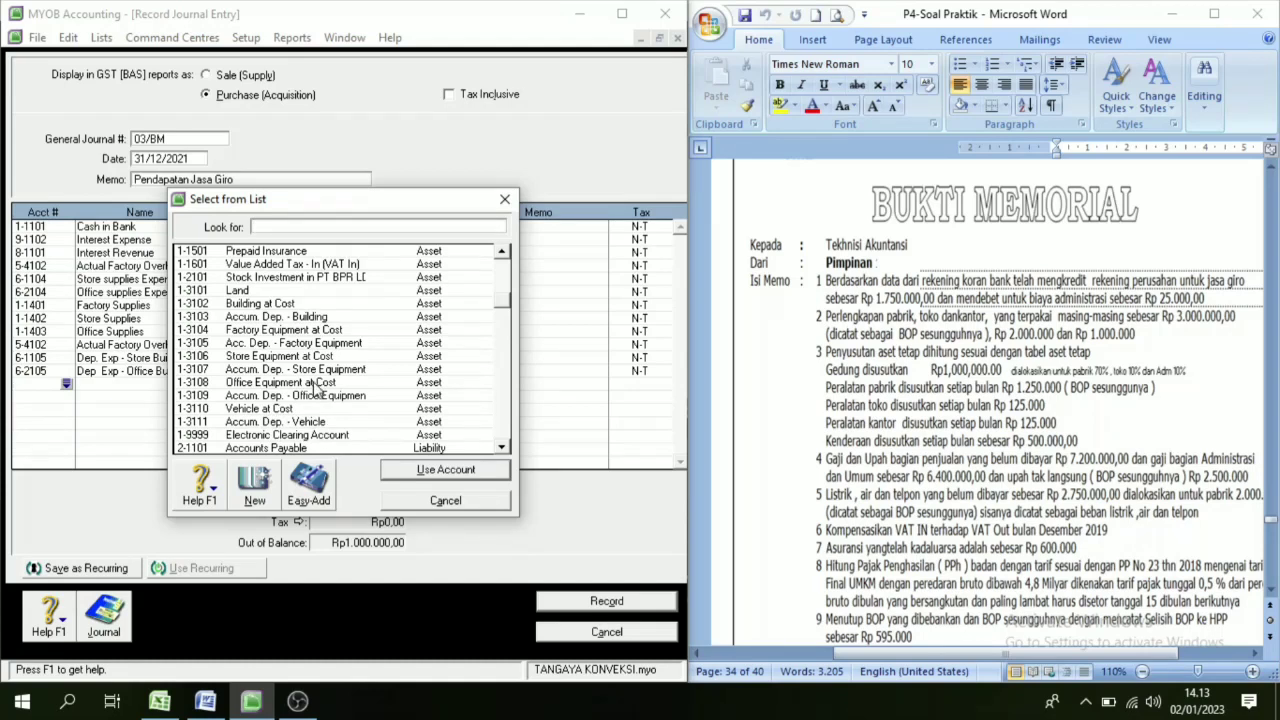
pyautogui.scroll(-1, 326, 400)
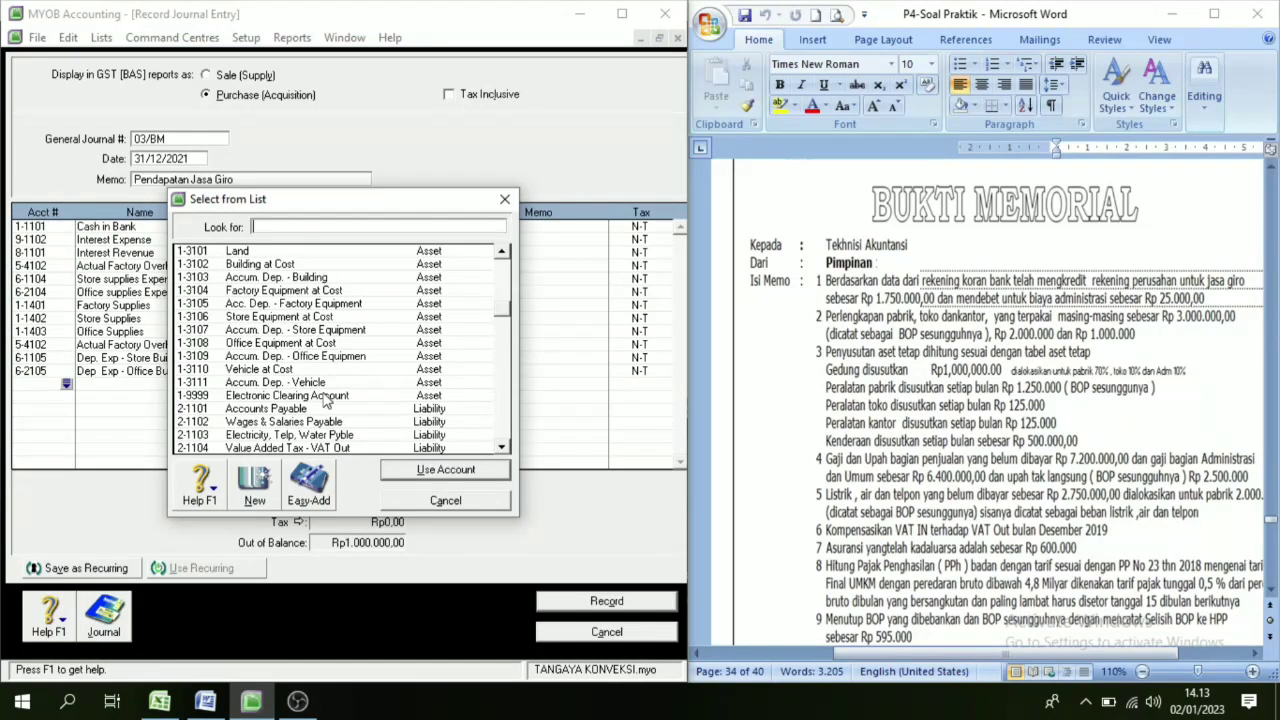
pyautogui.scroll(3, 325, 400)
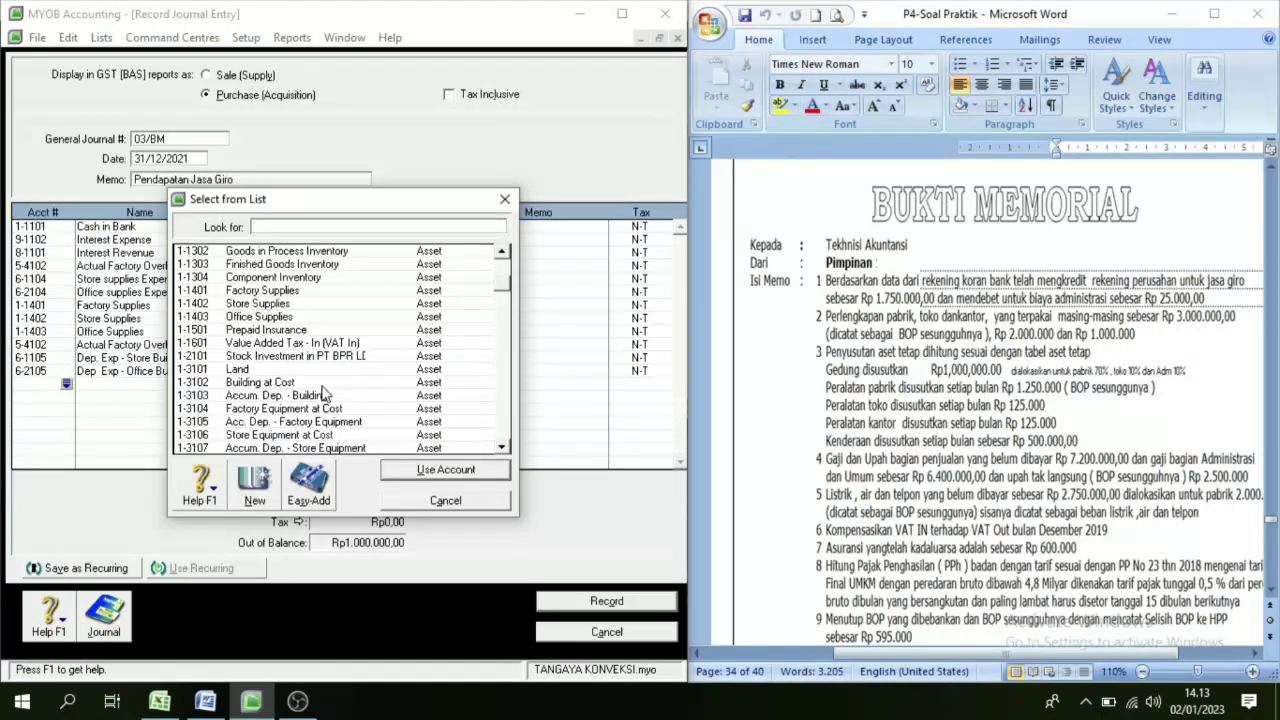
pyautogui.click(309, 396)
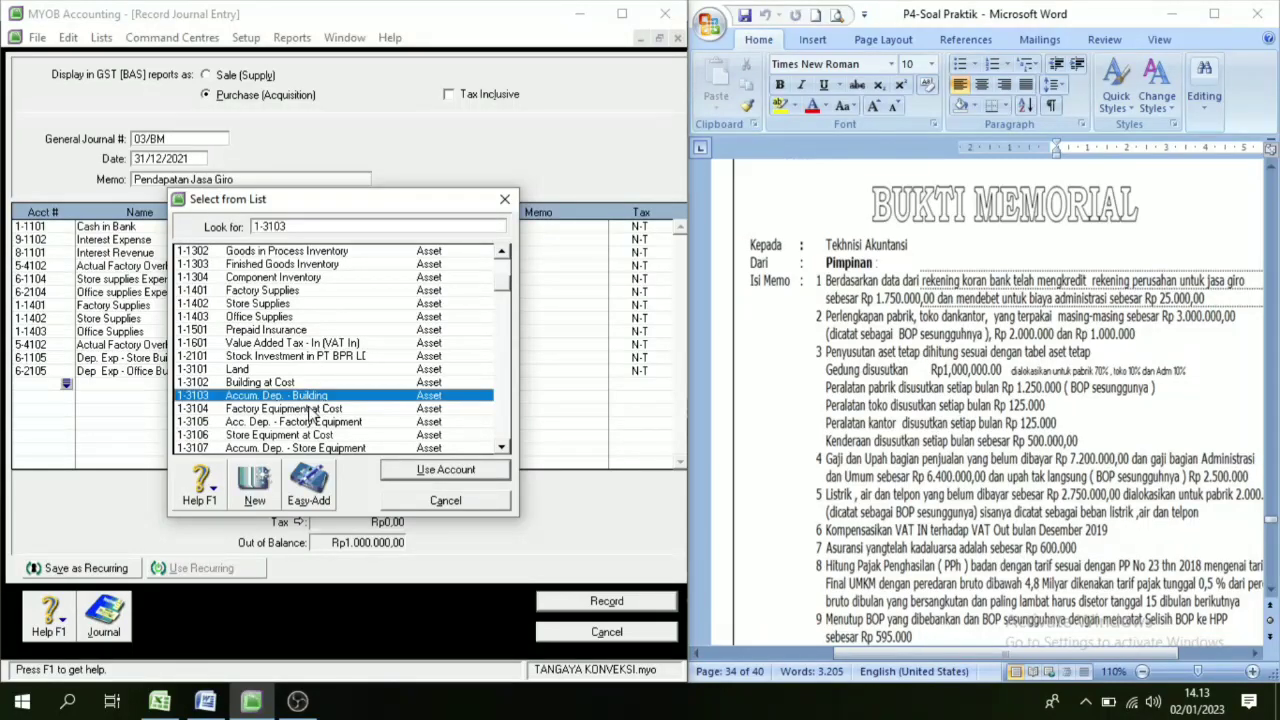
pyautogui.click(445, 472)
pyautogui.press('Tab')
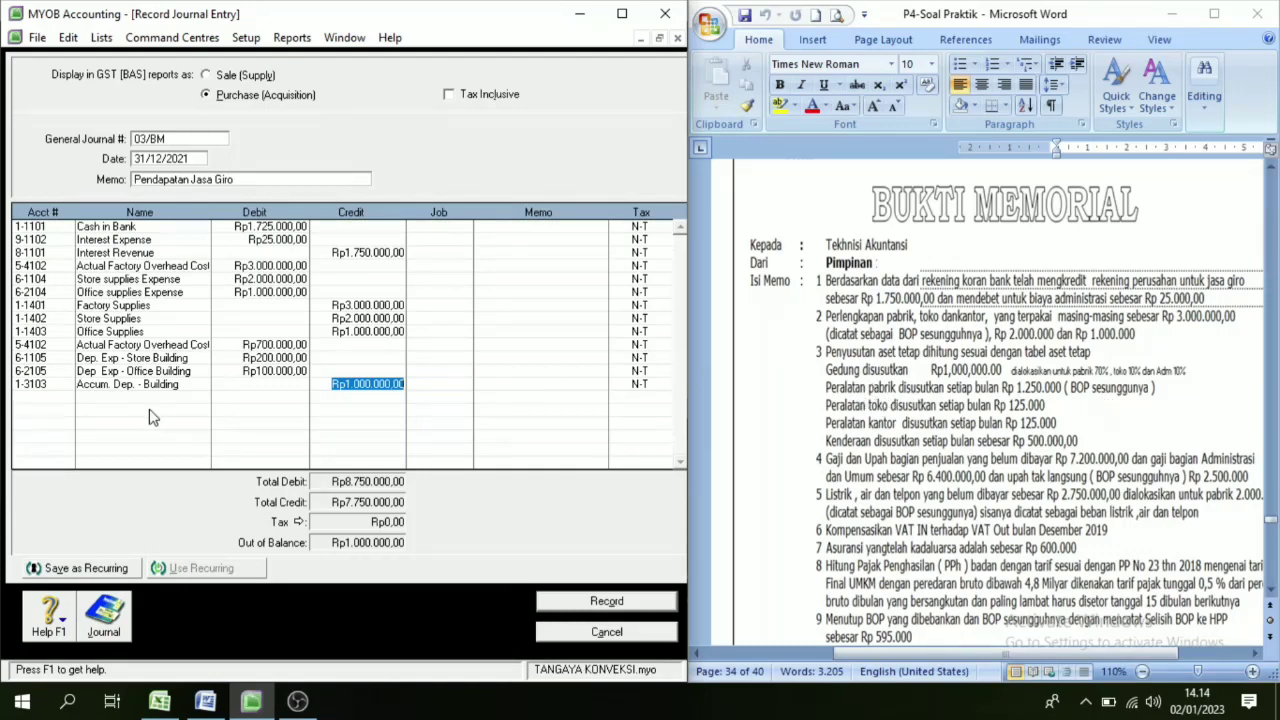
# For factory equipment depreciation, add account 5-4102 Actual Factory Overhead Cost on the next journal line with a debit of Rp1.250.000,00.
pyautogui.click(58, 401)
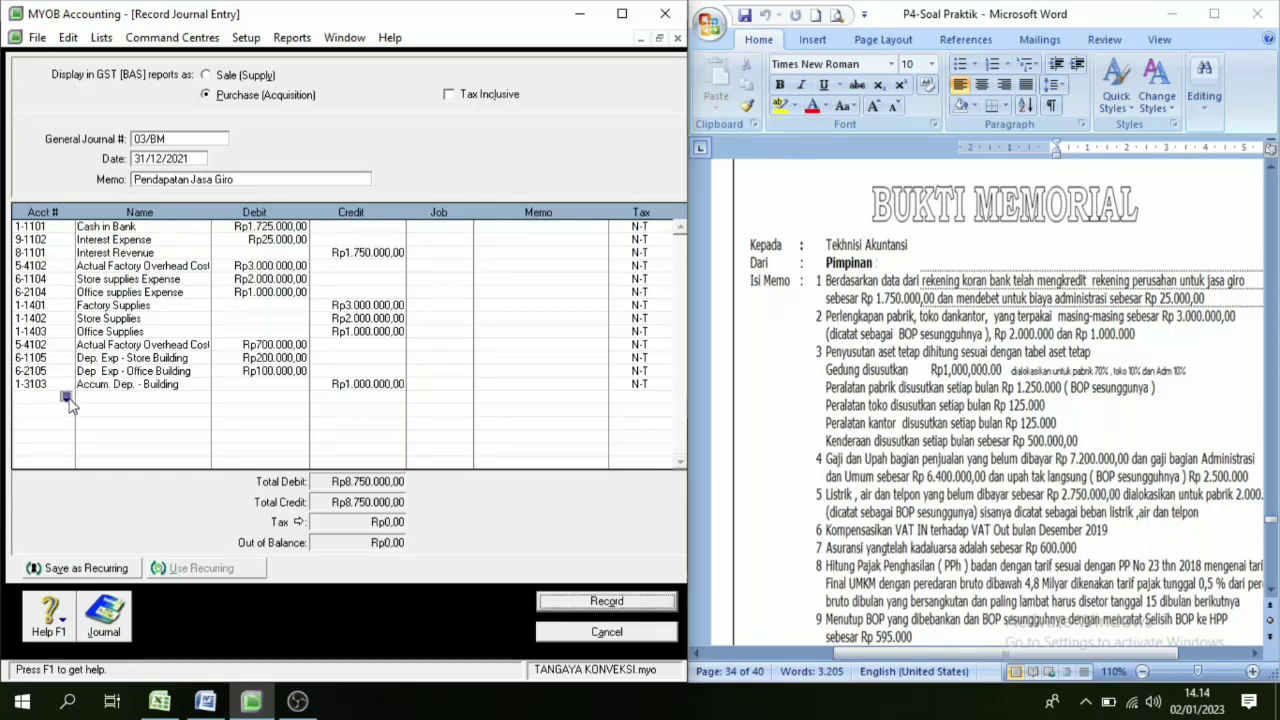
pyautogui.click(65, 397)
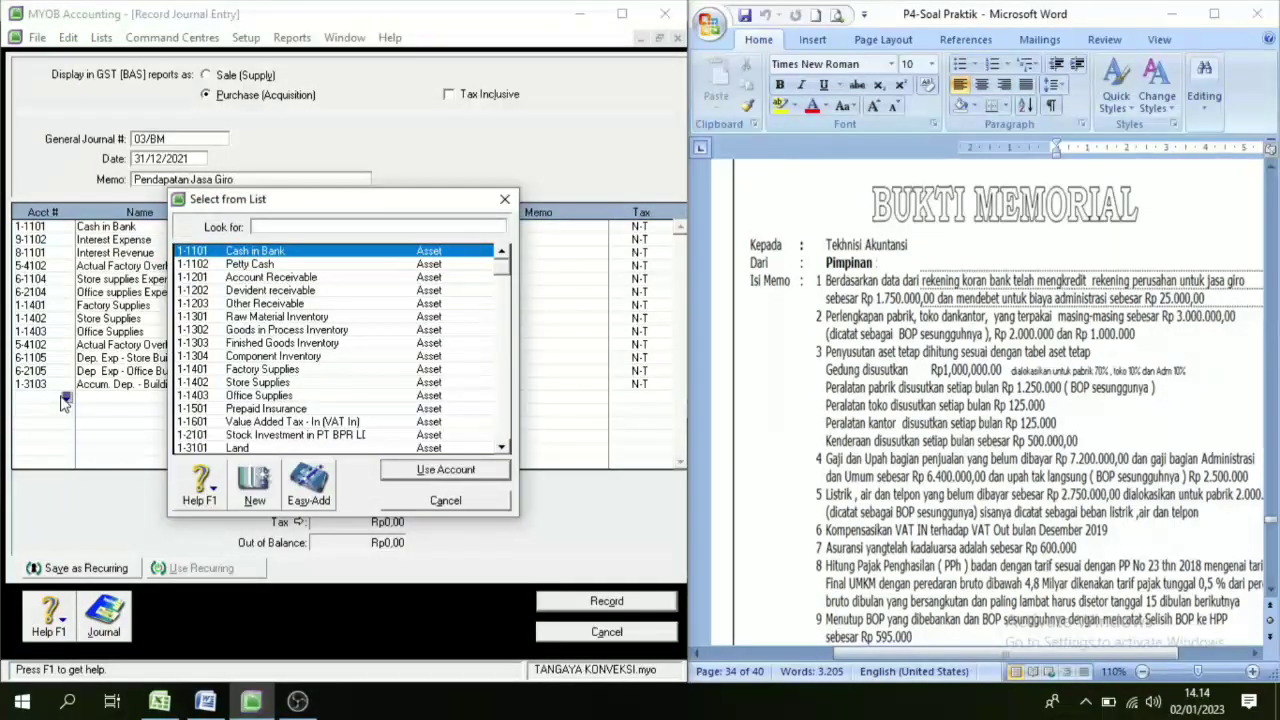
pyautogui.scroll(-10, 280, 370)
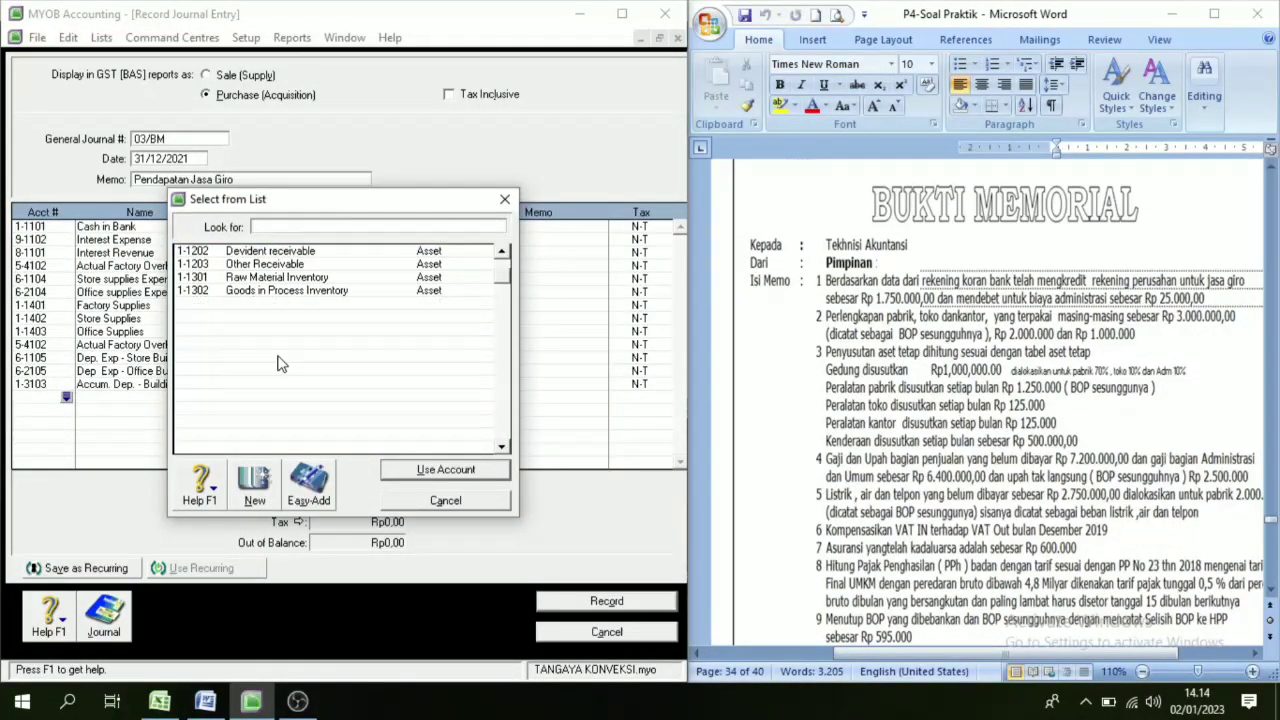
pyautogui.scroll(-7, 283, 383)
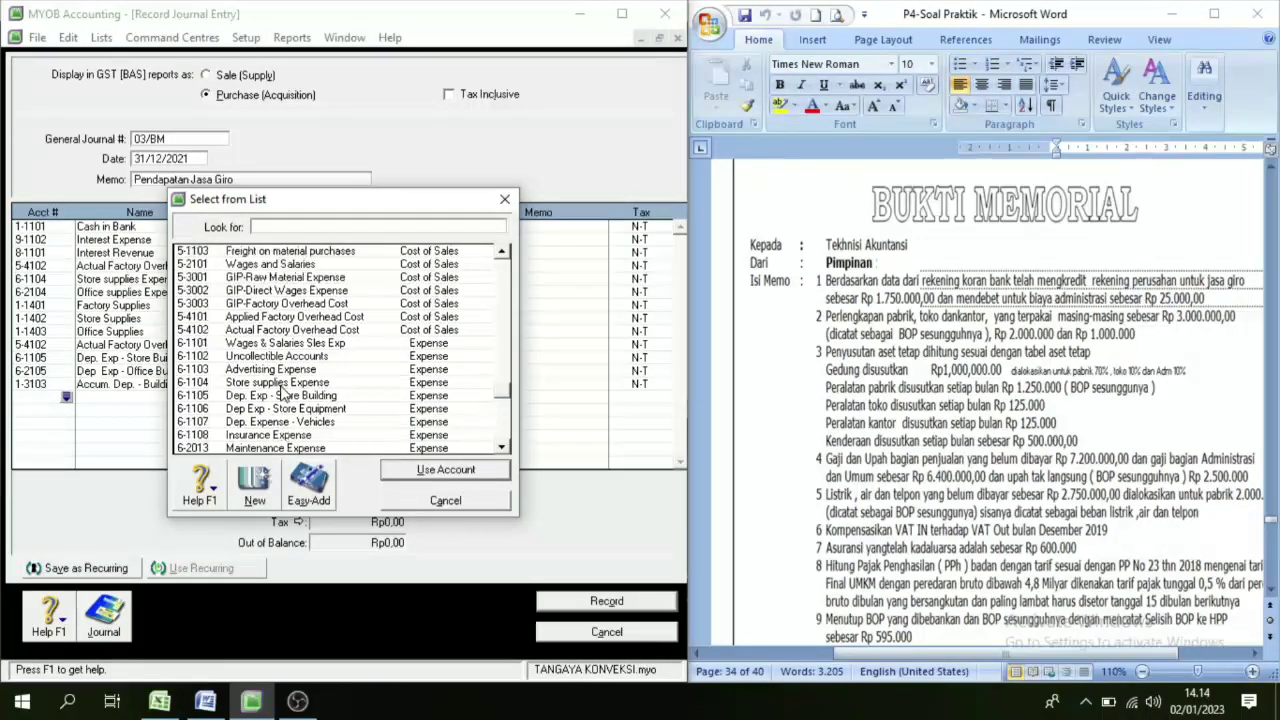
pyautogui.scroll(1, 285, 385)
pyautogui.click(272, 370)
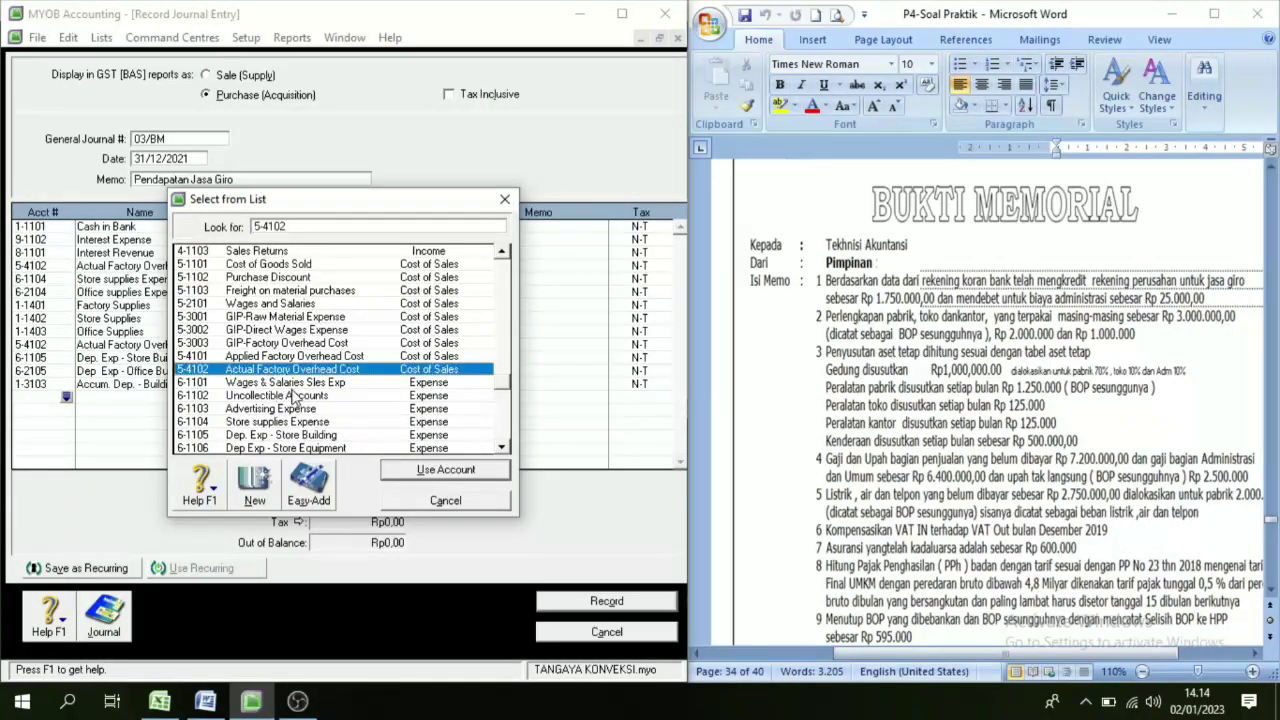
pyautogui.click(418, 470)
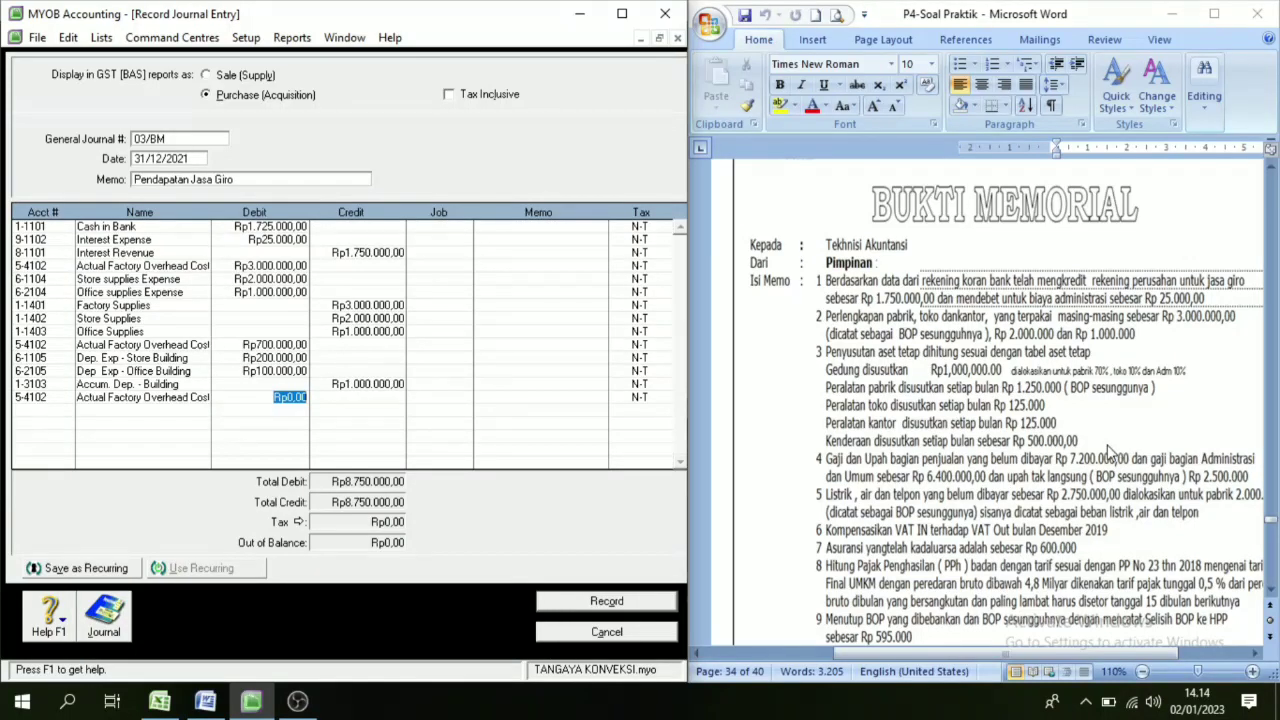
pyautogui.write('1.')
pyautogui.write('250.000')
pyautogui.press('Tab')
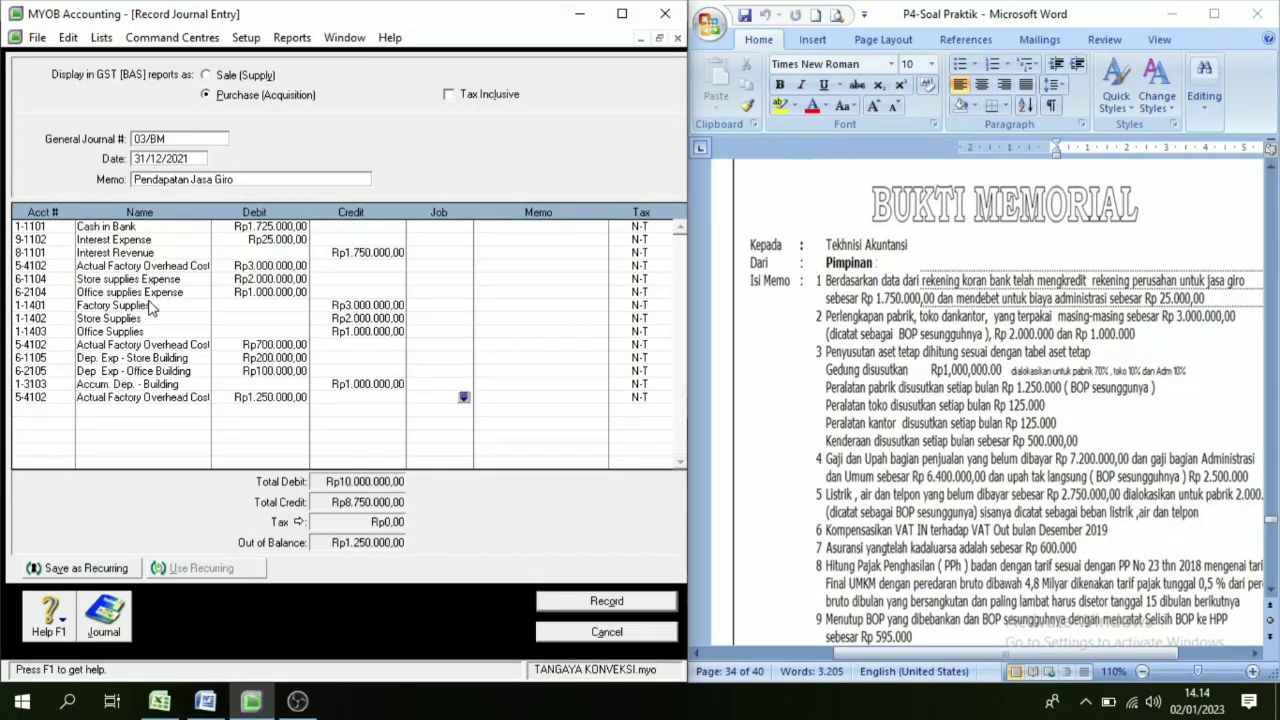
# Add account 1-3105 Acc. Dep. - Factory Equipment on the next journal line with a credit of Rp1.250.000,00.
pyautogui.click(63, 405)
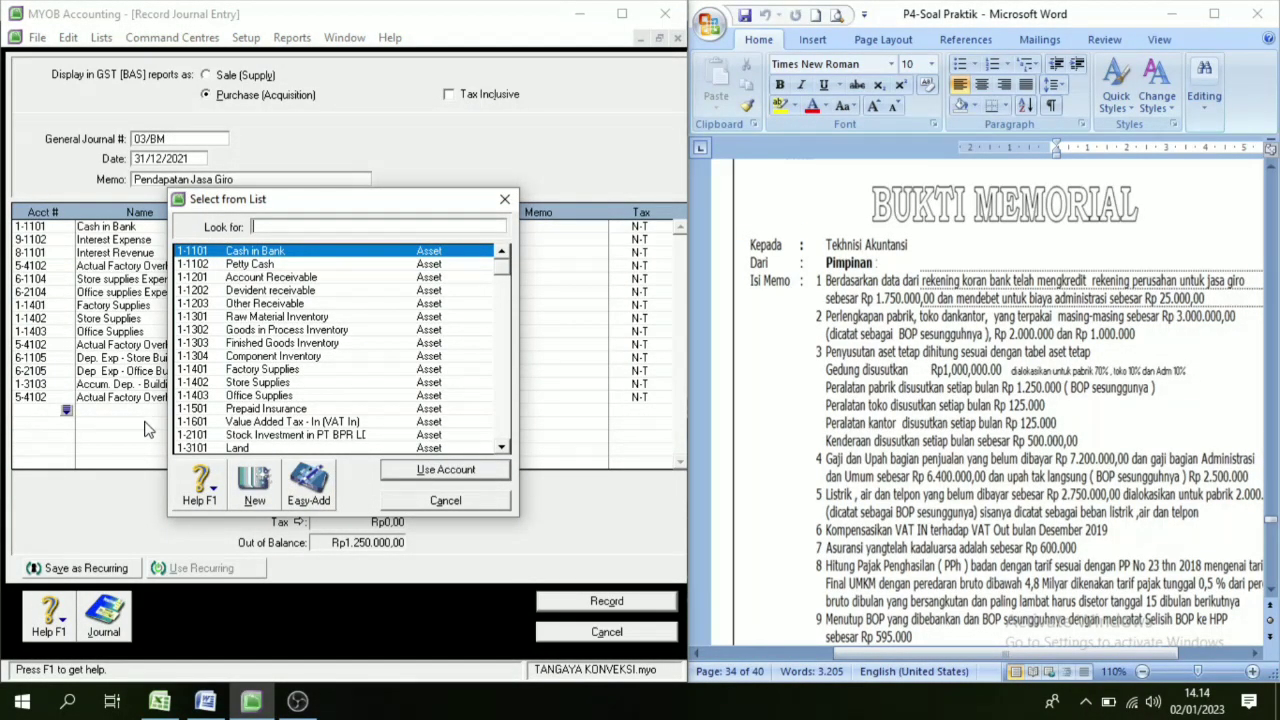
pyautogui.scroll(-1, 270, 345)
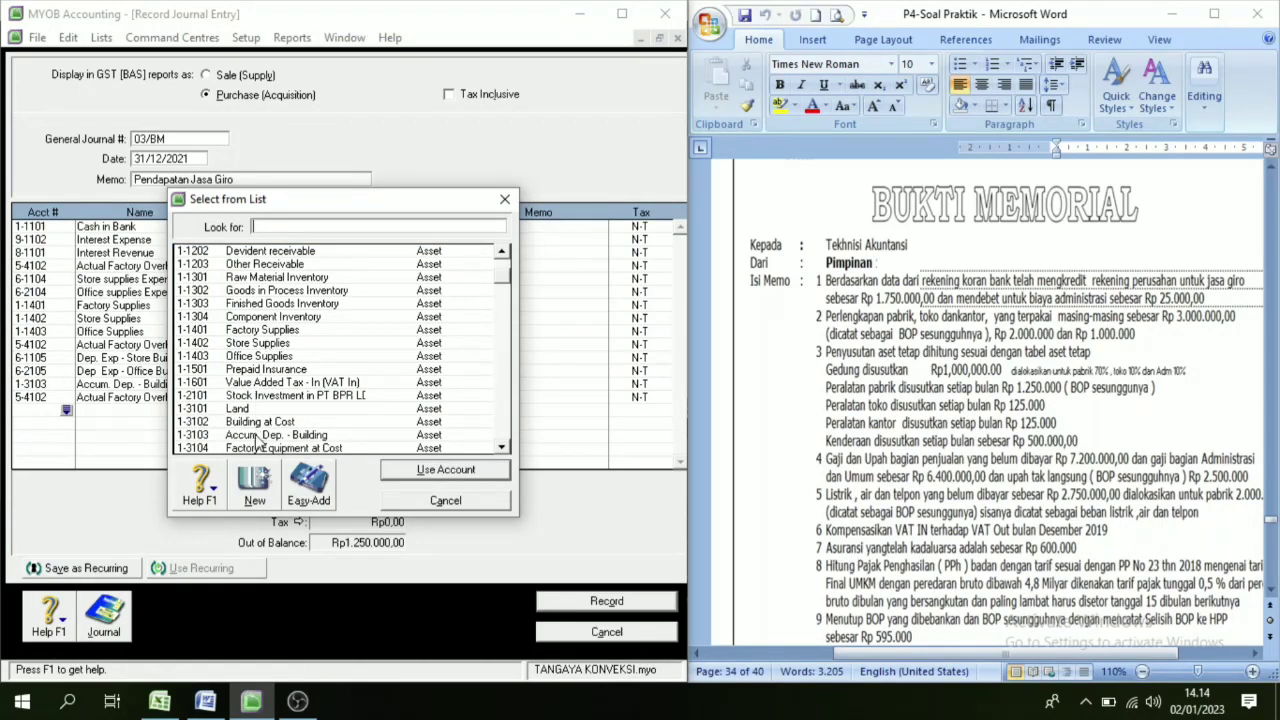
pyautogui.scroll(-2, 268, 450)
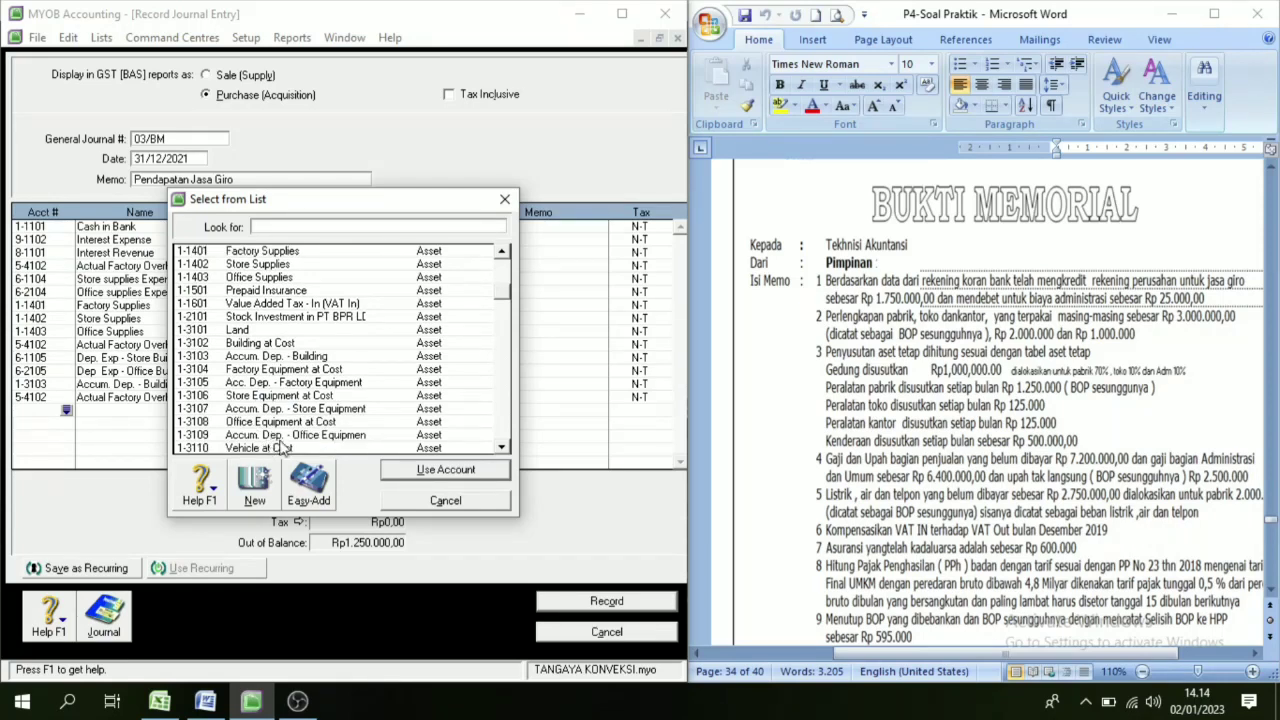
pyautogui.click(270, 384)
pyautogui.click(445, 470)
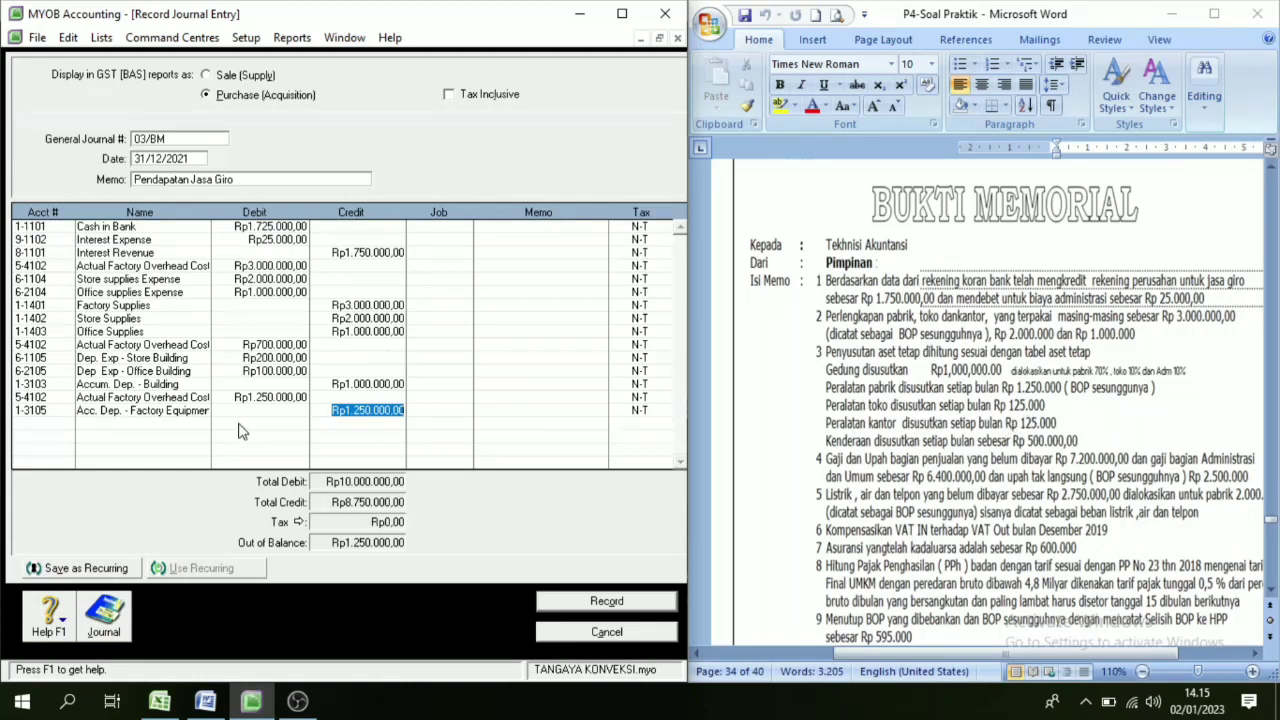
# For the store equipment item of the memo, add account 6-1105 Dep. Exp - Store Building with a debit of Rp125.000,00.
pyautogui.click(51, 427)
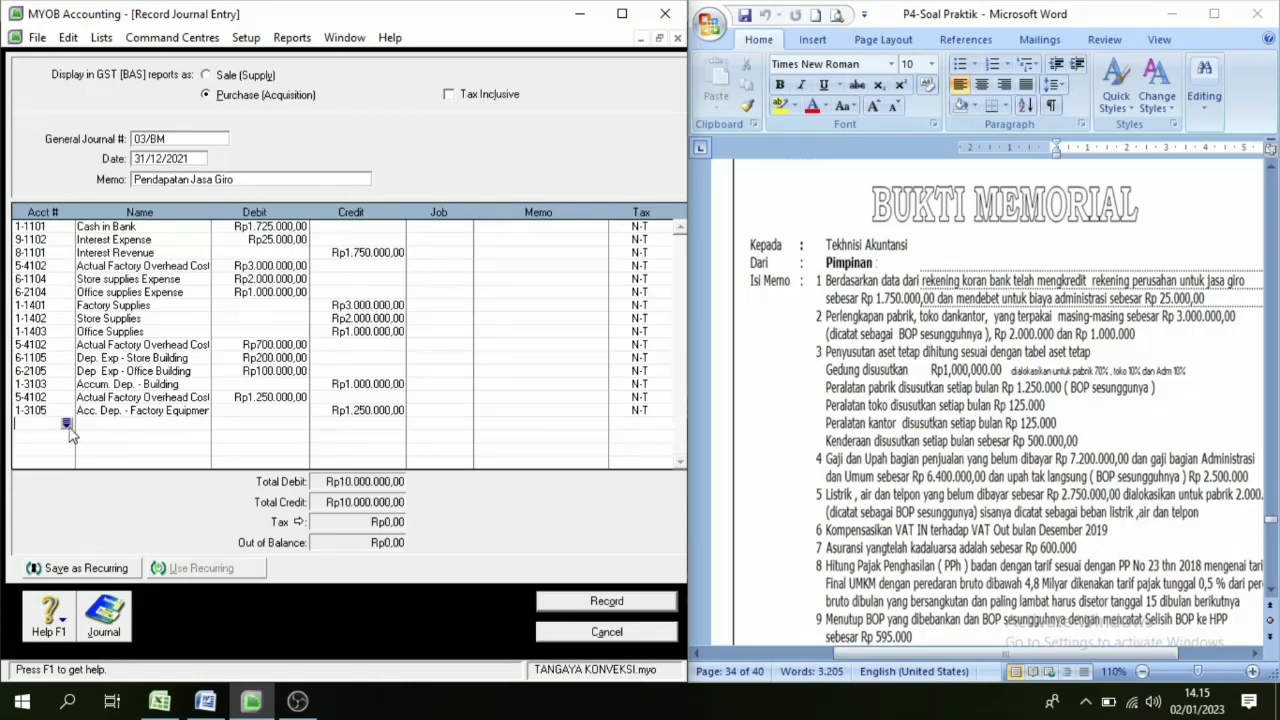
pyautogui.click(66, 425)
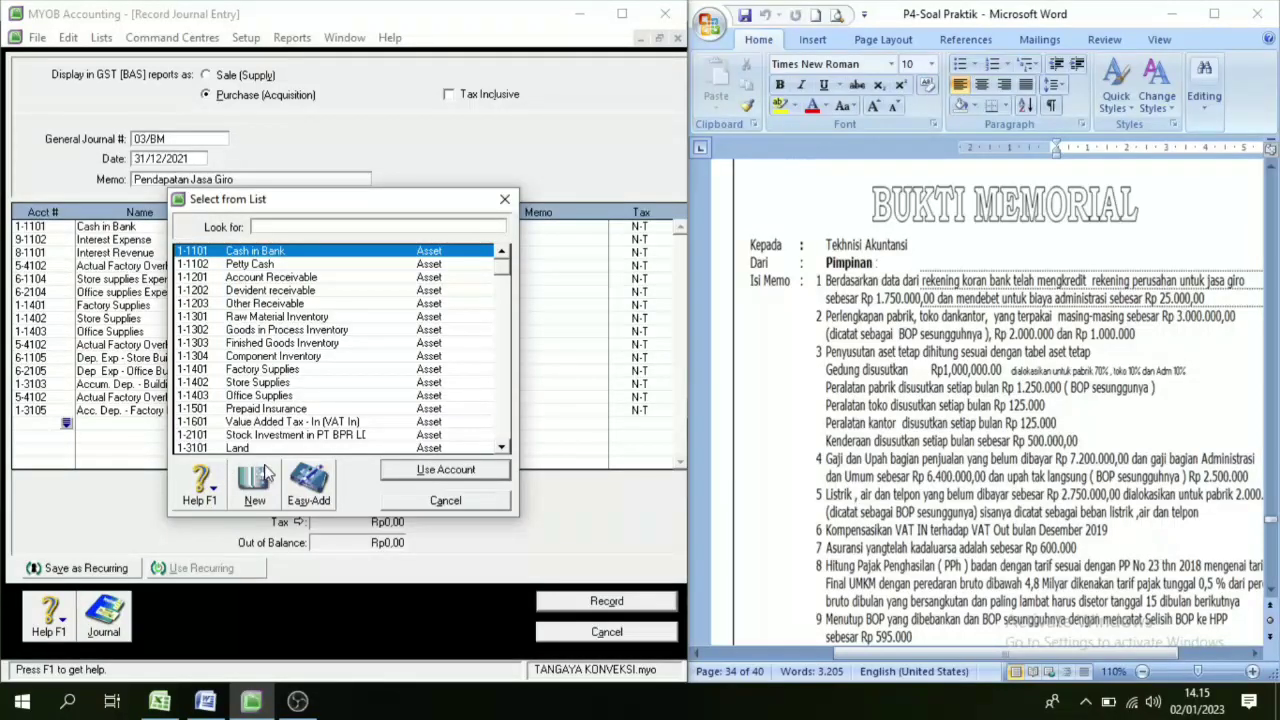
pyautogui.scroll(-2, 262, 392)
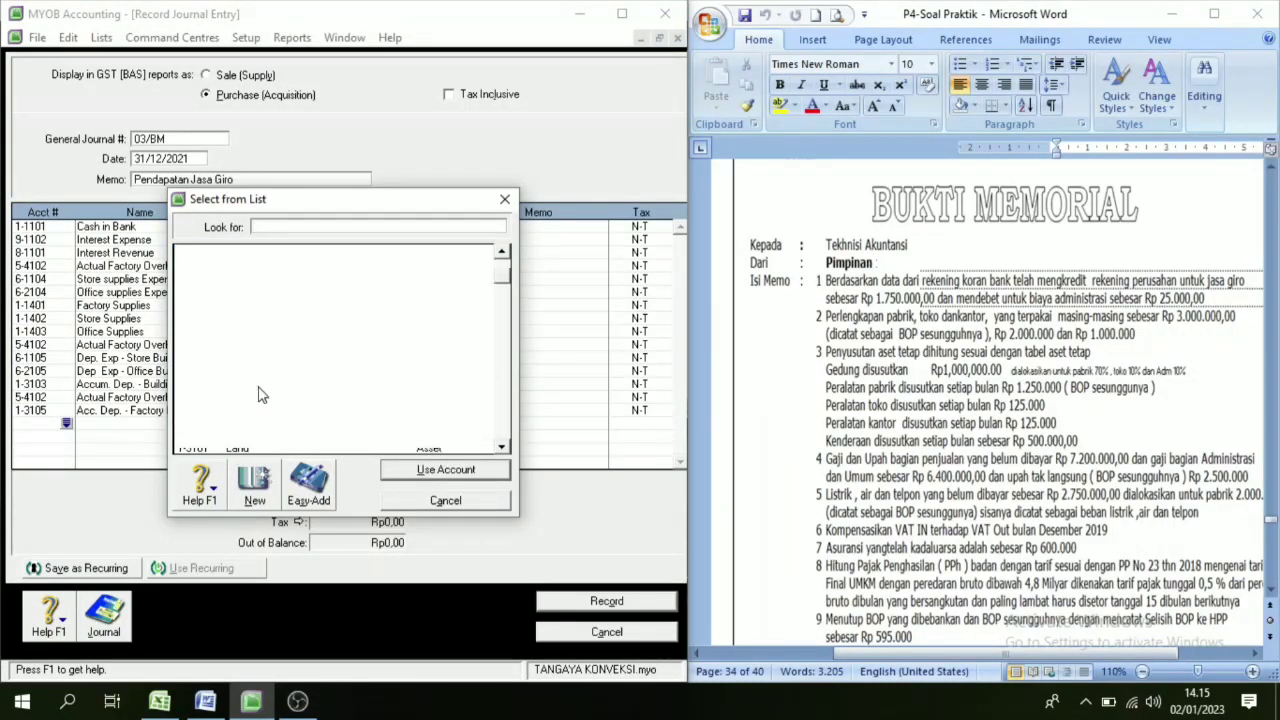
pyautogui.scroll(-2, 254, 408)
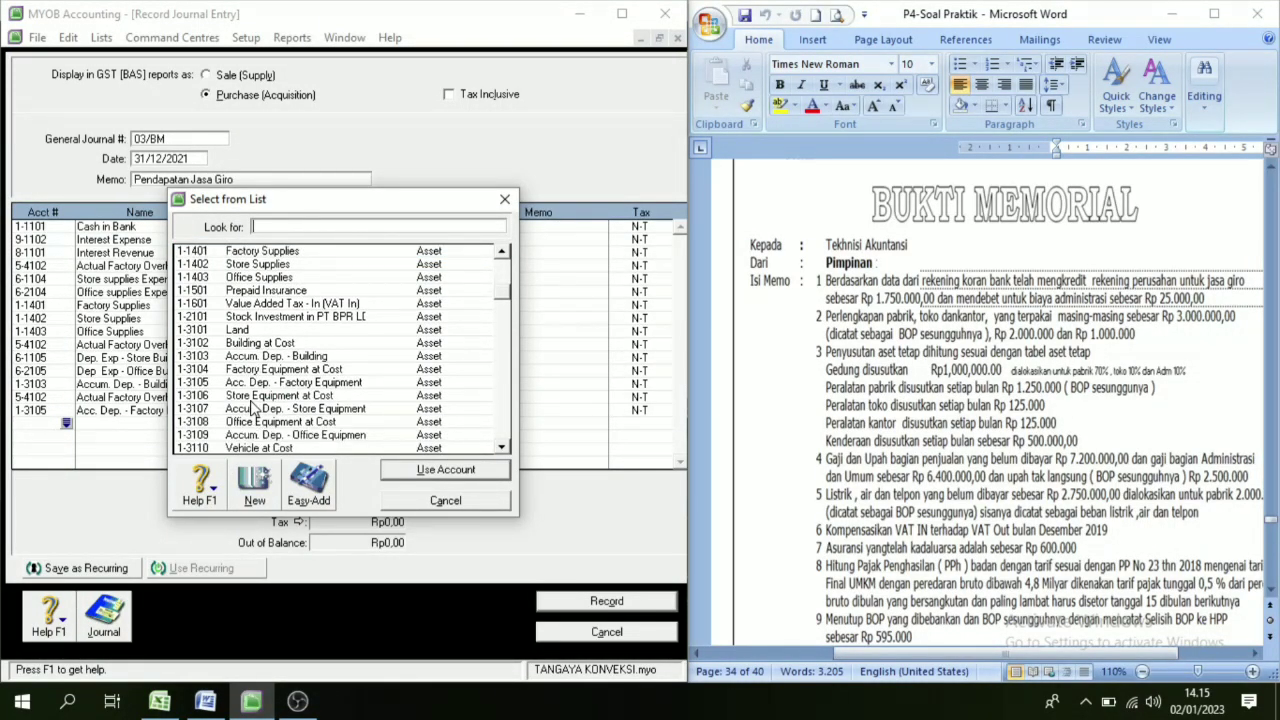
pyautogui.scroll(-2, 252, 412)
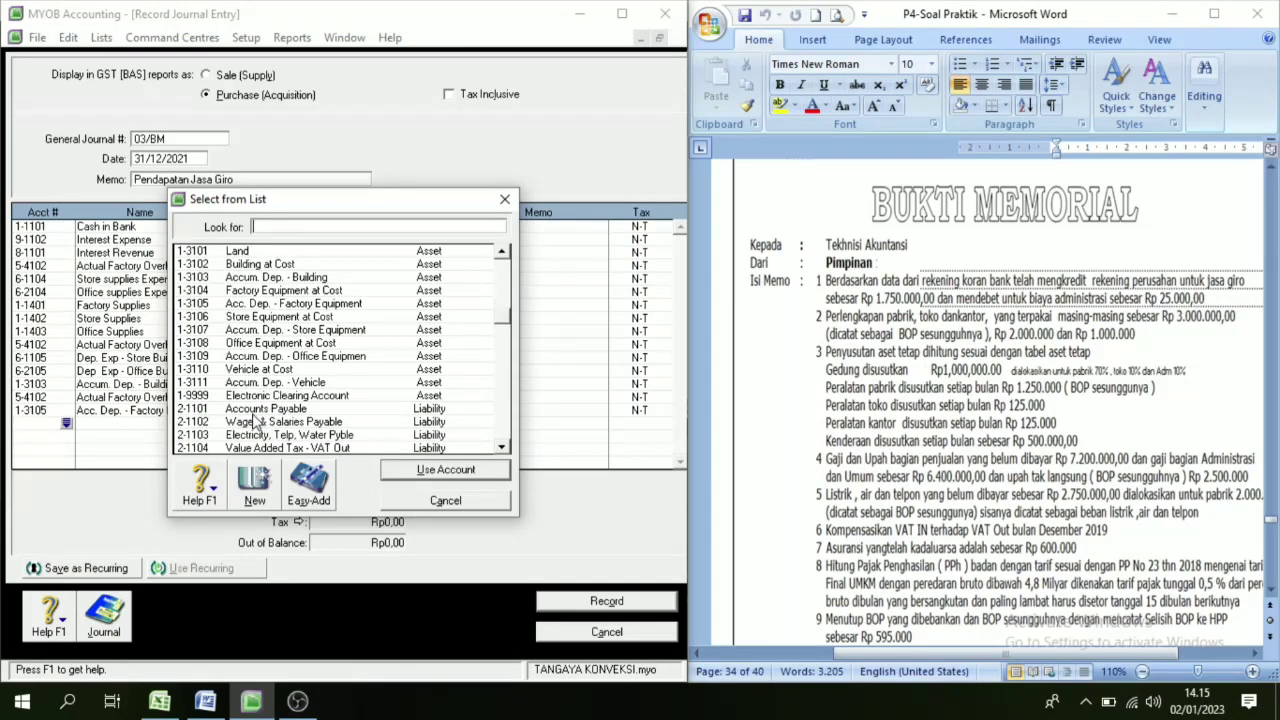
pyautogui.scroll(1, 242, 377)
pyautogui.scroll(1, 240, 370)
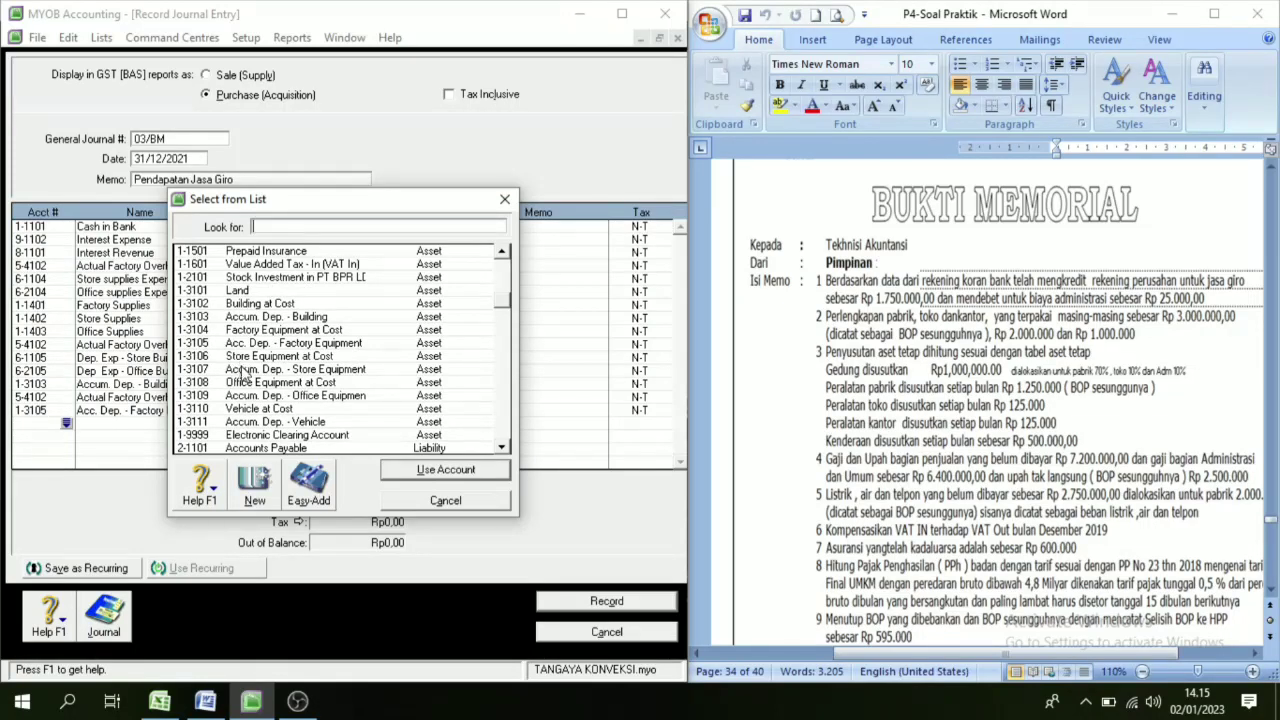
pyautogui.scroll(-10, 243, 385)
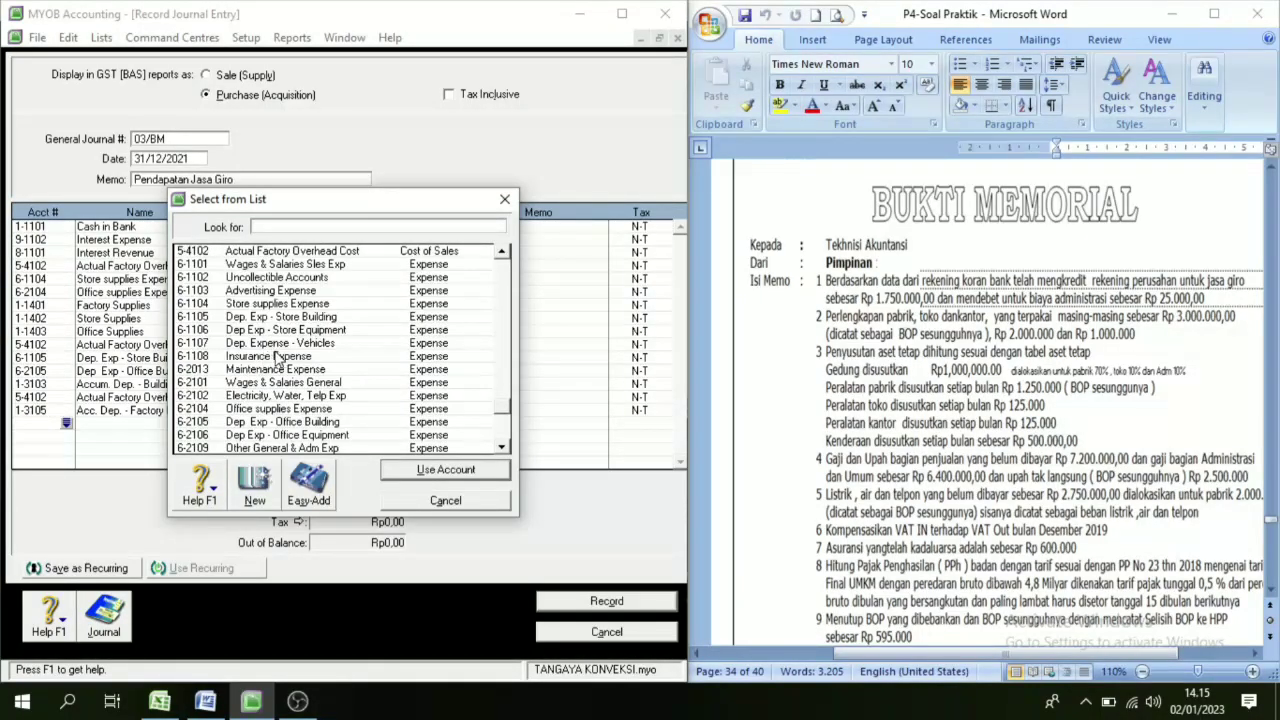
pyautogui.click(302, 318)
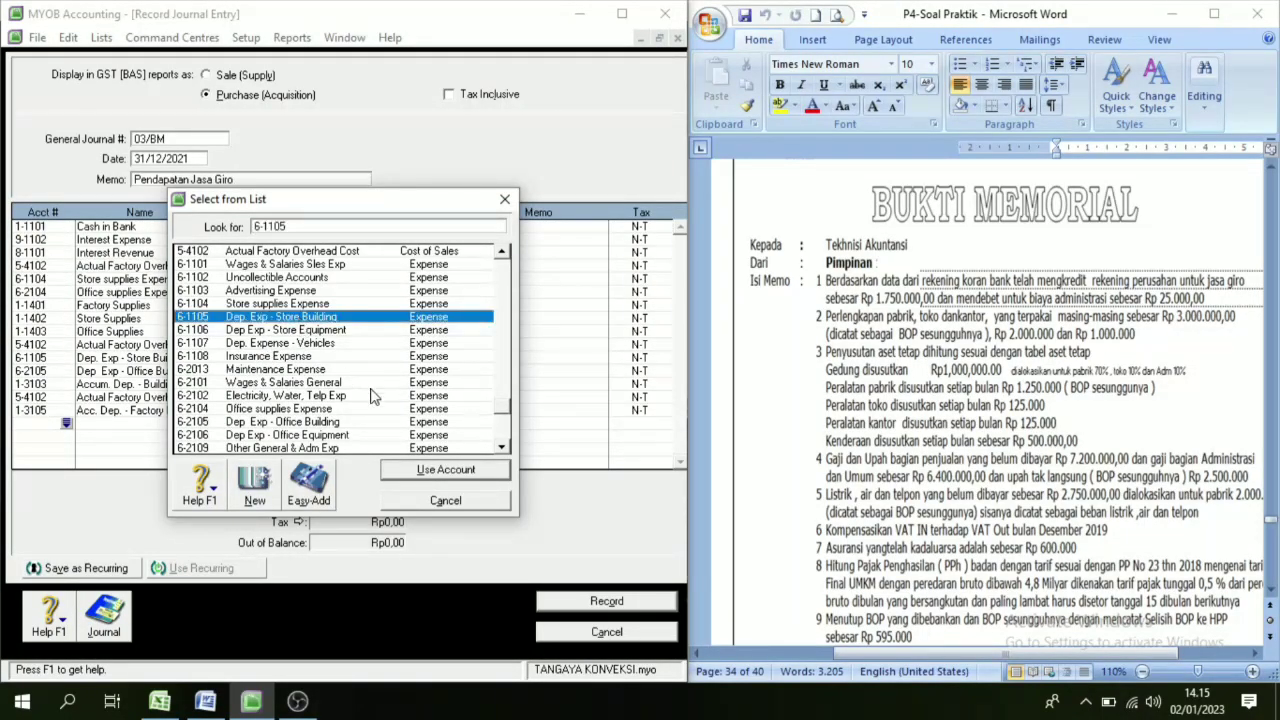
pyautogui.click(460, 472)
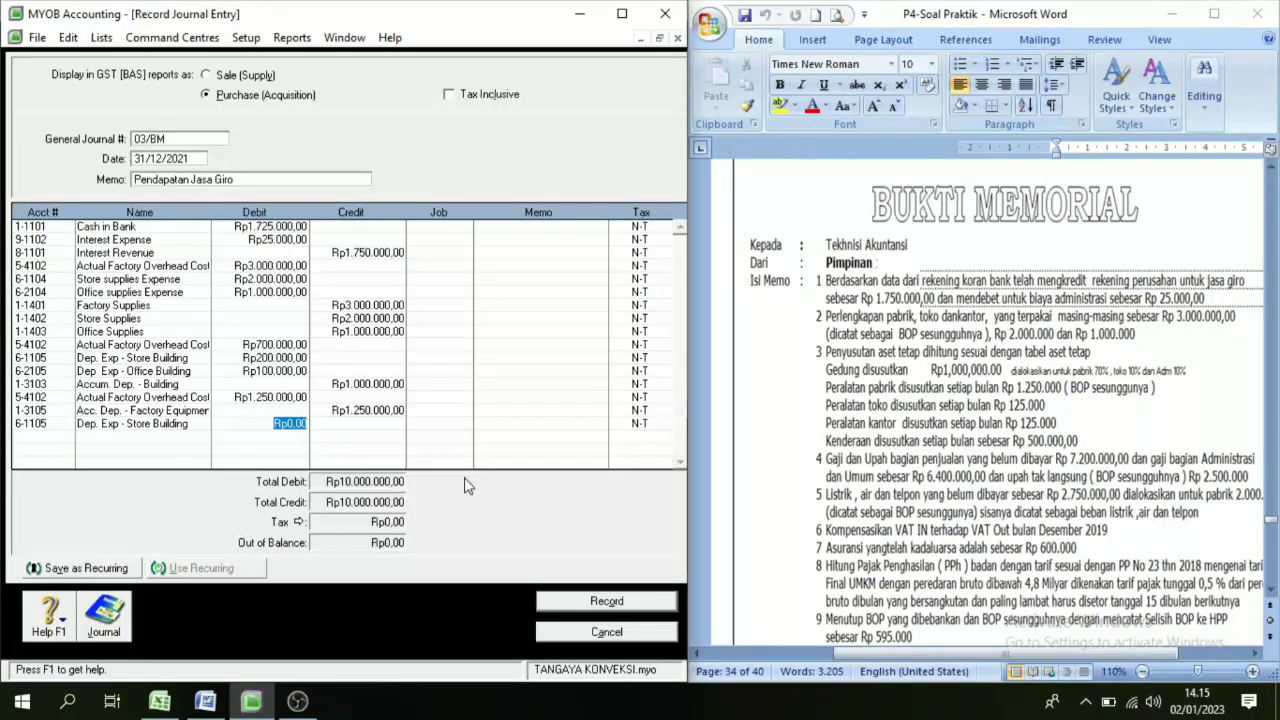
pyautogui.write('125.')
pyautogui.write('000')
pyautogui.press('Tab')
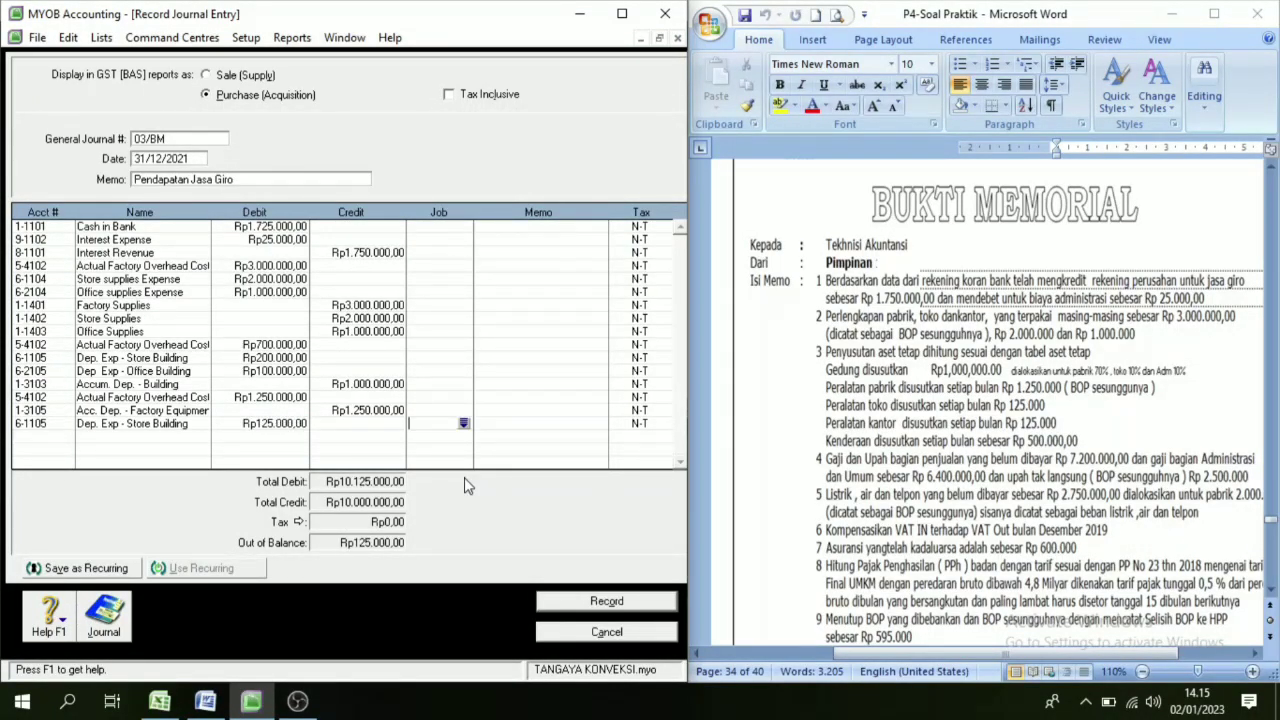
# Add account 1-3107 Accum. Dep. - Store Equipment on the next journal line with a credit of Rp125.000,00.
pyautogui.click(72, 443)
pyautogui.click(66, 437)
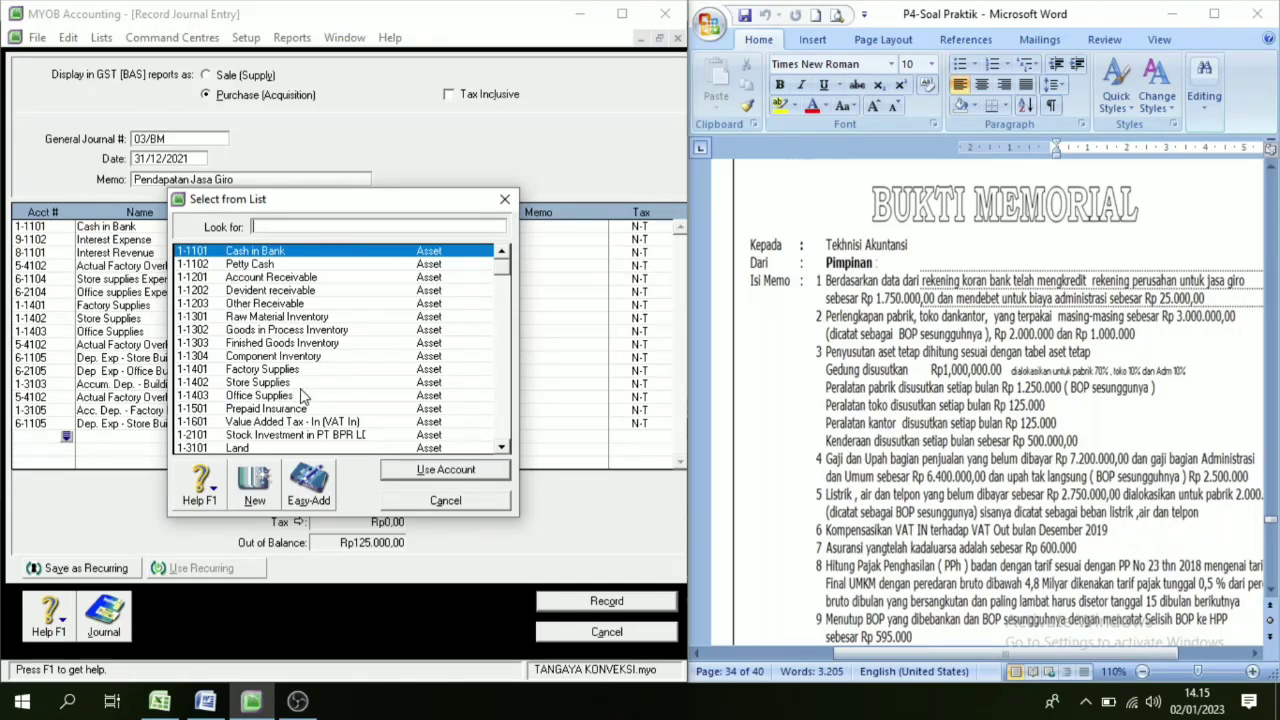
pyautogui.scroll(-1, 305, 397)
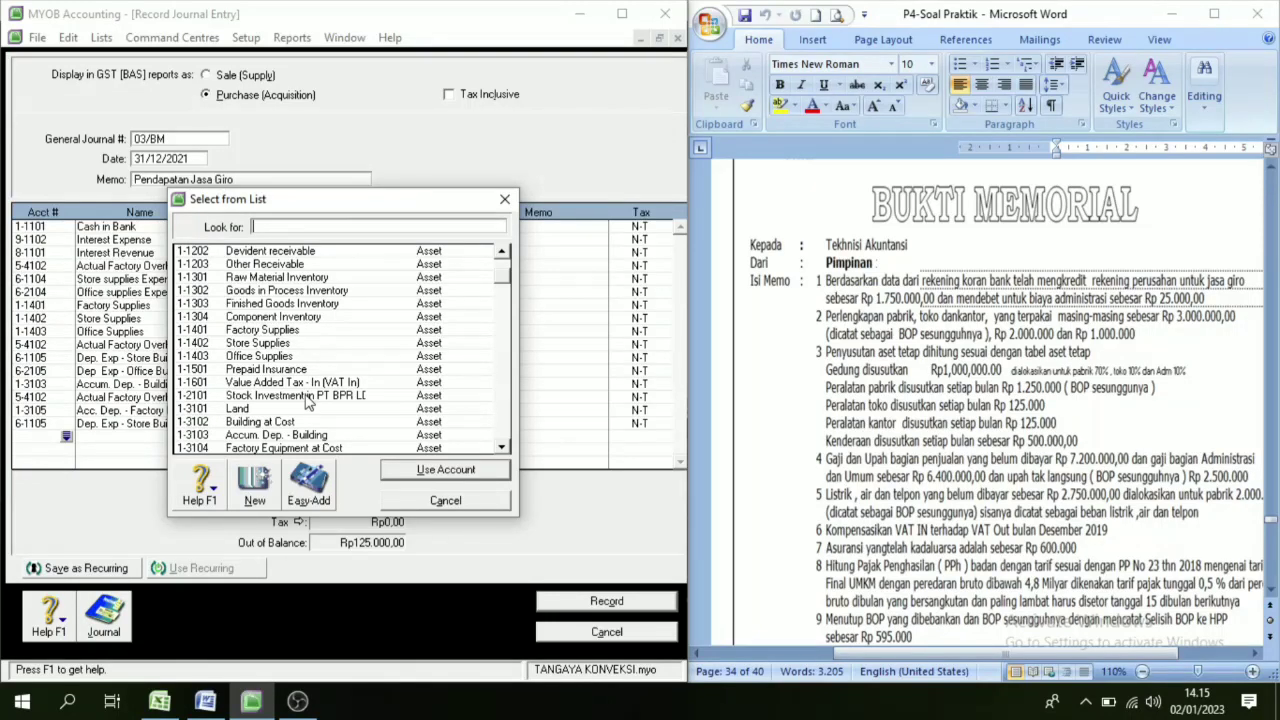
pyautogui.scroll(-2, 252, 368)
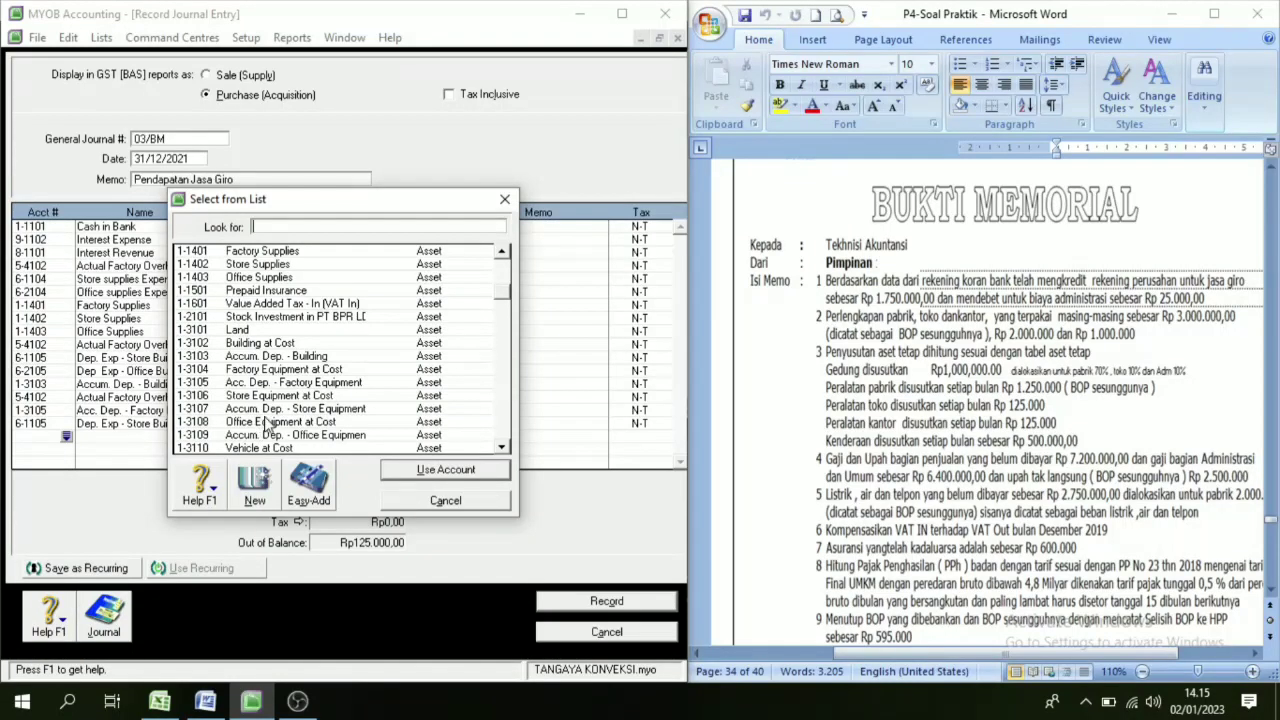
pyautogui.click(296, 410)
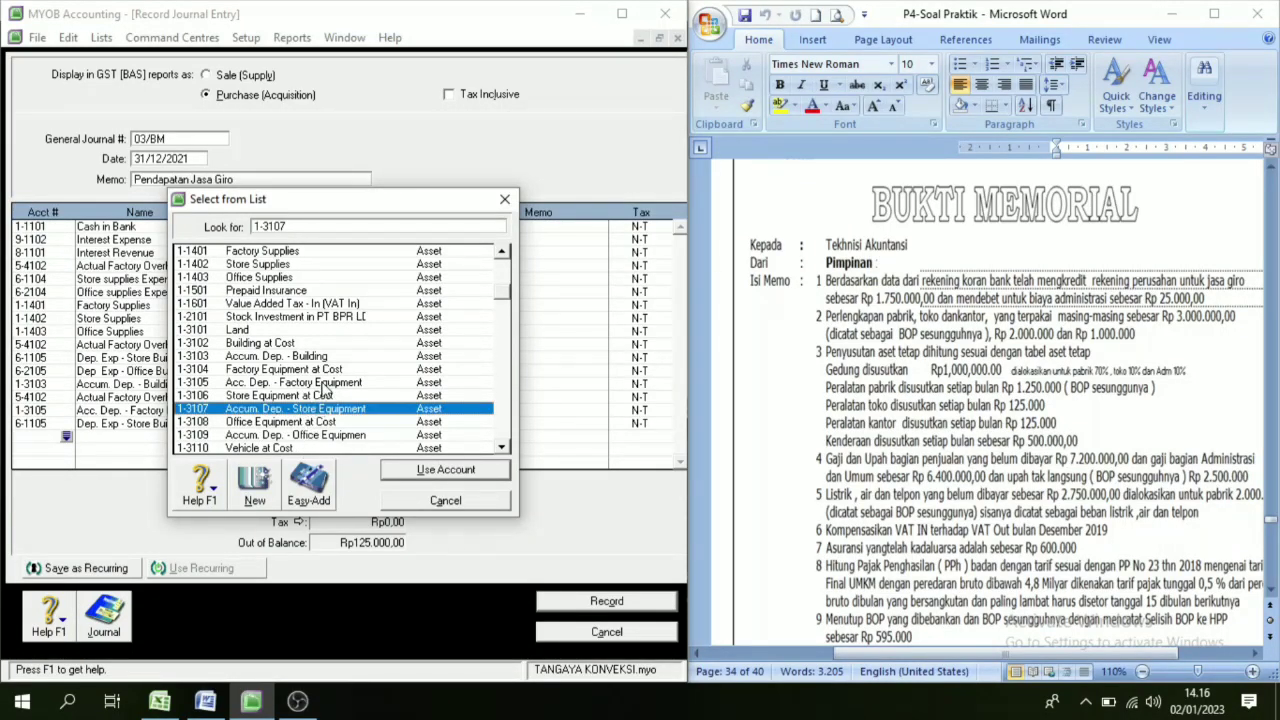
pyautogui.scroll(-1, 296, 416)
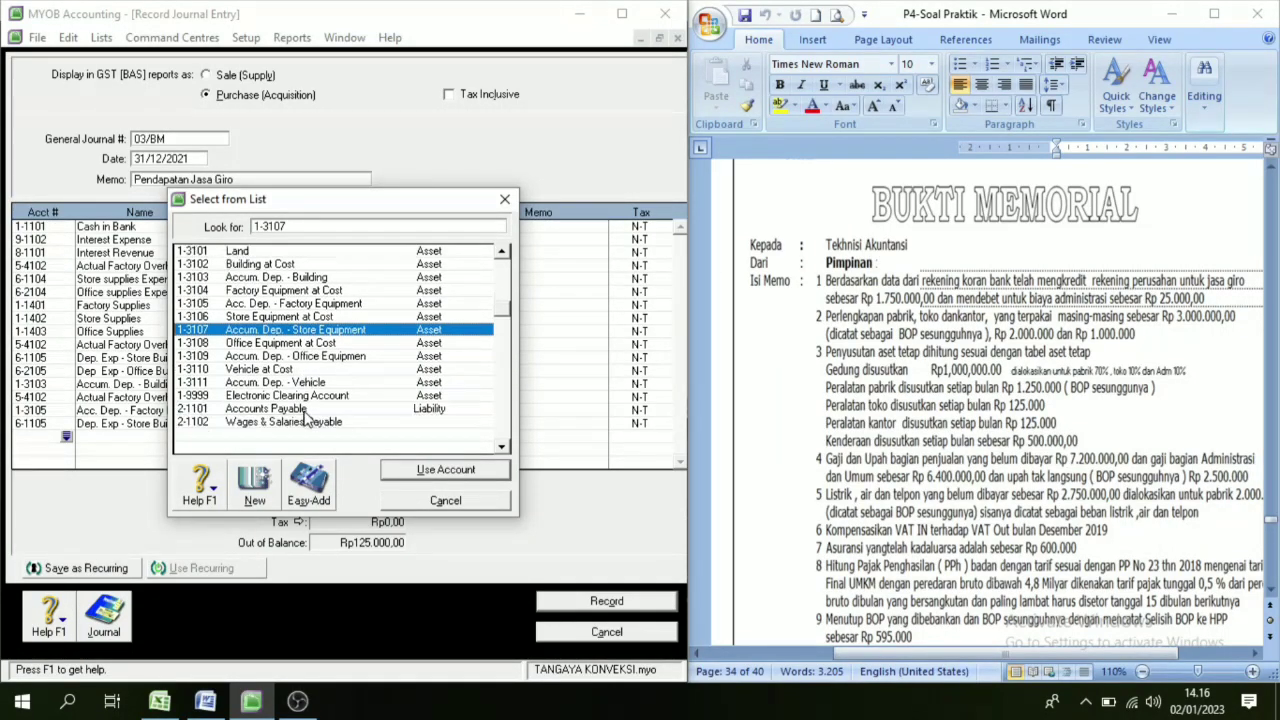
pyautogui.scroll(-1, 298, 416)
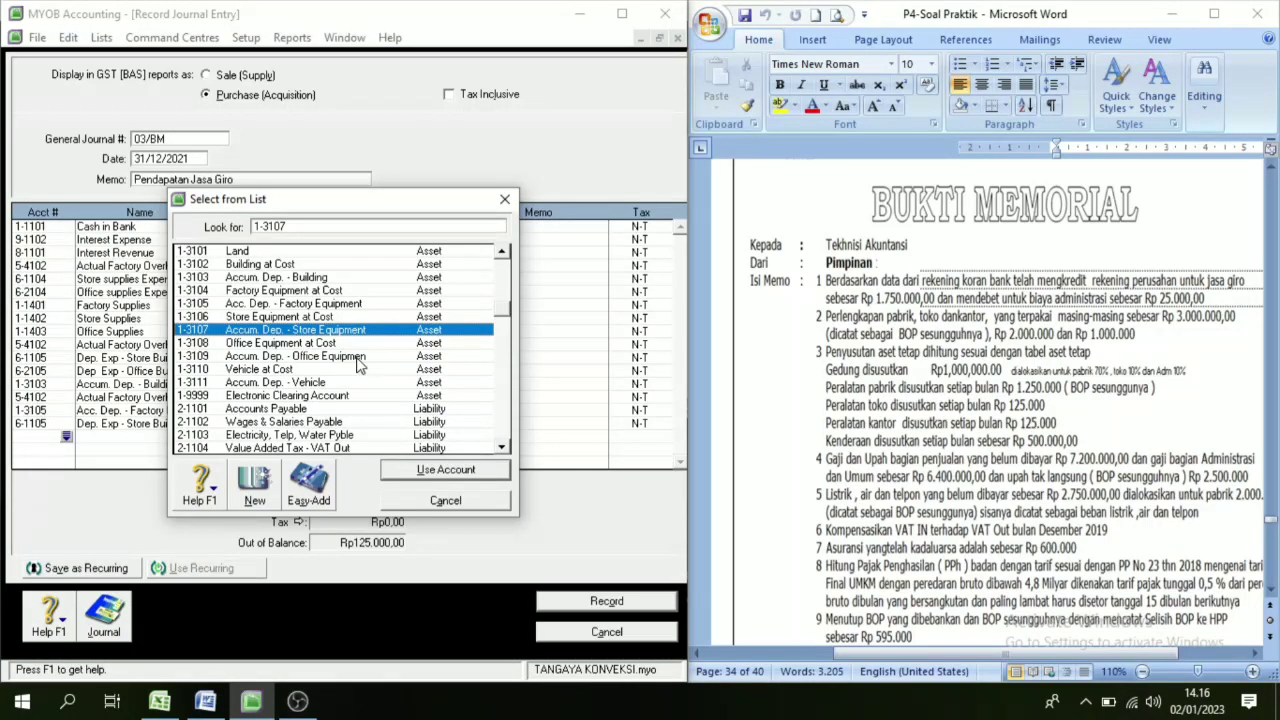
pyautogui.scroll(-2, 356, 370)
pyautogui.scroll(3, 350, 372)
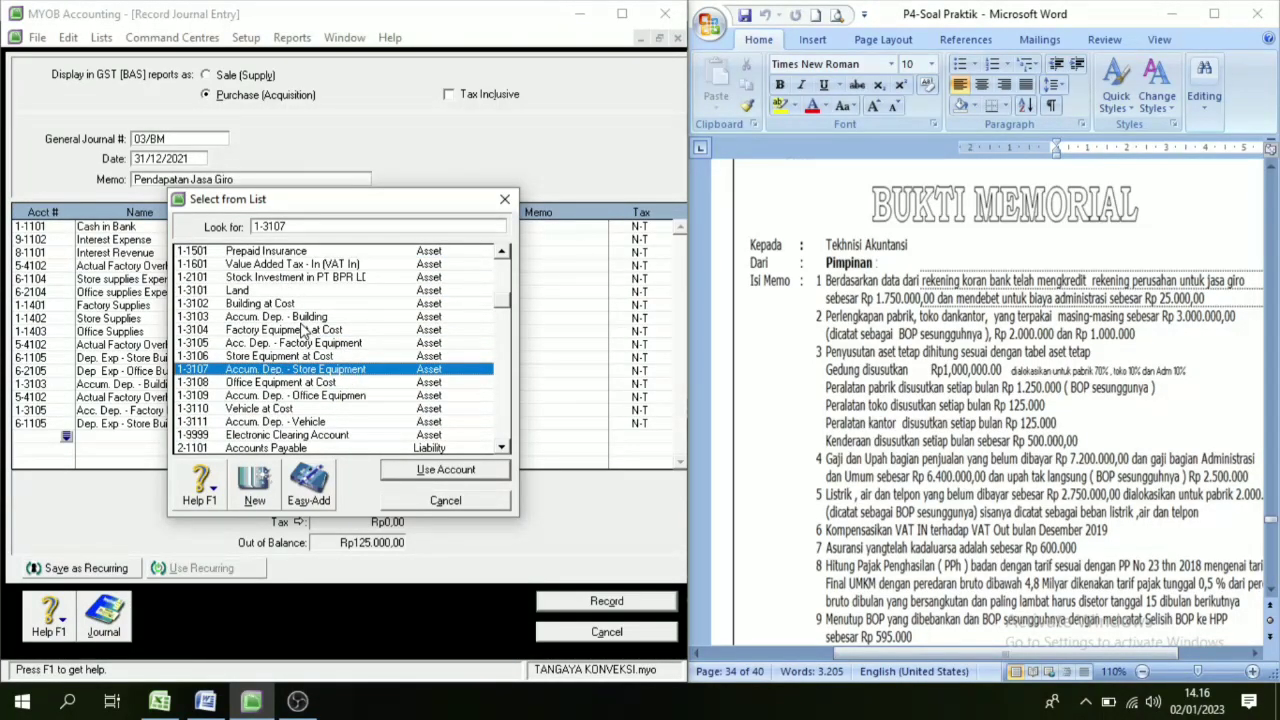
pyautogui.click(307, 317)
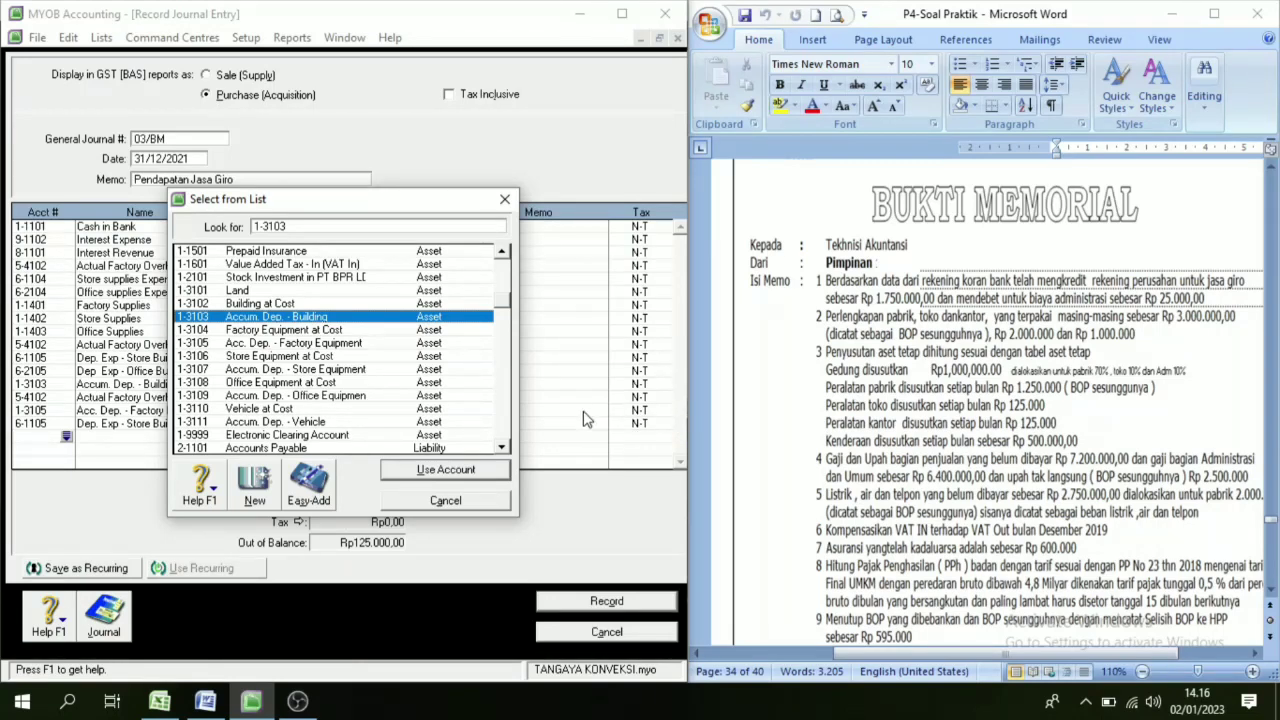
pyautogui.scroll(-1, 254, 345)
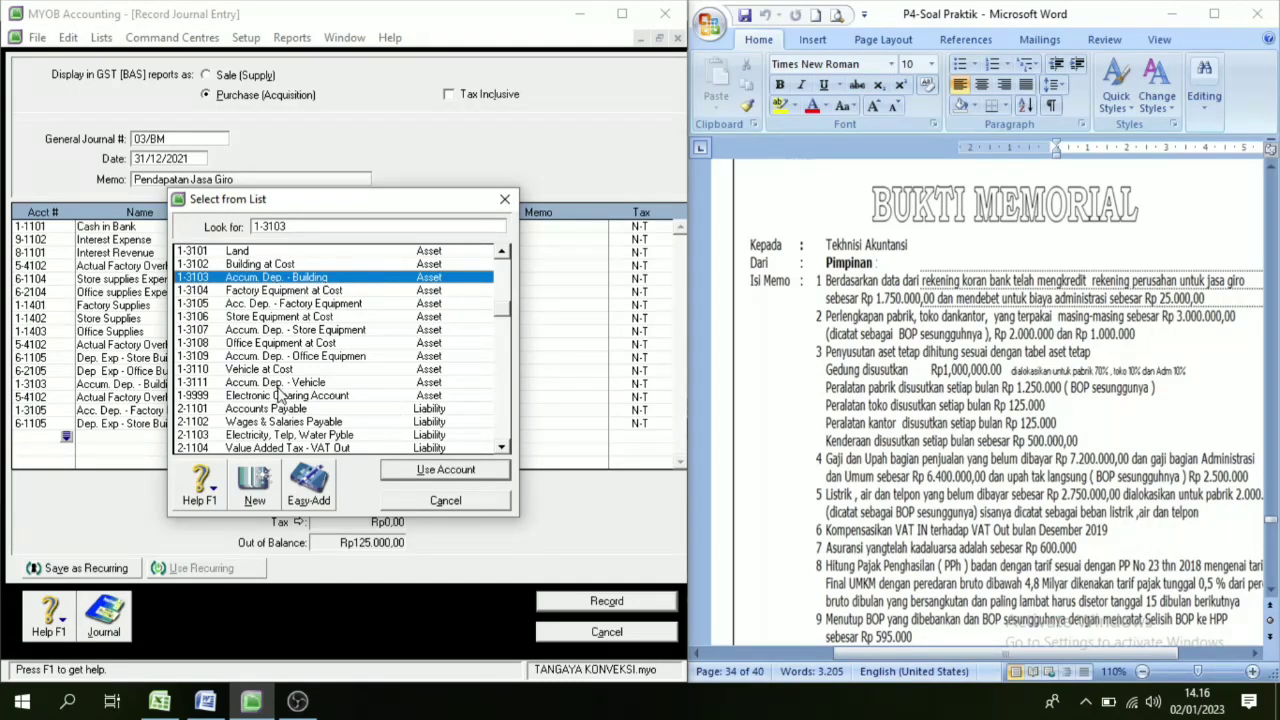
pyautogui.click(293, 360)
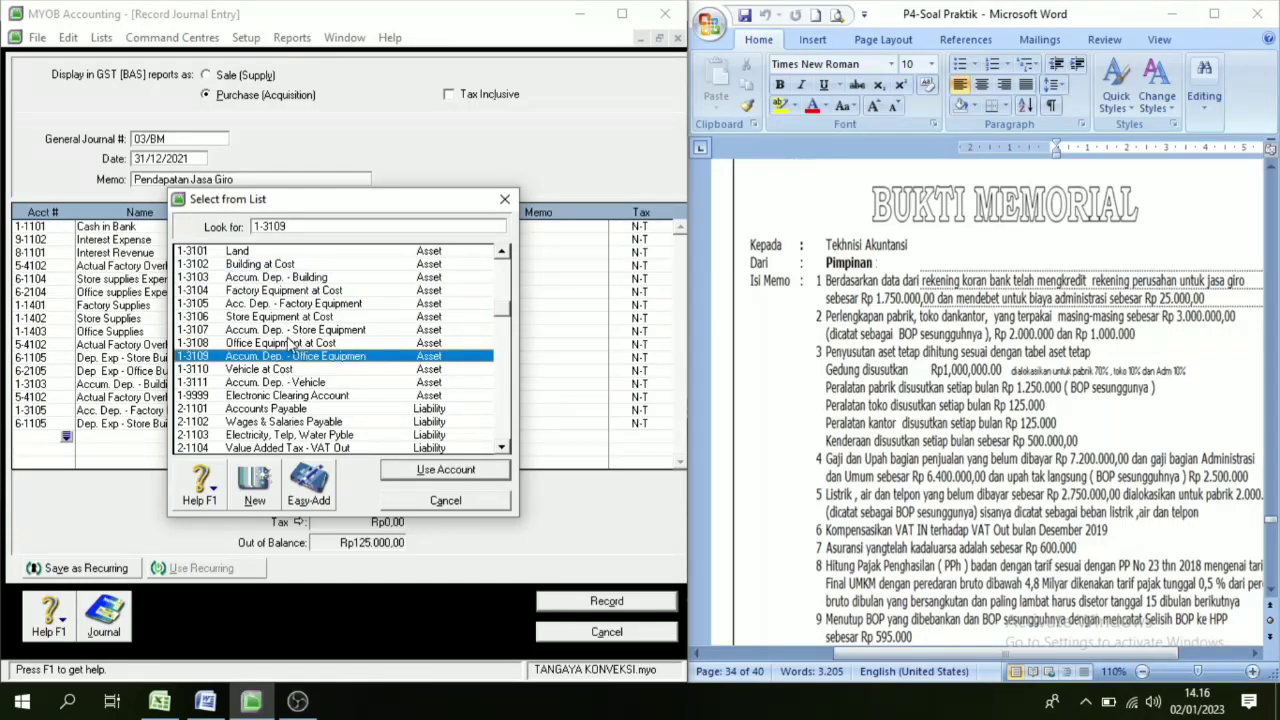
pyautogui.click(288, 331)
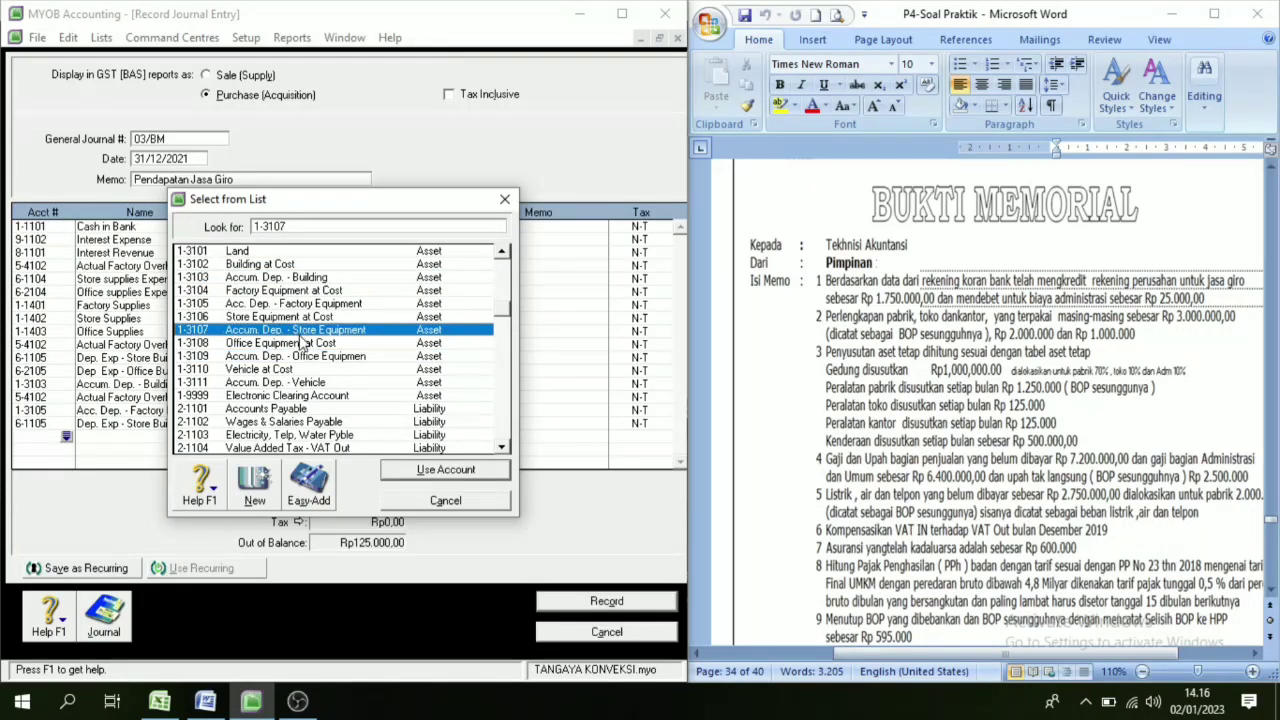
pyautogui.click(443, 469)
pyautogui.press('Tab')
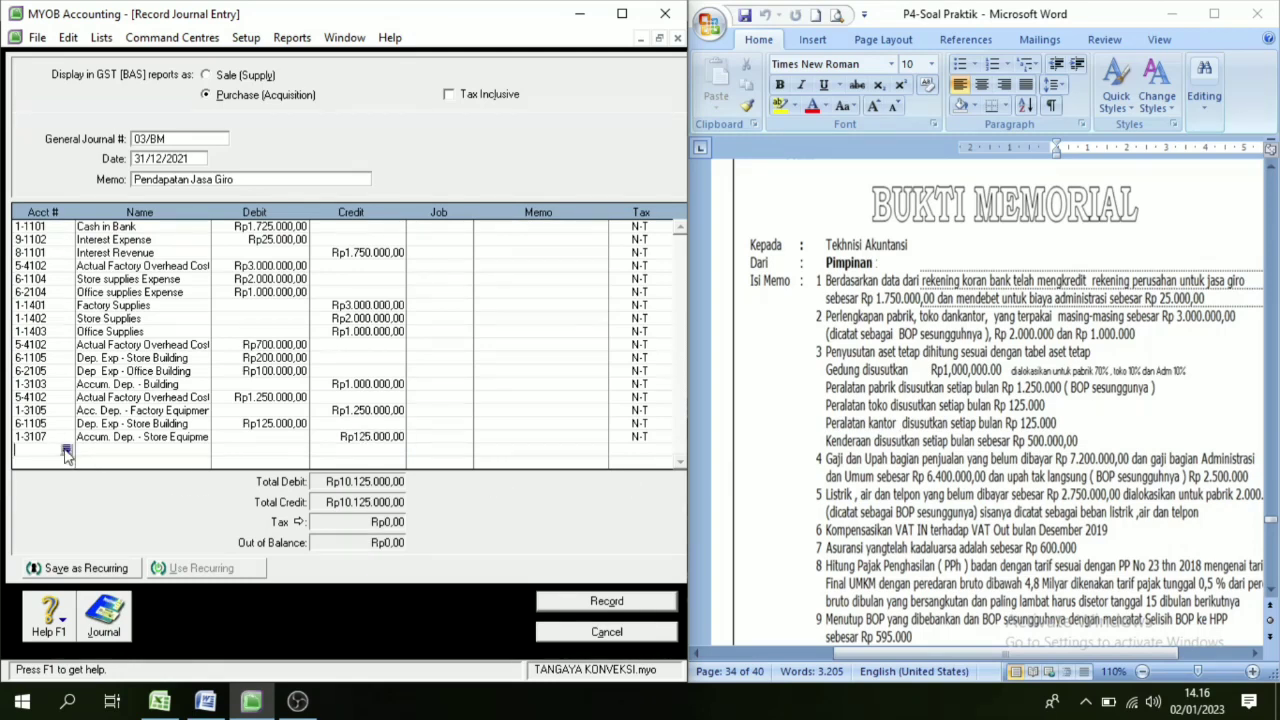
# For the office equipment item of the memo, add account 6-1106 Dep Exp - Store Equipment with a debit of Rp125.000,00.
pyautogui.click(63, 449)
pyautogui.click(66, 449)
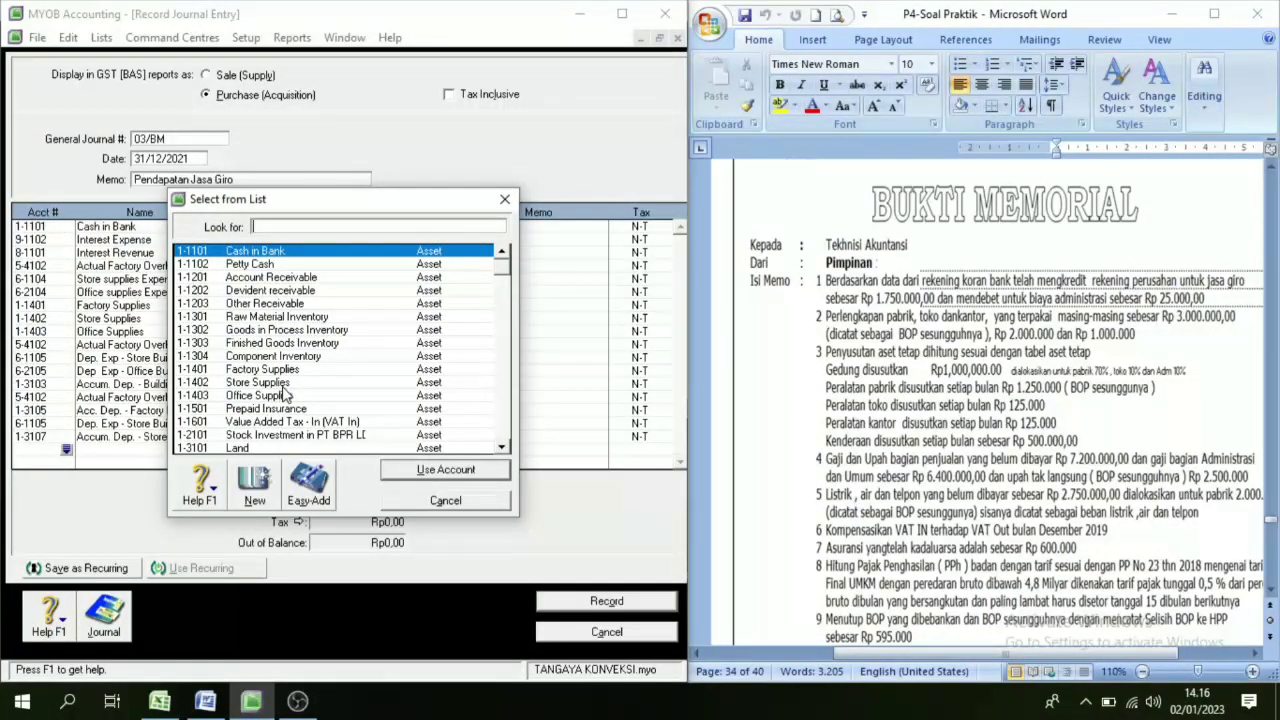
pyautogui.scroll(-1, 285, 396)
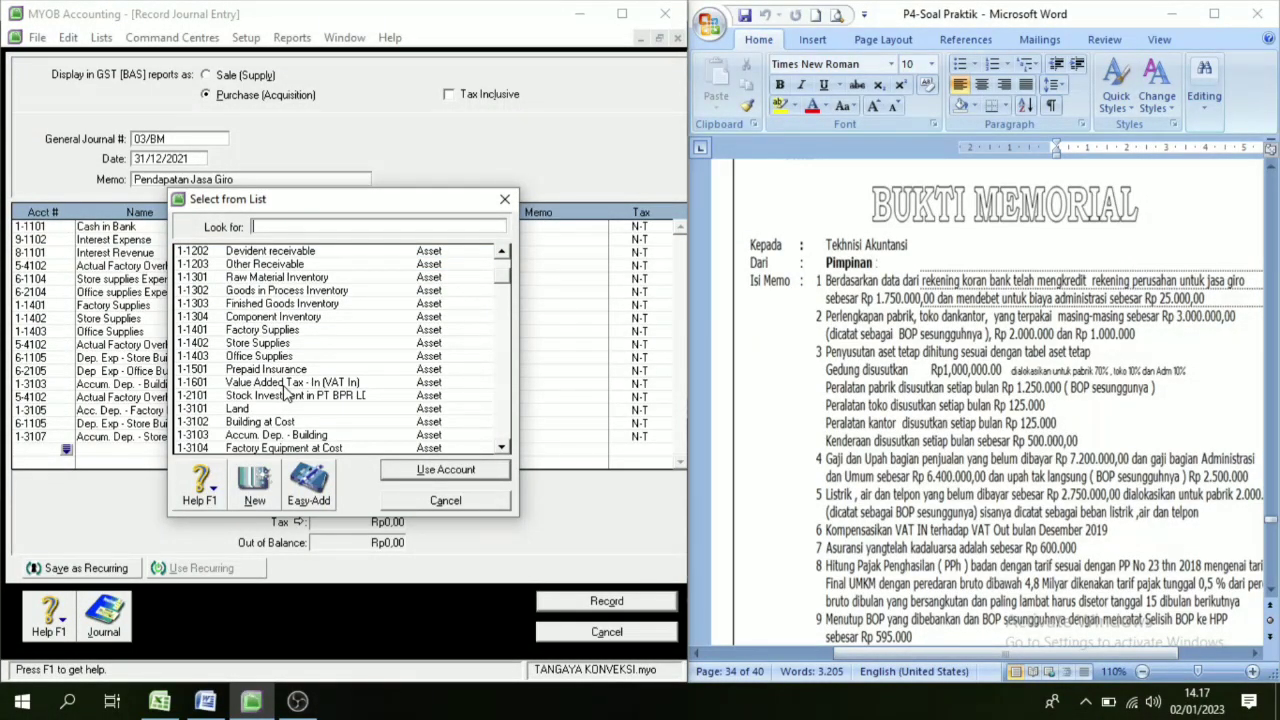
pyautogui.scroll(-10, 275, 391)
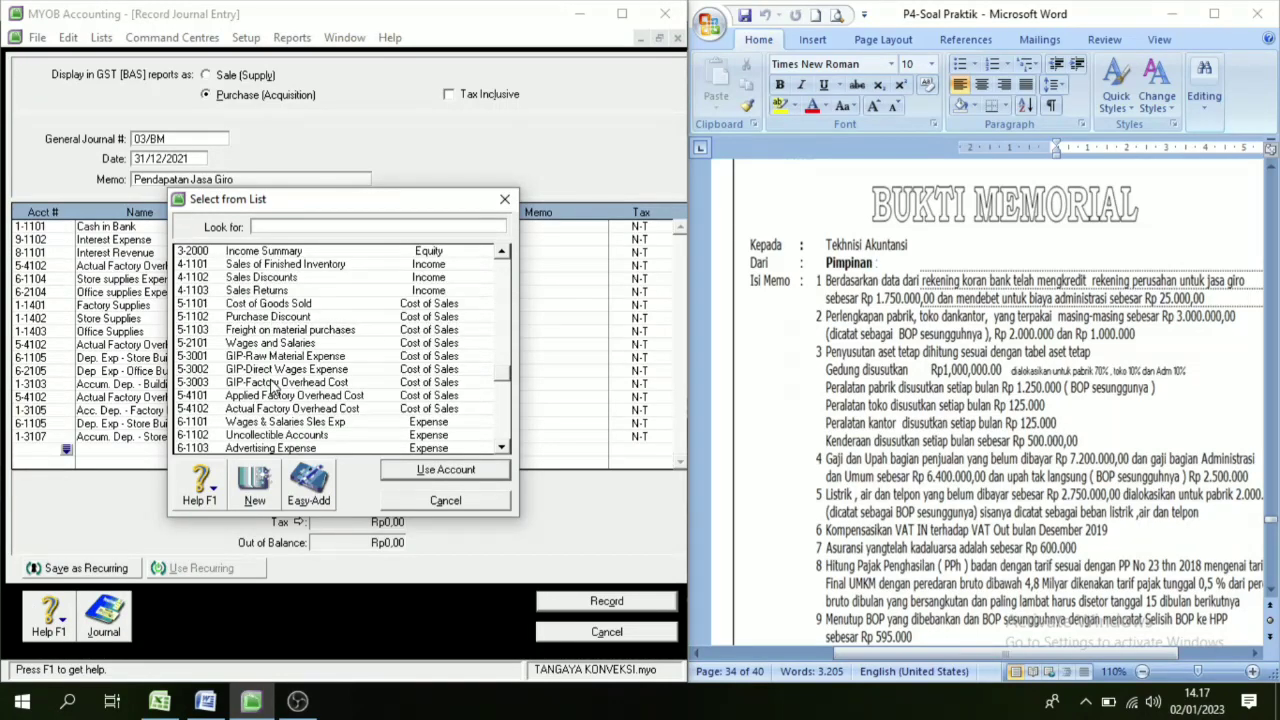
pyautogui.scroll(-2, 275, 391)
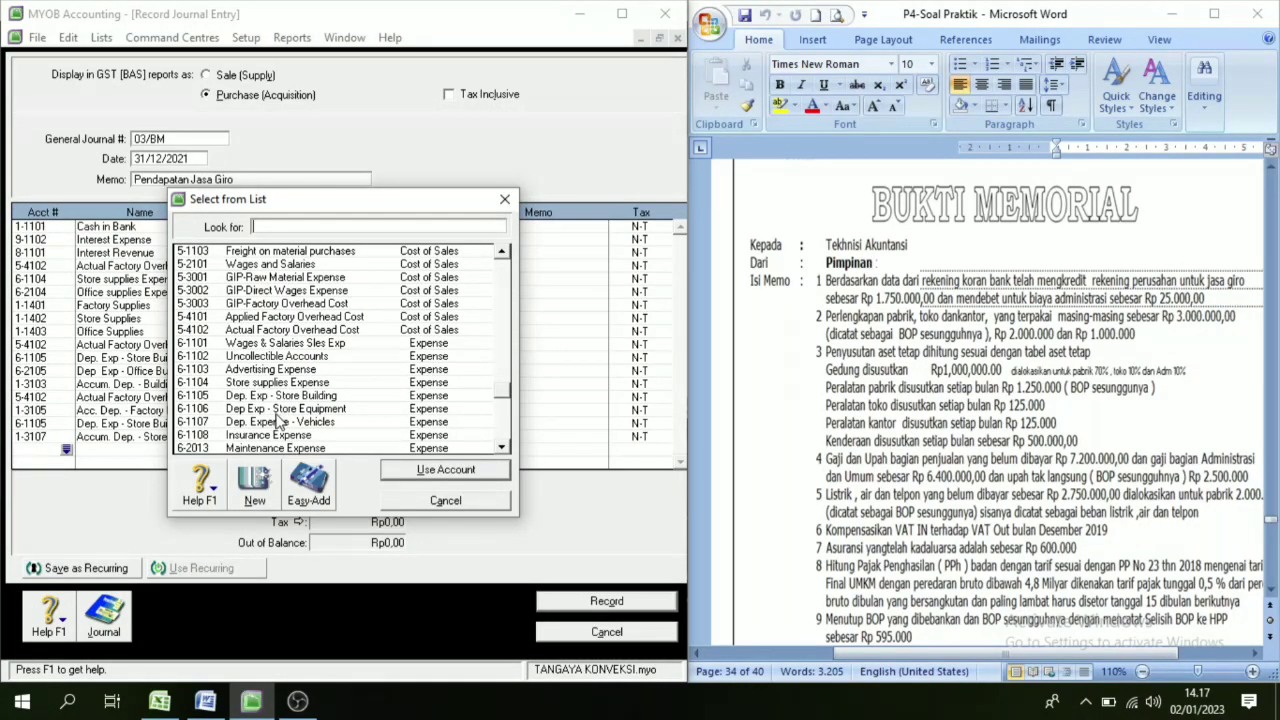
pyautogui.click(277, 409)
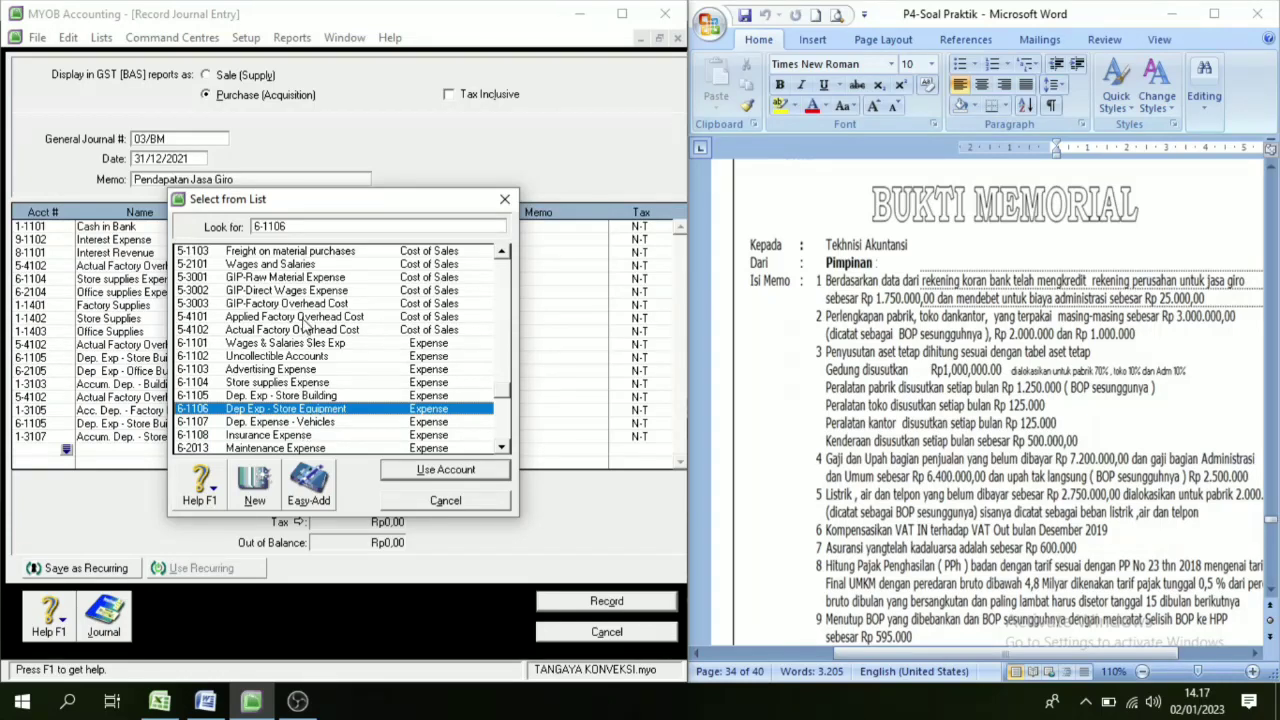
pyautogui.click(442, 469)
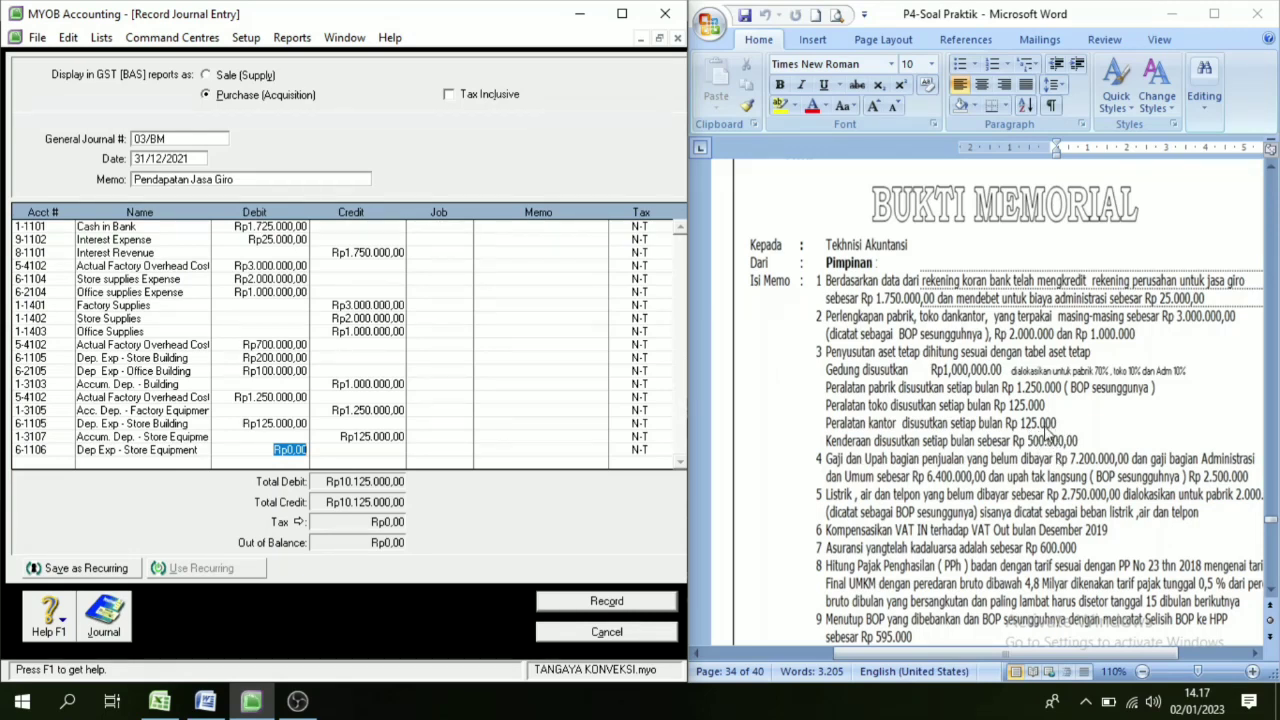
pyautogui.write('125.00')
pyautogui.press('Tab')
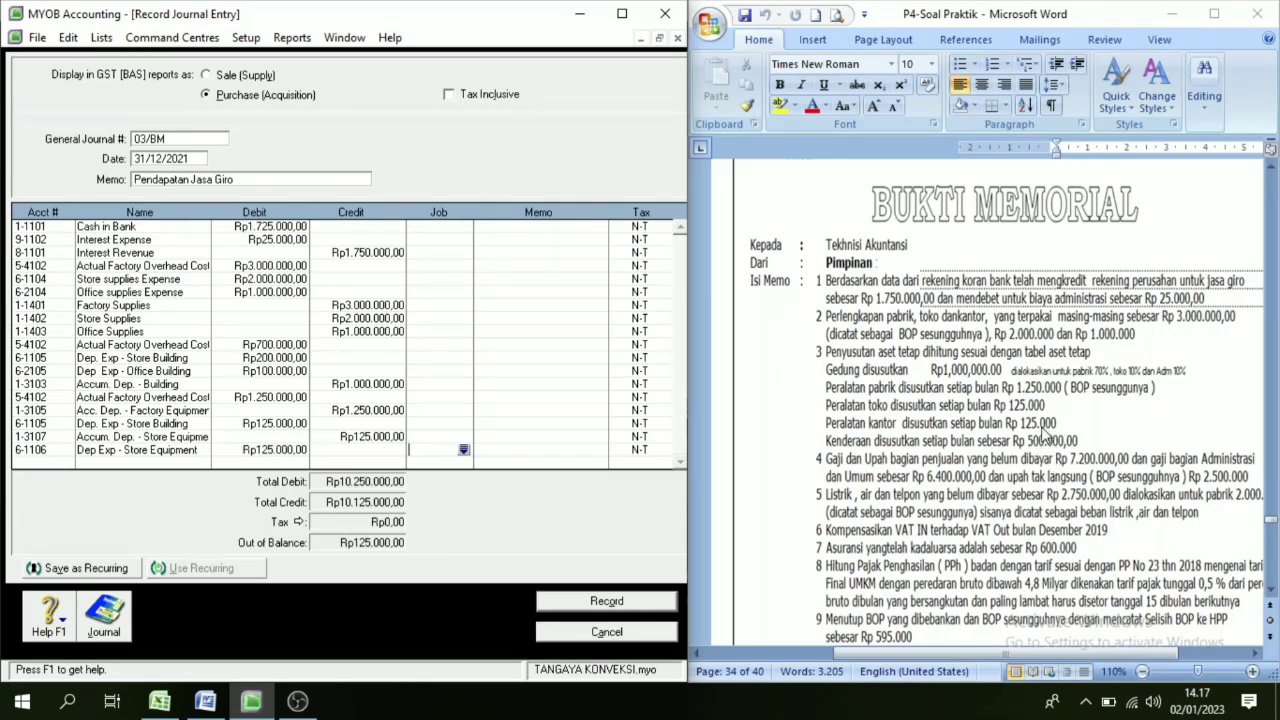
# Add account 1-3109 Accum. Dep. - Office Equipment on the next journal line with a credit of Rp125.000,00.
pyautogui.click(57, 464)
pyautogui.click(66, 463)
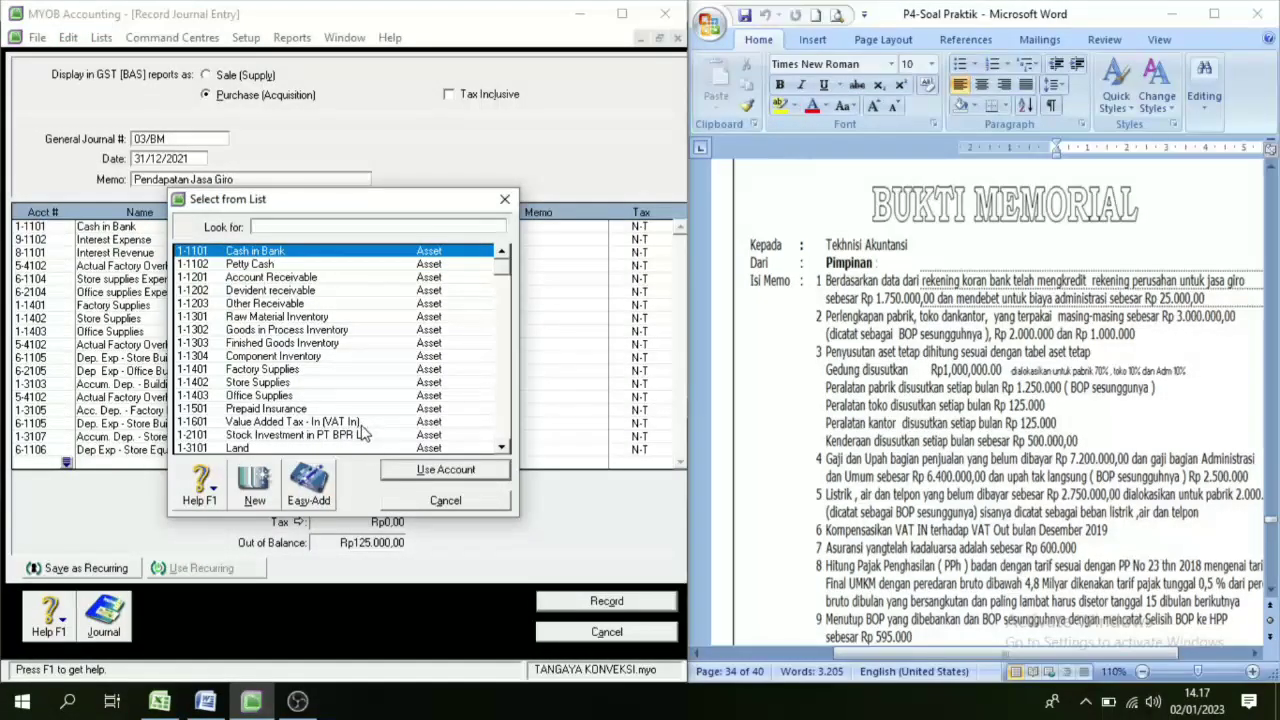
pyautogui.scroll(-4, 327, 381)
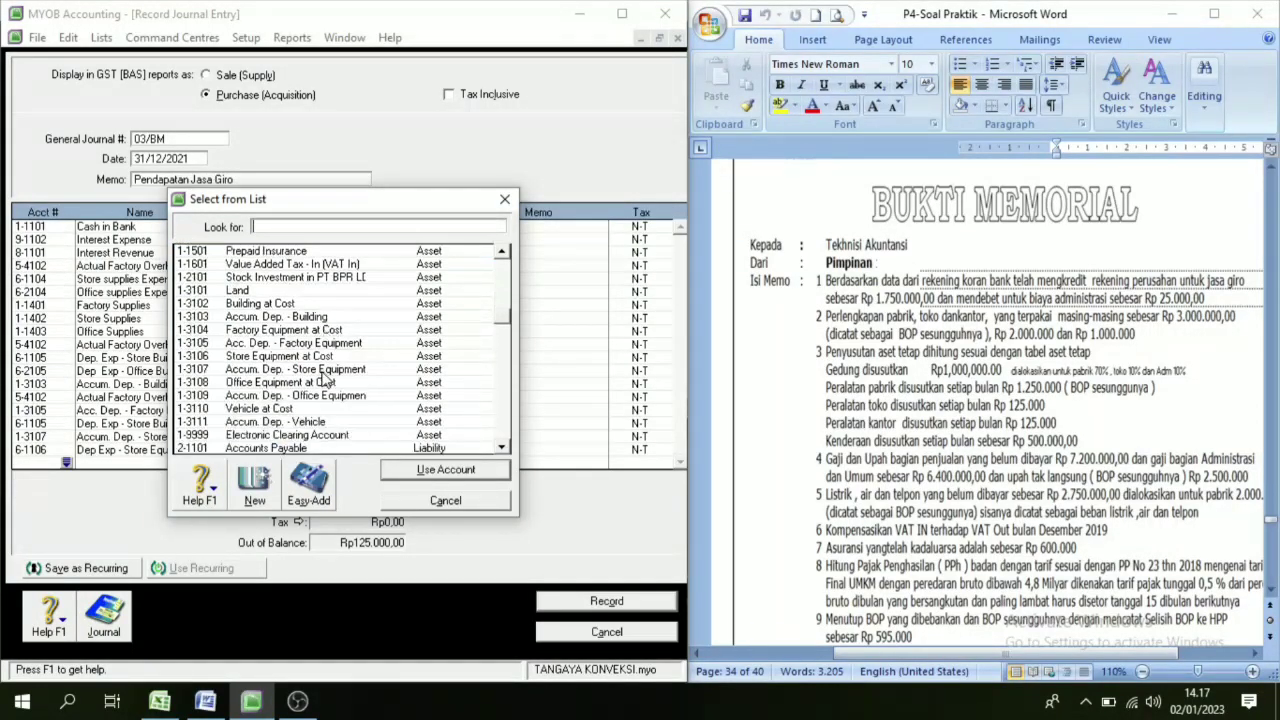
pyautogui.scroll(-12, 327, 381)
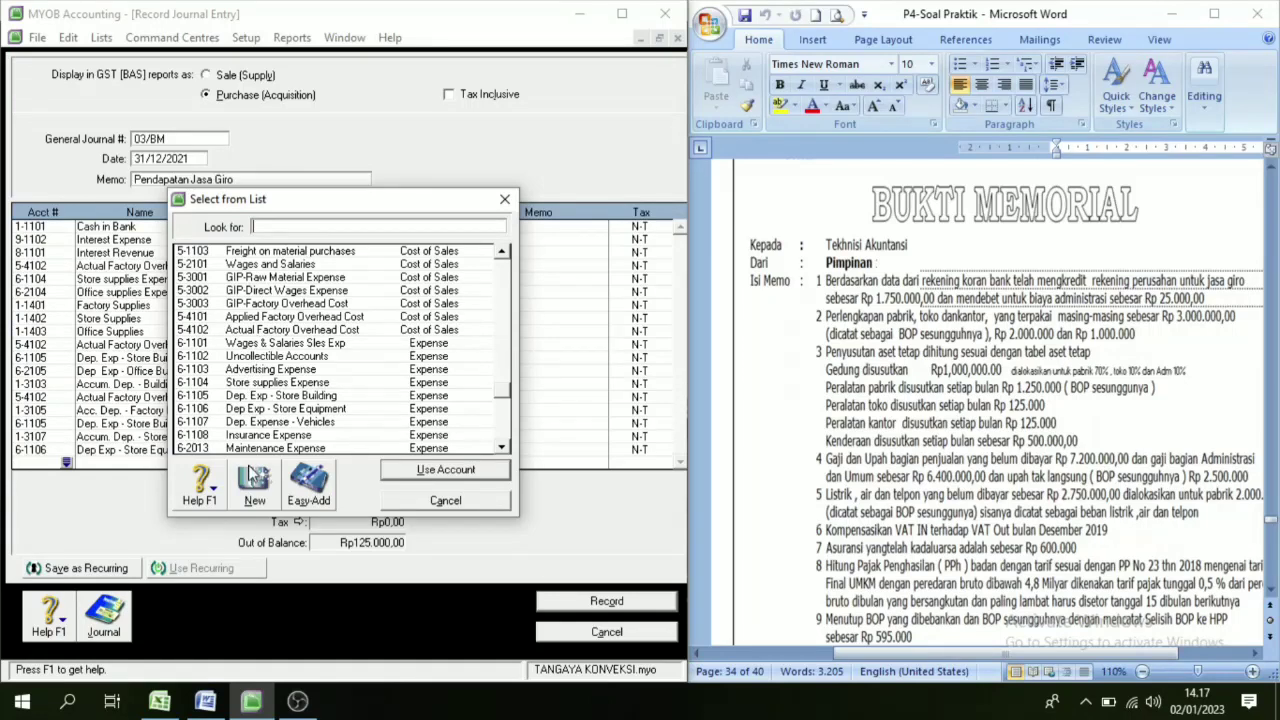
pyautogui.scroll(-2, 244, 392)
pyautogui.scroll(-1, 243, 420)
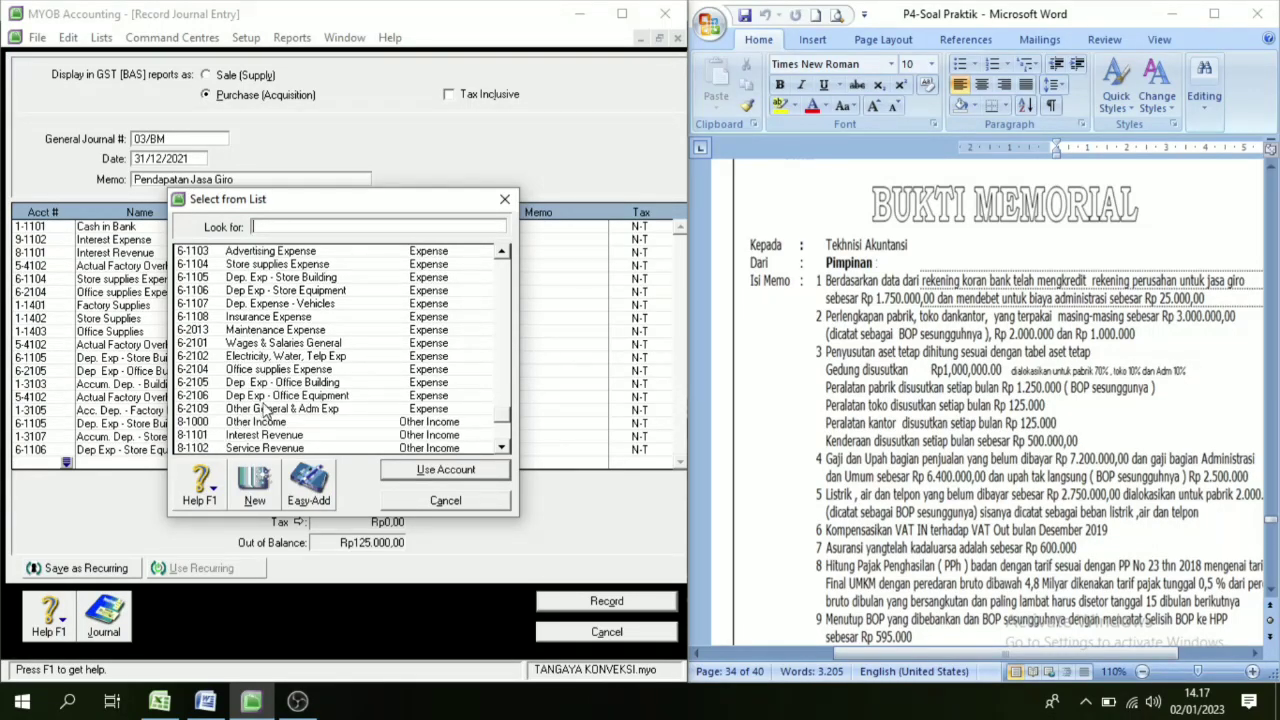
pyautogui.scroll(-2, 265, 412)
pyautogui.scroll(20, 255, 395)
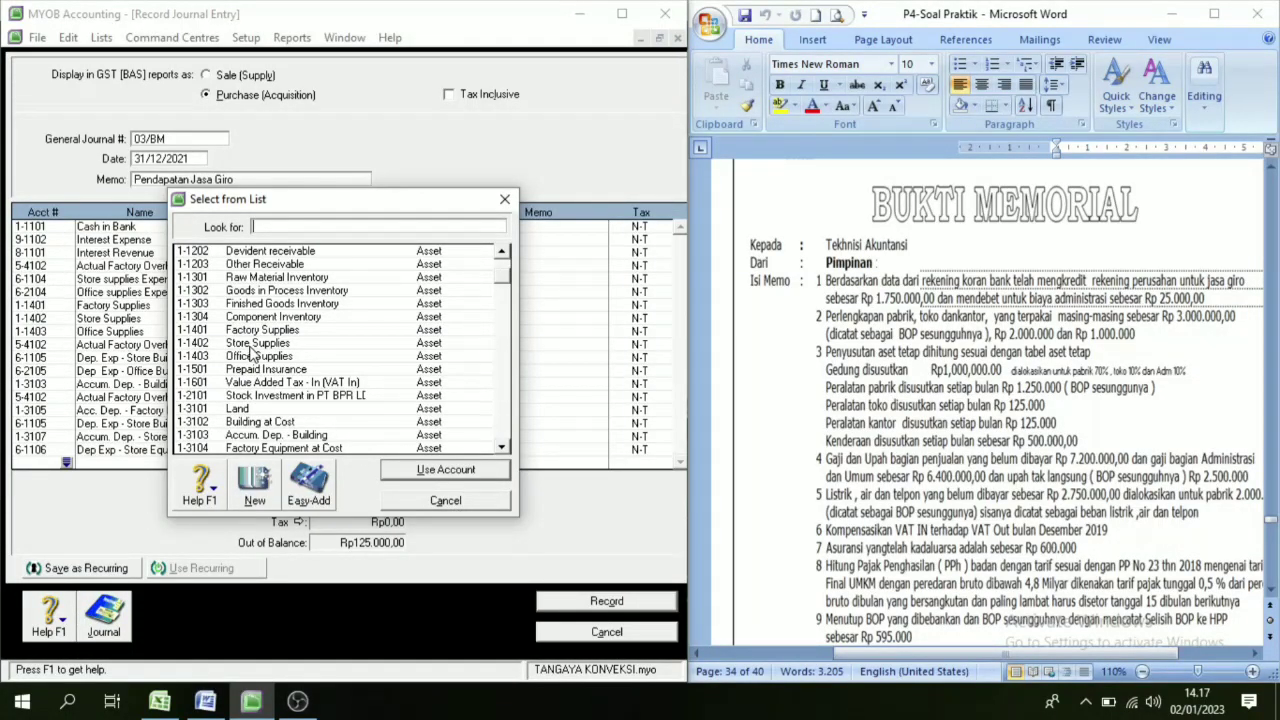
pyautogui.scroll(-2, 258, 408)
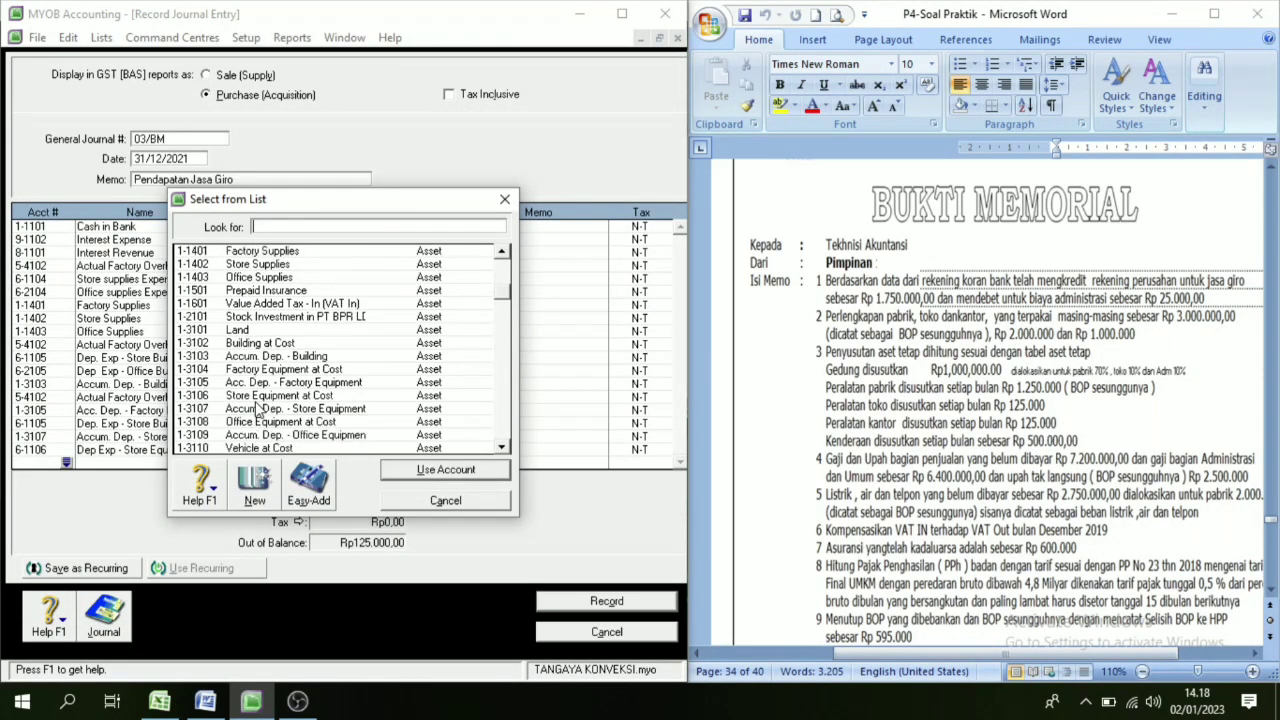
pyautogui.click(290, 436)
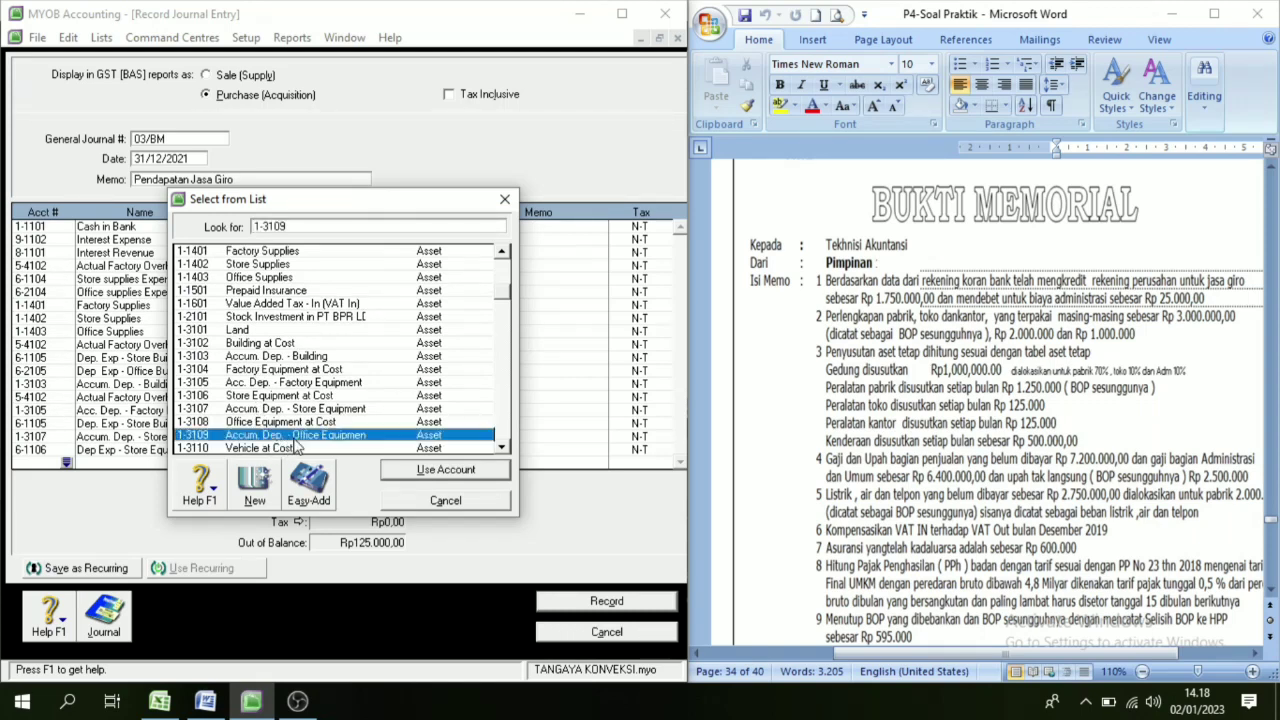
pyautogui.click(430, 470)
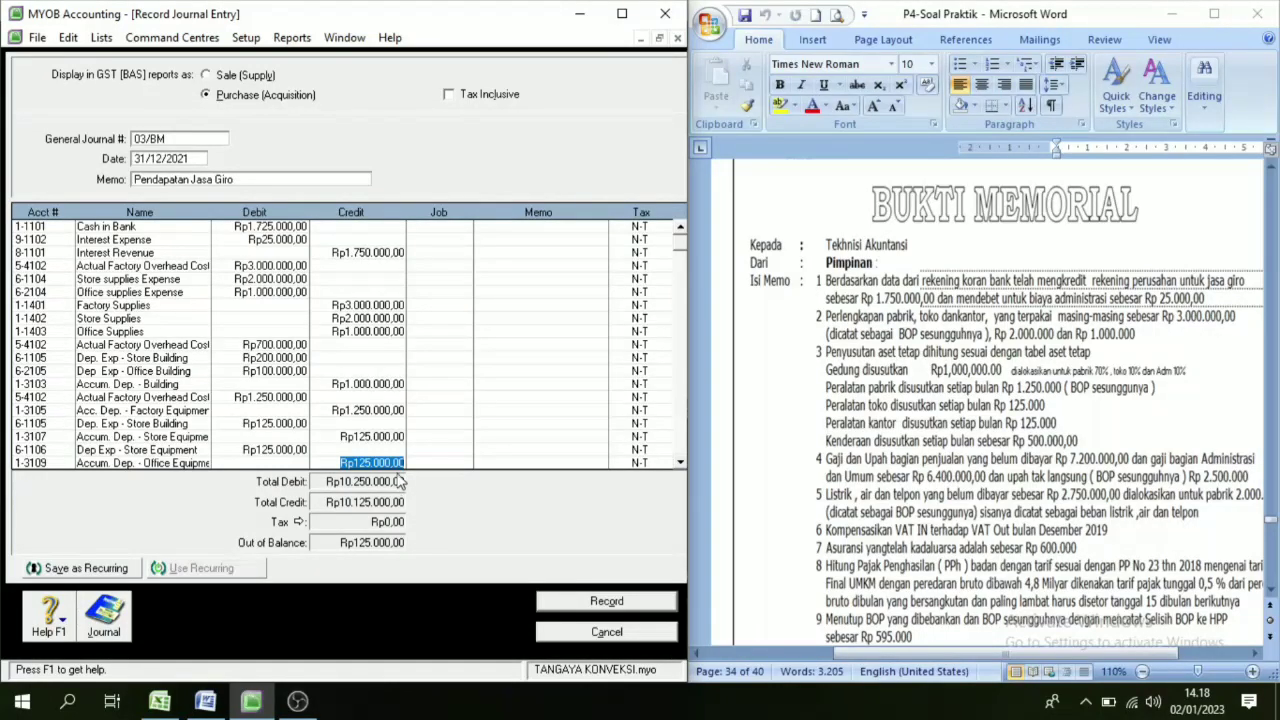
pyautogui.press('Tab')
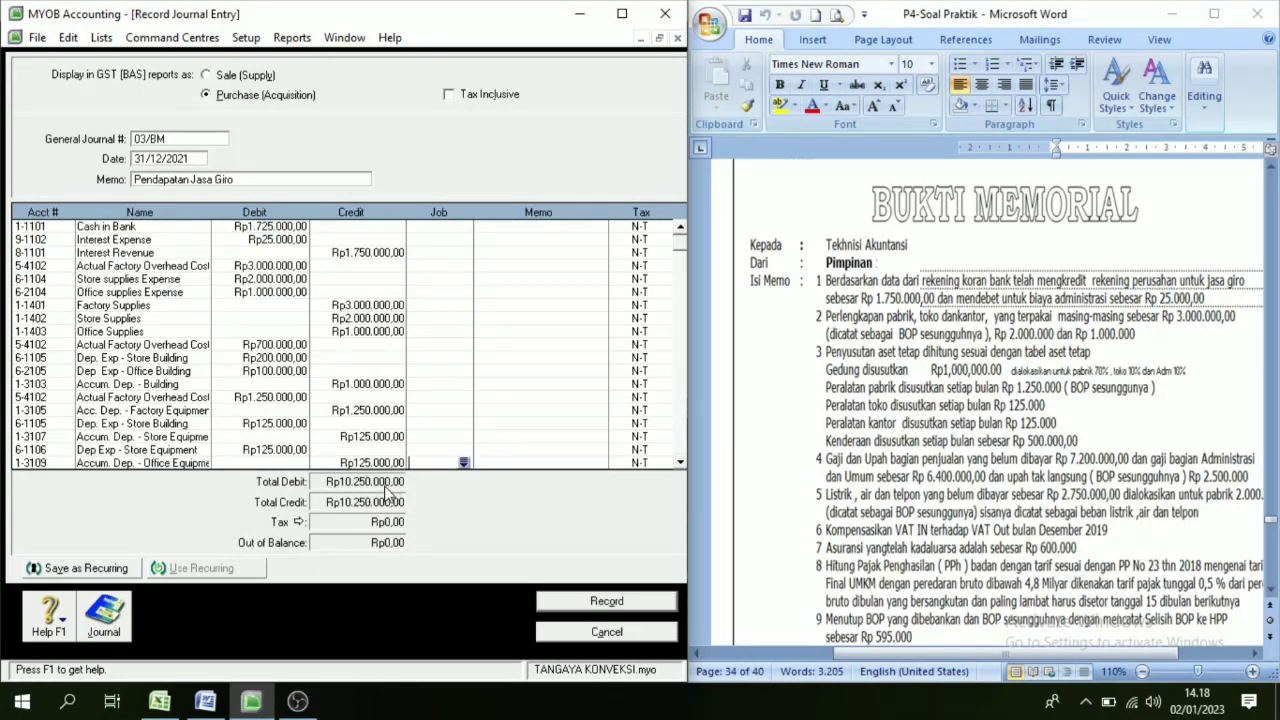
# For vehicle depreciation, add account 6-1107 Dep. Expense - Vehicles on the next journal line with a debit of Rp500.000,00.
pyautogui.scroll(-1, 233, 440)
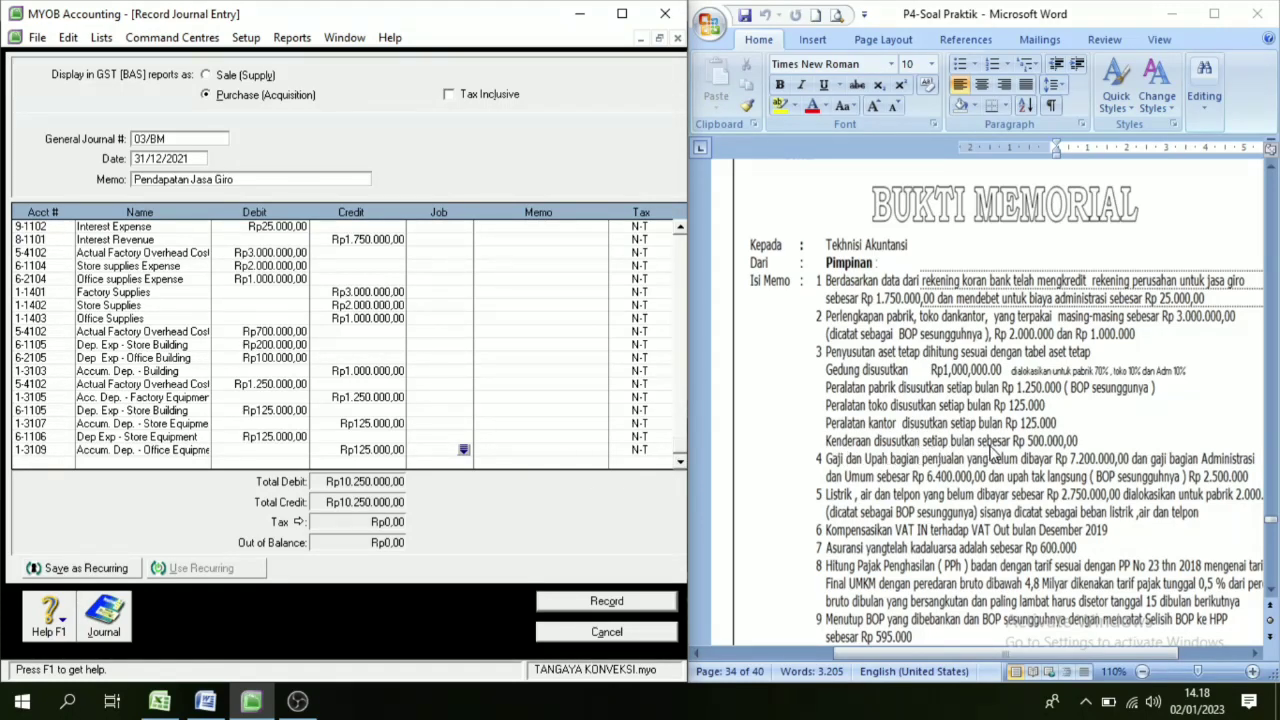
pyautogui.click(63, 463)
pyautogui.click(65, 462)
pyautogui.scroll(-15, 285, 417)
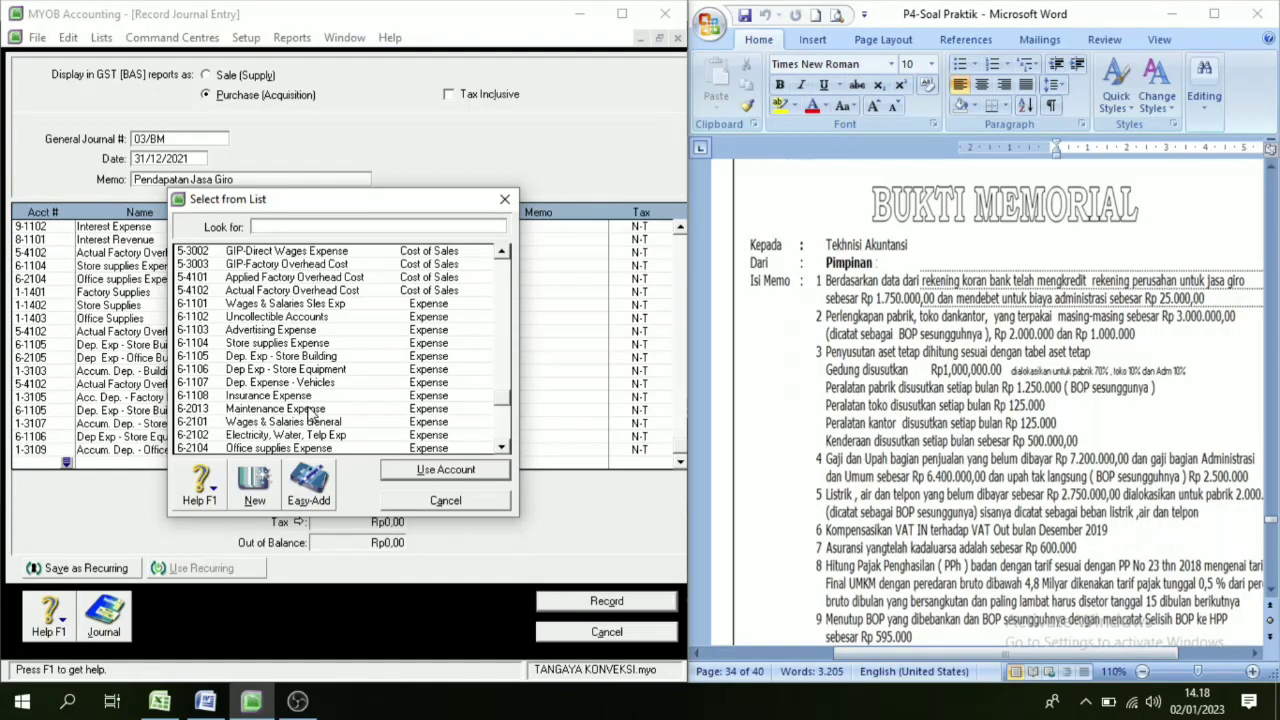
pyautogui.click(318, 385)
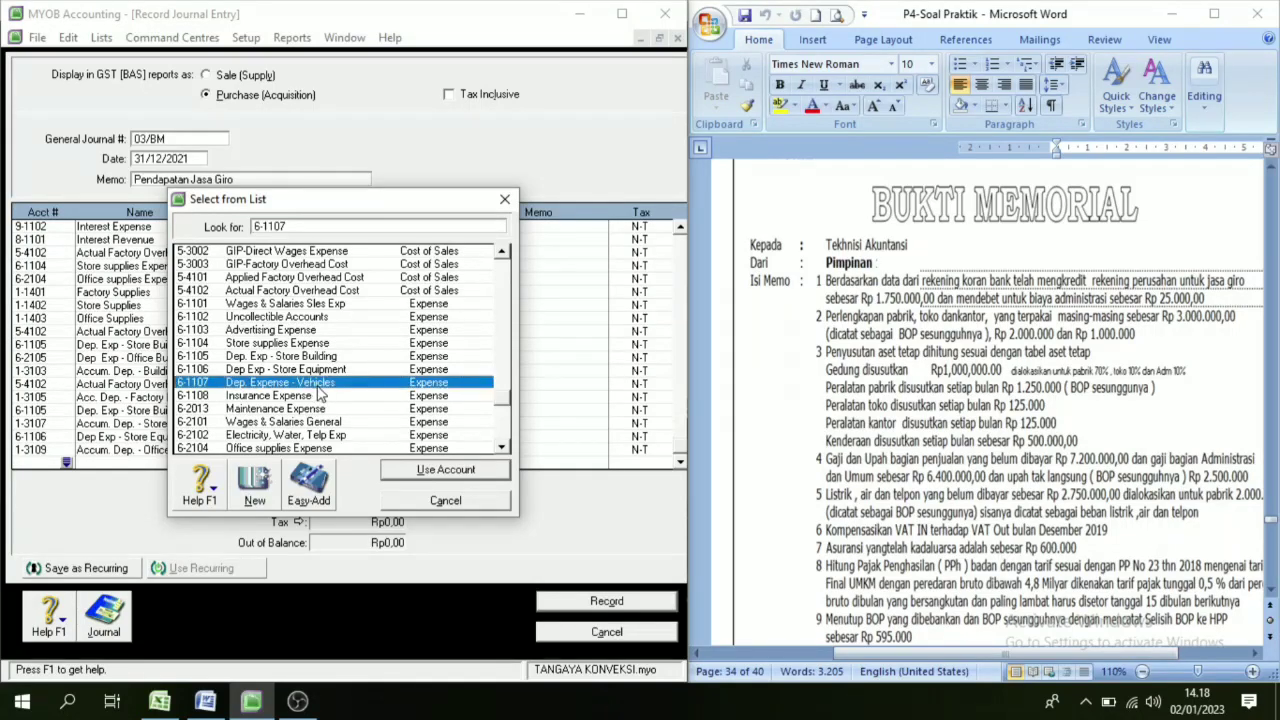
pyautogui.click(446, 470)
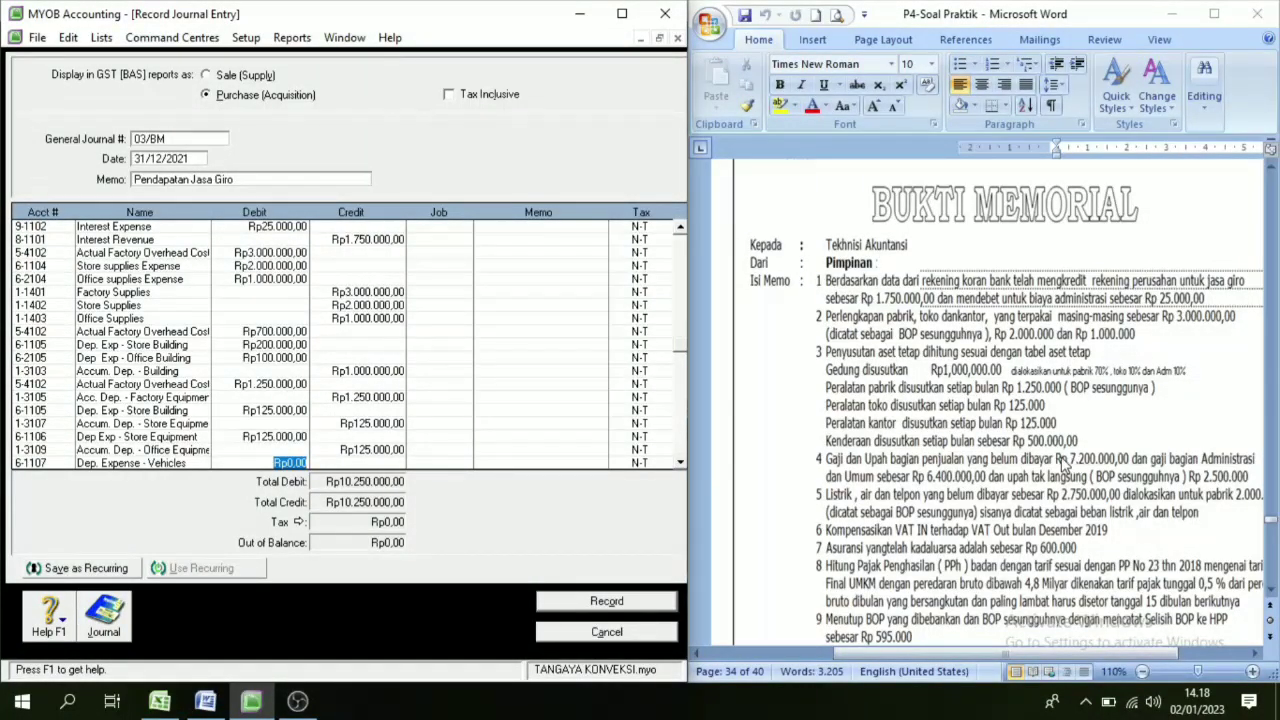
pyautogui.write('500.000')
pyautogui.press('Tab')
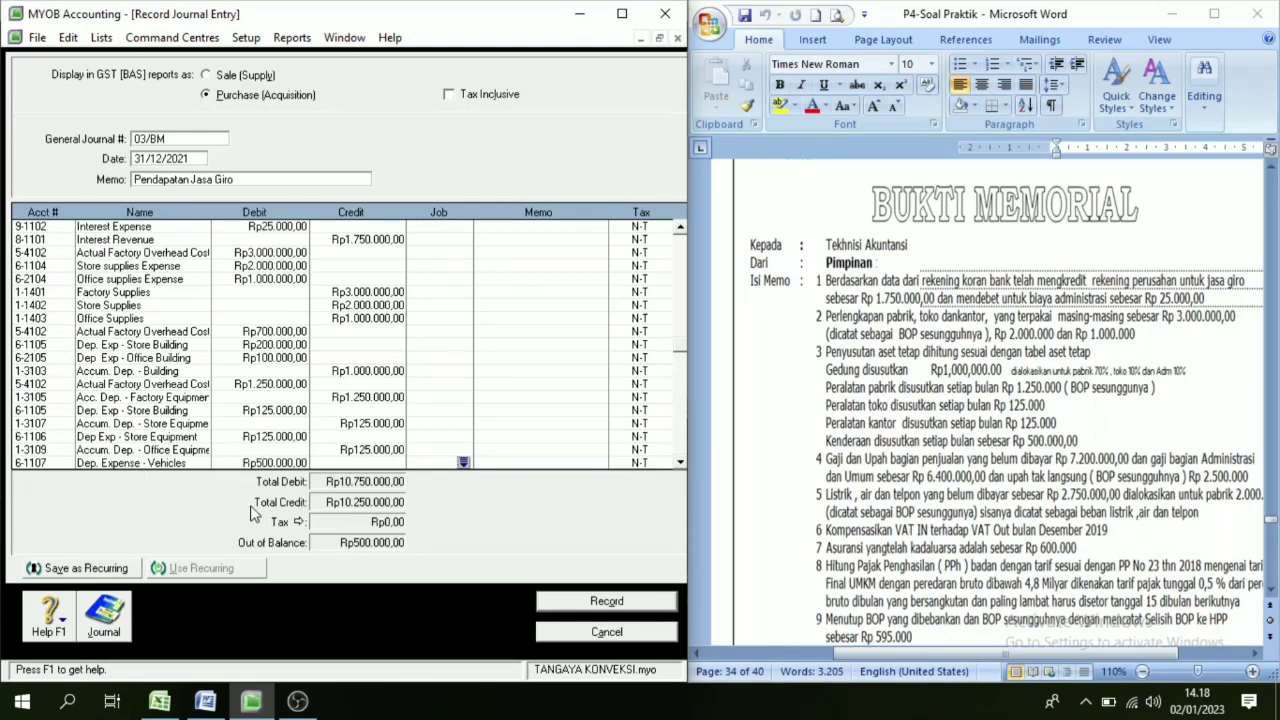
pyautogui.press('Tab')
pyautogui.press('Tab')
pyautogui.click(32, 463)
pyautogui.press('BackSpace')
pyautogui.click(66, 463)
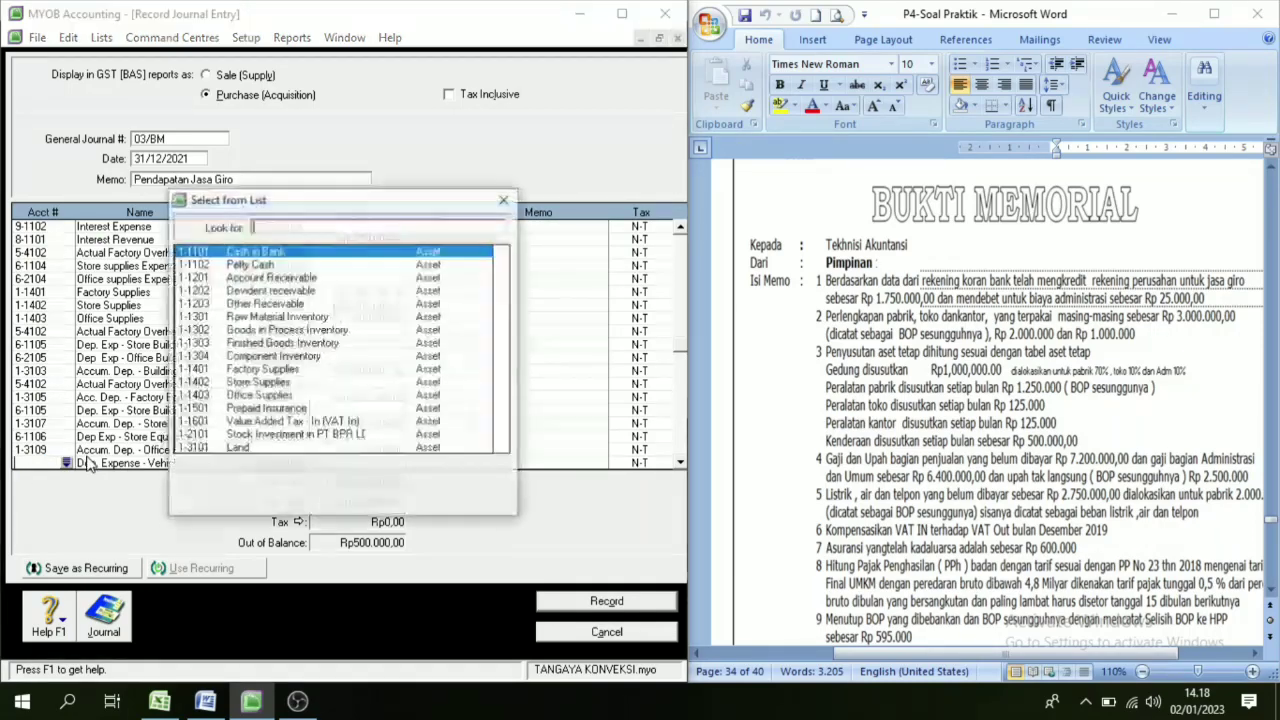
pyautogui.click(435, 498)
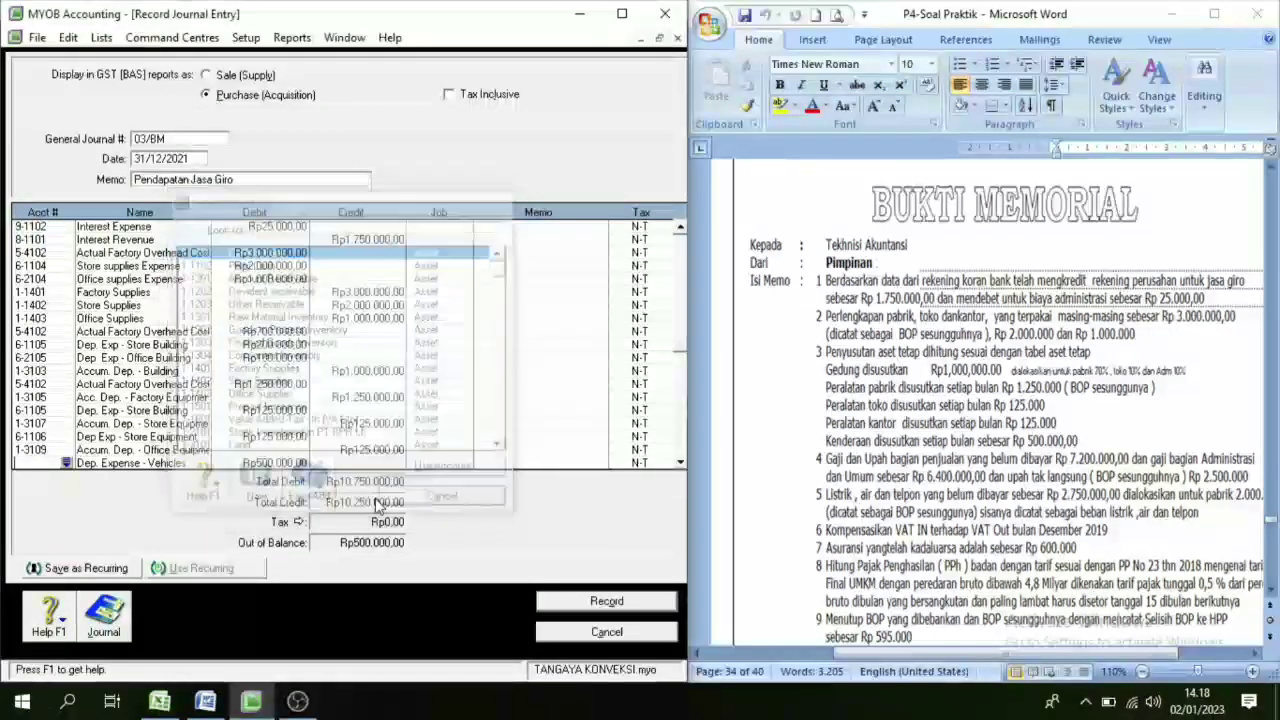
# Remove the unfinished 6-1107 Dep. Expense - Vehicles line from the journal and record entry 03/BM.
pyautogui.click(66, 463)
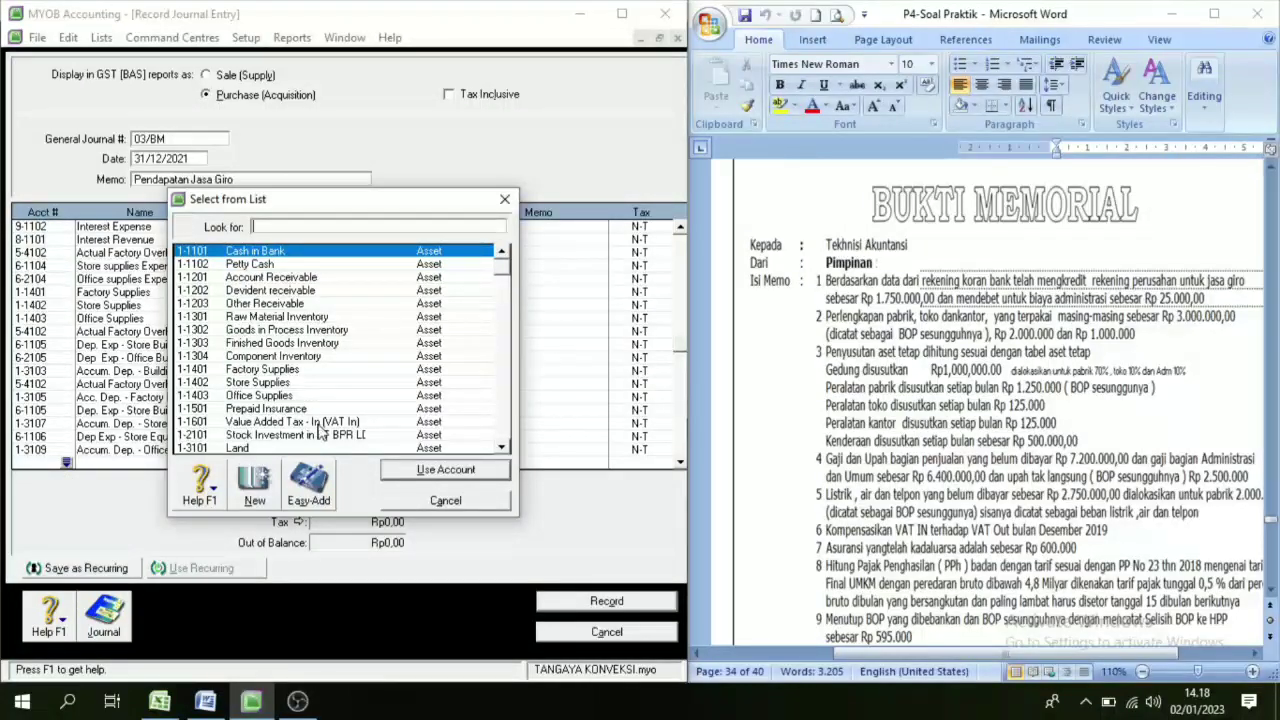
pyautogui.click(446, 501)
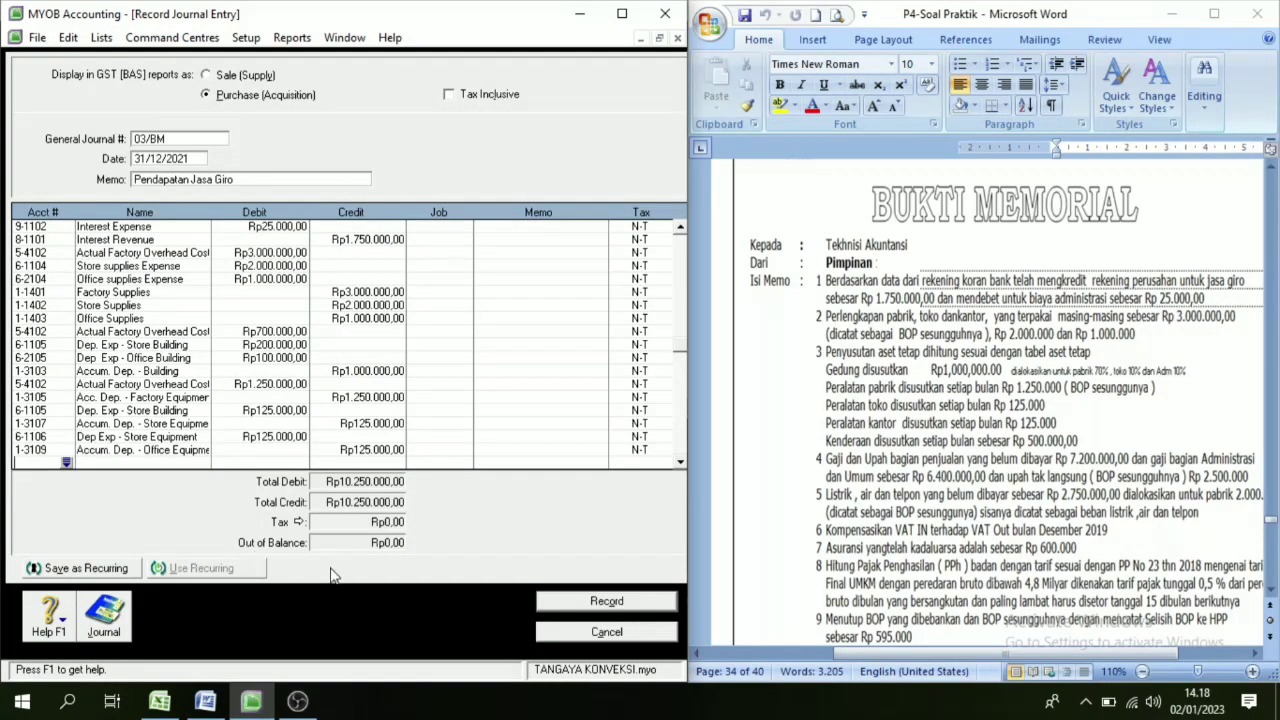
pyautogui.click(598, 603)
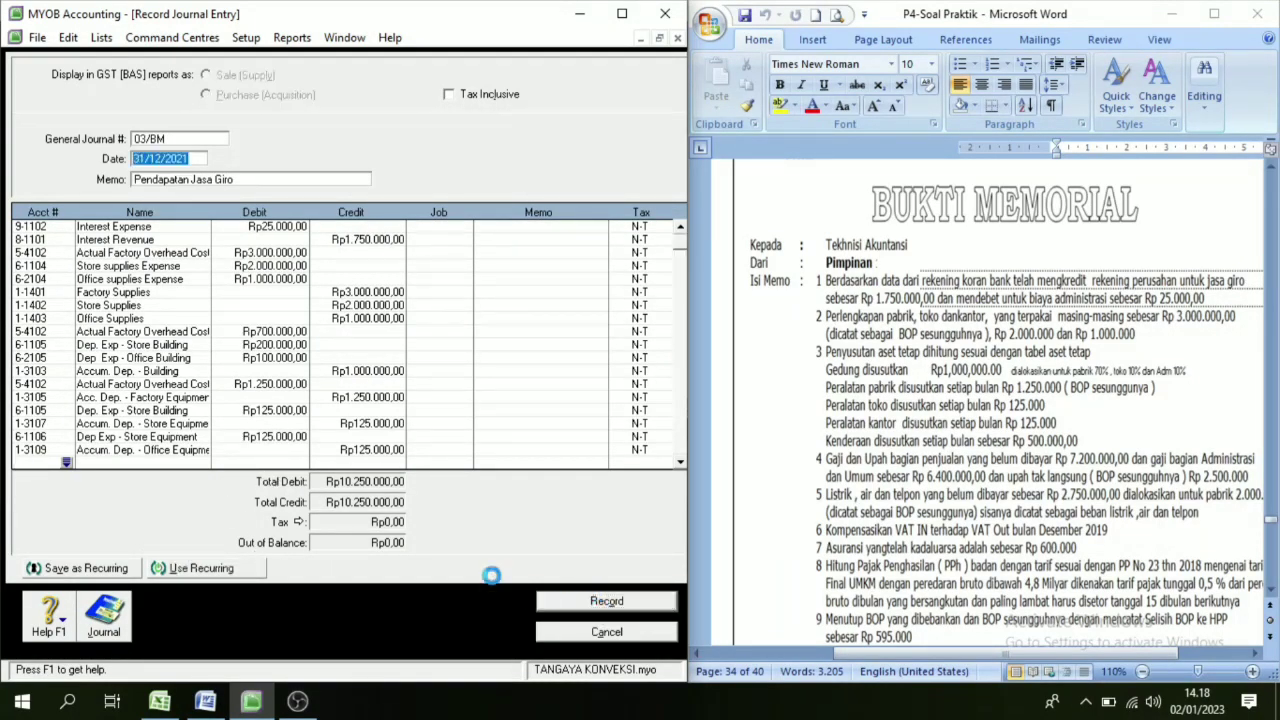
# Give the new journal entry the number 03/BM and the memo "Penyusutann asset tetap".
pyautogui.click(176, 143)
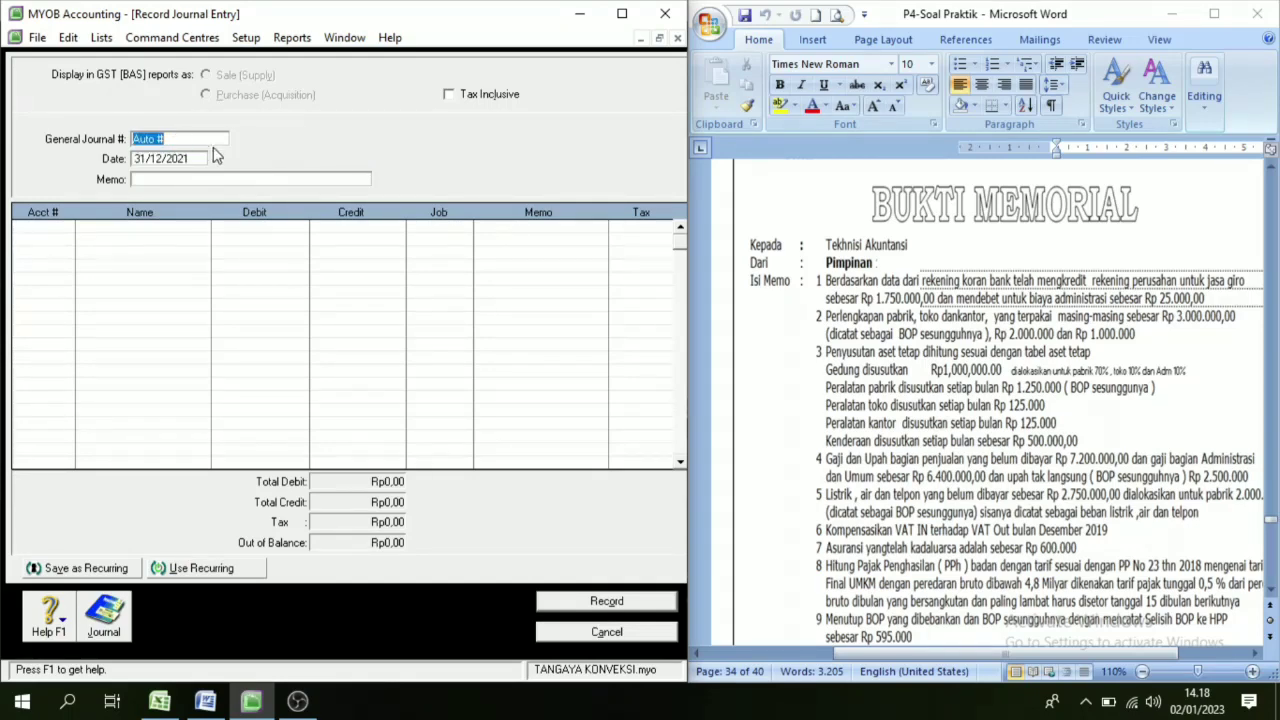
pyautogui.scroll(3, 873, 237)
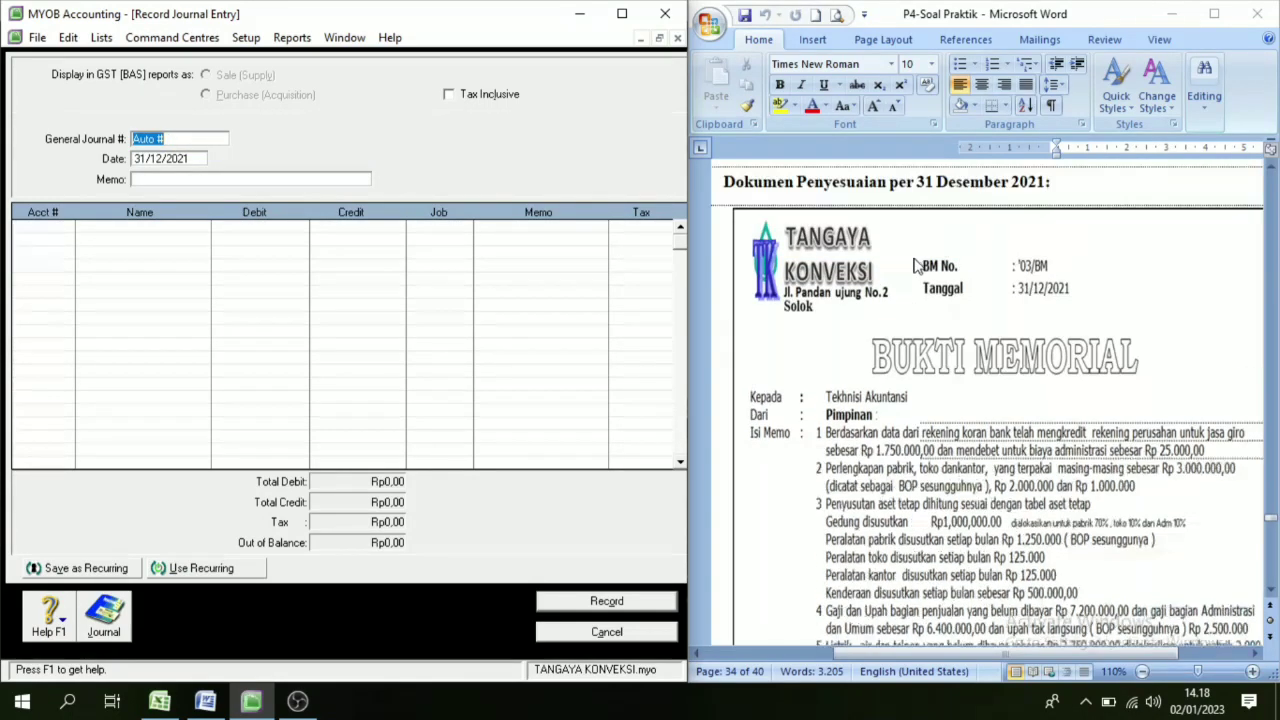
pyautogui.write('03/BM')
pyautogui.press('Tab')
pyautogui.press('Tab')
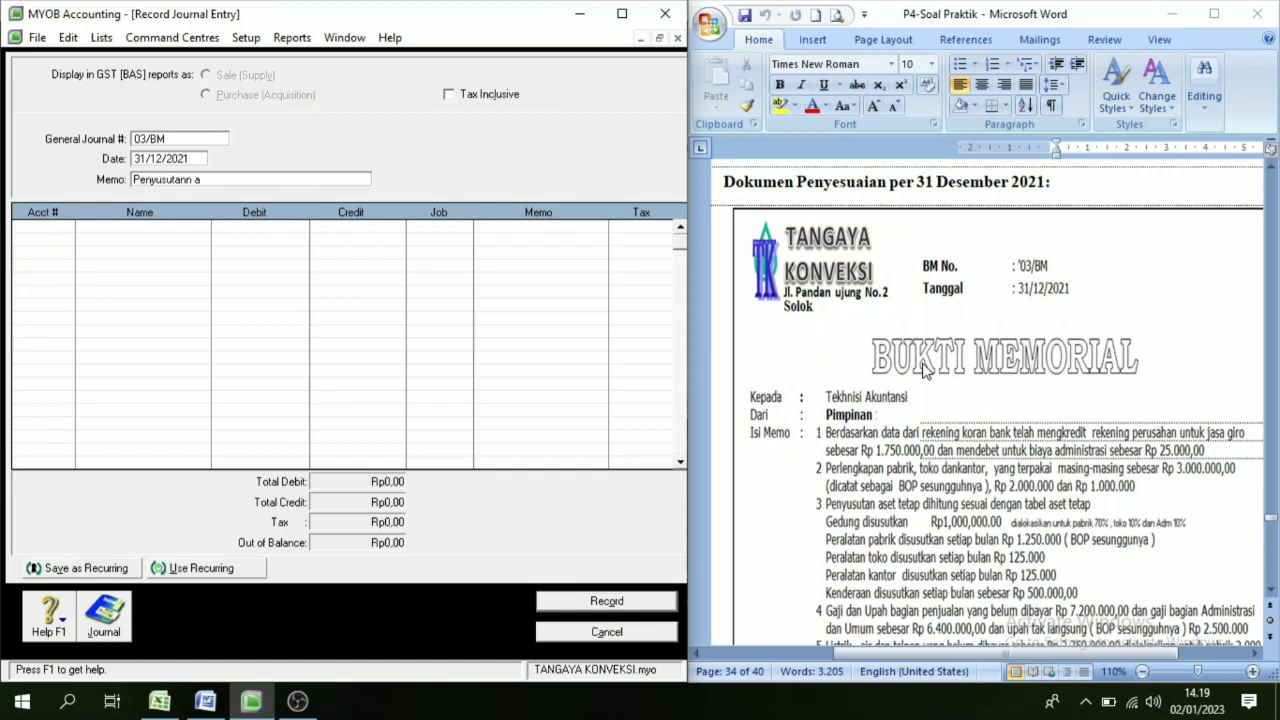
pyautogui.write('asset tetap')
# Add account 6-1107 Dep. Expense - Vehicles on the first journal line with a debit of Rp500.000,00.
pyautogui.click(45, 228)
pyautogui.click(66, 228)
pyautogui.scroll(-6, 282, 378)
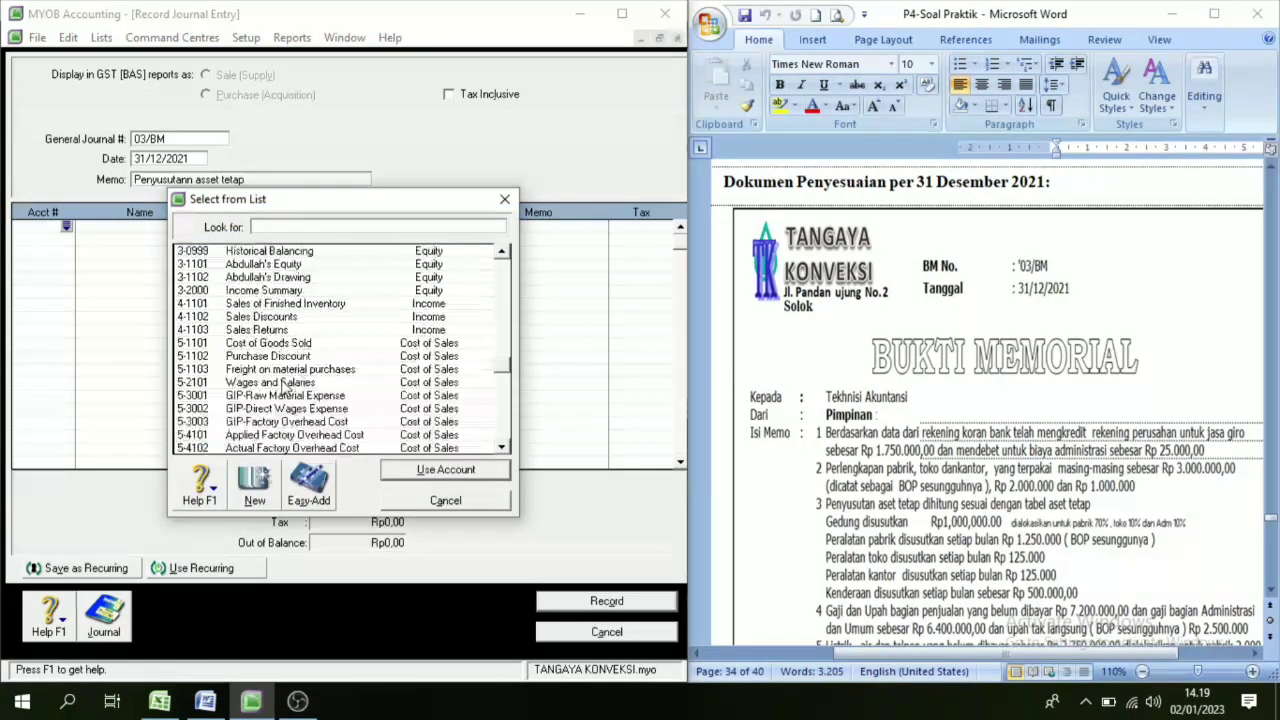
pyautogui.scroll(-4, 274, 390)
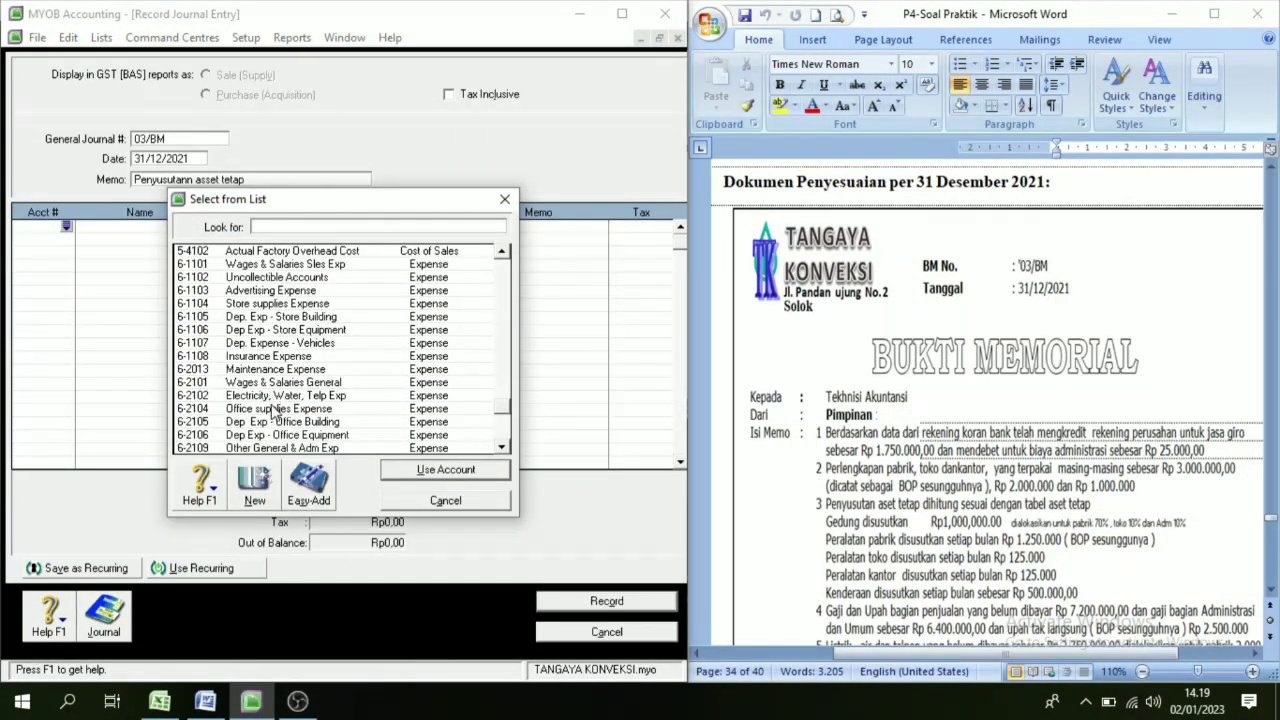
pyautogui.scroll(-2, 300, 450)
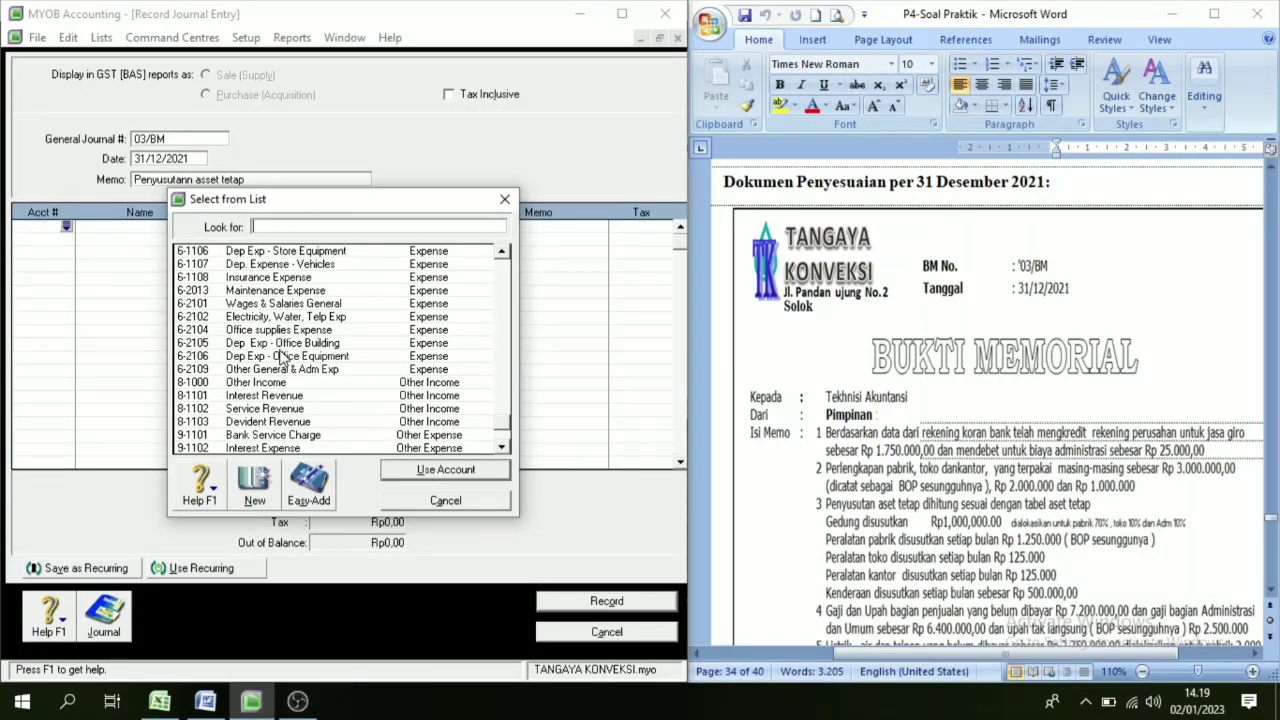
pyautogui.click(310, 265)
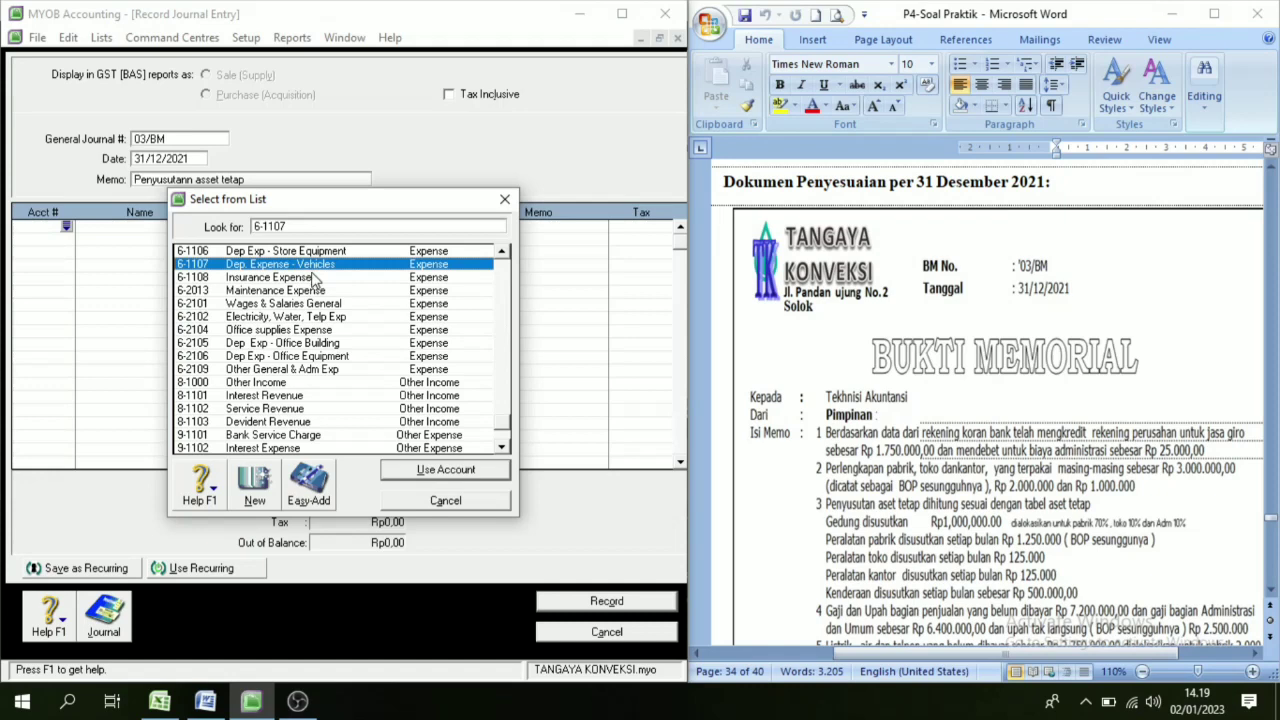
pyautogui.click(472, 474)
pyautogui.write('5')
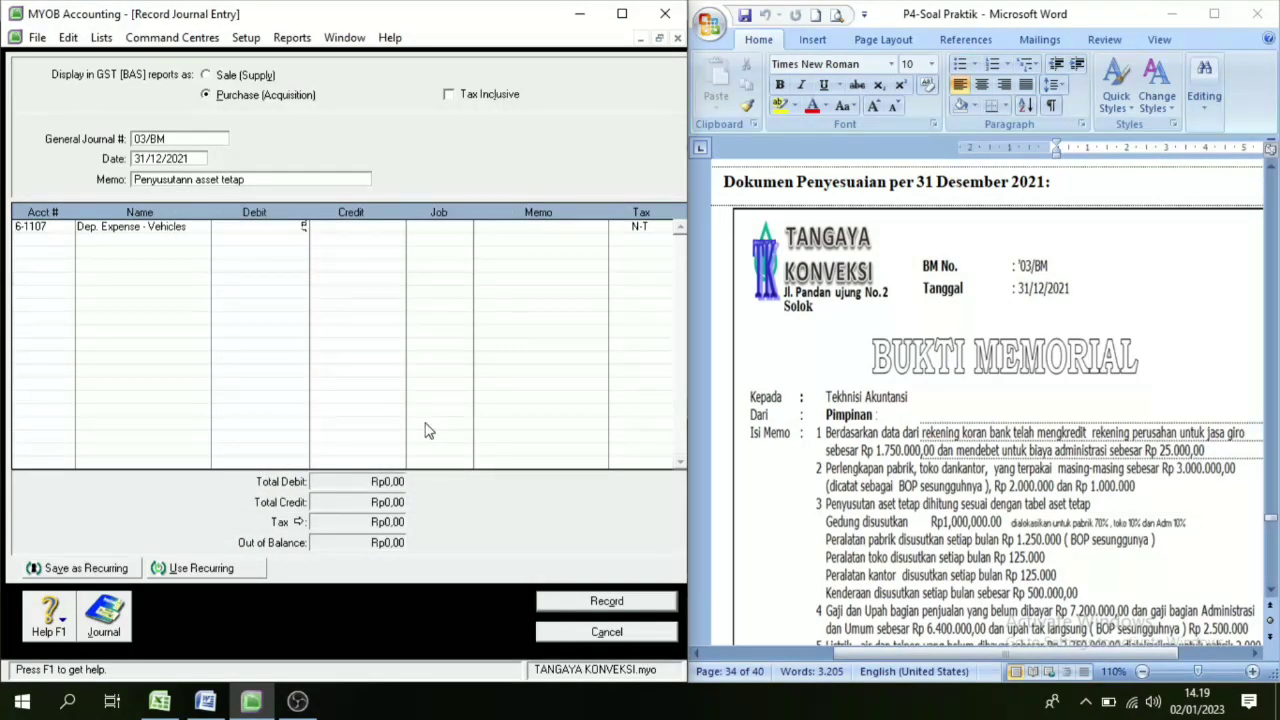
pyautogui.write('00.000')
pyautogui.press('Tab')
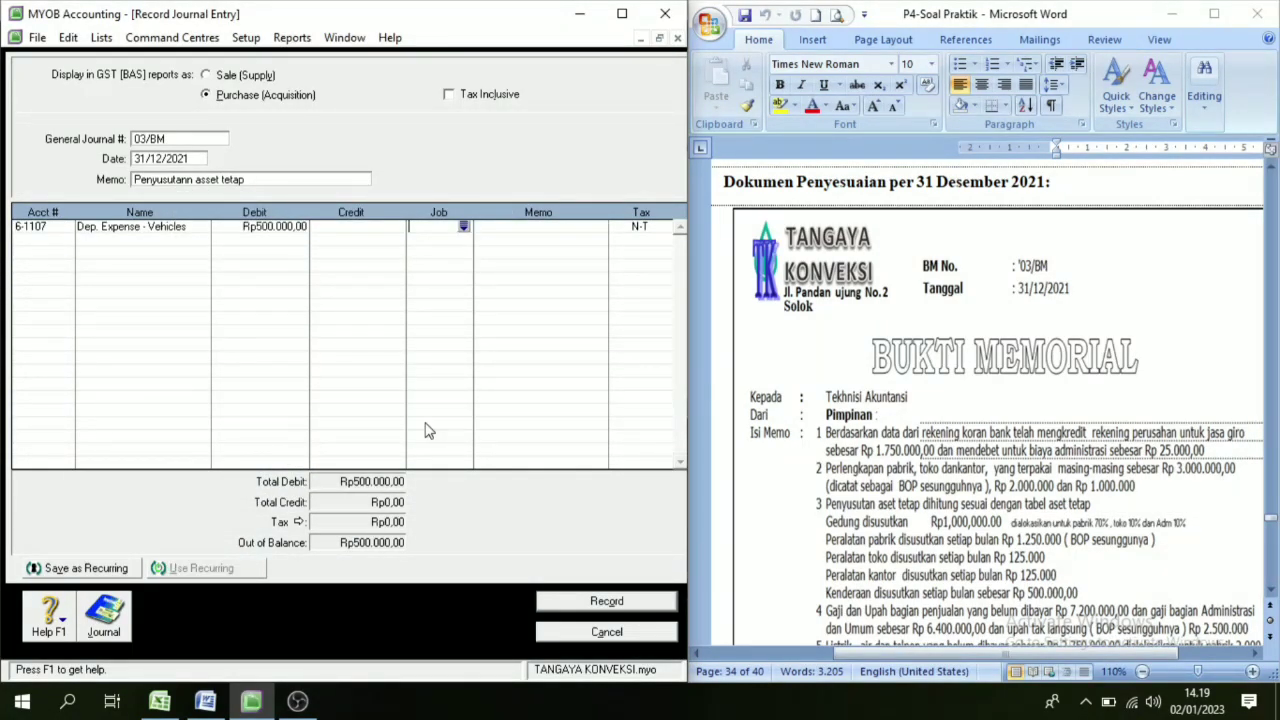
# Add account 1-3111 Accum. Dep. - Vehicle on the next journal line with a credit of Rp500.000,00.
pyautogui.click(55, 240)
pyautogui.click(66, 240)
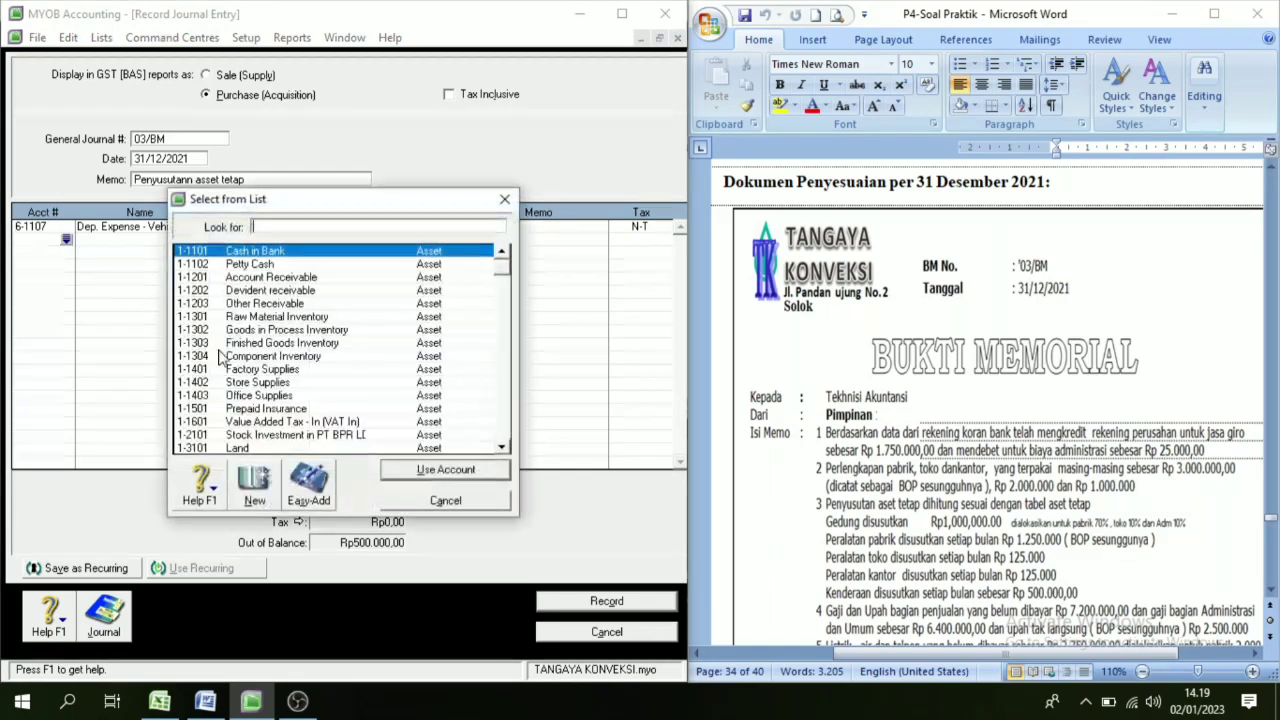
pyautogui.scroll(-2, 258, 410)
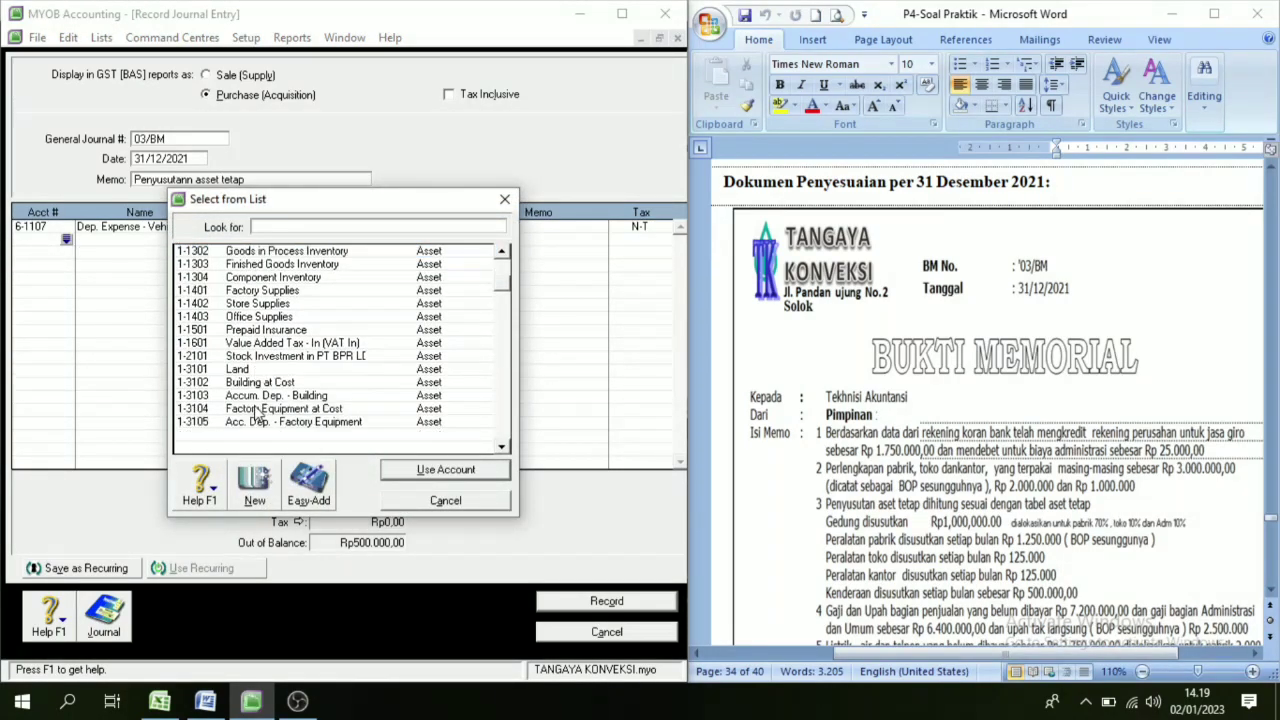
pyautogui.scroll(-2, 258, 410)
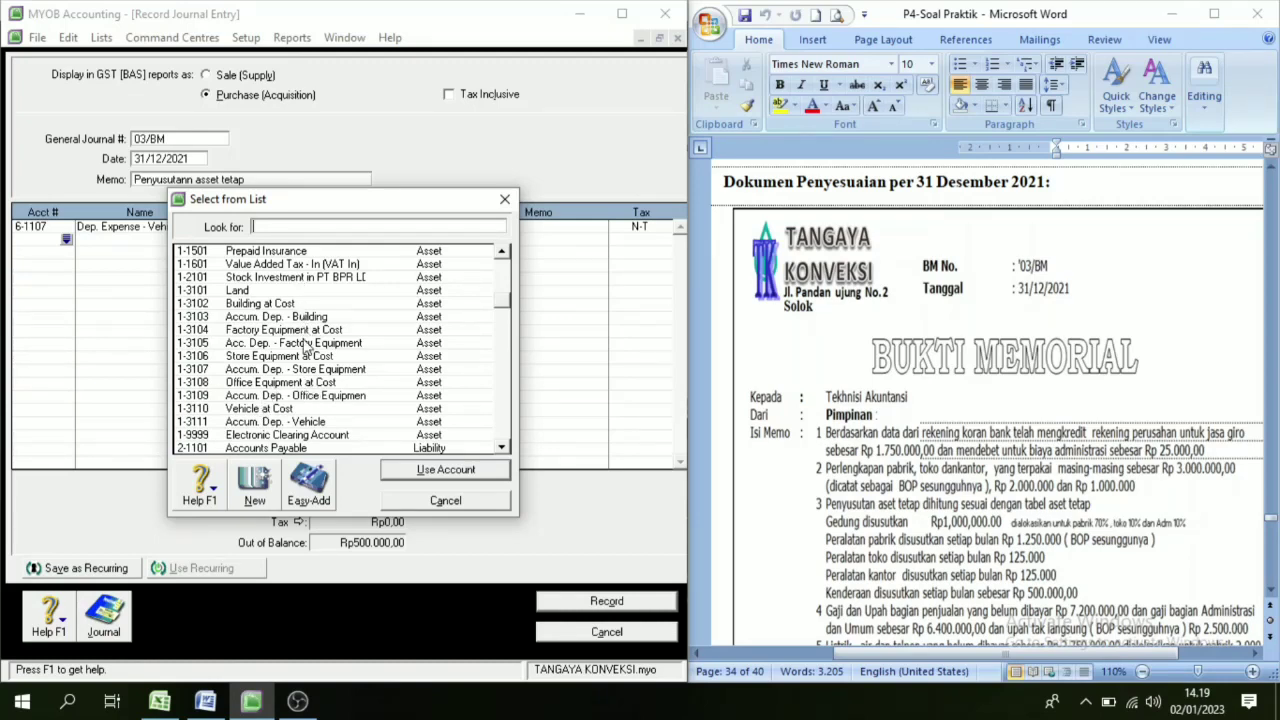
pyautogui.click(278, 428)
pyautogui.click(444, 470)
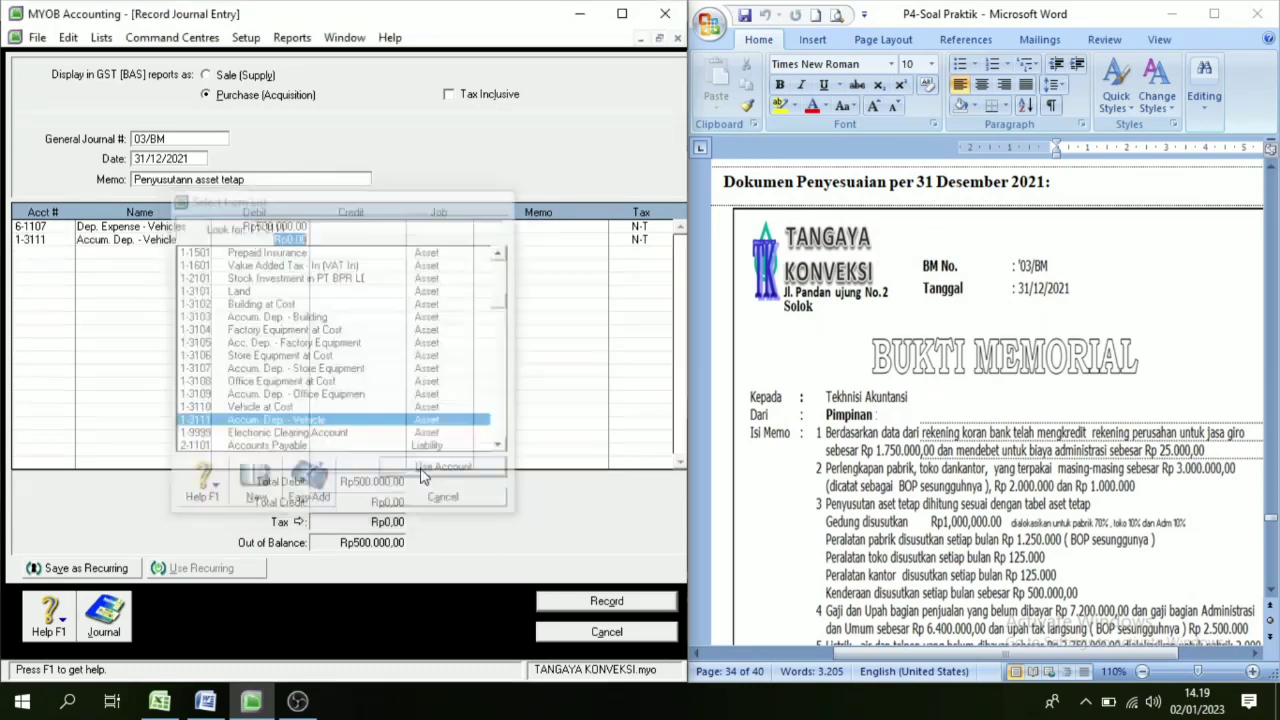
pyautogui.press('Tab')
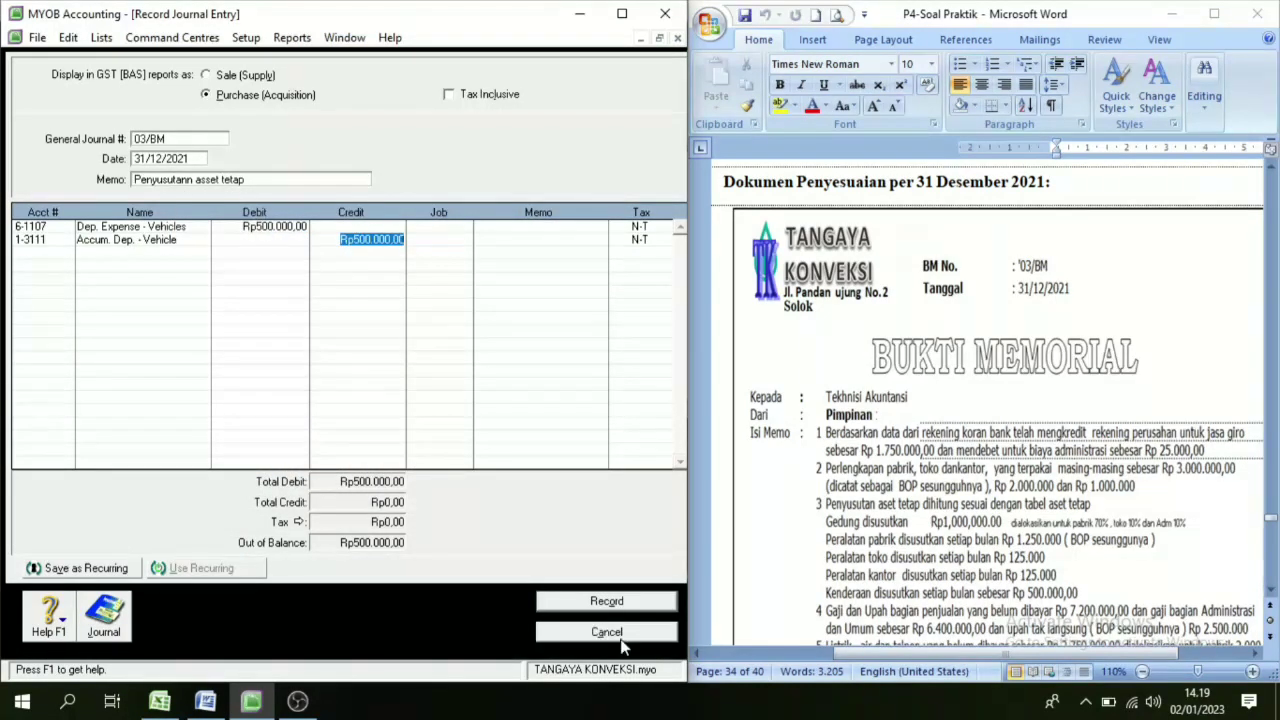
# Commit the accumulated depreciation credit, record the vehicle depreciation entry and close the journal entry form.
pyautogui.click(616, 606)
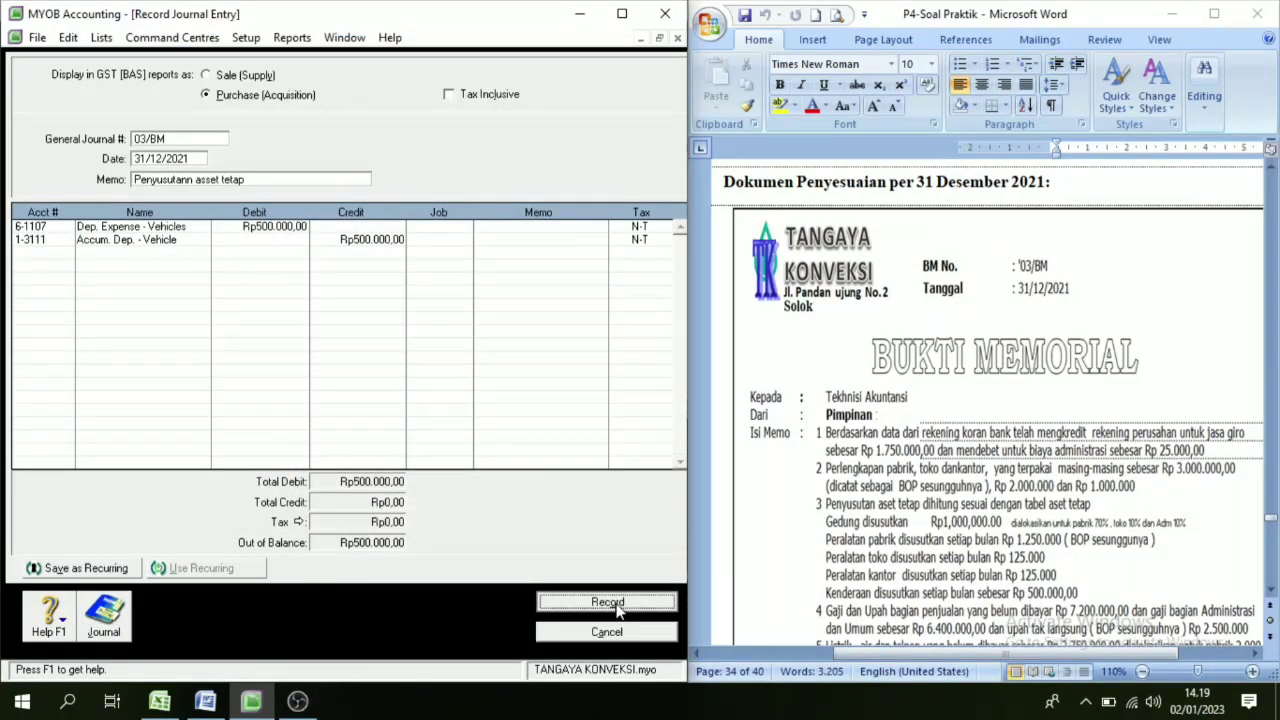
pyautogui.click(408, 388)
pyautogui.press('Tab')
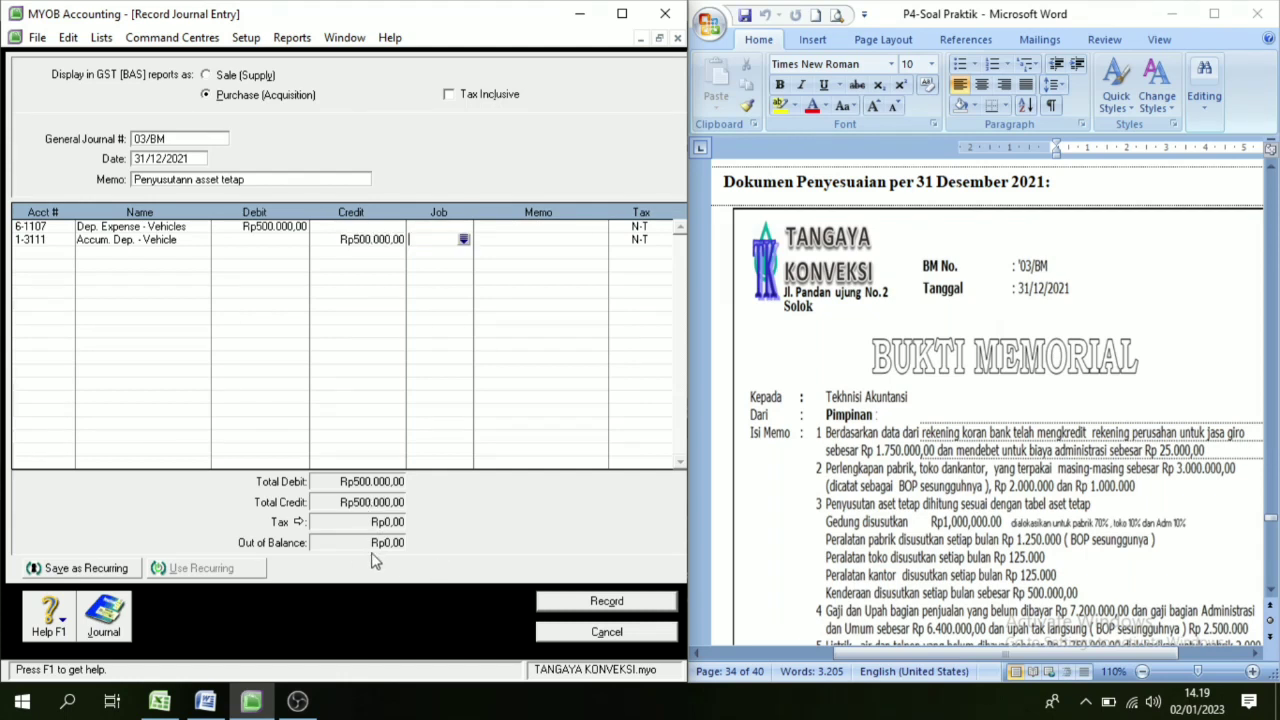
pyautogui.click(633, 605)
pyautogui.click(640, 632)
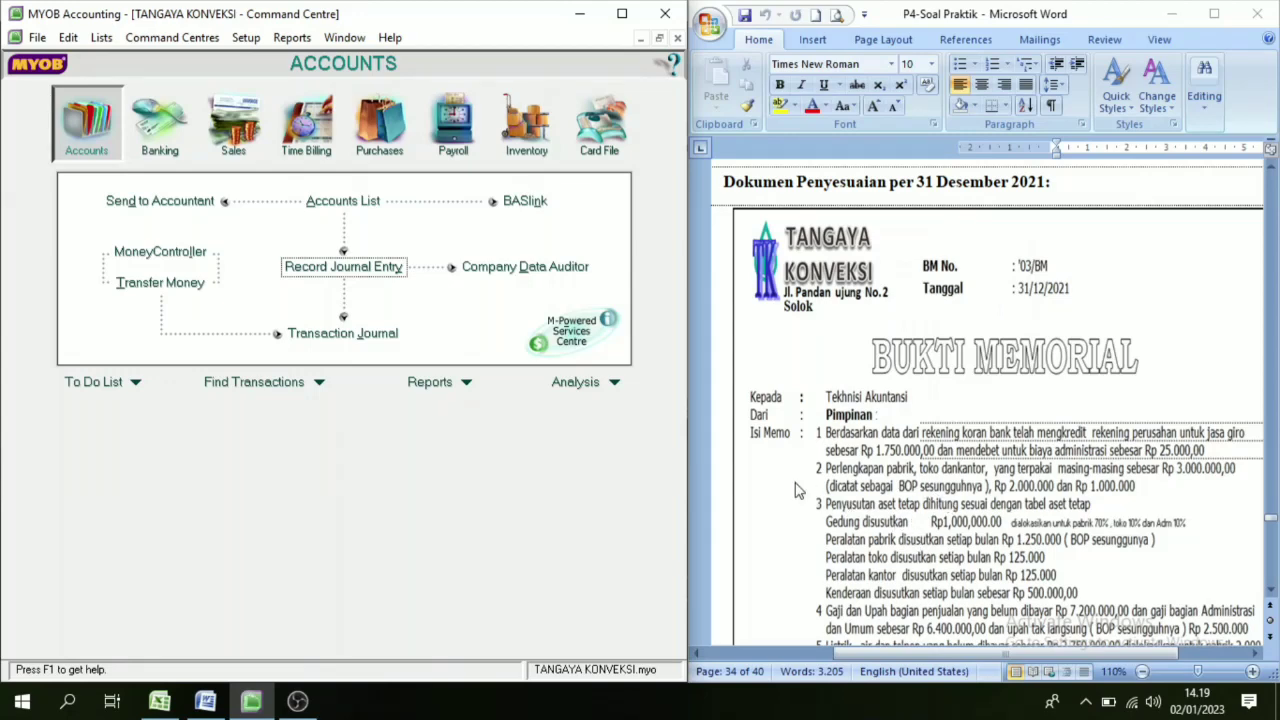
# For memo item 4, open a new journal entry numbered 03/BM with the memo "Hutang Biaya".
pyautogui.scroll(-4, 815, 583)
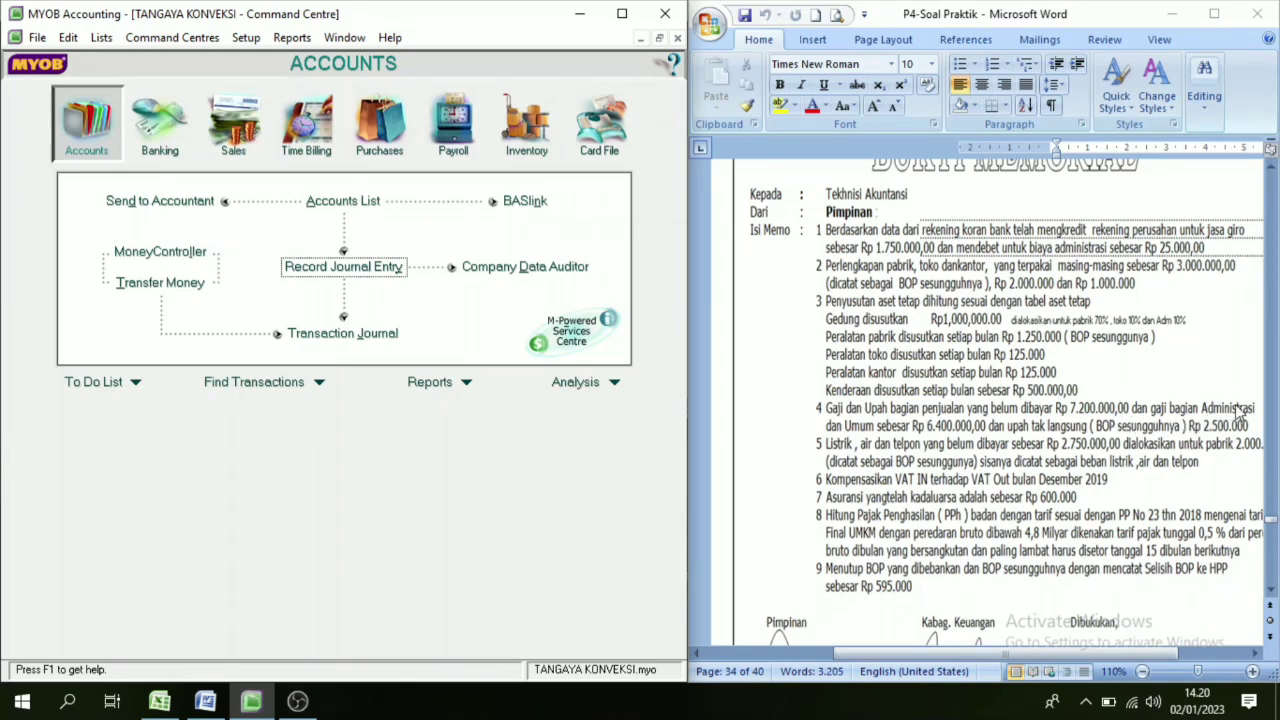
pyautogui.moveTo(878, 656); pyautogui.dragTo(903, 658)
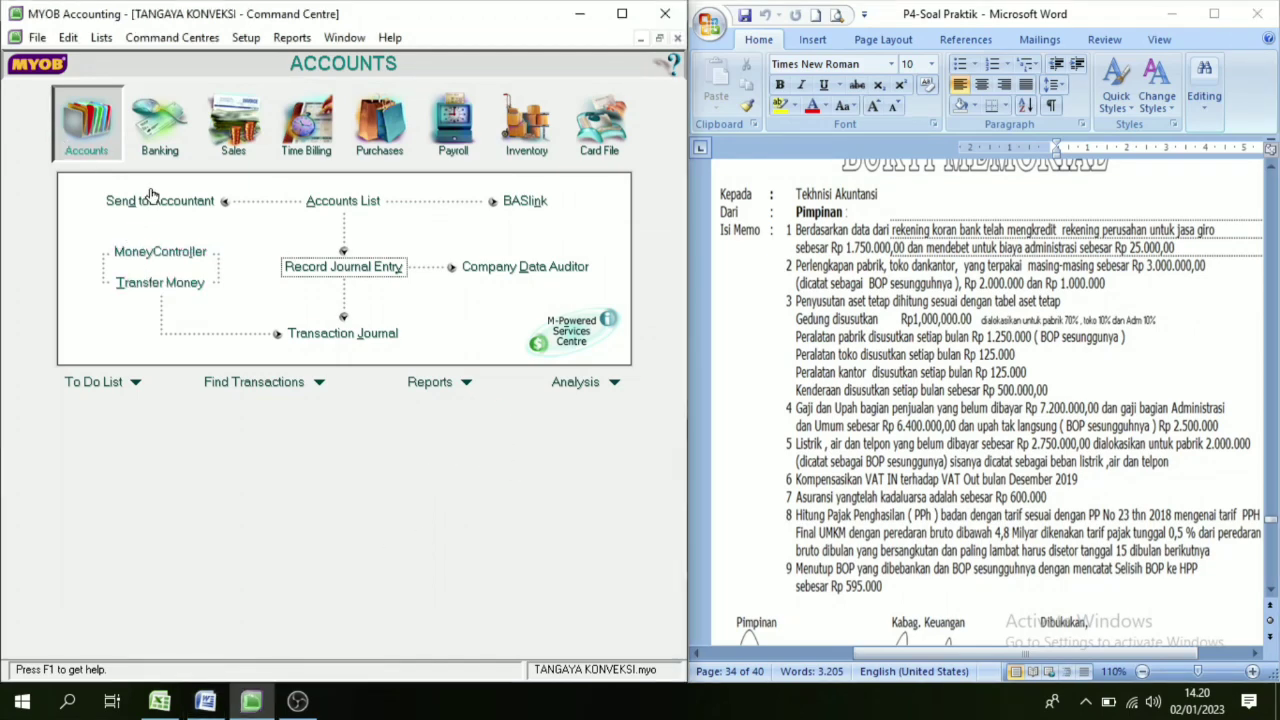
pyautogui.click(365, 266)
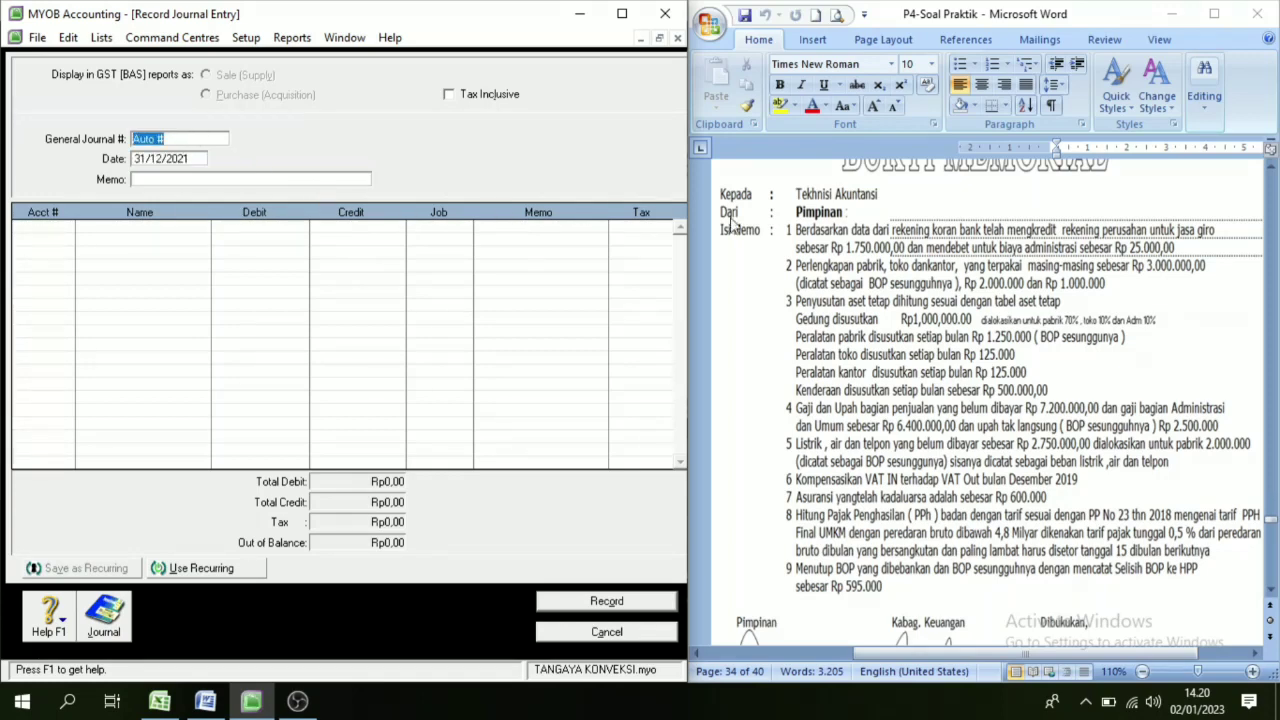
pyautogui.scroll(5, 1000, 340)
pyautogui.scroll(-6, 1010, 350)
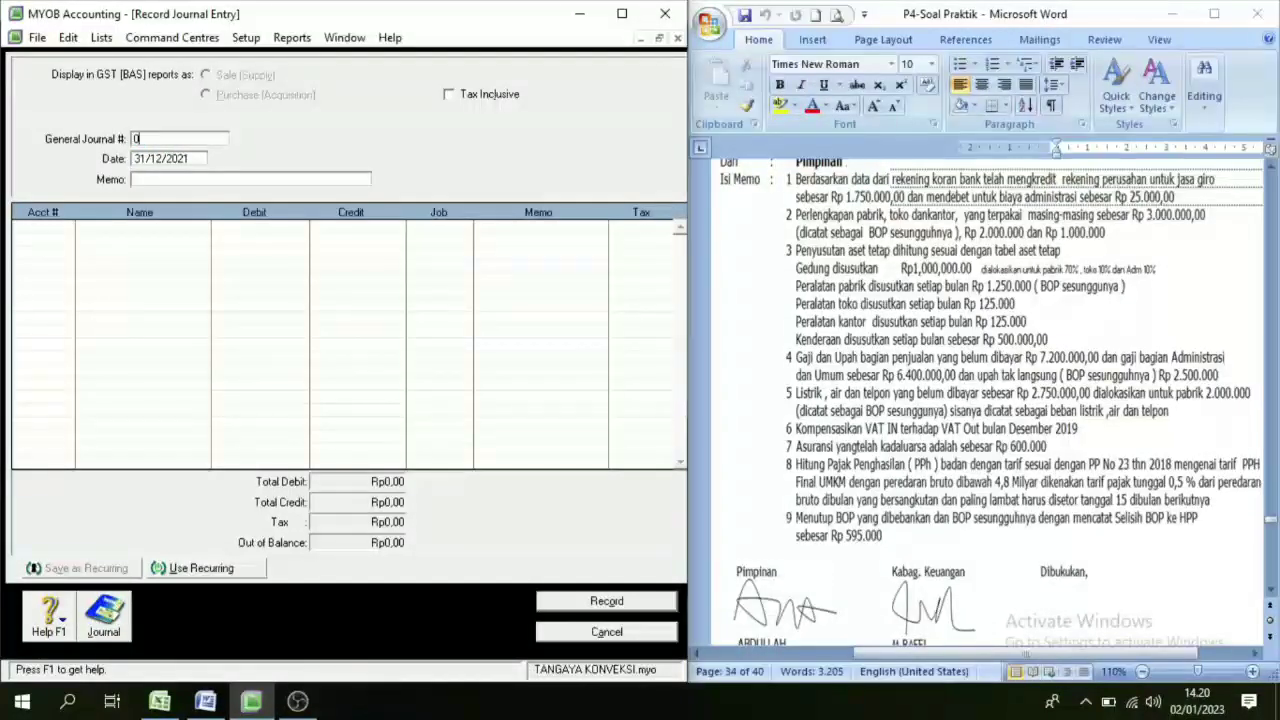
pyautogui.write('03/BM')
pyautogui.press('Tab')
pyautogui.press('Tab')
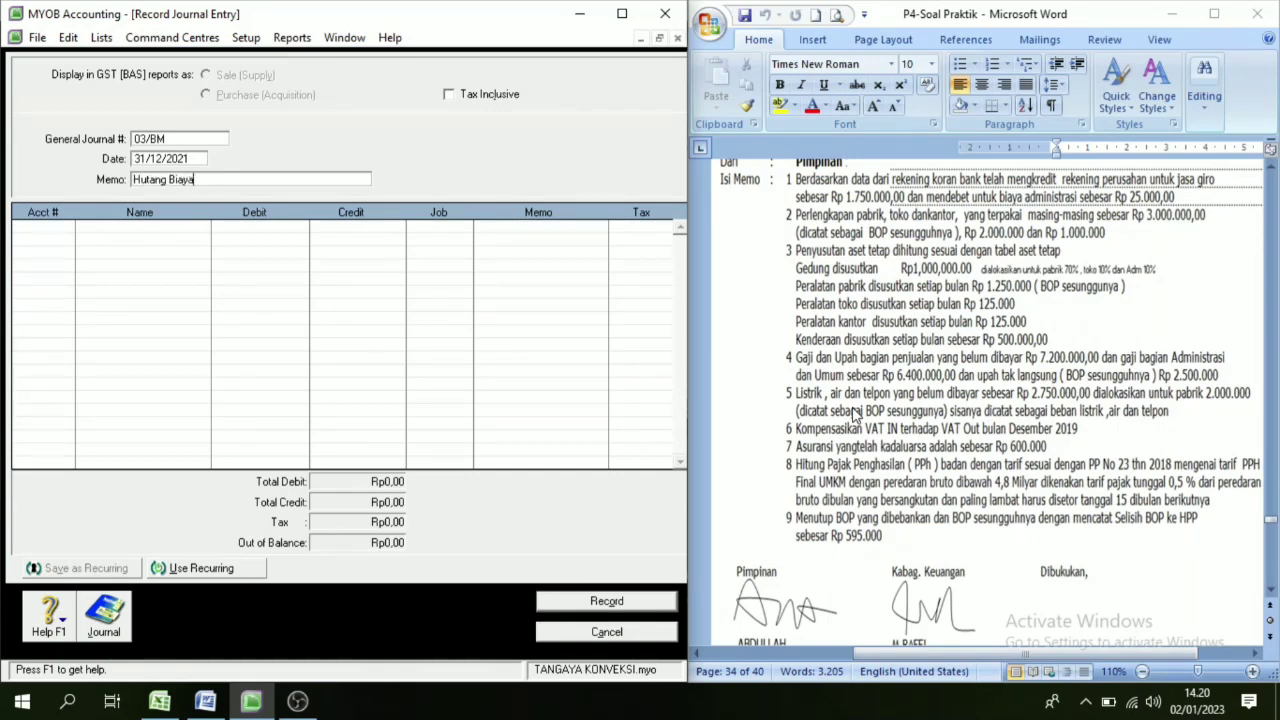
pyautogui.press('Tab')
# Add account 6-1101 Wages & Salaries Sles Exp on the first journal line with a debit of Rp7.200.000,00.
pyautogui.click(66, 227)
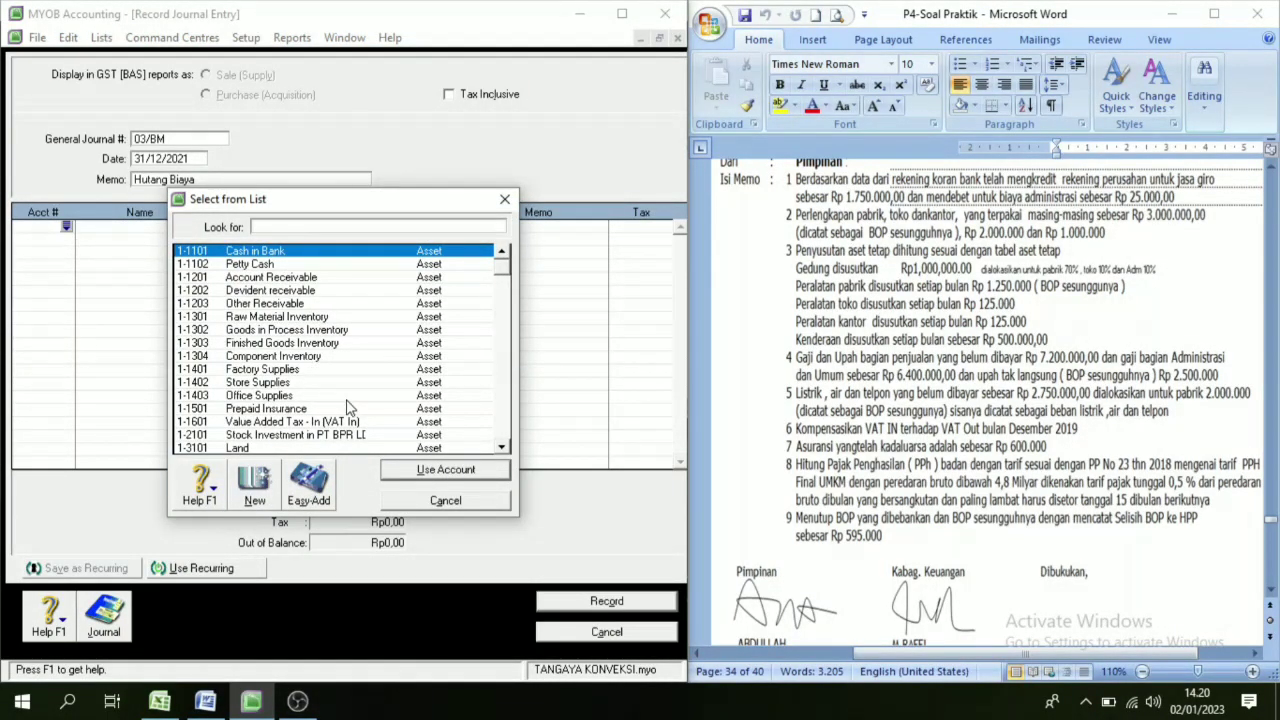
pyautogui.scroll(-8, 260, 380)
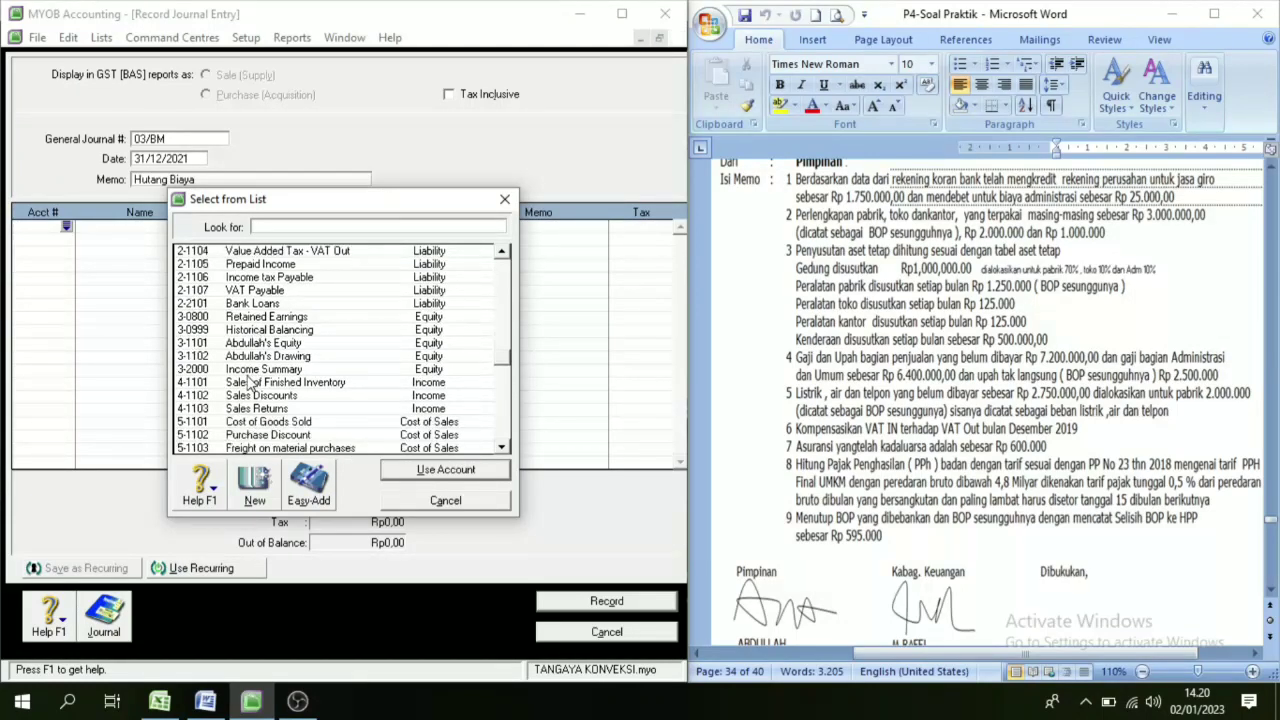
pyautogui.scroll(-4, 250, 385)
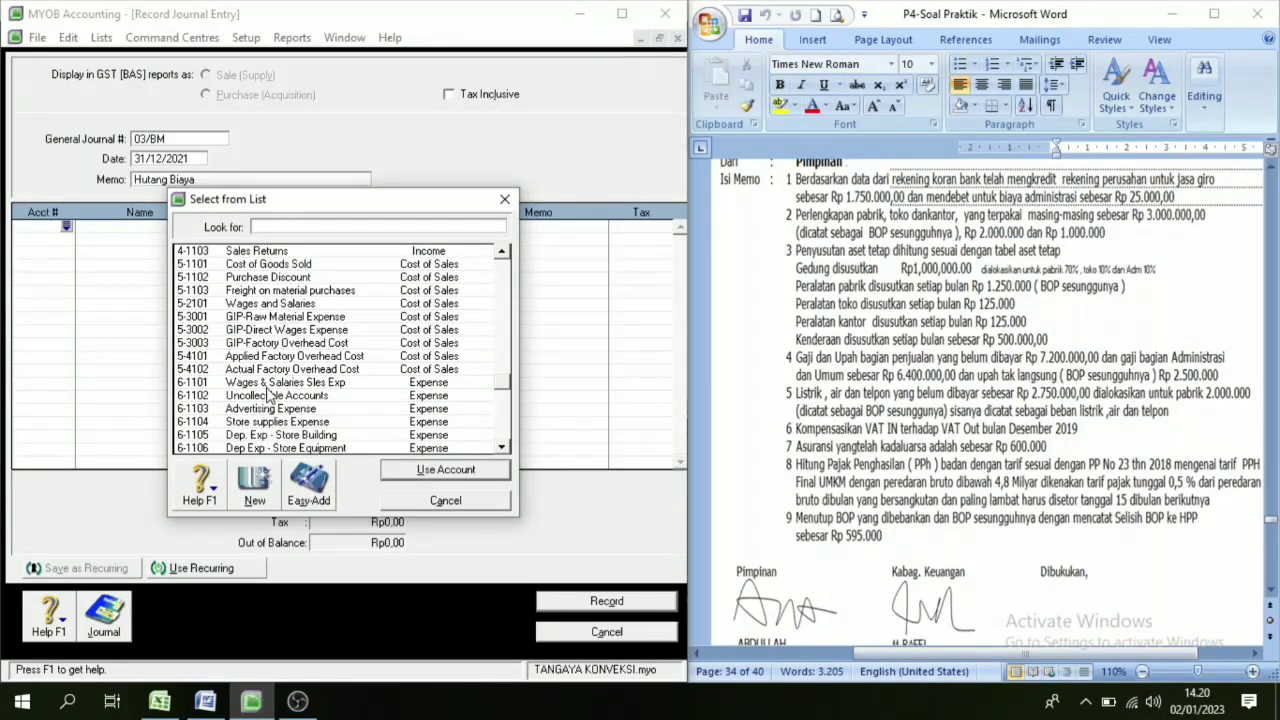
pyautogui.write('6-1101')
pyautogui.click(466, 477)
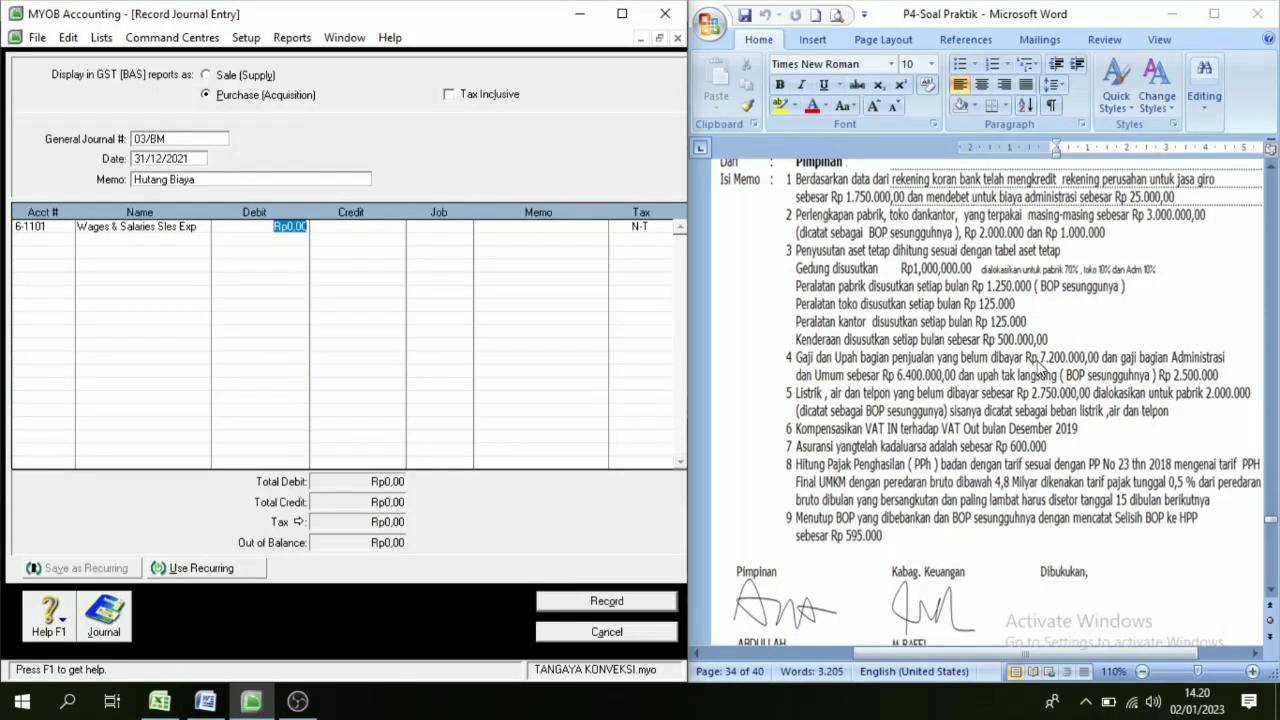
pyautogui.write('720000')
pyautogui.press('Tab')
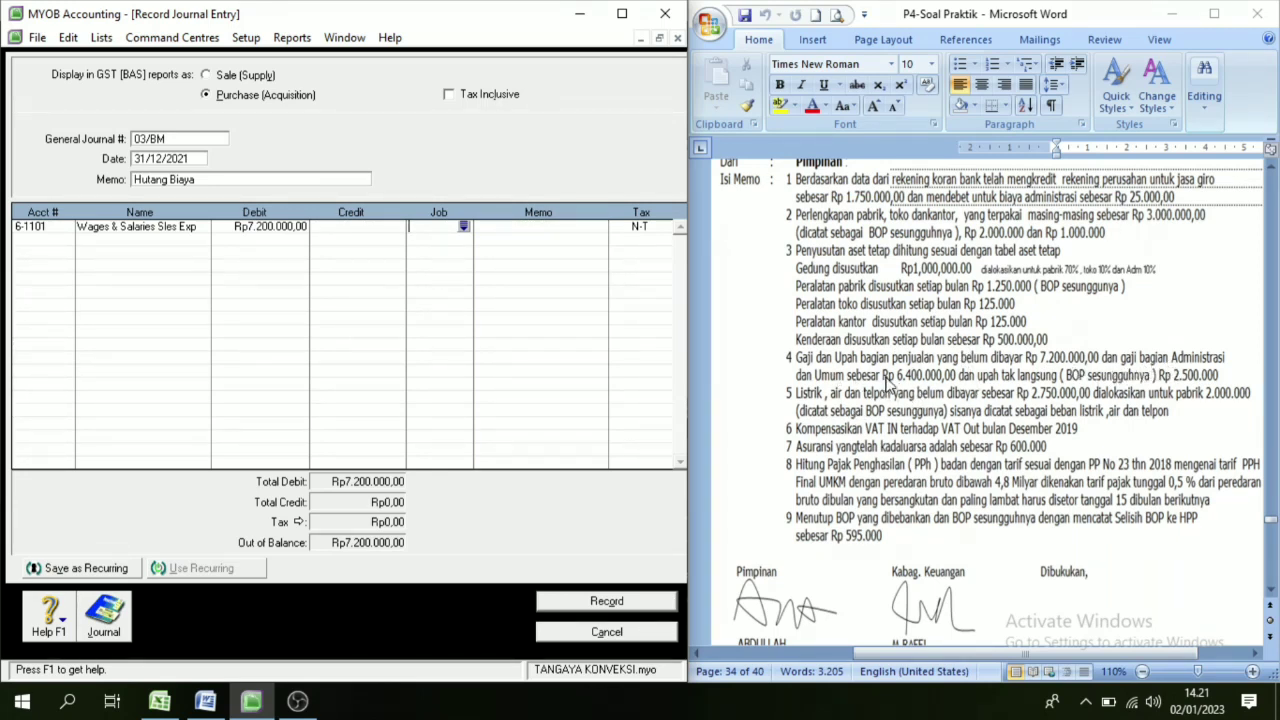
# Add account 6-2101 Wages & Salaries General on the second journal line with a debit of Rp6.400.000,00.
pyautogui.click(64, 238)
pyautogui.click(66, 241)
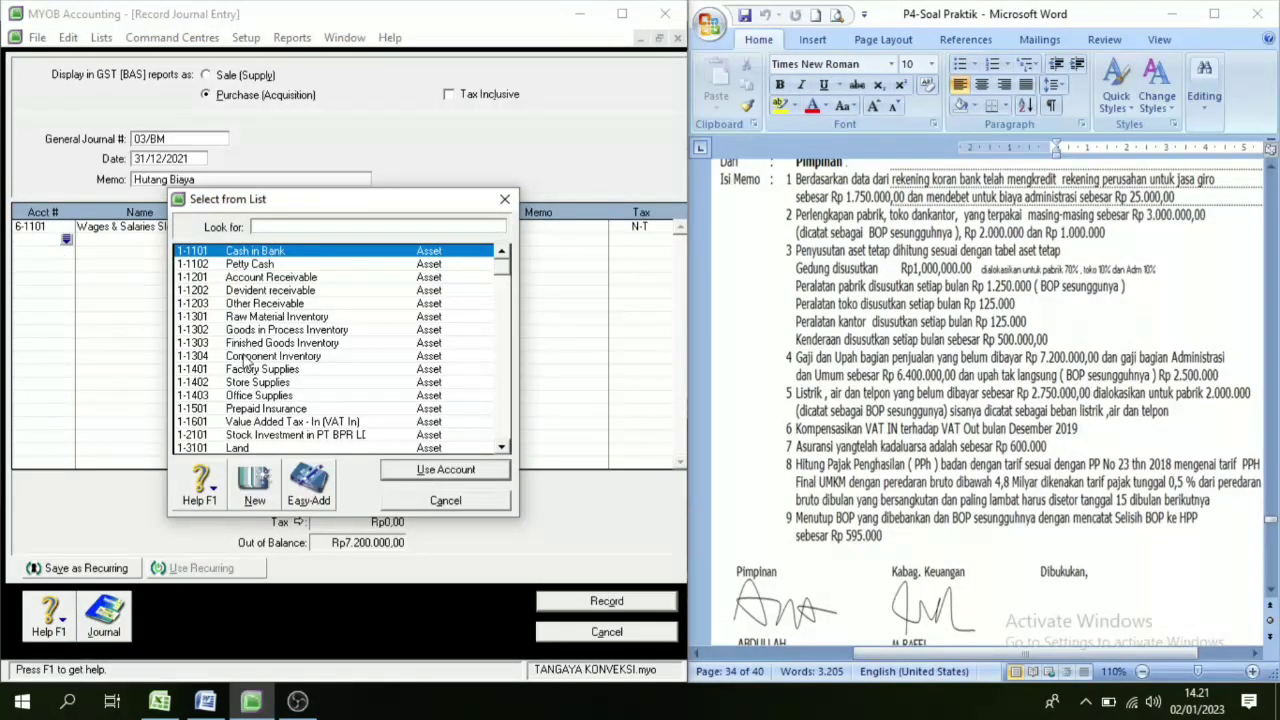
pyautogui.scroll(-8, 262, 370)
pyautogui.scroll(-10, 264, 370)
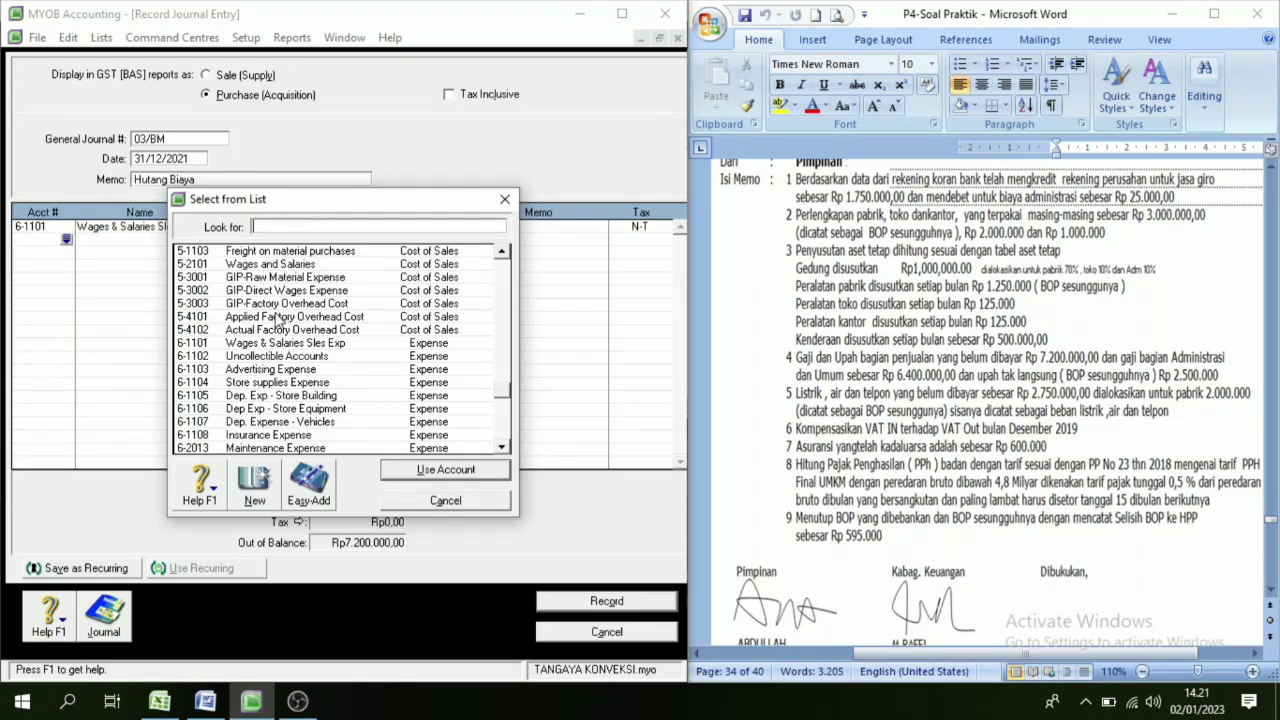
pyautogui.scroll(-2, 270, 360)
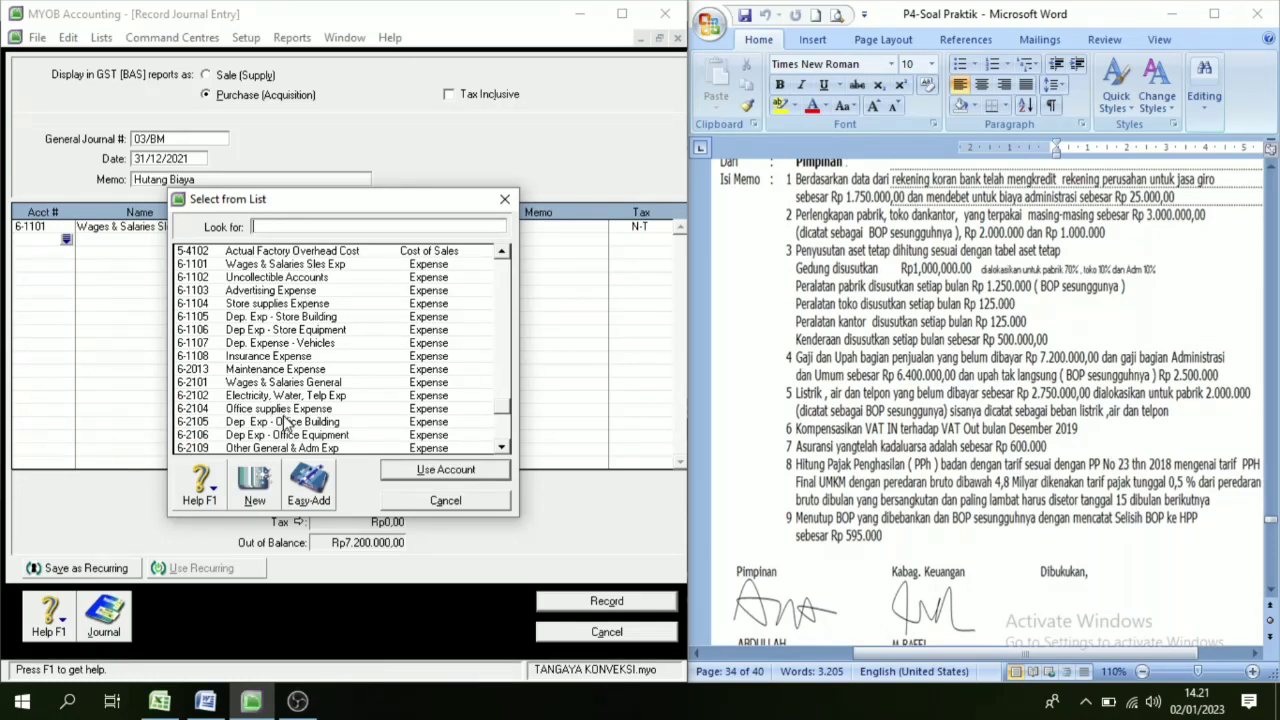
pyautogui.click(278, 388)
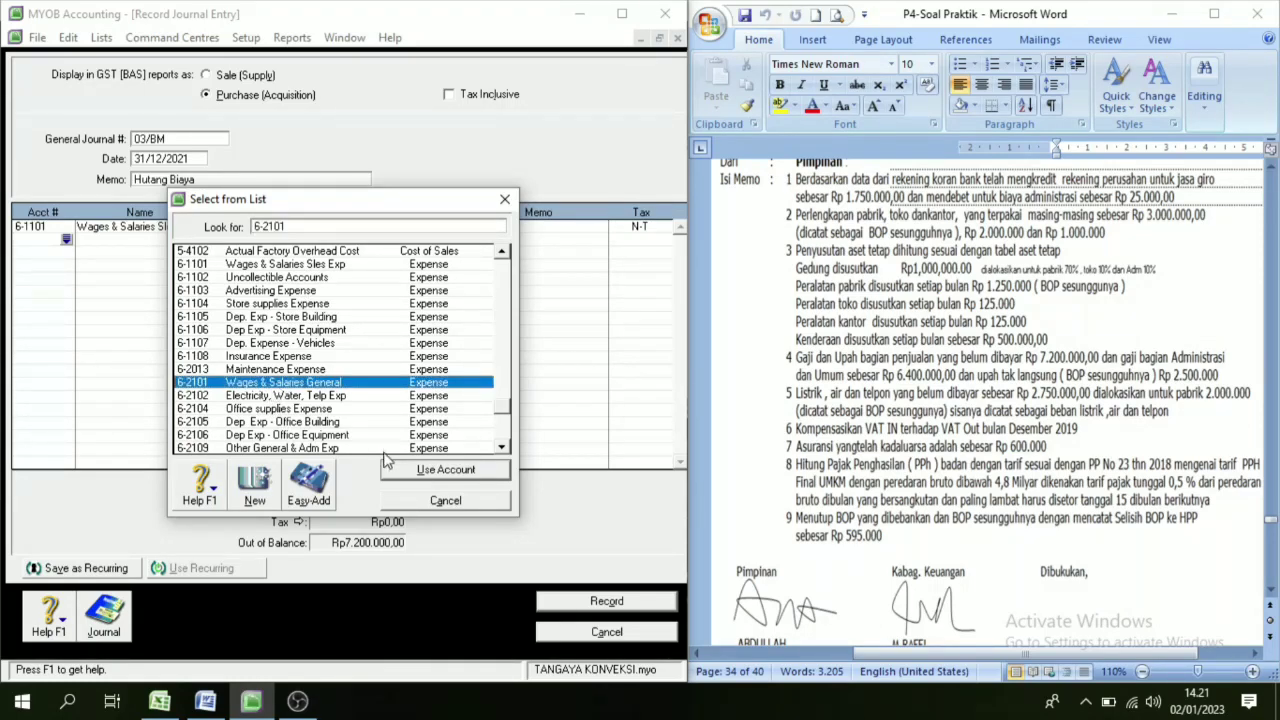
pyautogui.click(440, 472)
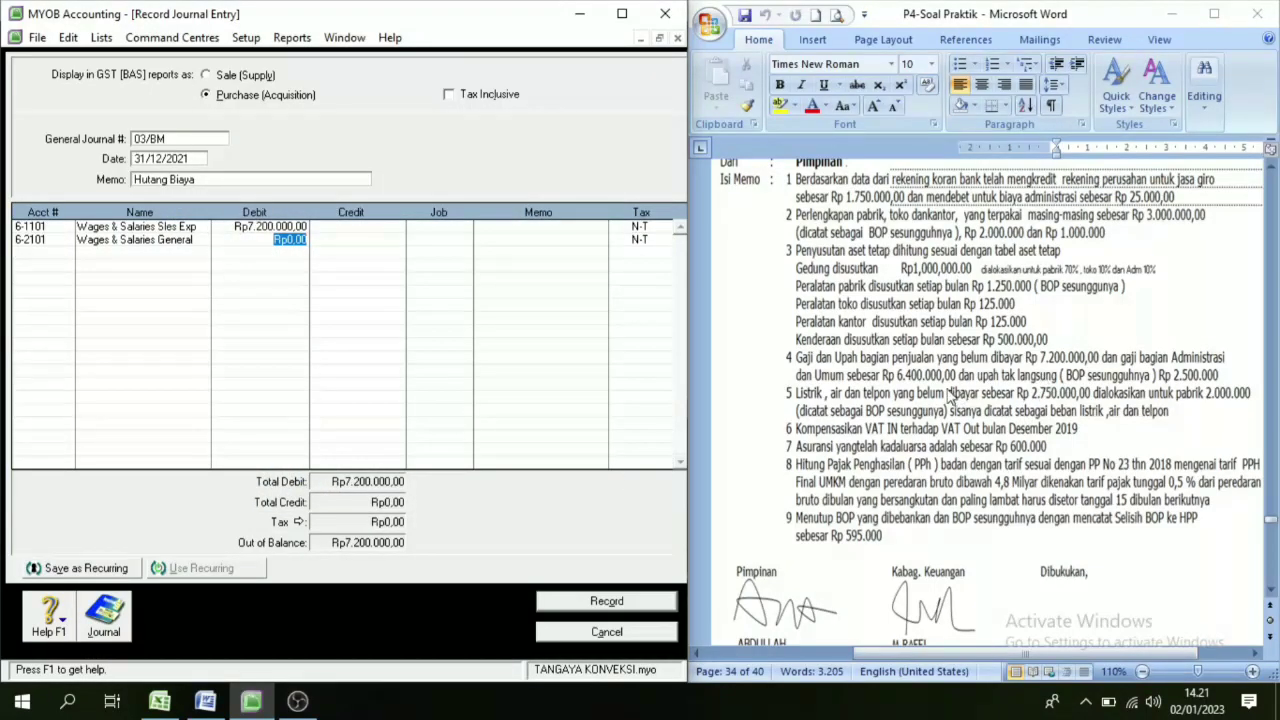
pyautogui.write('6.')
pyautogui.write('400.000')
pyautogui.press('Tab')
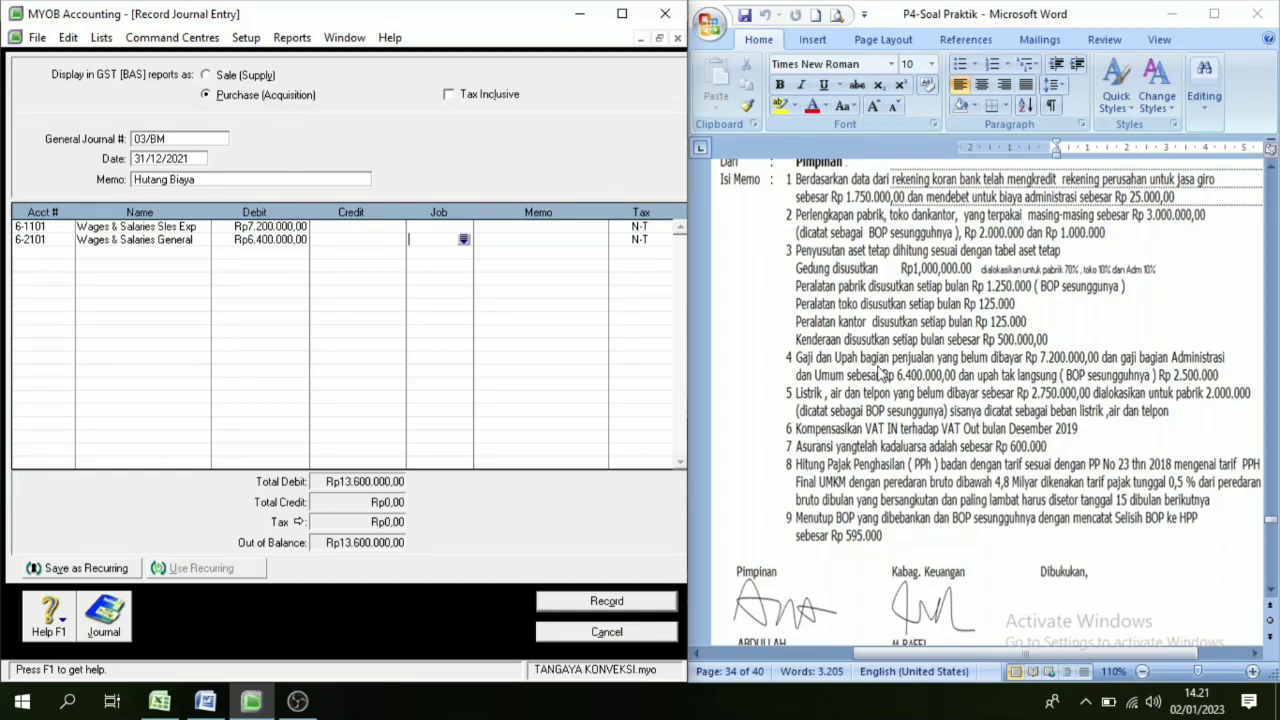
# Add account 5-4102 Actual Factory Overhead Cost on the third journal line with a debit of Rp2.500.000,00.
pyautogui.click(61, 251)
pyautogui.click(66, 256)
pyautogui.click(66, 254)
pyautogui.scroll(-10, 272, 370)
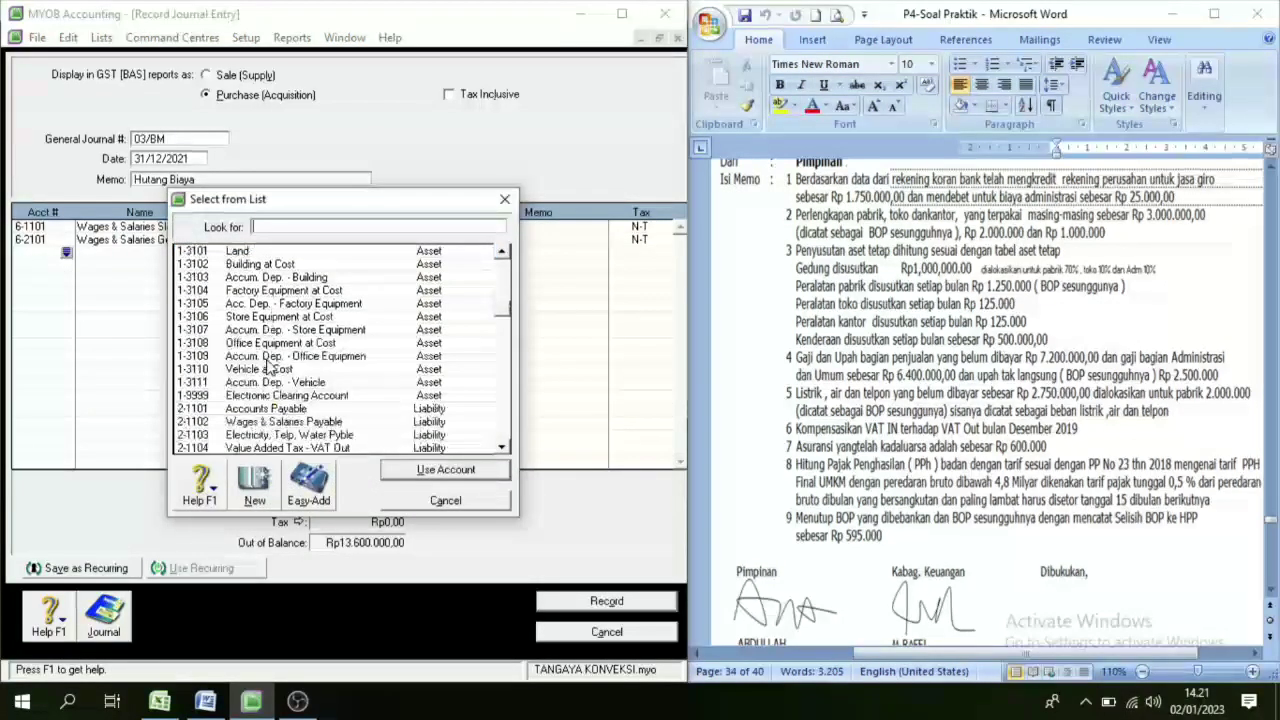
pyautogui.scroll(-8, 272, 370)
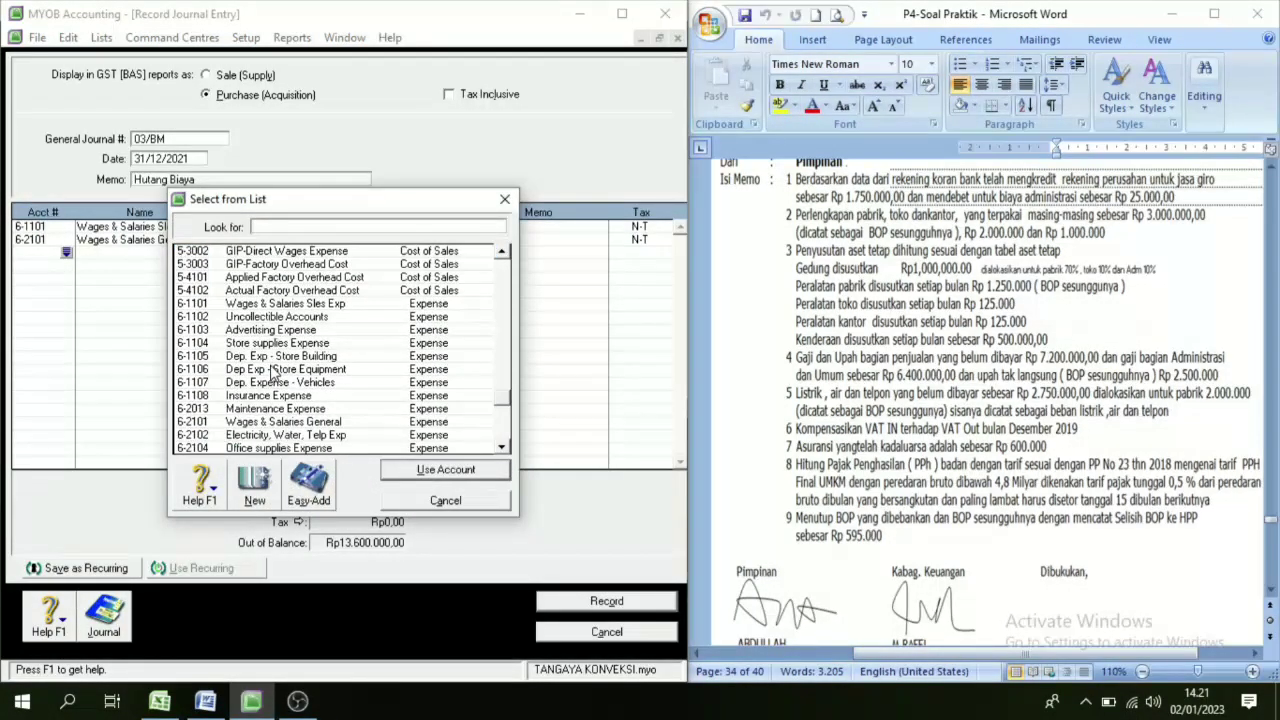
pyautogui.click(290, 290)
pyautogui.click(446, 470)
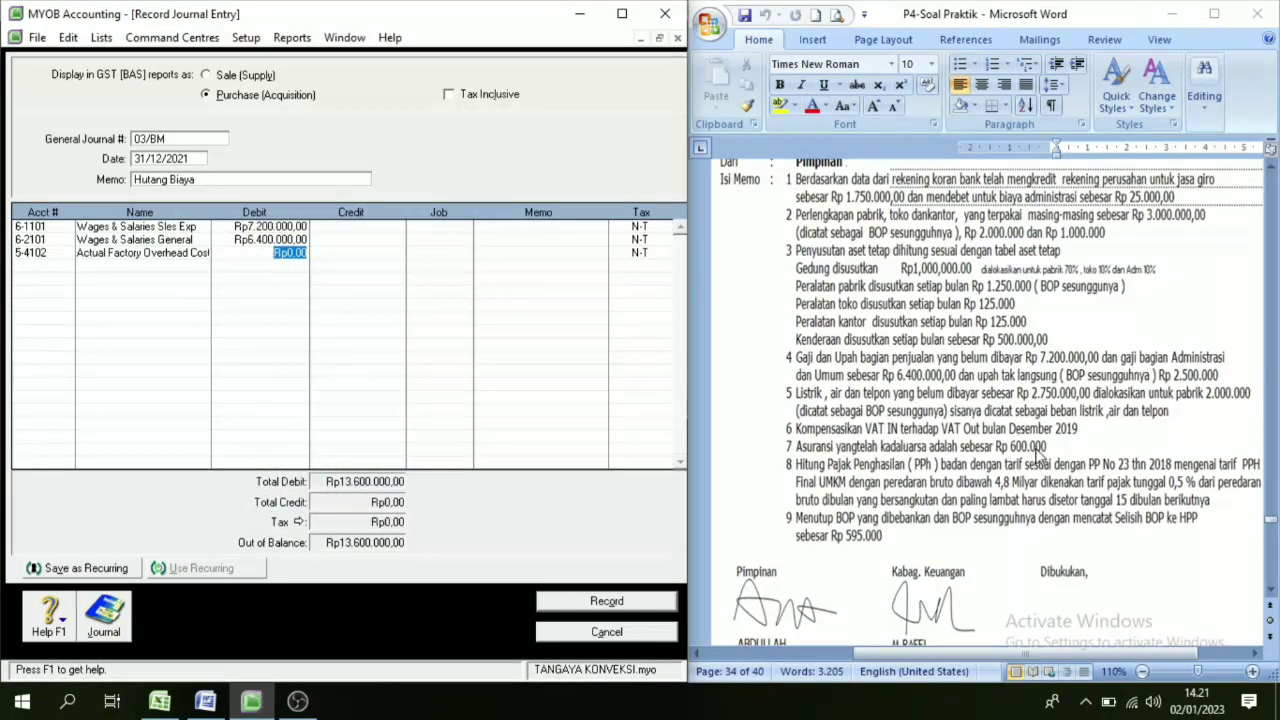
pyautogui.write('2500000')
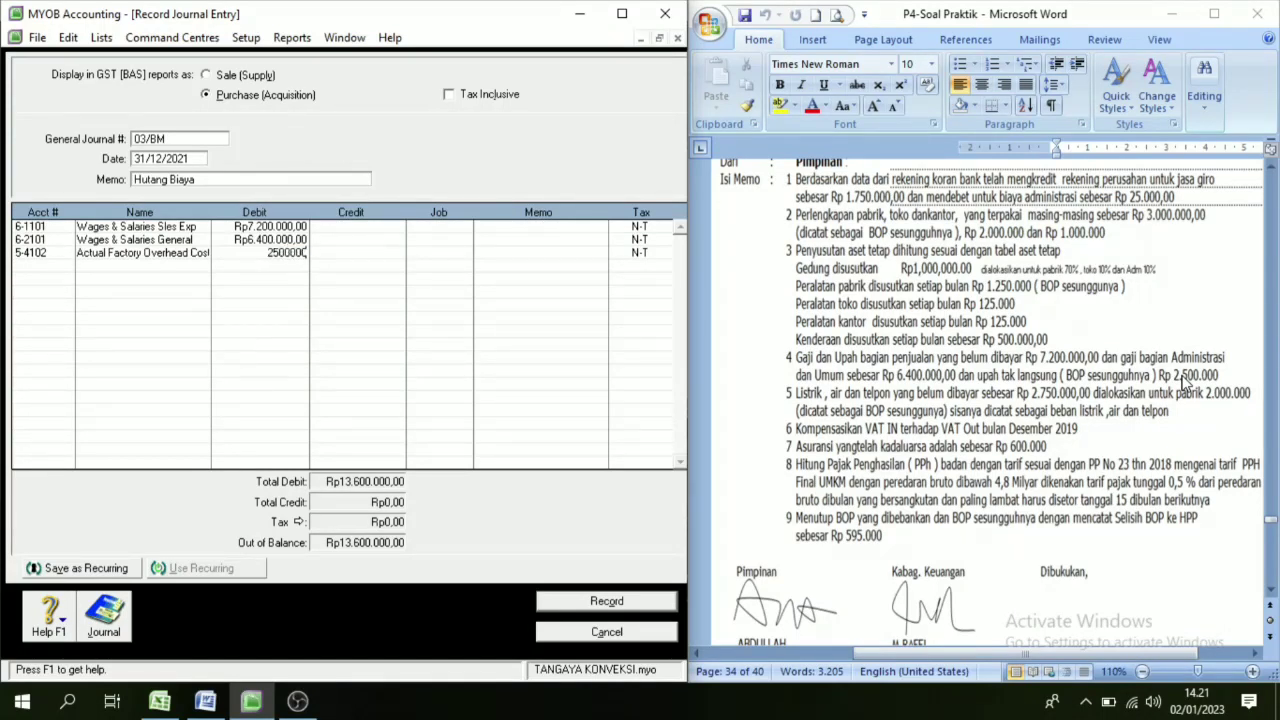
pyautogui.press('Tab')
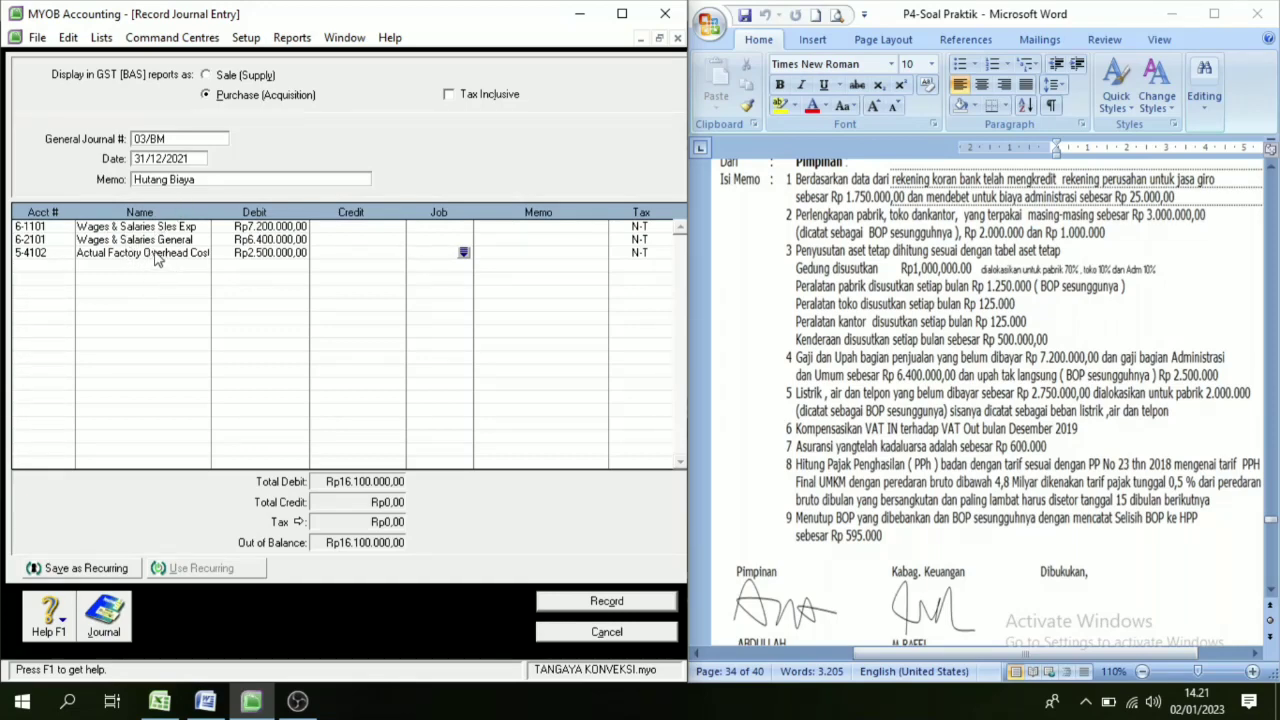
# Credit account 2-1102 Wages & Salaries Payable with Rp16.100.000,00 on the fourth line and record the accrued wages entry.
pyautogui.click(60, 267)
pyautogui.click(66, 266)
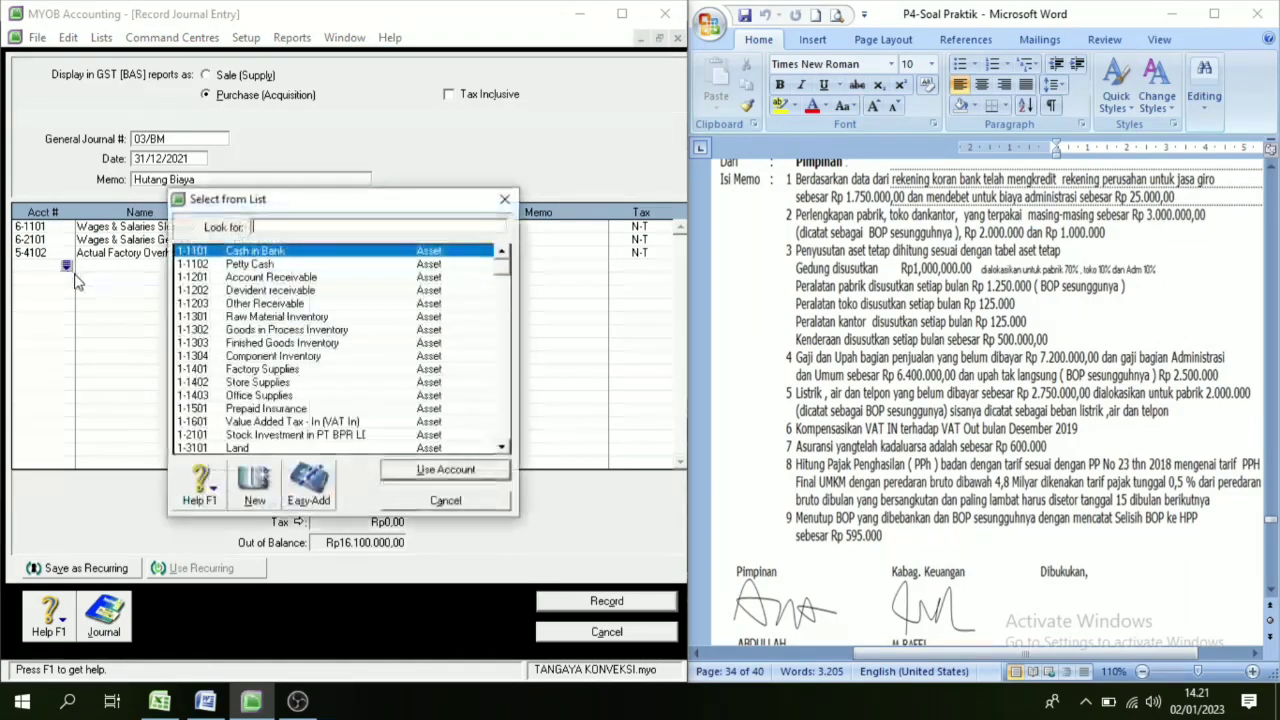
pyautogui.scroll(-2, 289, 370)
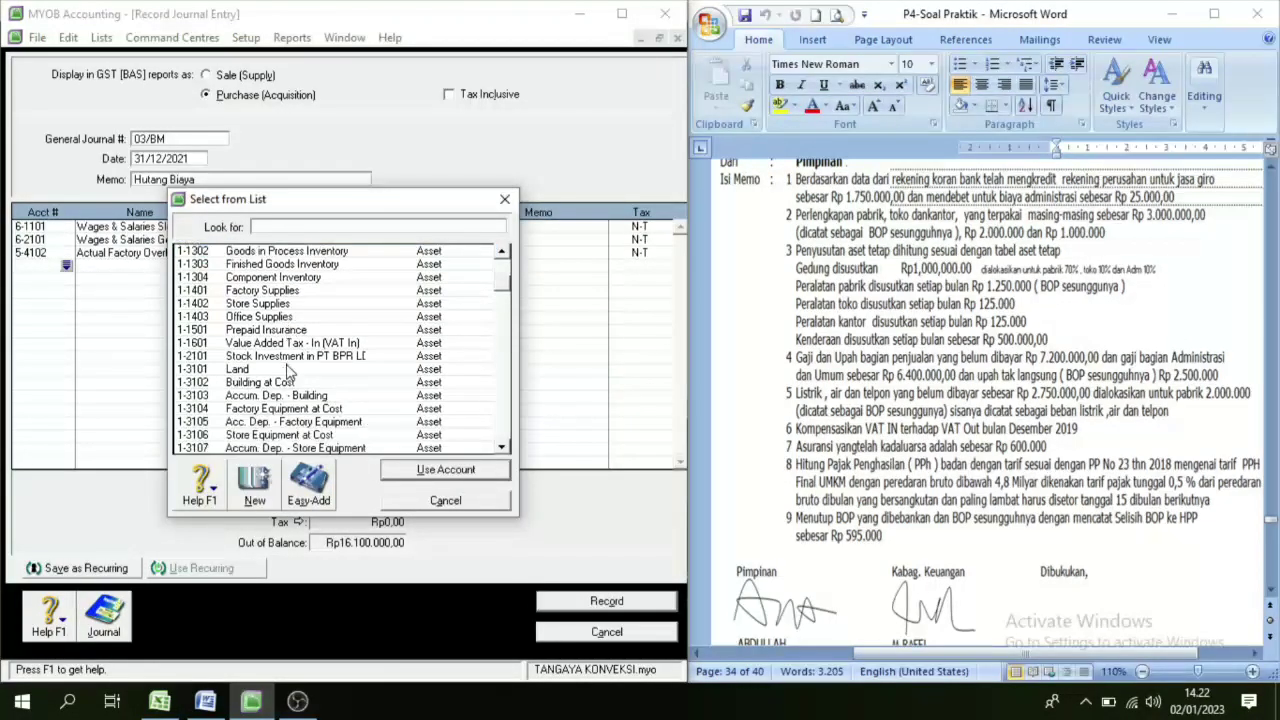
pyautogui.scroll(-4, 289, 370)
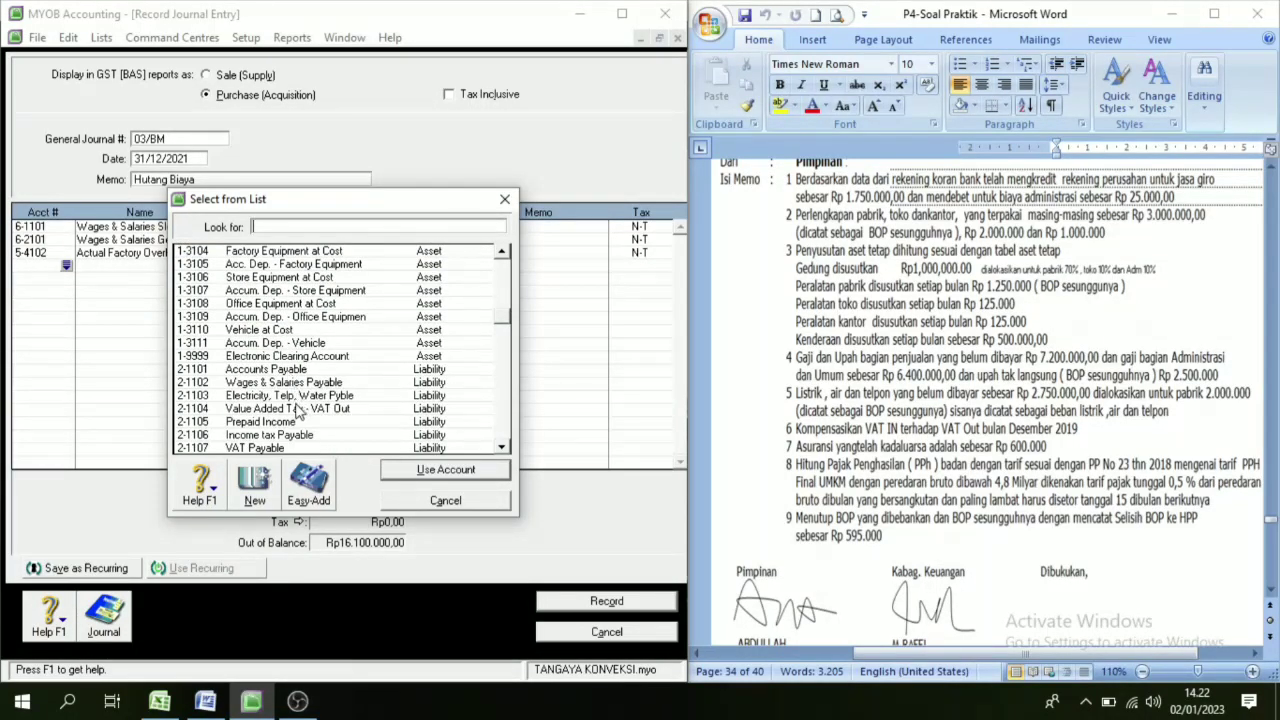
pyautogui.click(286, 384)
pyautogui.click(448, 469)
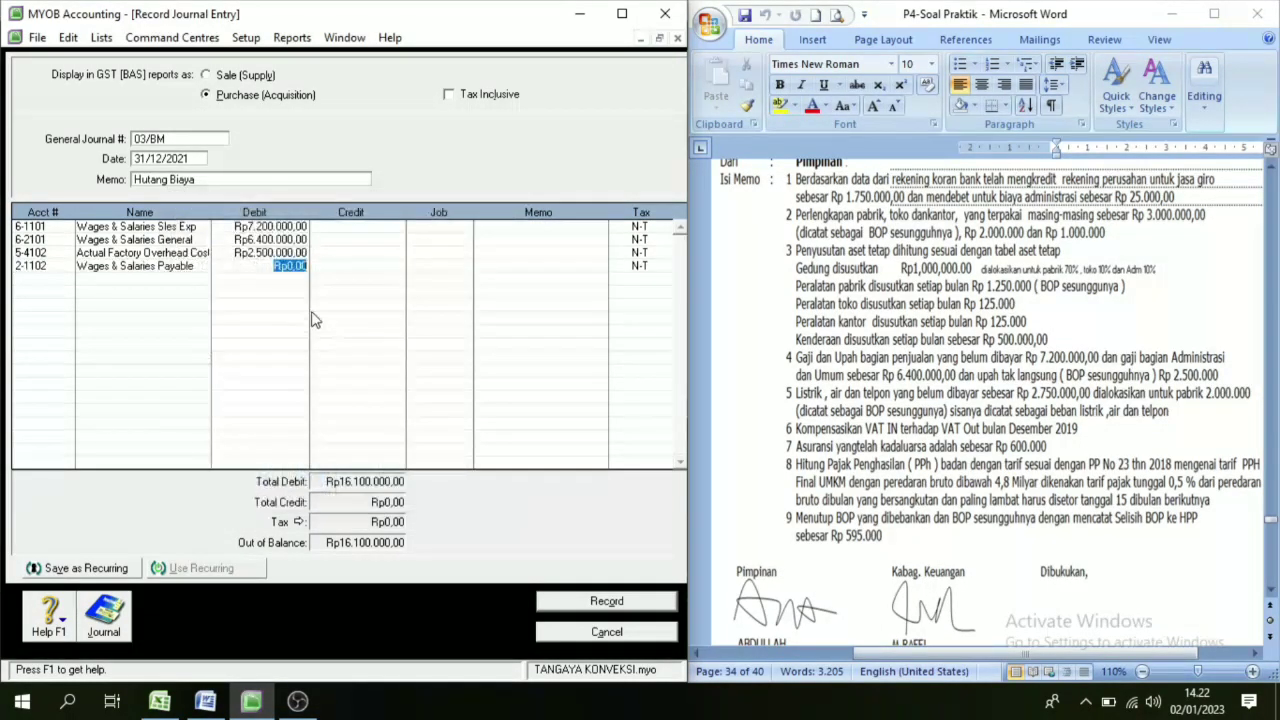
pyautogui.press('Tab')
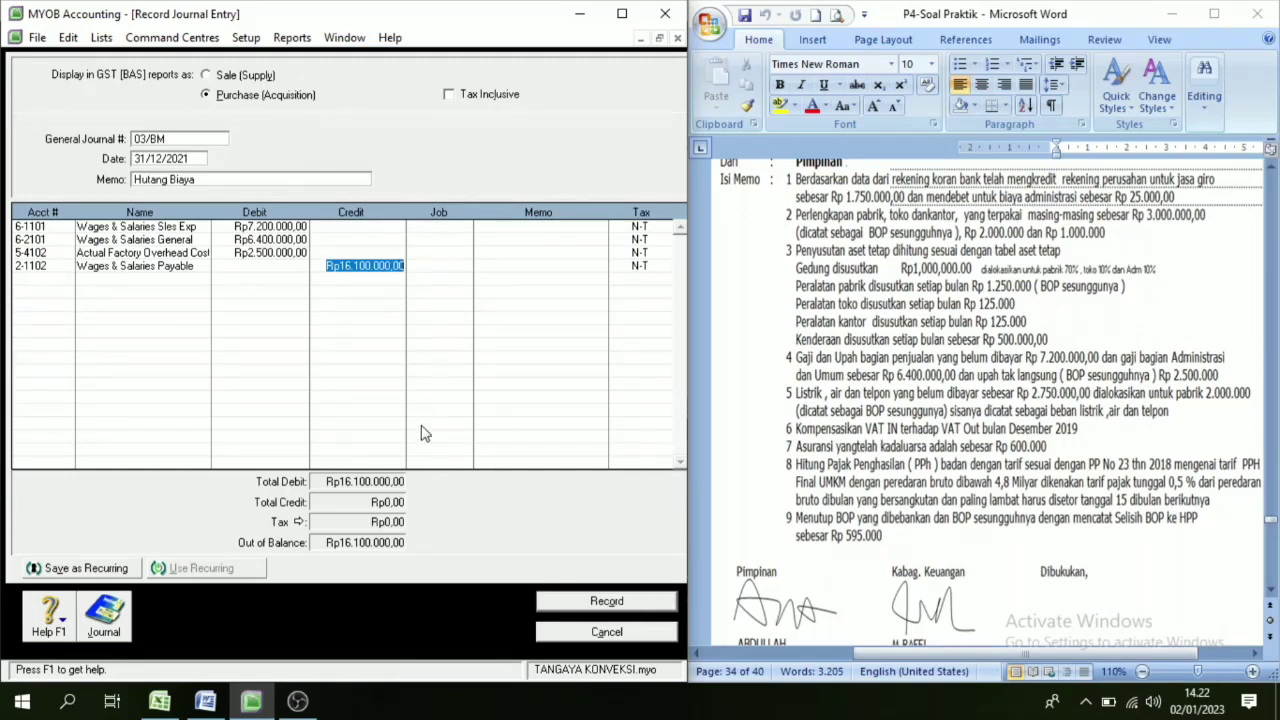
pyautogui.press('Tab')
pyautogui.click(647, 604)
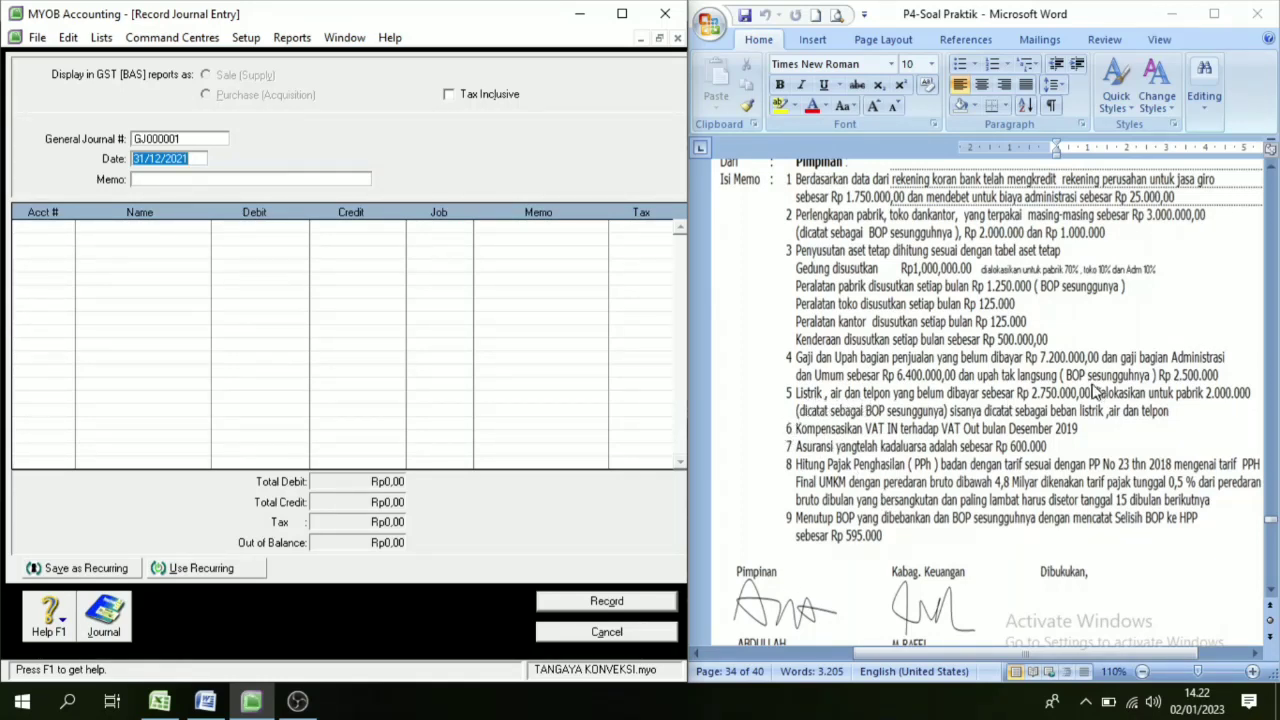
# For memo item 5, number the new journal entry 03/BM and give it the memo "Hutang Biaya".
pyautogui.click(202, 140)
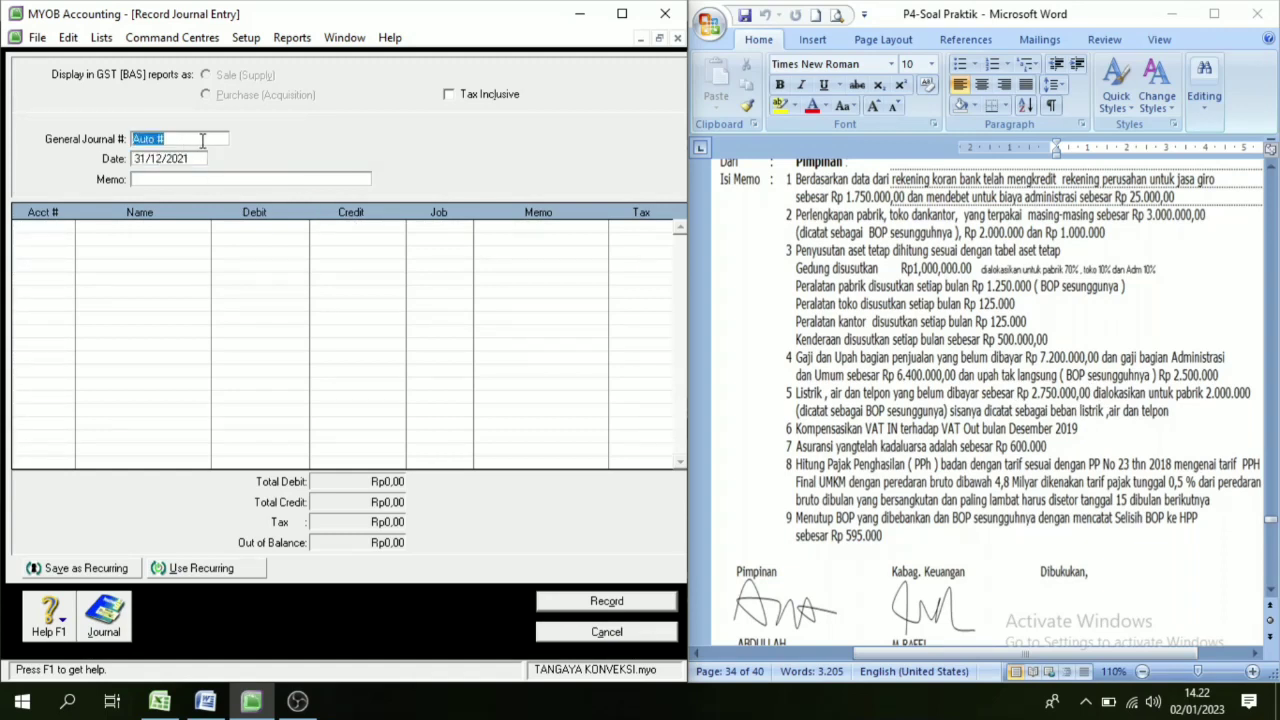
pyautogui.write('03/BM')
pyautogui.press('Tab')
pyautogui.press('Tab')
pyautogui.write('Hutang Biaya')
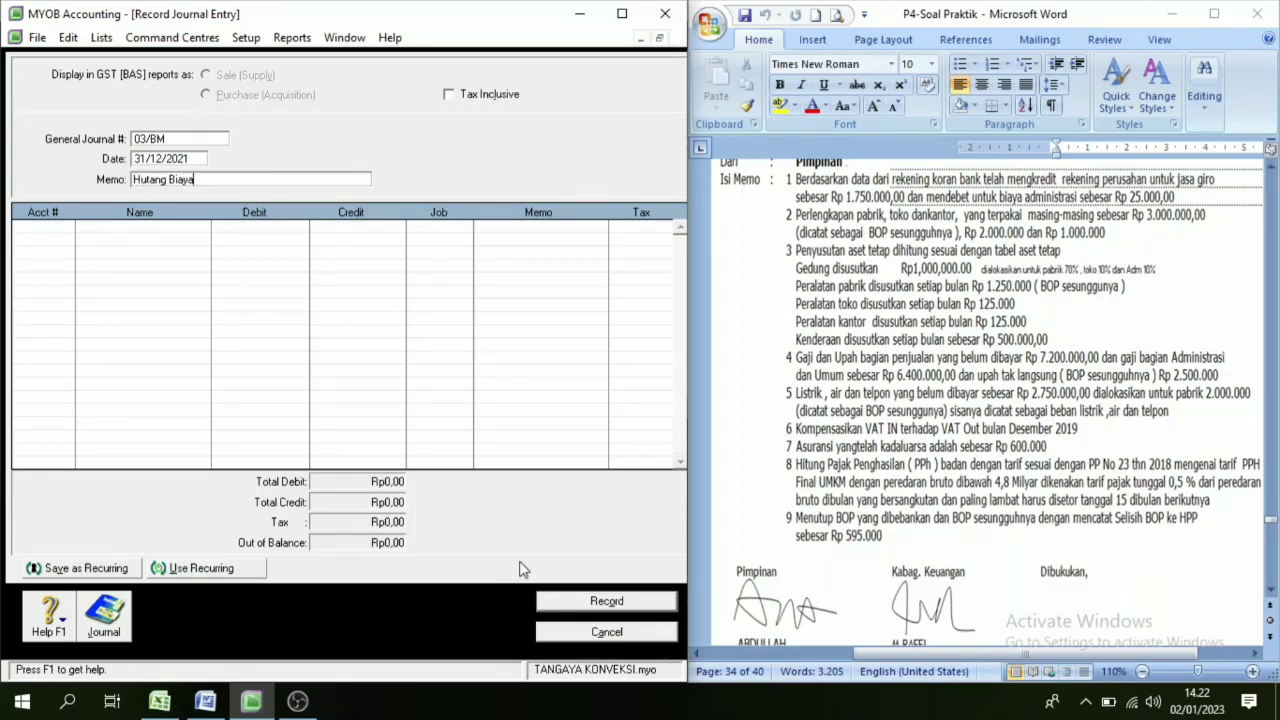
pyautogui.press('Tab')
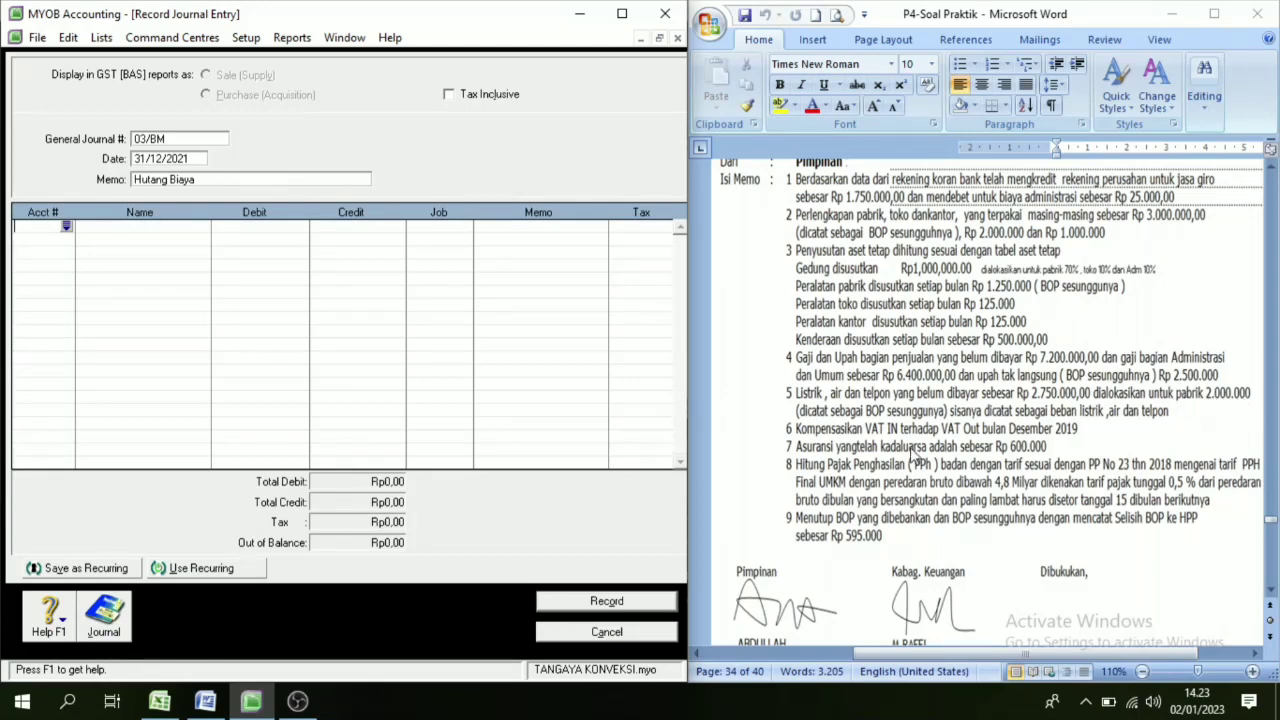
# Add account 5-4102 Actual Factory Overhead Cost on the first journal line with a debit of Rp2.000.000,00.
pyautogui.click(66, 227)
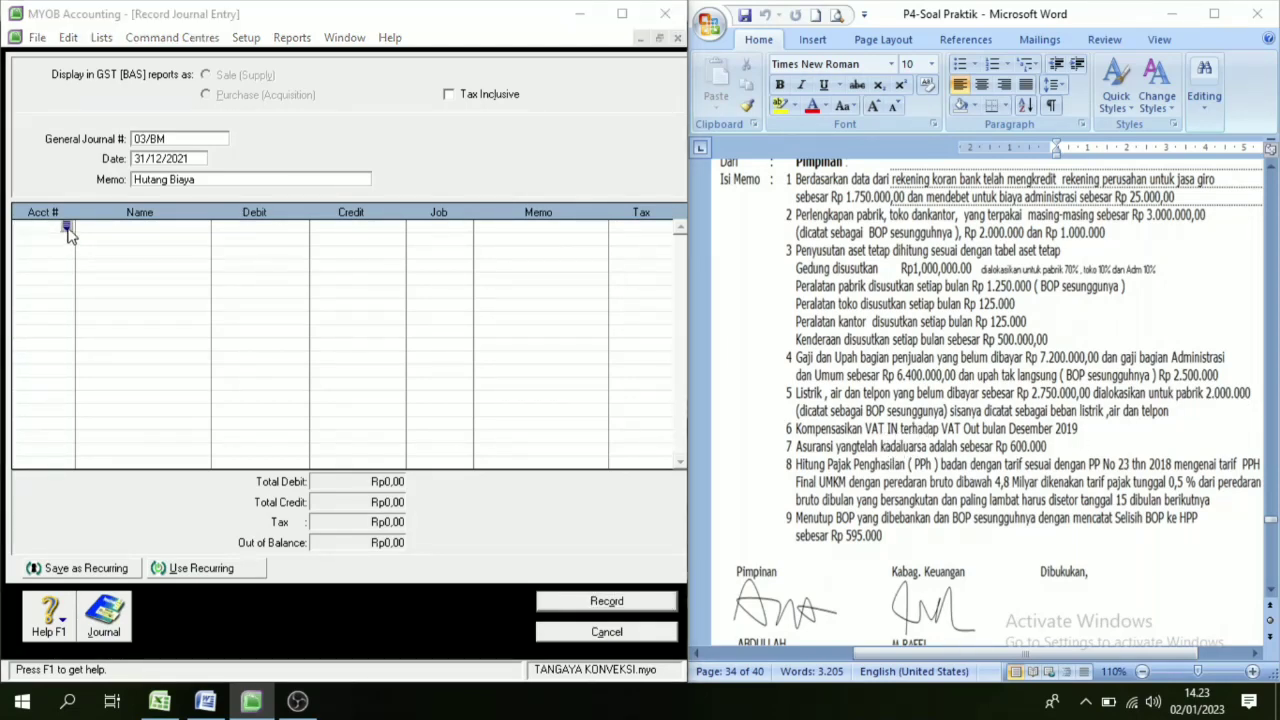
pyautogui.scroll(-5, 265, 387)
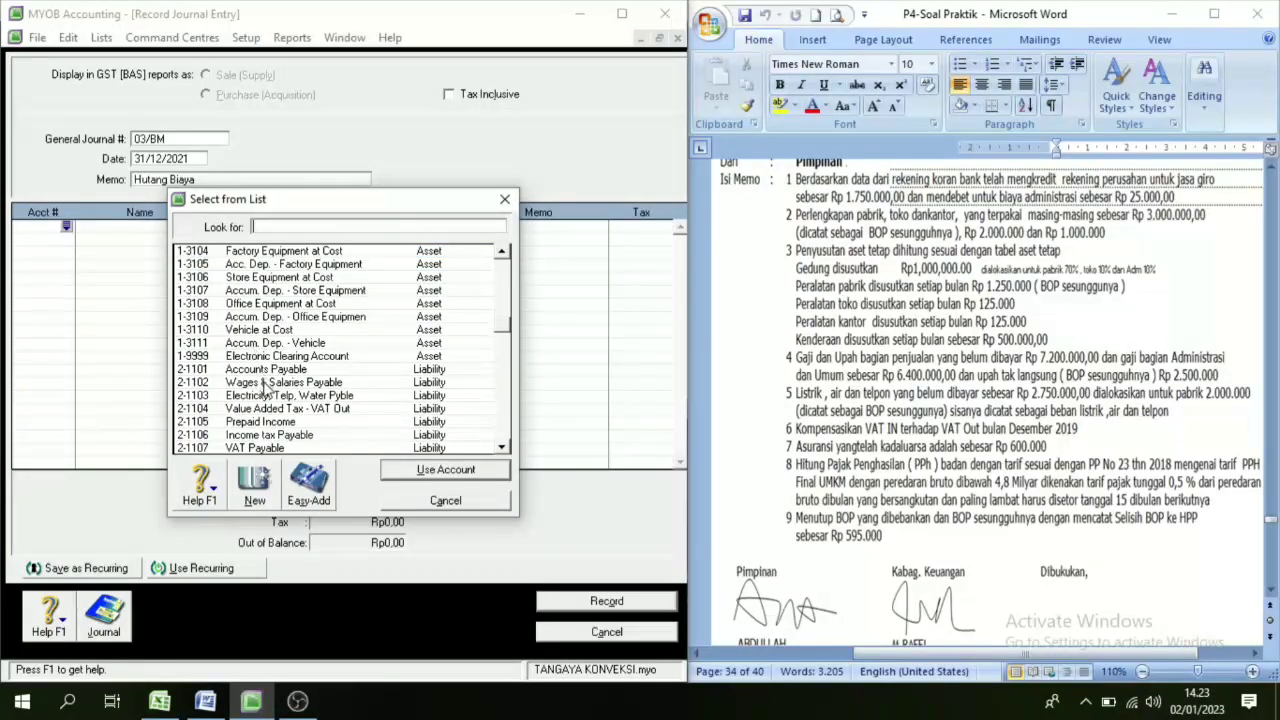
pyautogui.scroll(-3, 265, 387)
pyautogui.scroll(-6, 250, 367)
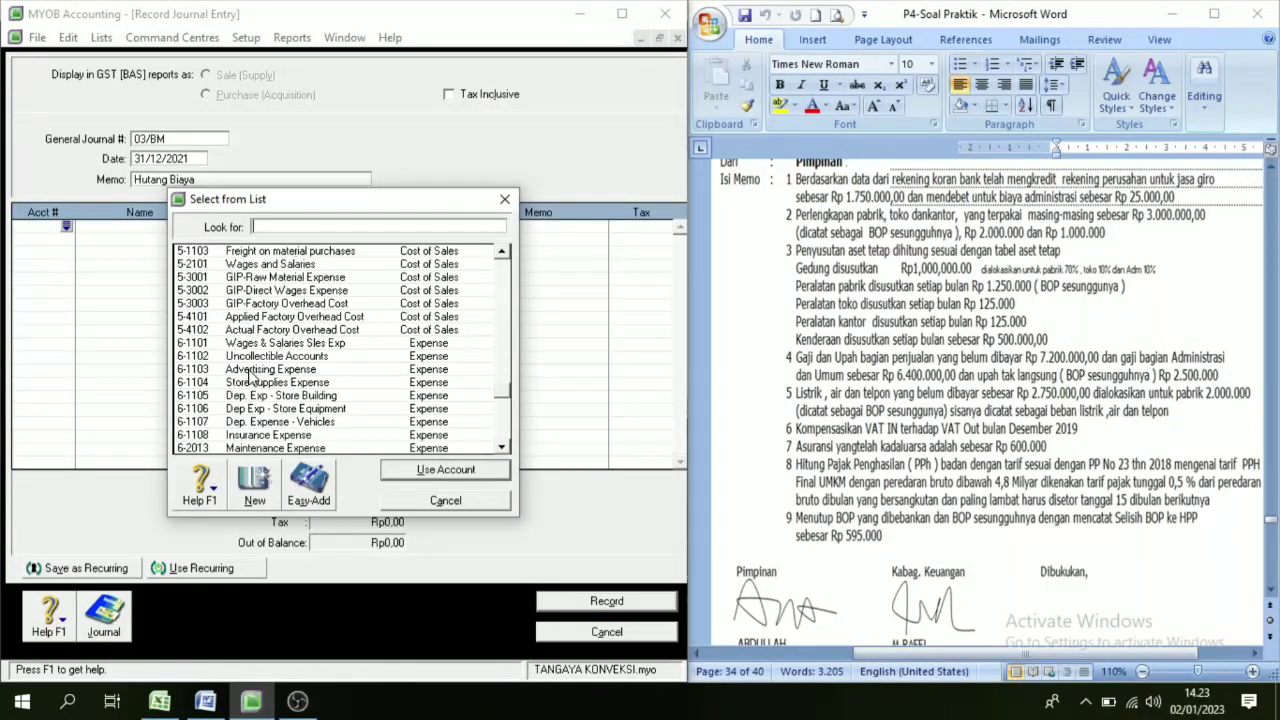
pyautogui.click(285, 331)
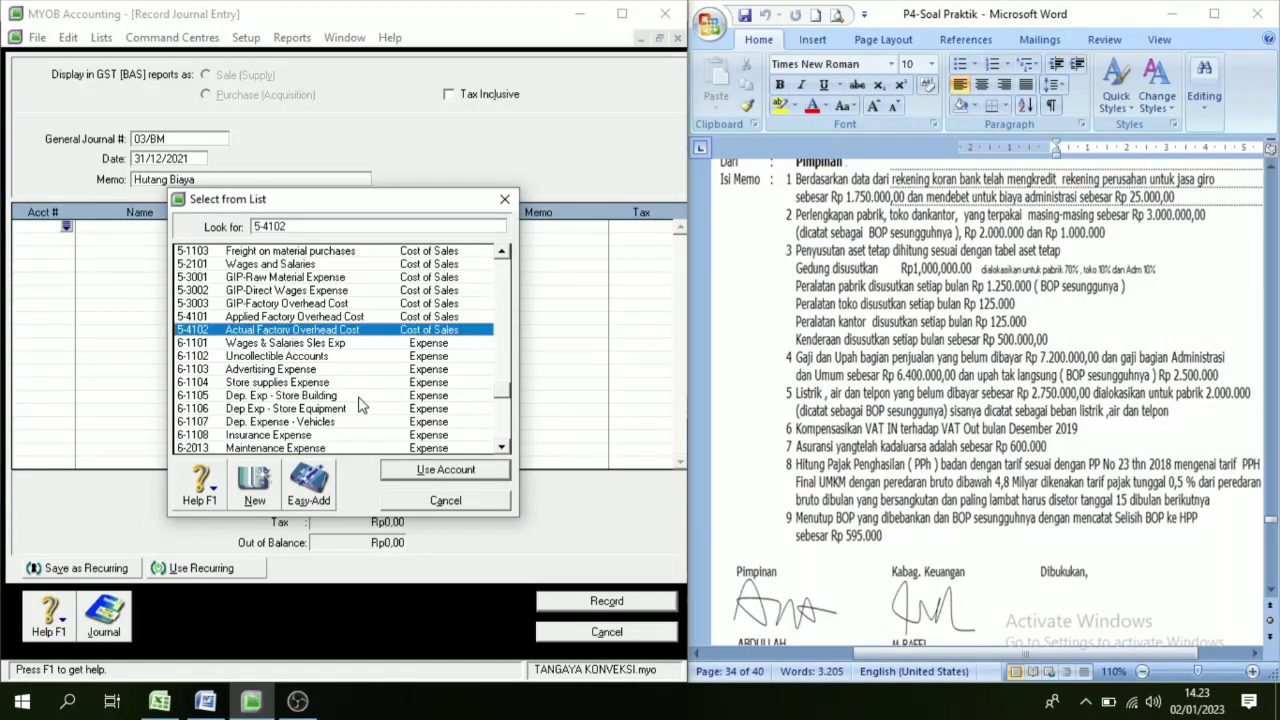
pyautogui.click(437, 469)
pyautogui.write('2000000')
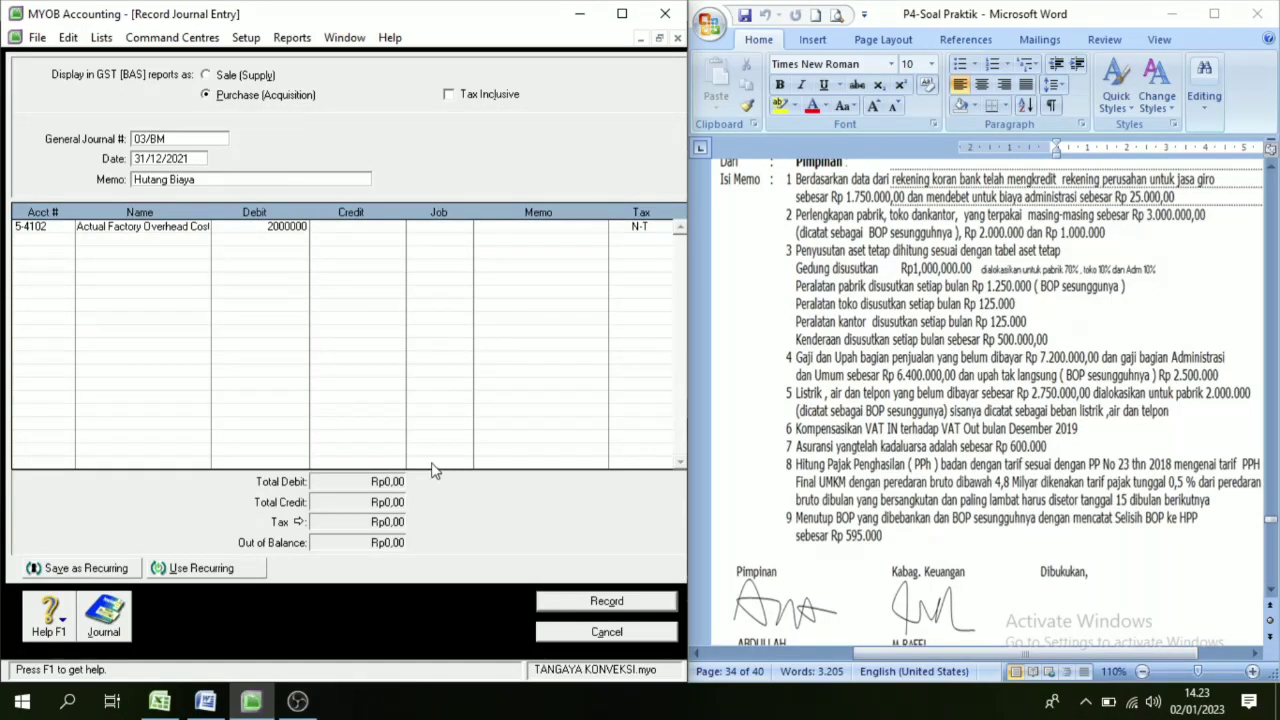
pyautogui.press('Tab')
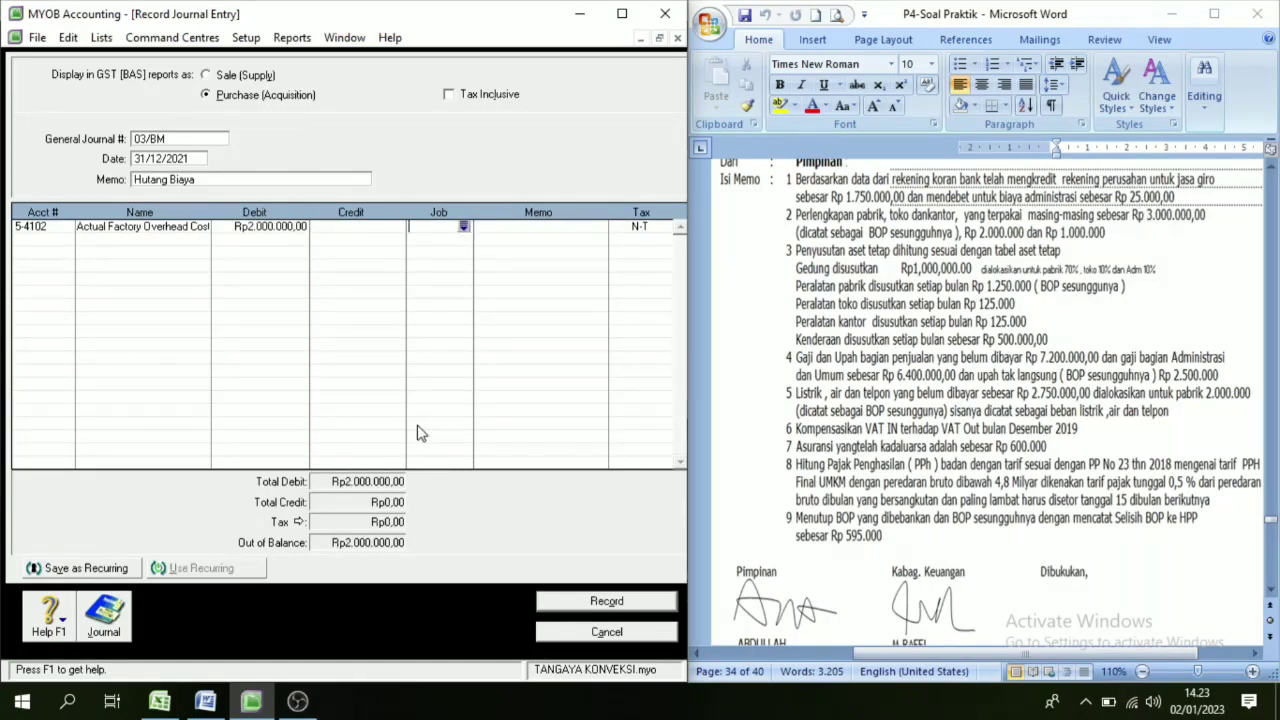
# Add account 6-2102 Electricity, Water, Telp Exp on the second journal line with a debit of Rp750.000,00.
pyautogui.click(58, 255)
pyautogui.click(66, 239)
pyautogui.scroll(-15, 290, 395)
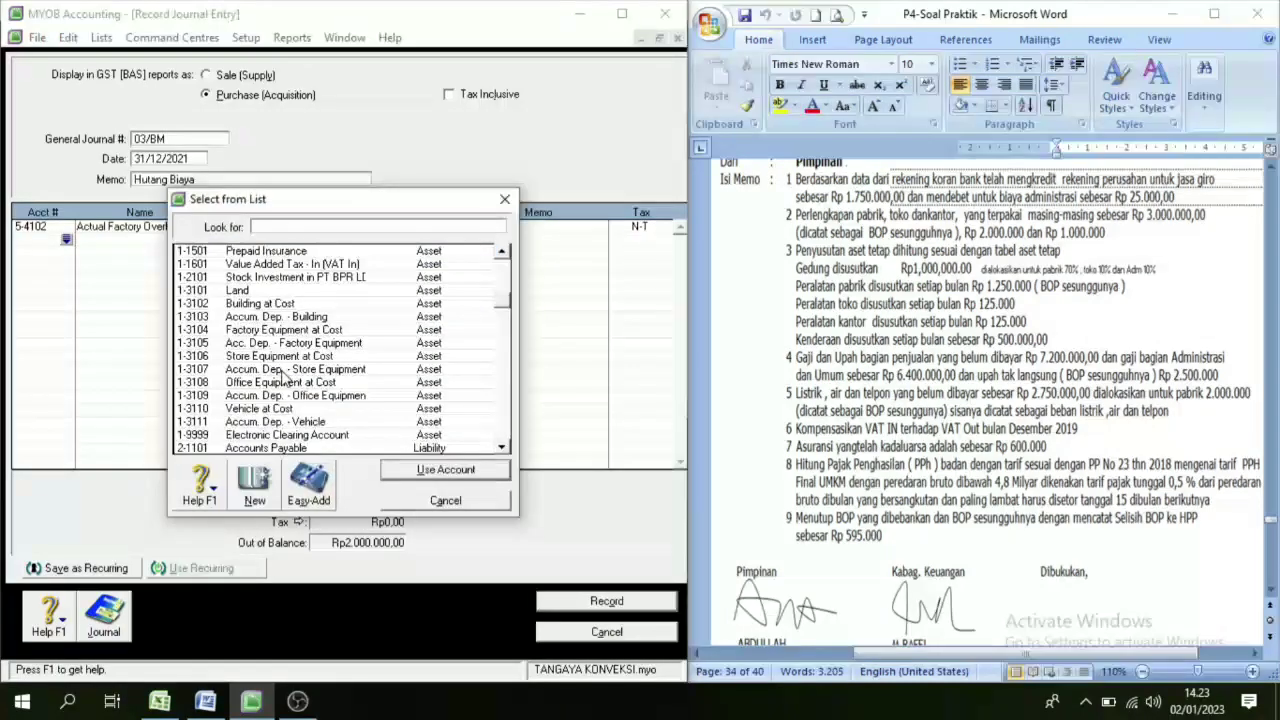
pyautogui.scroll(-2, 290, 398)
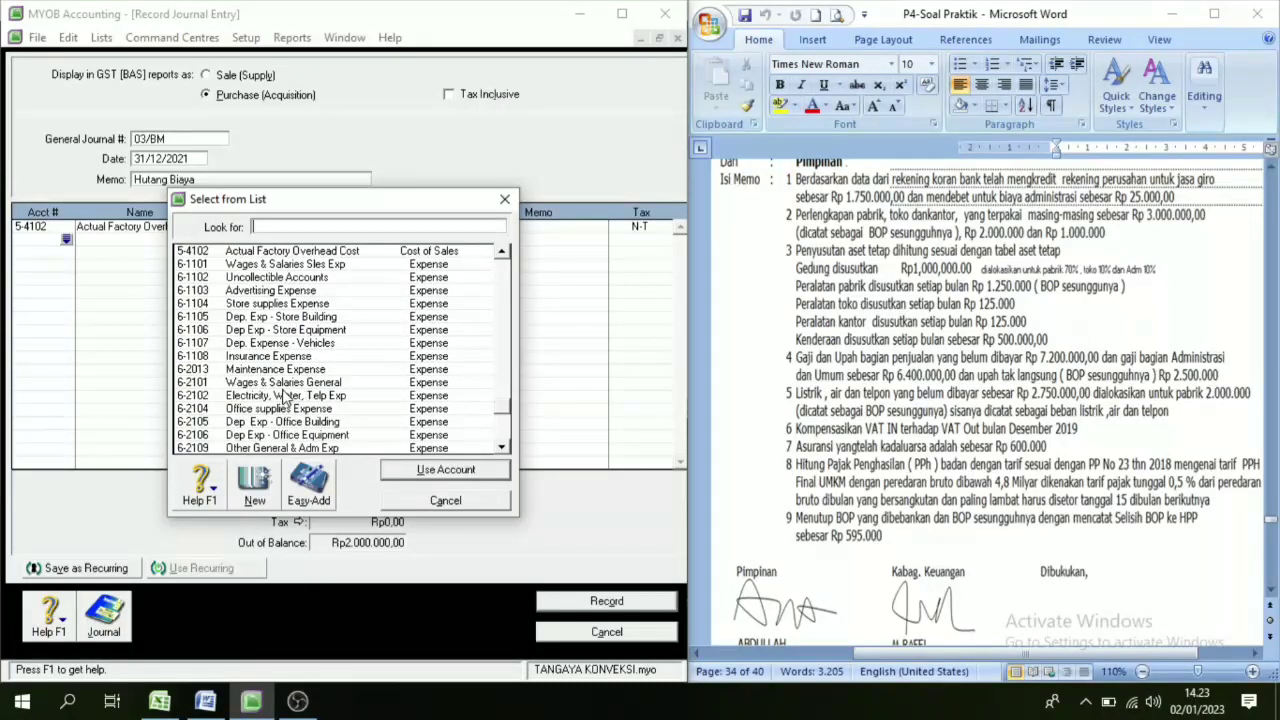
pyautogui.write('6-2102')
pyautogui.click(456, 472)
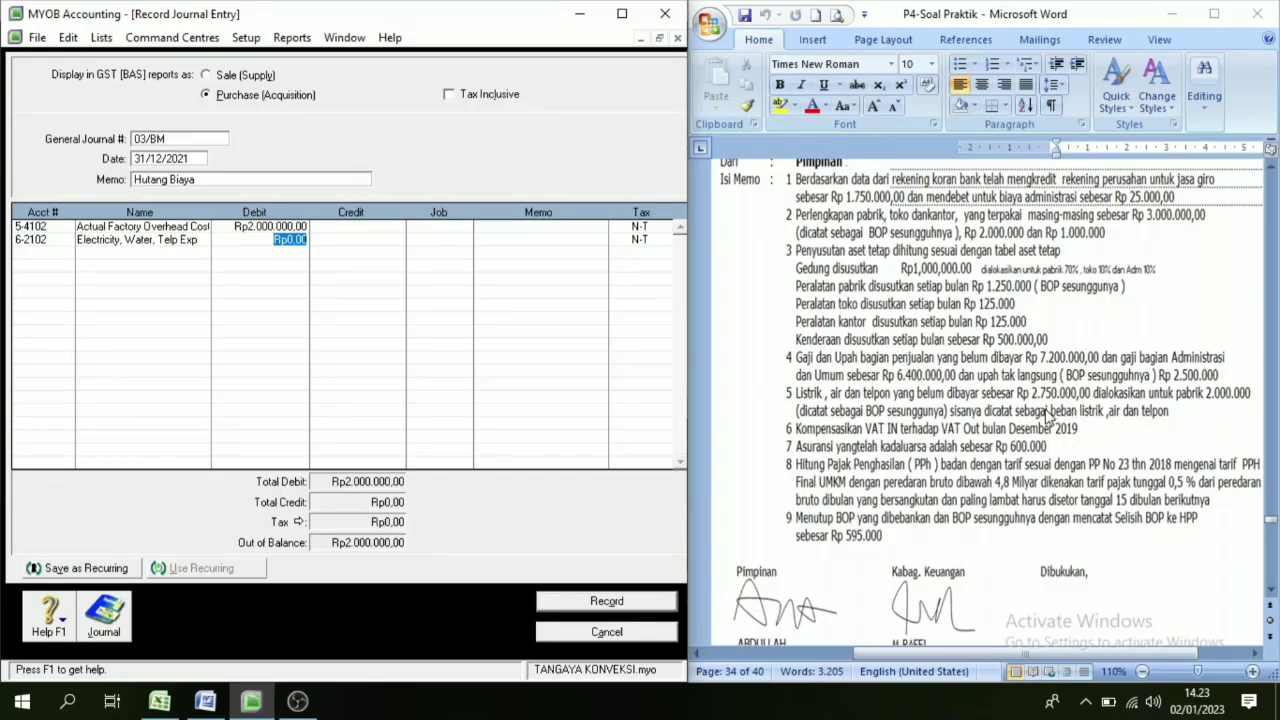
pyautogui.write('750.000')
pyautogui.press('Tab')
# Credit account 2-1103 Electricity, Telp, Water Pyble with Rp2.750.000,00 on the third line and record the accrued utilities entry.
pyautogui.click(45, 259)
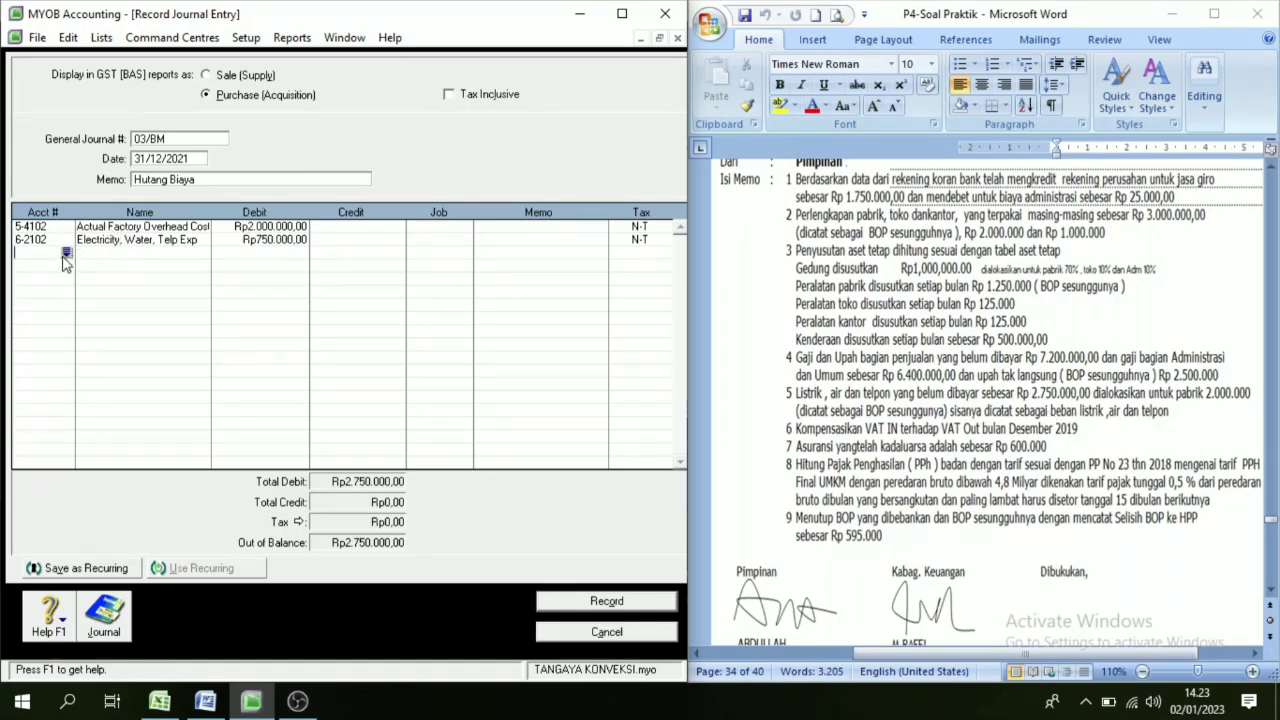
pyautogui.click(66, 254)
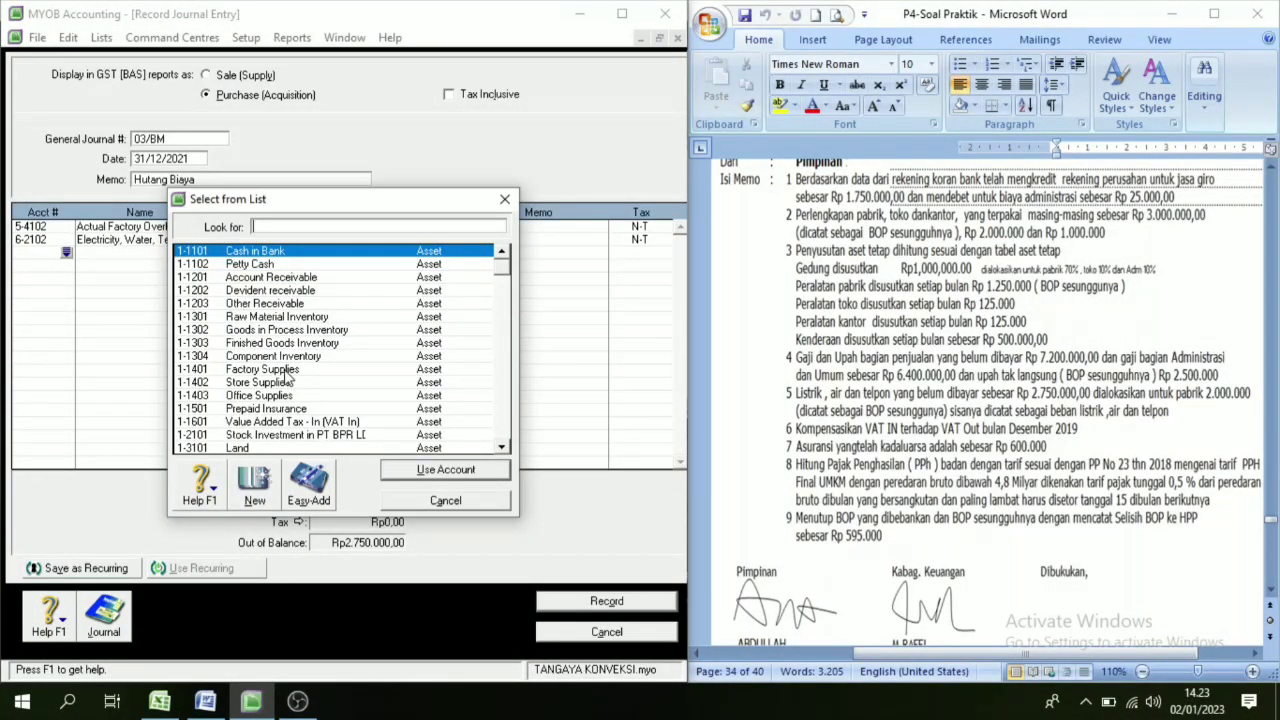
pyautogui.scroll(-1, 290, 380)
pyautogui.scroll(-8, 296, 383)
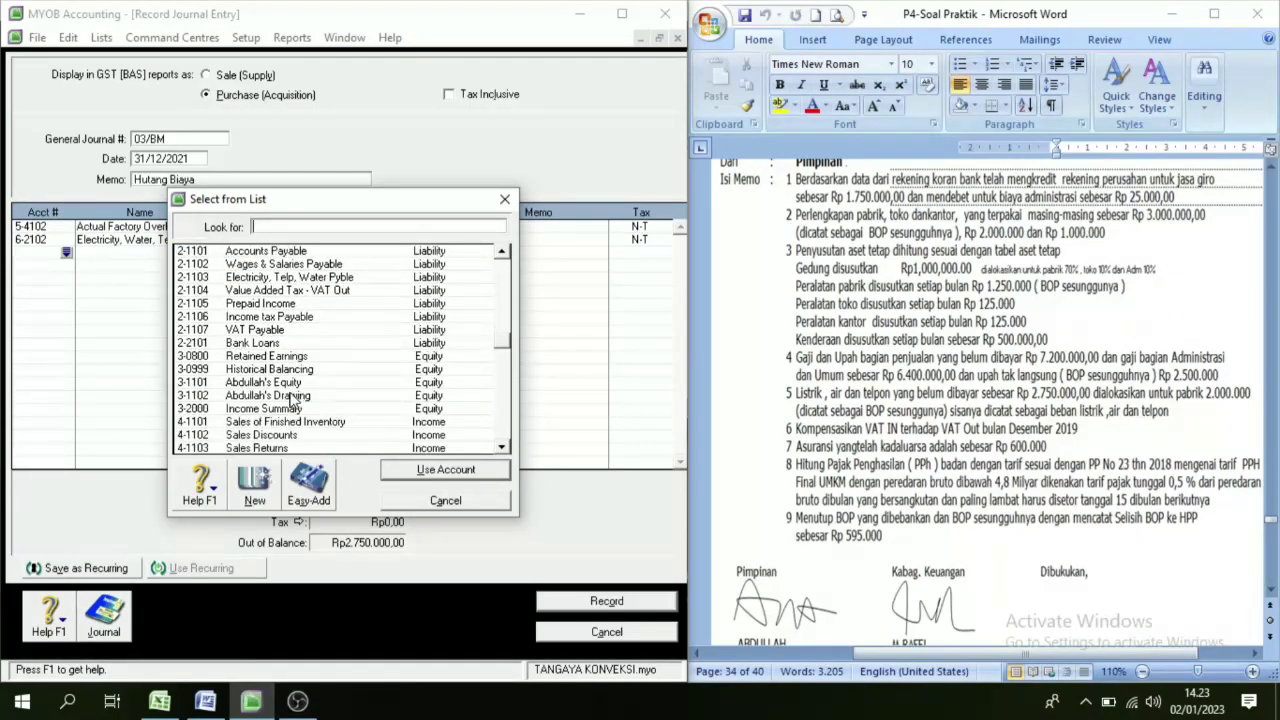
pyautogui.click(272, 277)
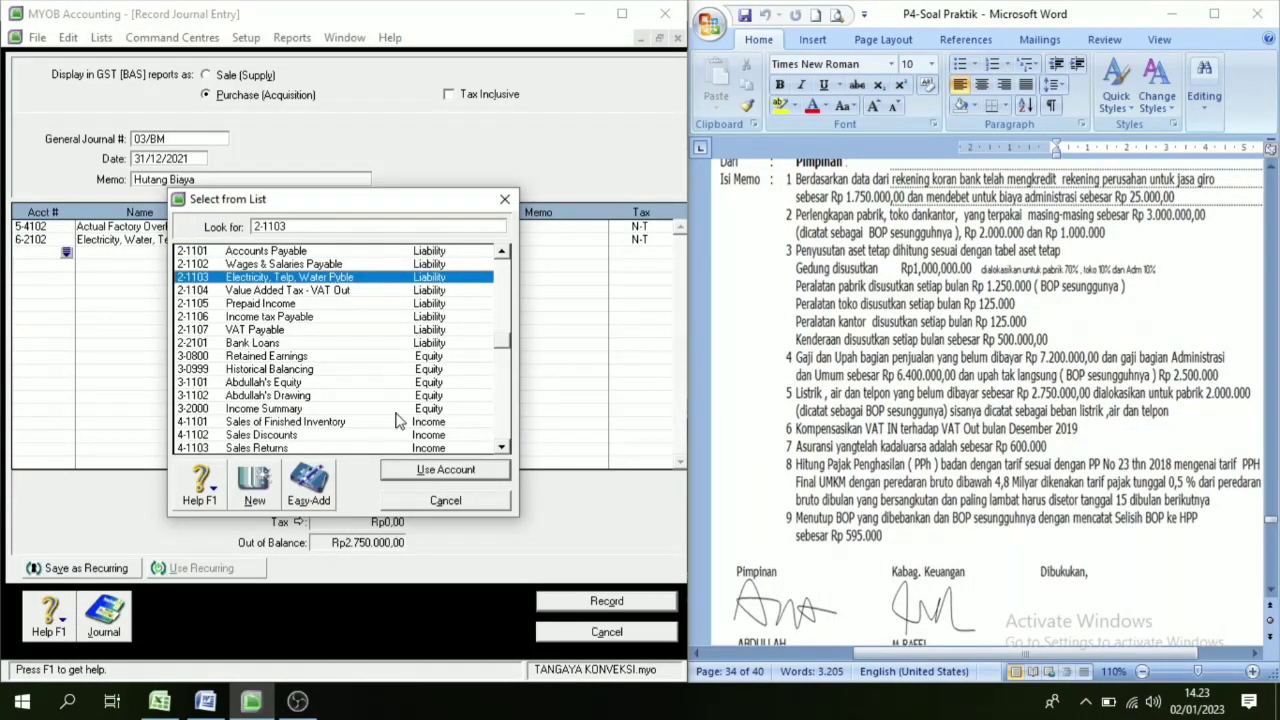
pyautogui.click(446, 470)
pyautogui.press('Tab')
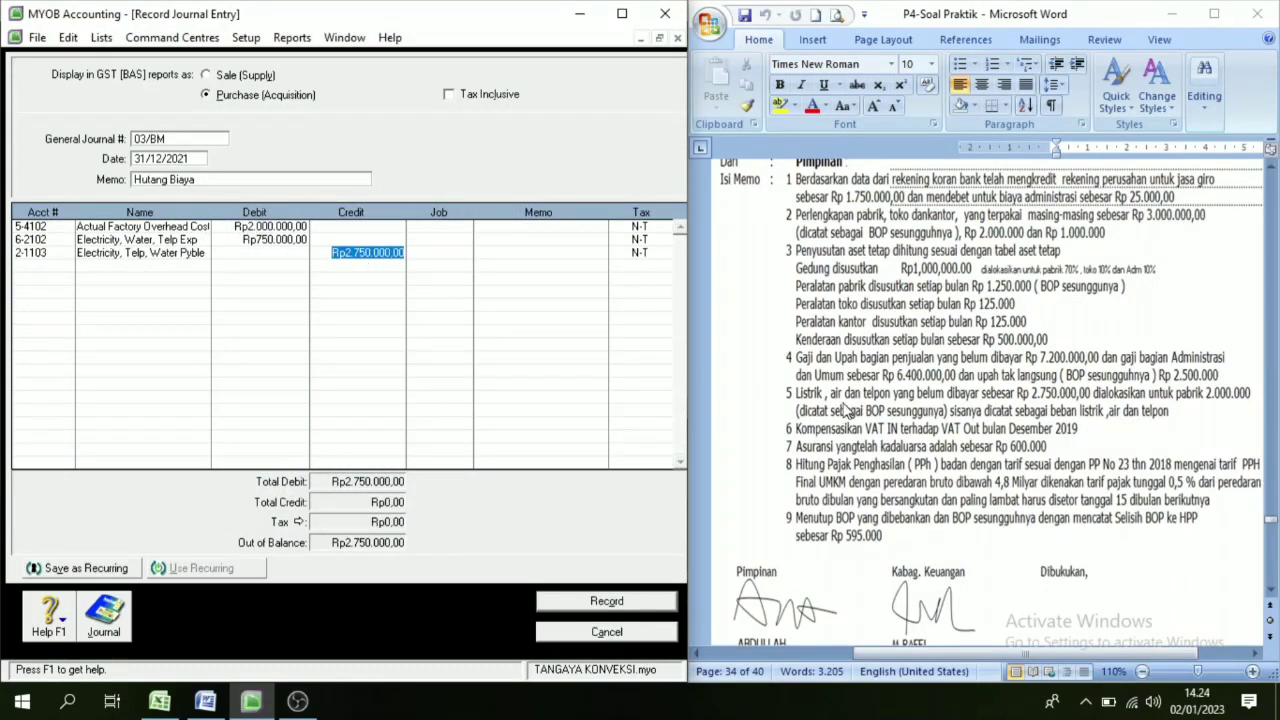
pyautogui.click(627, 601)
# For memo item 6, number the new journal entry 03/BM and give it the memo "Perhitungan Vat In dan Vat OUT".
pyautogui.click(197, 138)
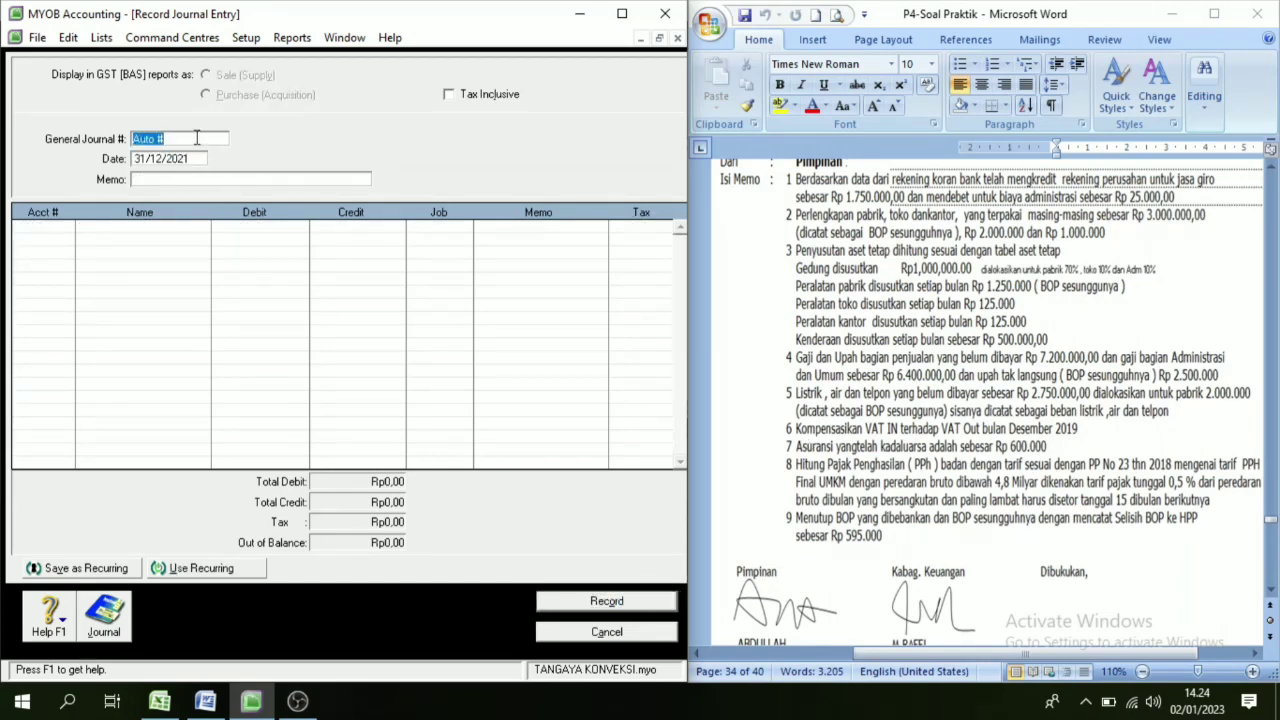
pyautogui.write('0')
pyautogui.press('Tab')
pyautogui.press('Tab')
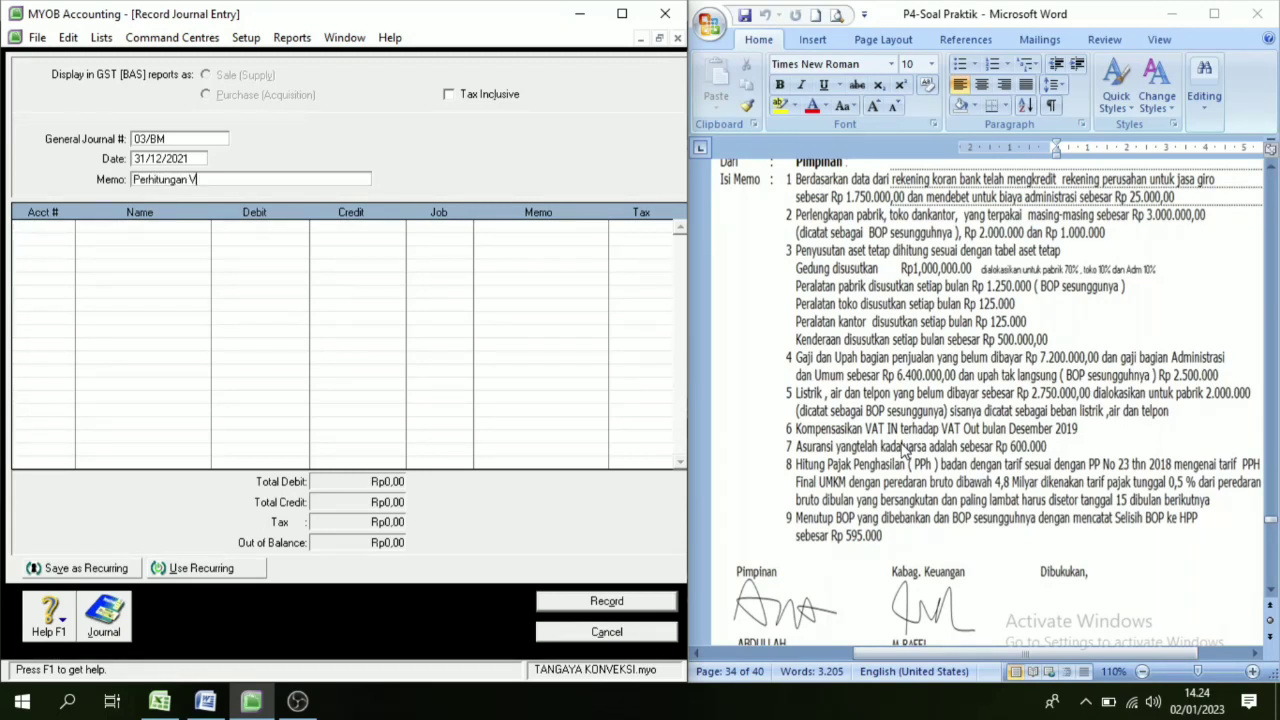
pyautogui.write('Perhitungan Vat In dan Vat OUT')
pyautogui.press('Tab')
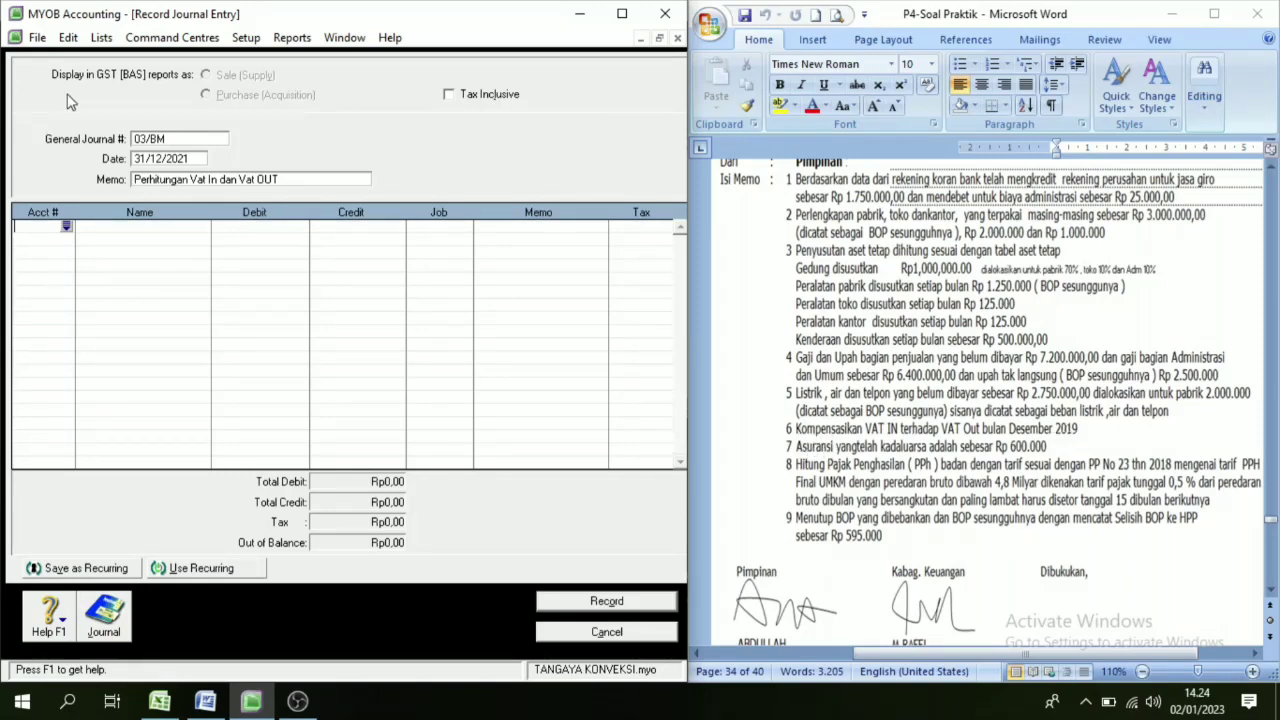
# Review the VAT accounts and their balances among the asset and liability accounts in the accounts list.
pyautogui.click(101, 37)
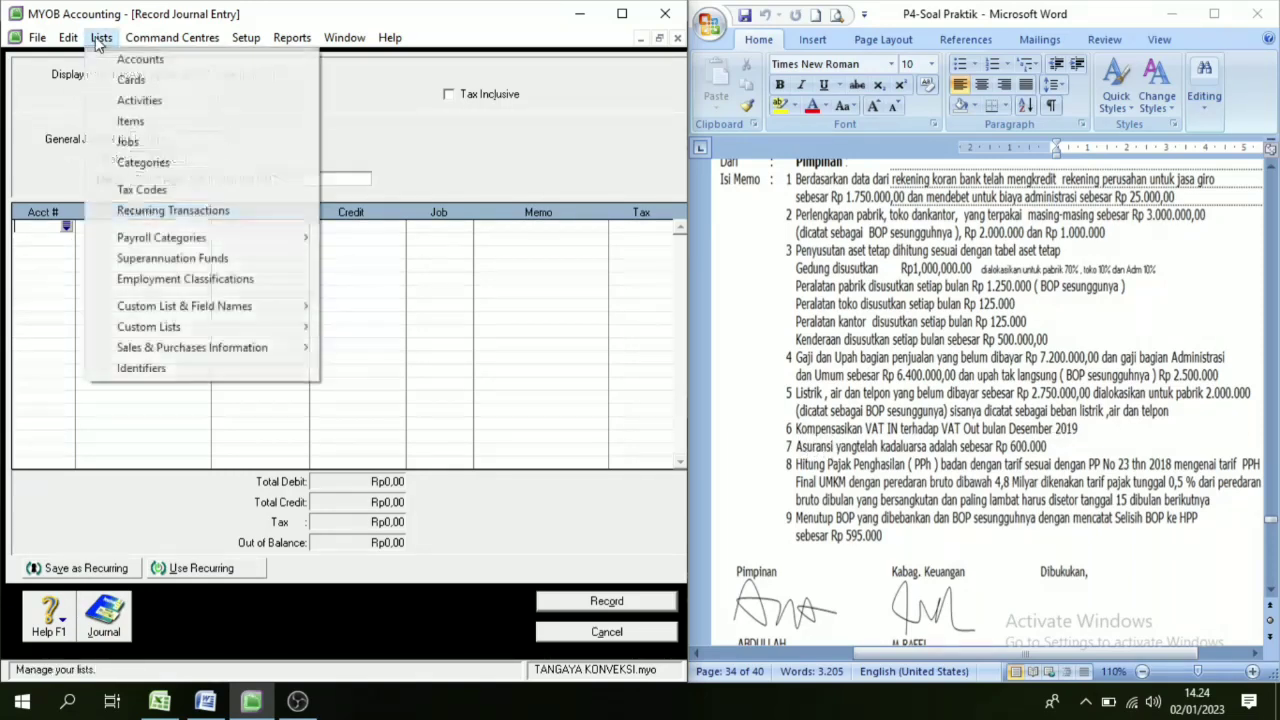
pyautogui.click(141, 61)
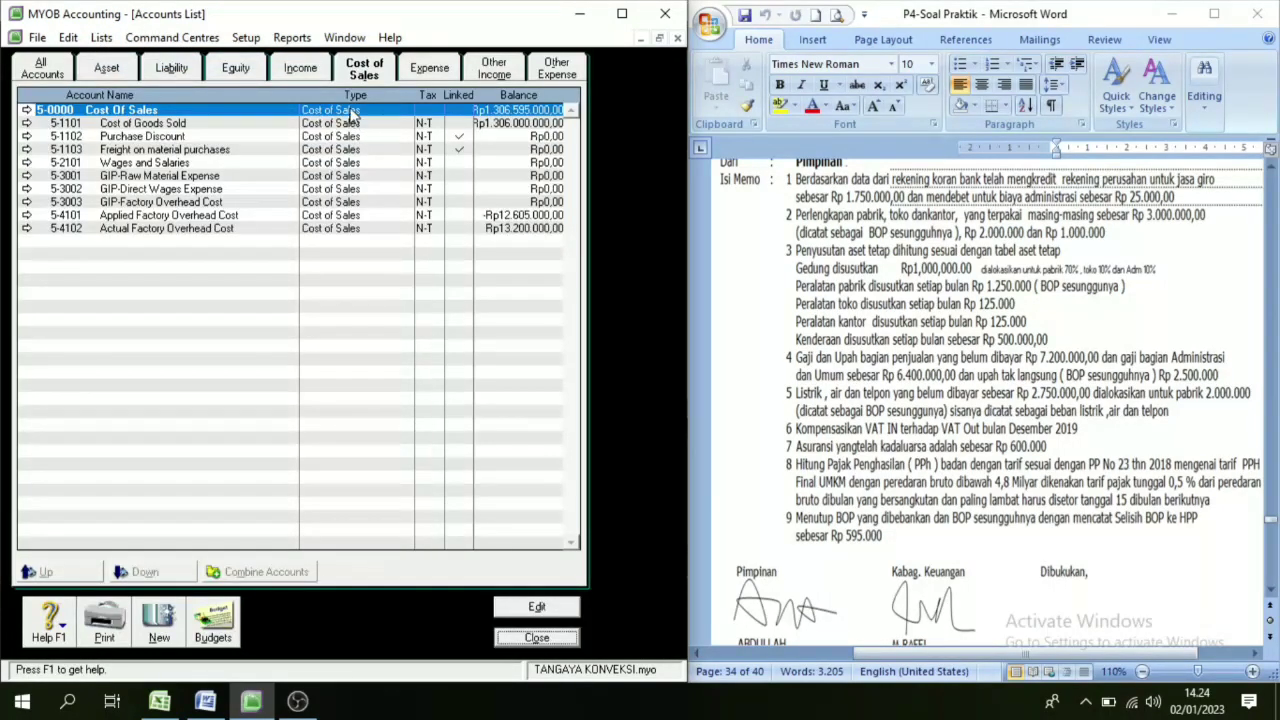
pyautogui.click(110, 72)
pyautogui.click(43, 72)
pyautogui.click(92, 72)
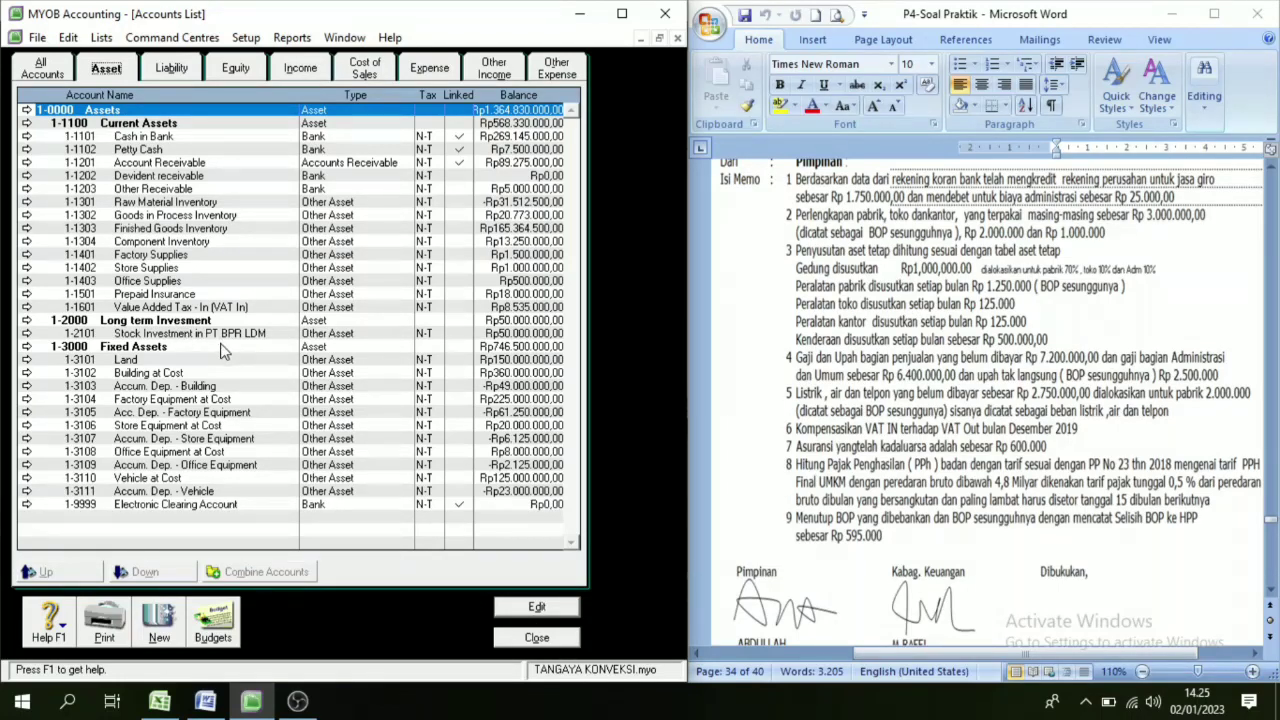
pyautogui.click(158, 76)
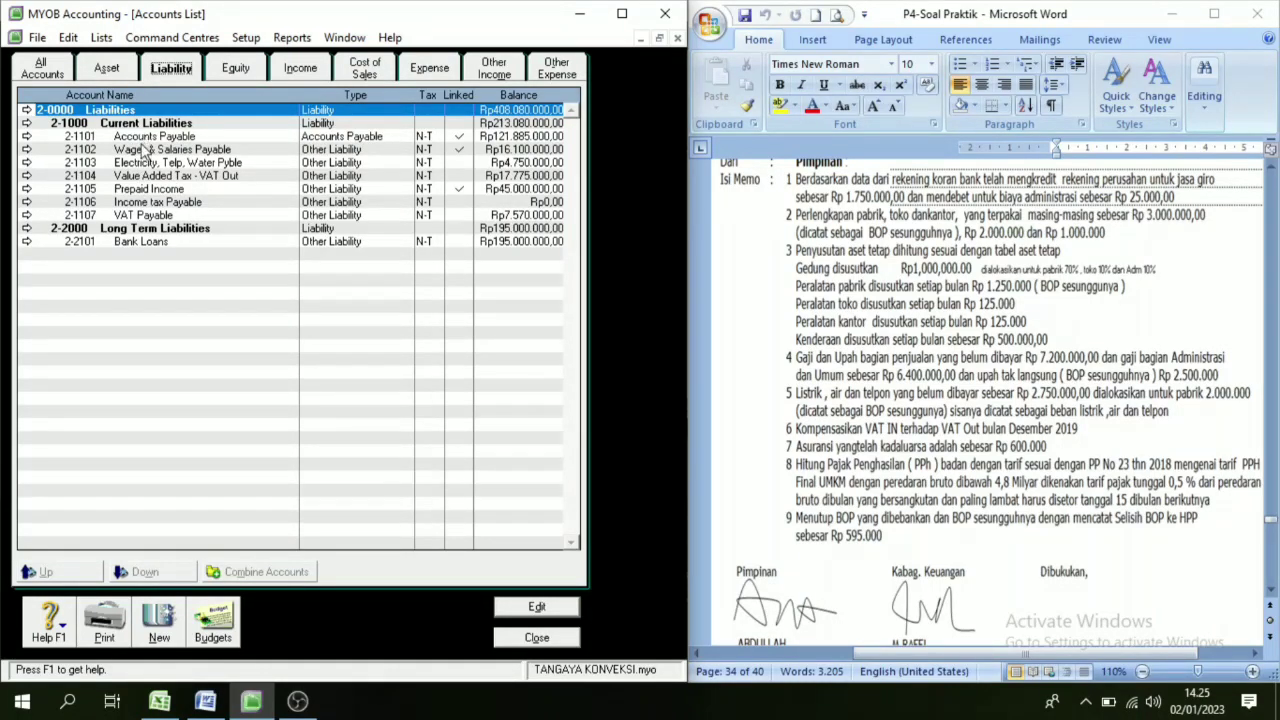
pyautogui.click(537, 638)
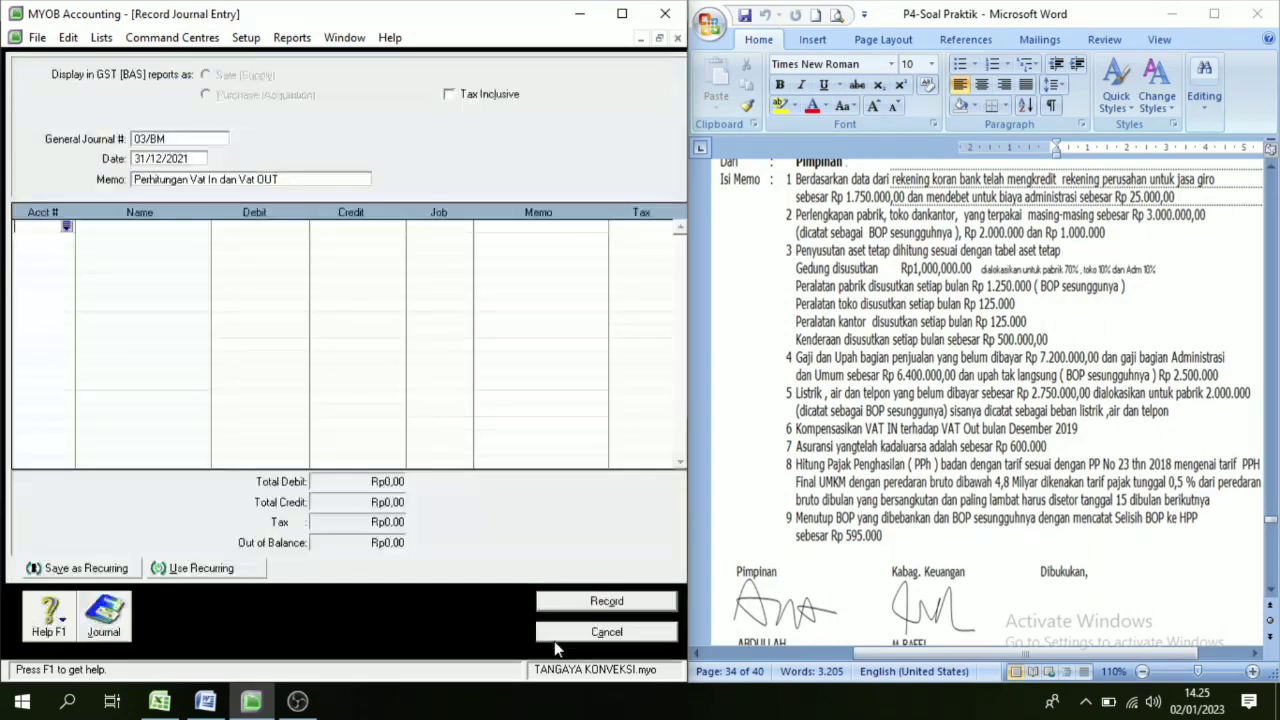
# Add accounts 2-1104 Value Added Tax - VAT Out and 1-1601 Value Added Tax - In (VAT In) on the first two journal lines.
pyautogui.click(67, 228)
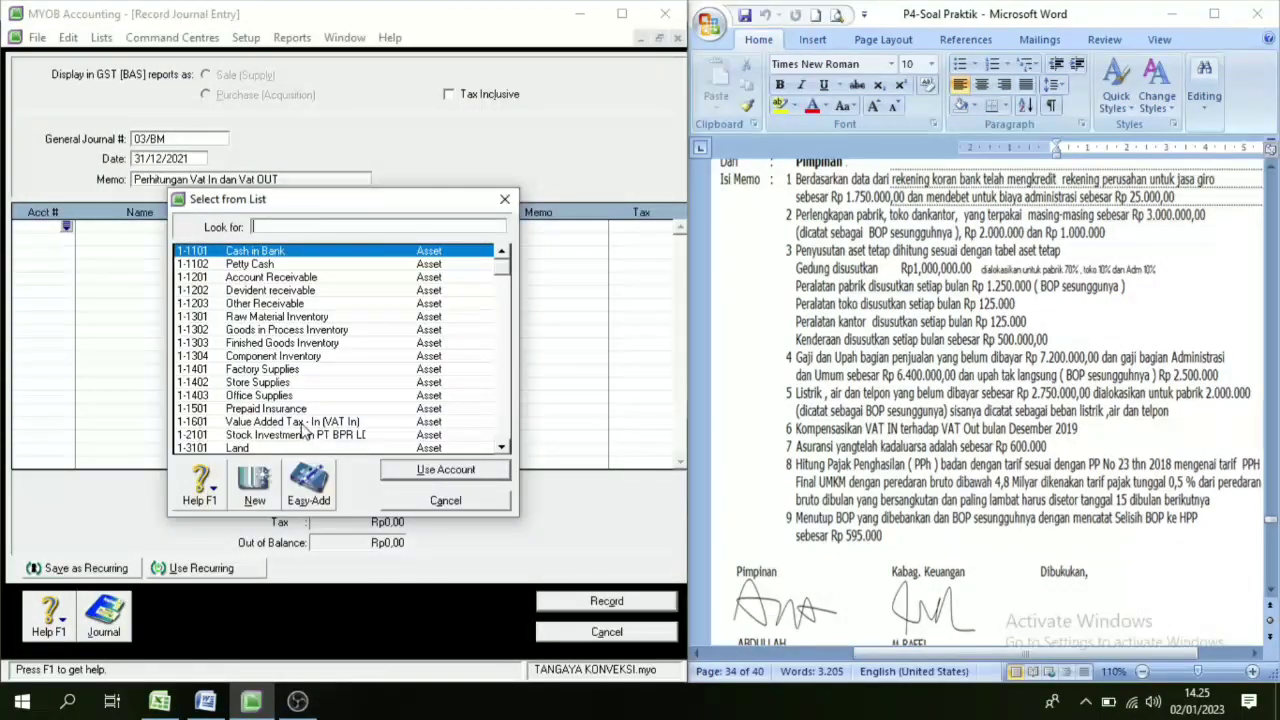
pyautogui.scroll(-7, 315, 420)
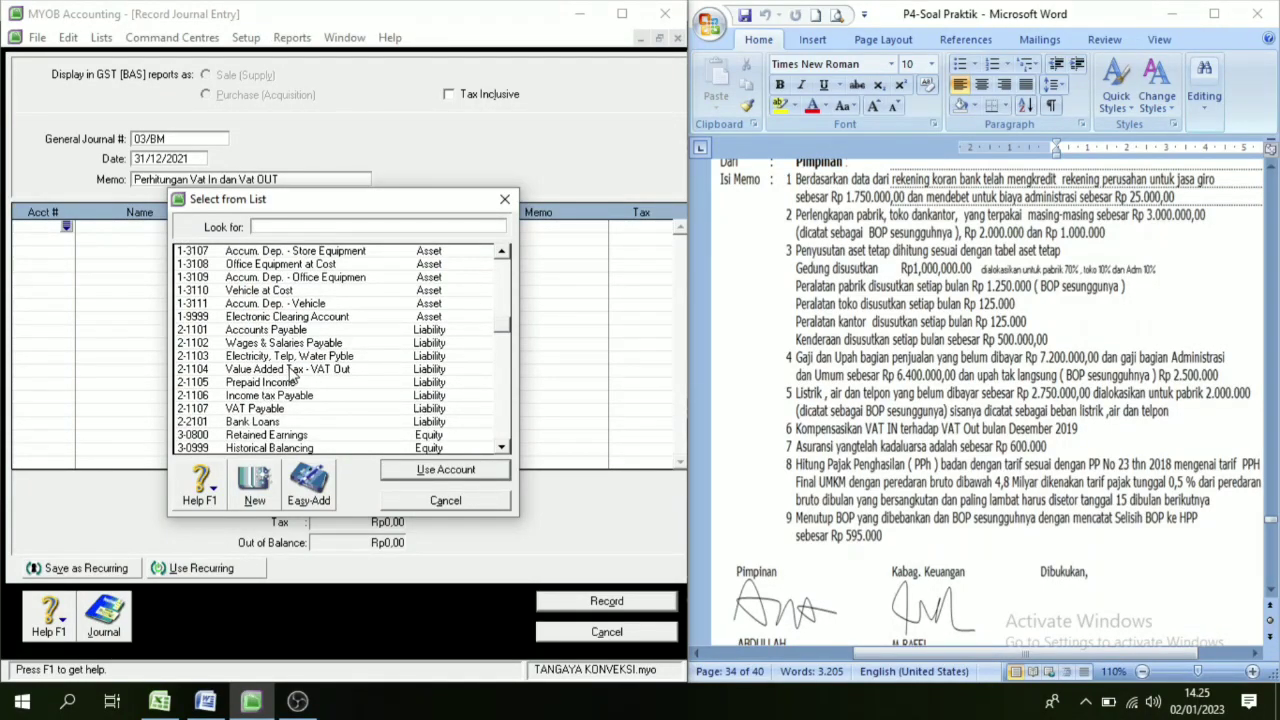
pyautogui.click(293, 371)
pyautogui.click(450, 472)
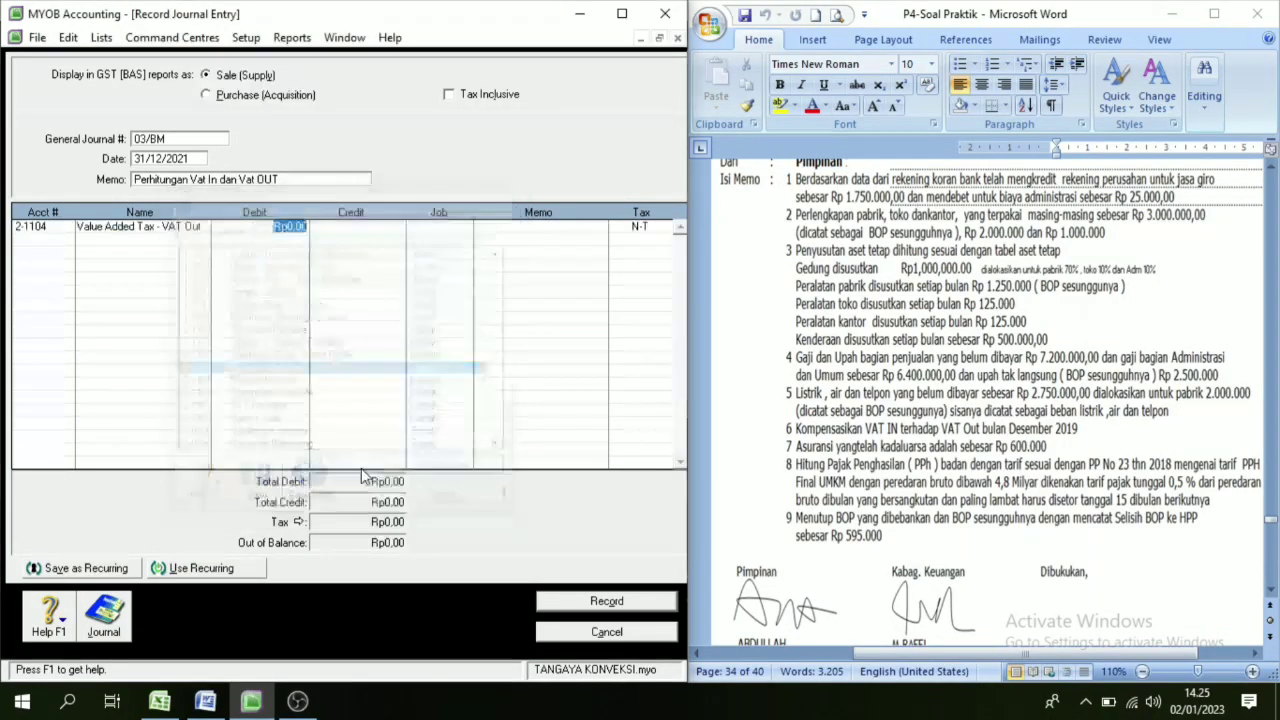
pyautogui.click(36, 242)
pyautogui.click(66, 240)
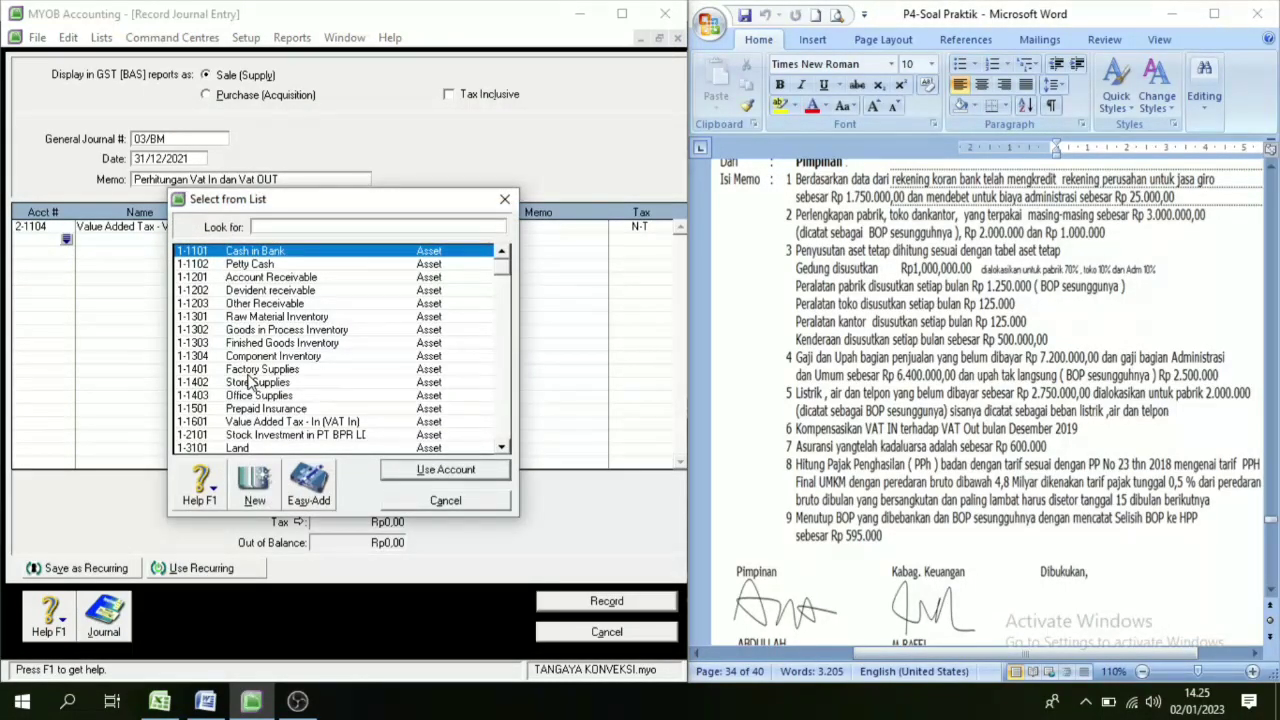
pyautogui.click(310, 426)
pyautogui.click(413, 472)
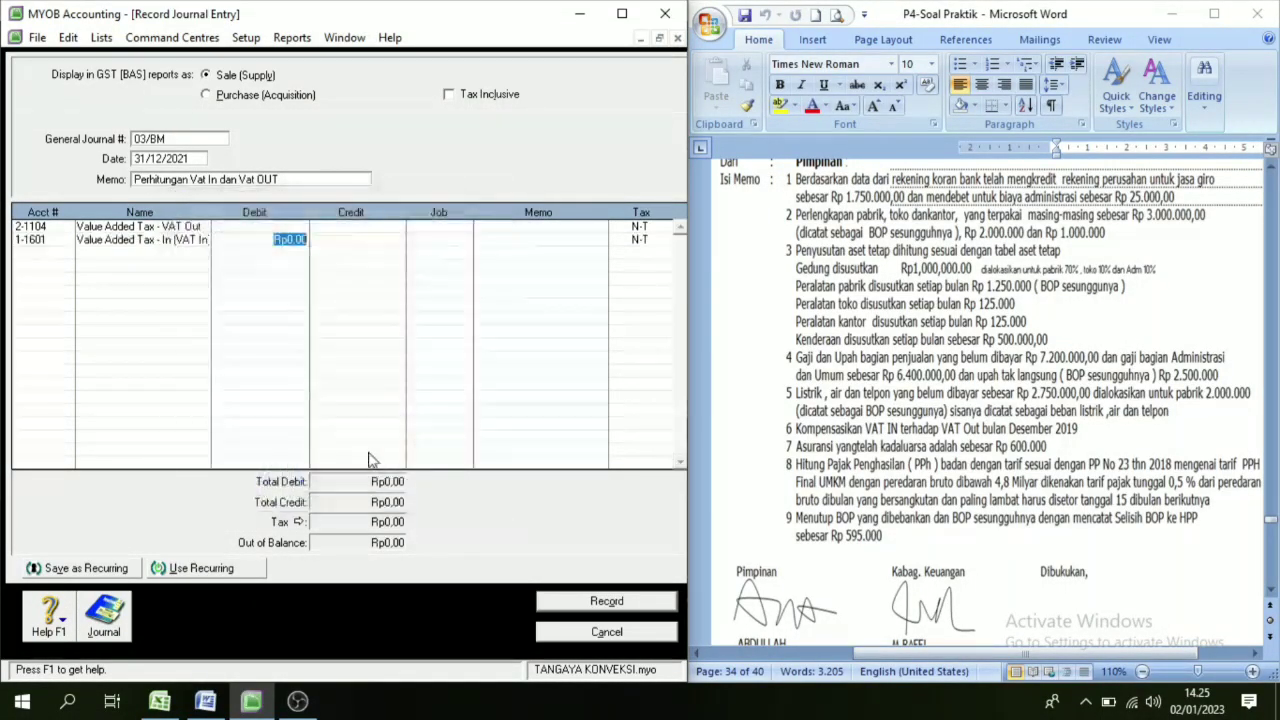
# Look up the VAT Out balance in the accounts list and debit account 2-1104 with Rp17.775.000,00.
pyautogui.click(256, 228)
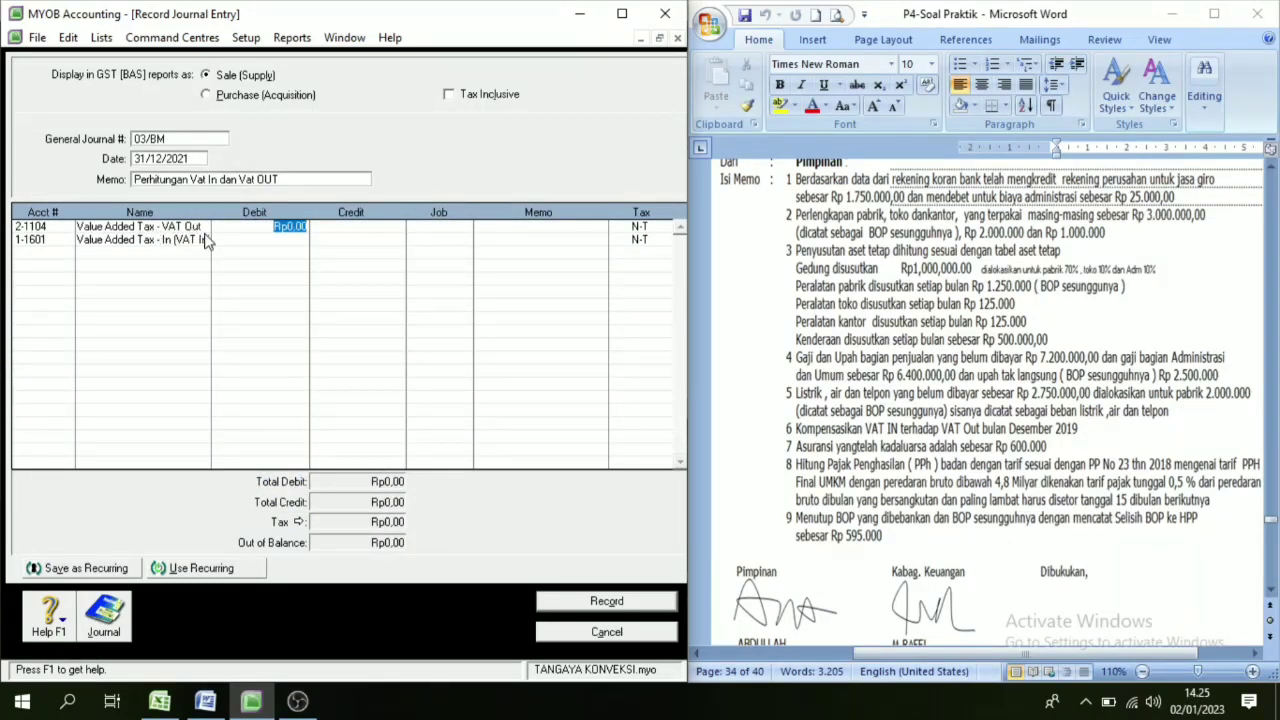
pyautogui.click(101, 38)
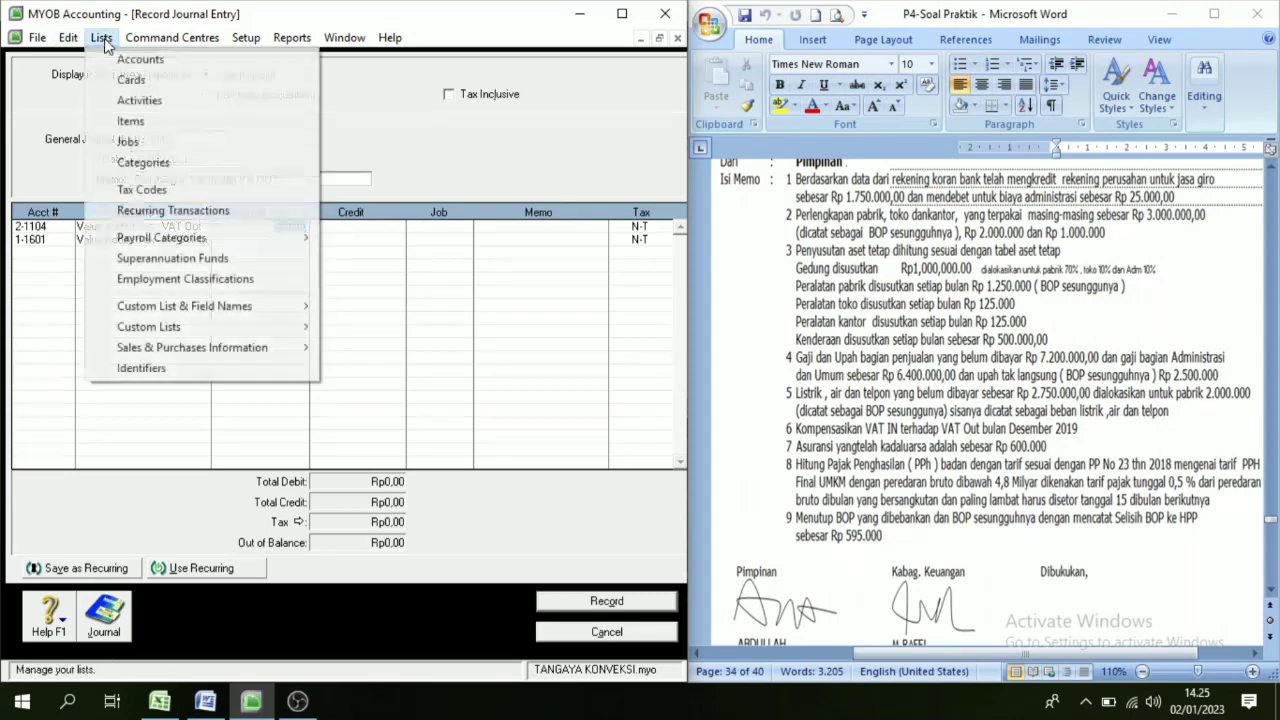
pyautogui.click(150, 61)
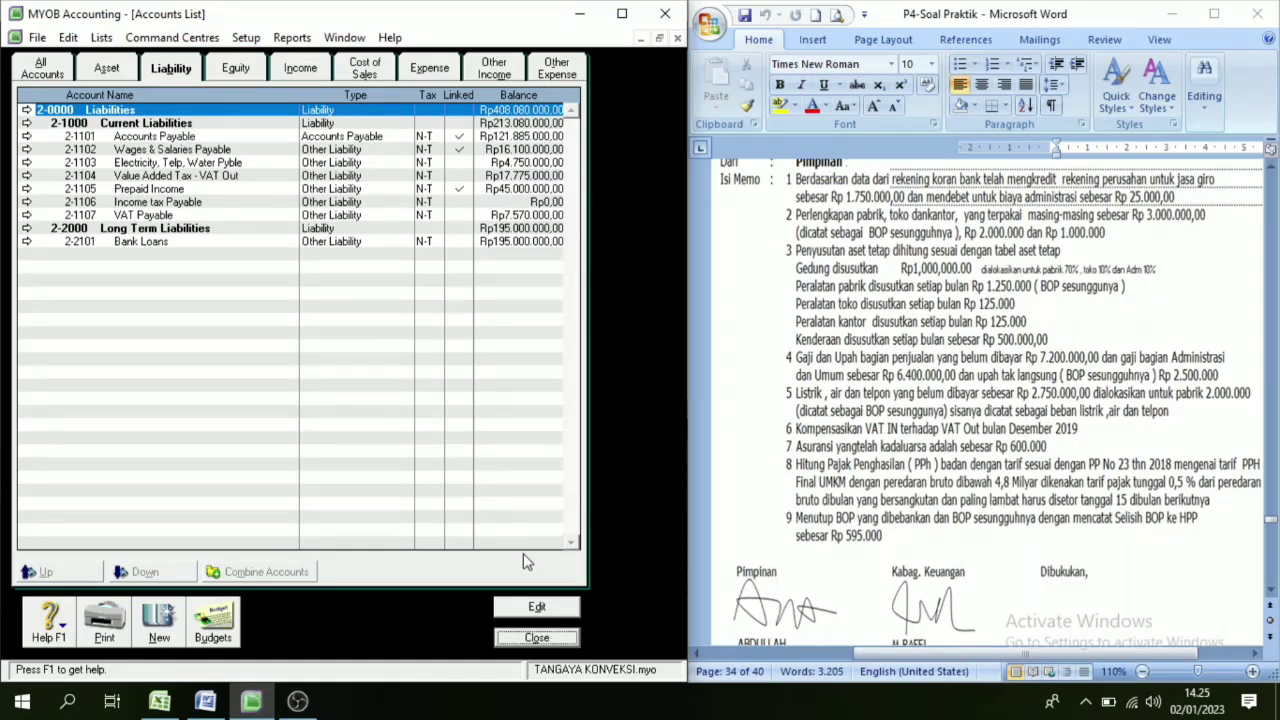
pyautogui.click(541, 639)
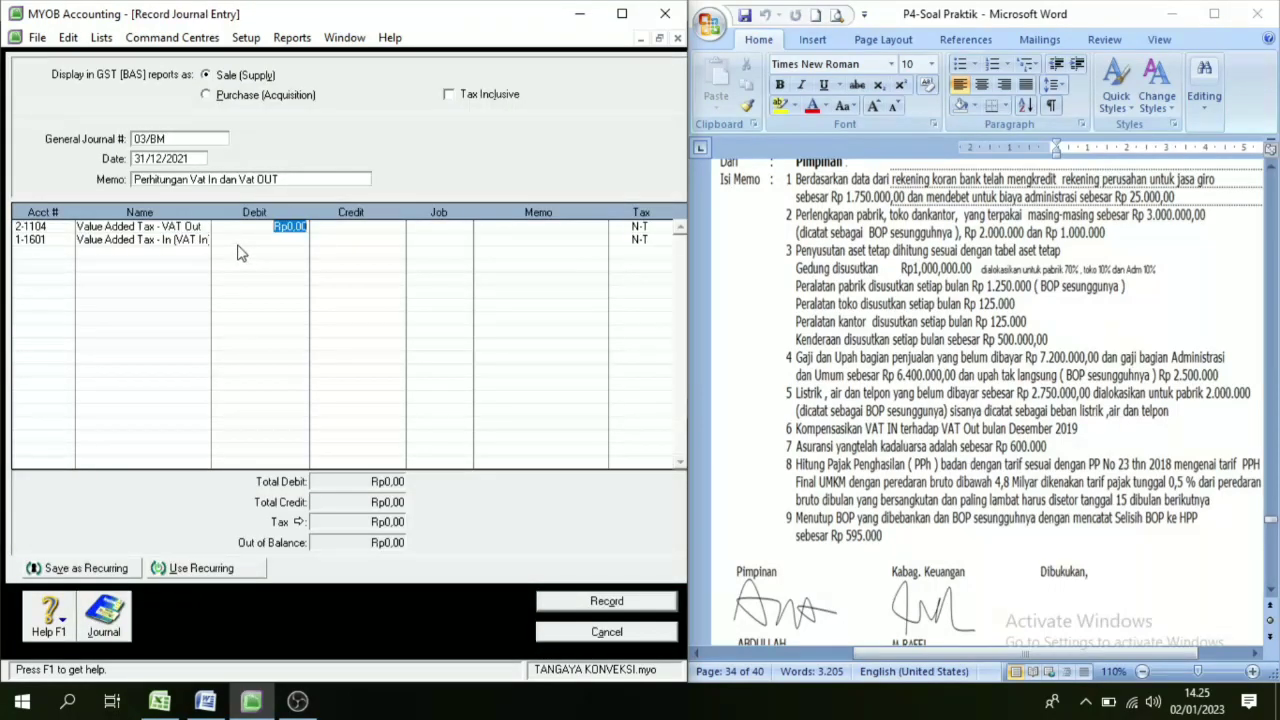
pyautogui.write('1')
pyautogui.write('7.775.000')
pyautogui.press('Tab')
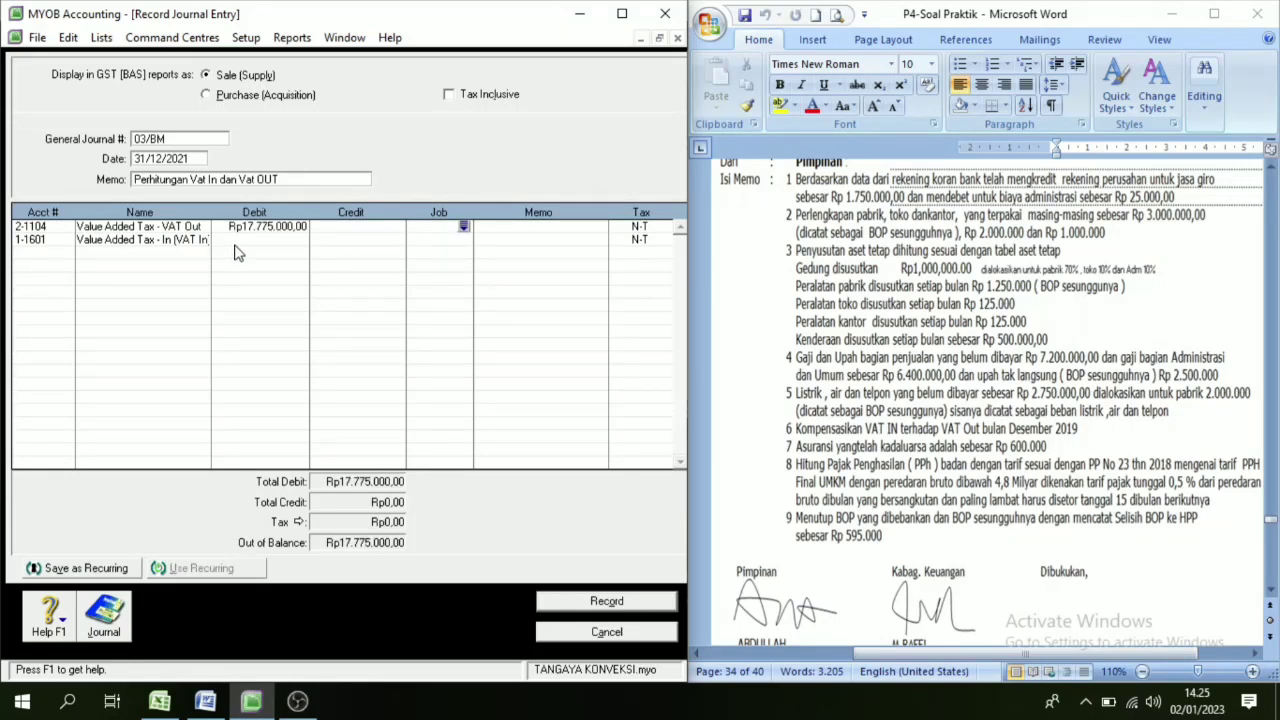
# Look up the VAT In balance among the asset accounts and credit account 1-1601 with Rp8.535.000,00.
pyautogui.click(338, 240)
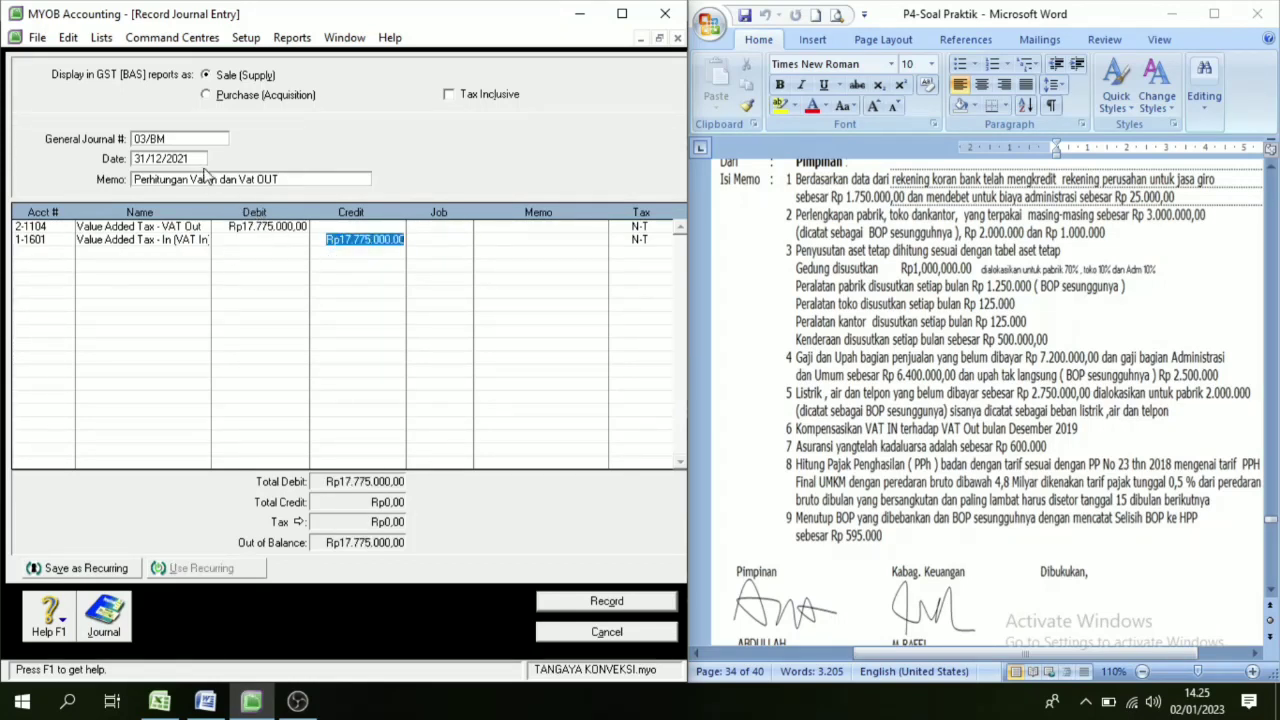
pyautogui.click(101, 37)
pyautogui.click(120, 57)
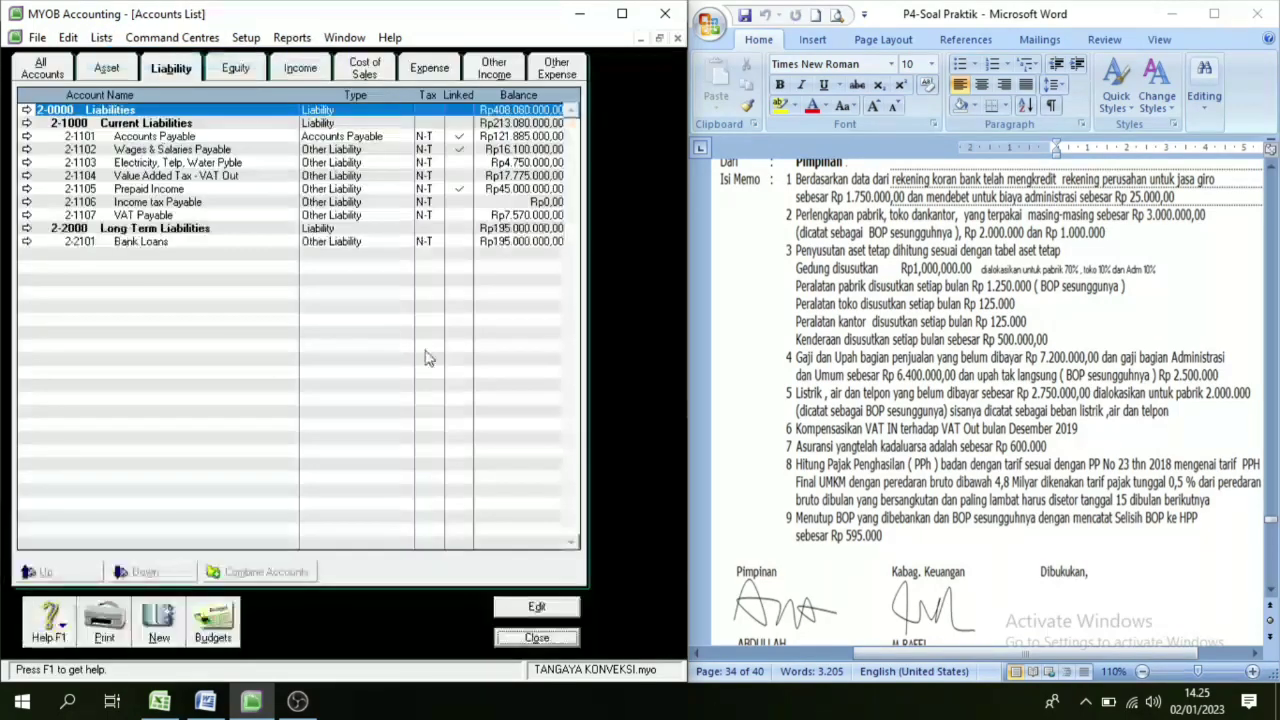
pyautogui.click(93, 71)
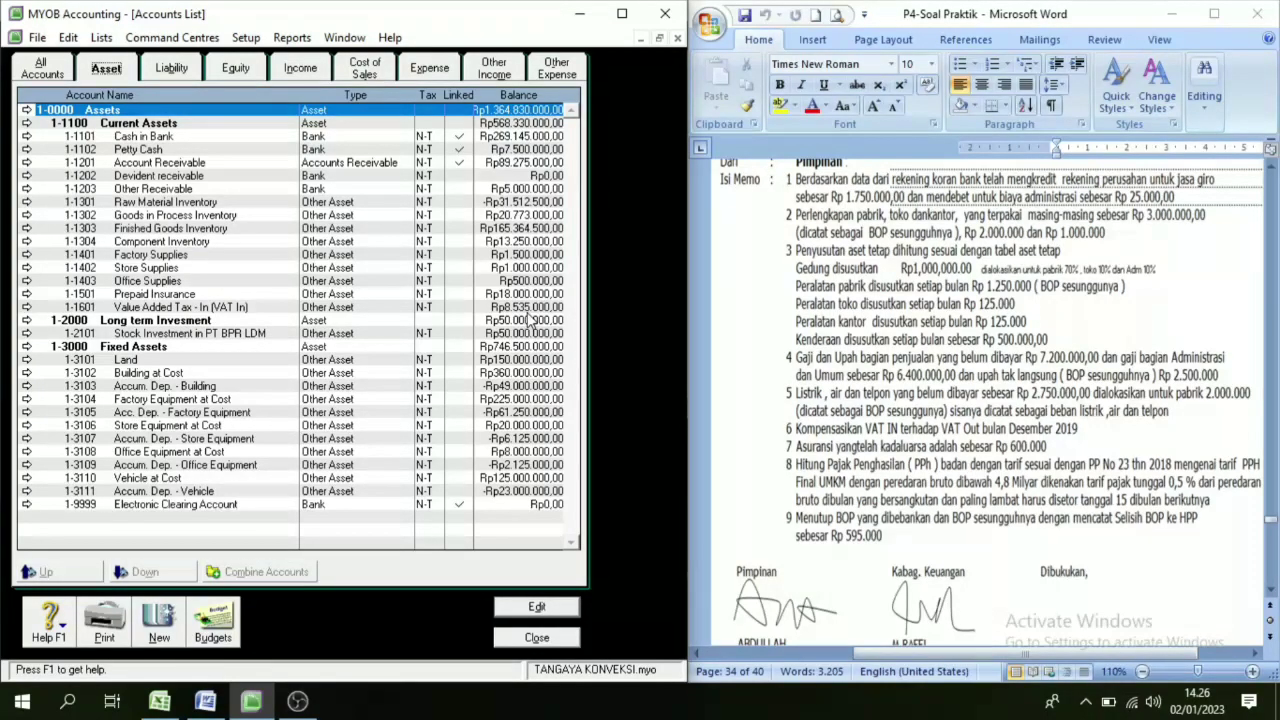
pyautogui.click(536, 638)
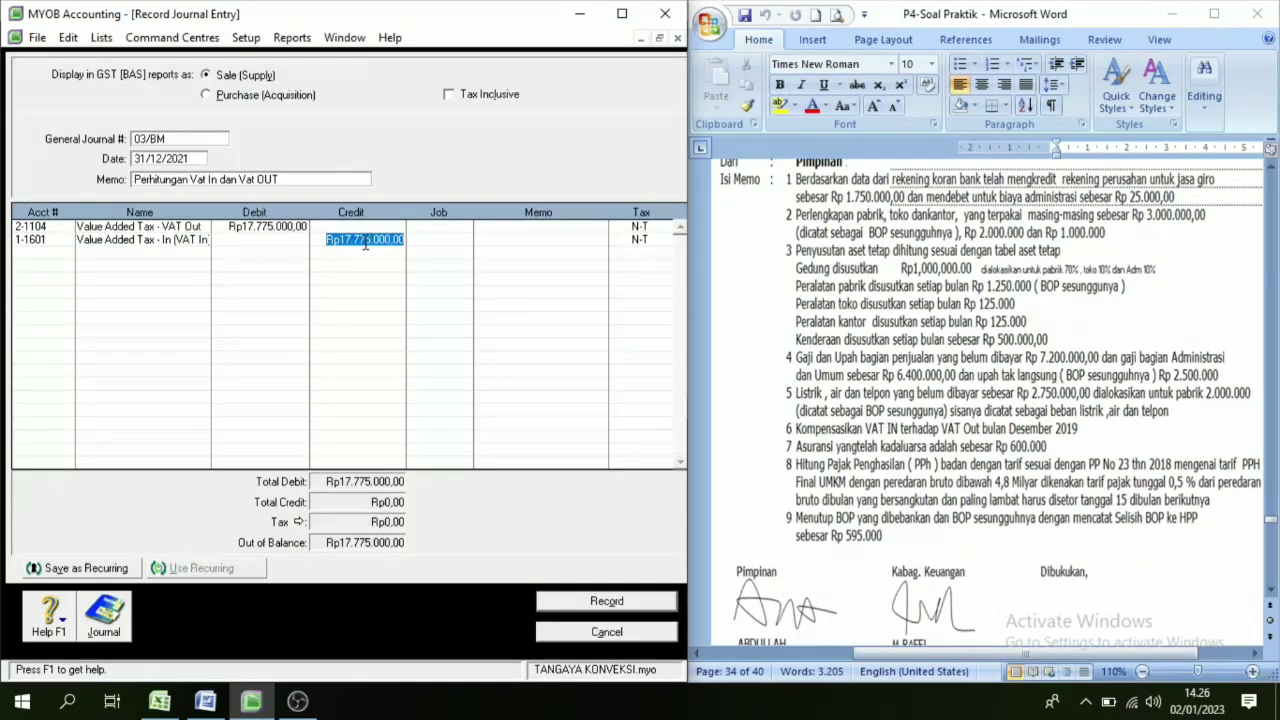
pyautogui.write('8535000')
pyautogui.press('Tab')
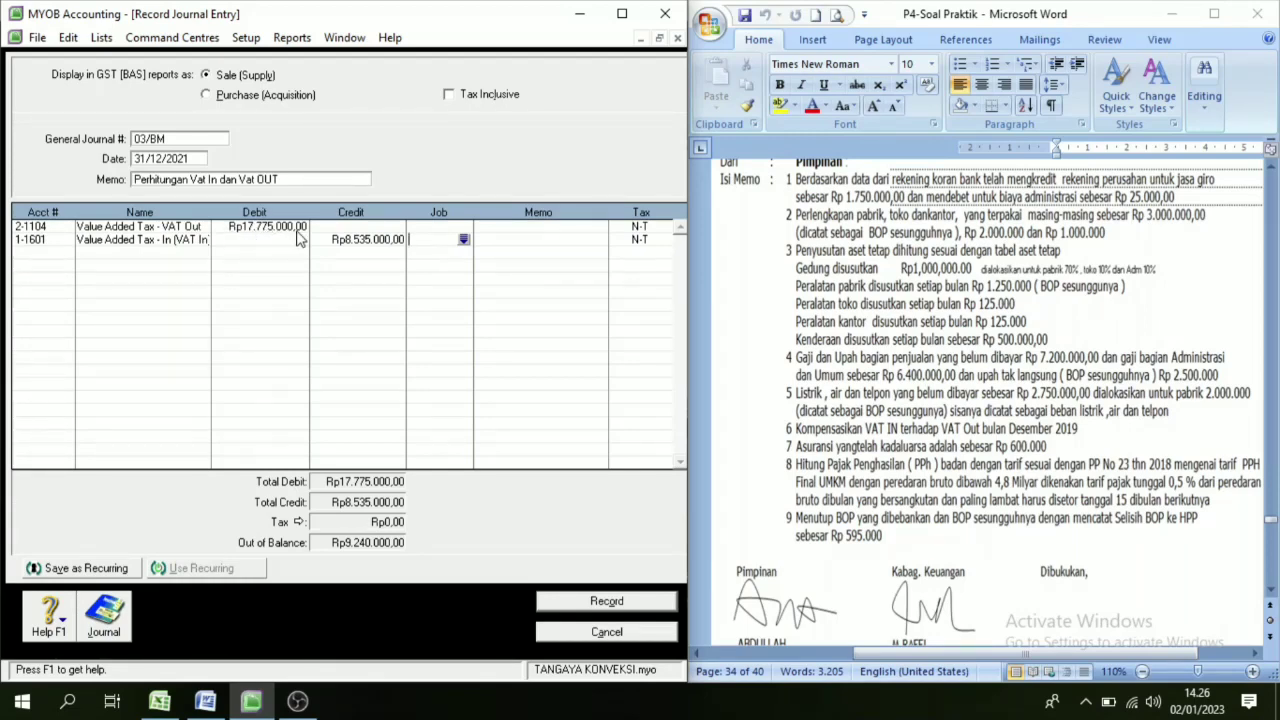
# Credit account 2-1107 VAT Payable with Rp9.240.000,00 on the third line and record the VAT compensation entry.
pyautogui.click(41, 255)
pyautogui.click(66, 254)
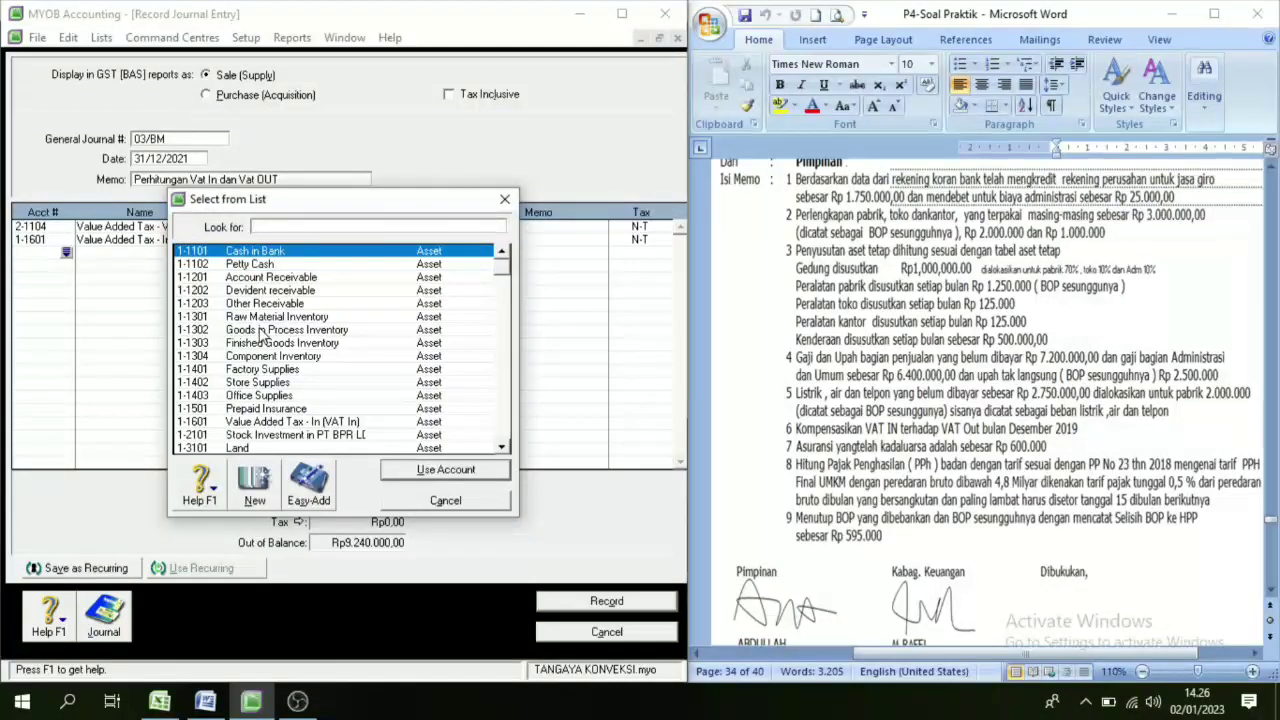
pyautogui.scroll(-1, 308, 382)
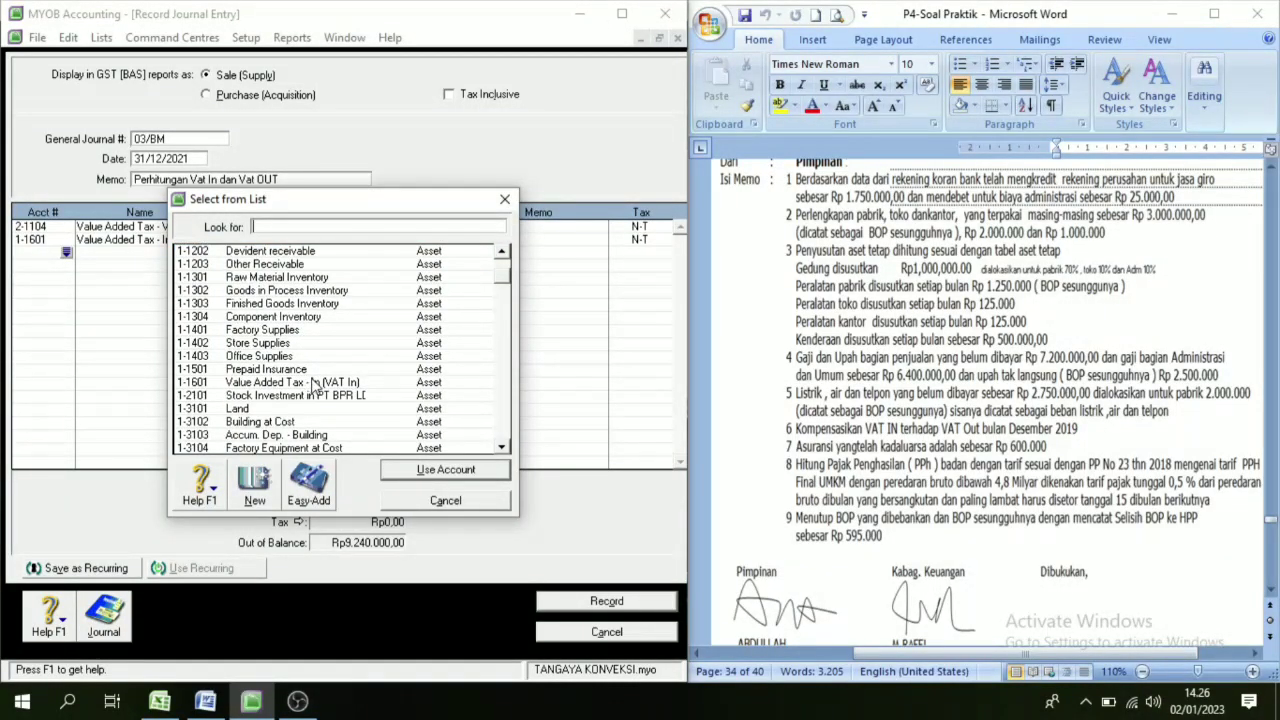
pyautogui.scroll(-6, 308, 410)
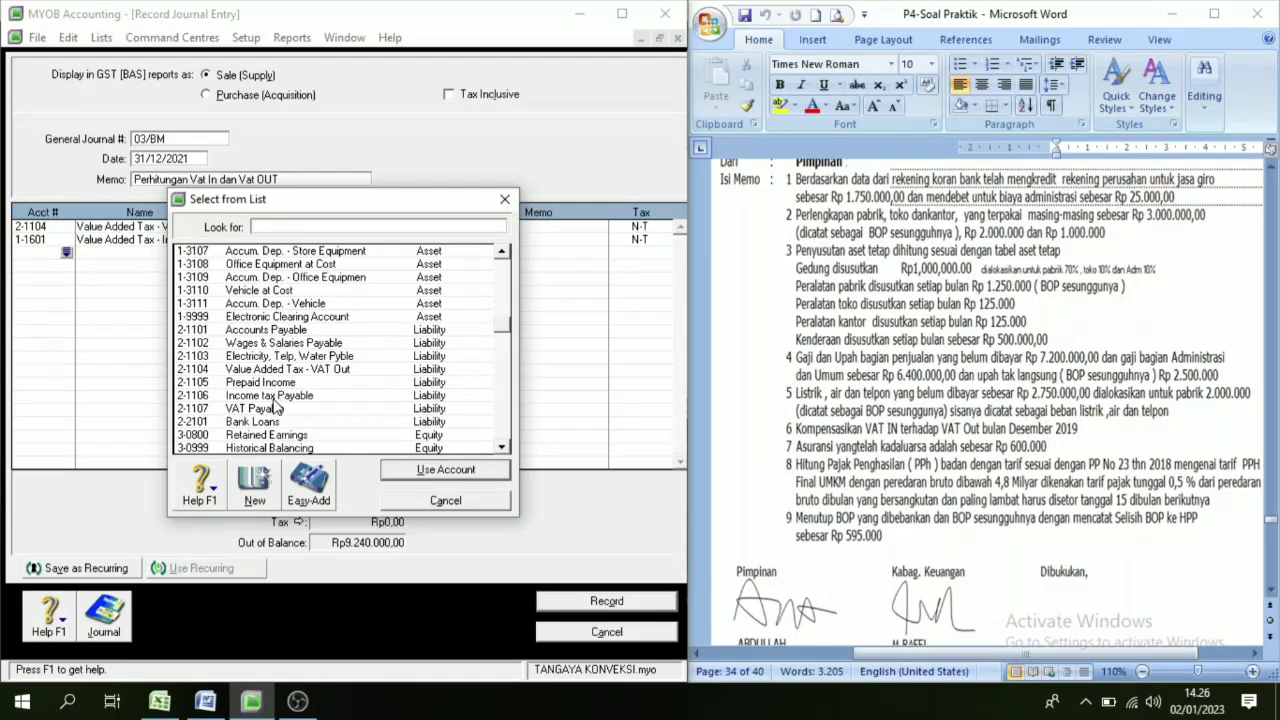
pyautogui.click(268, 410)
pyautogui.click(443, 472)
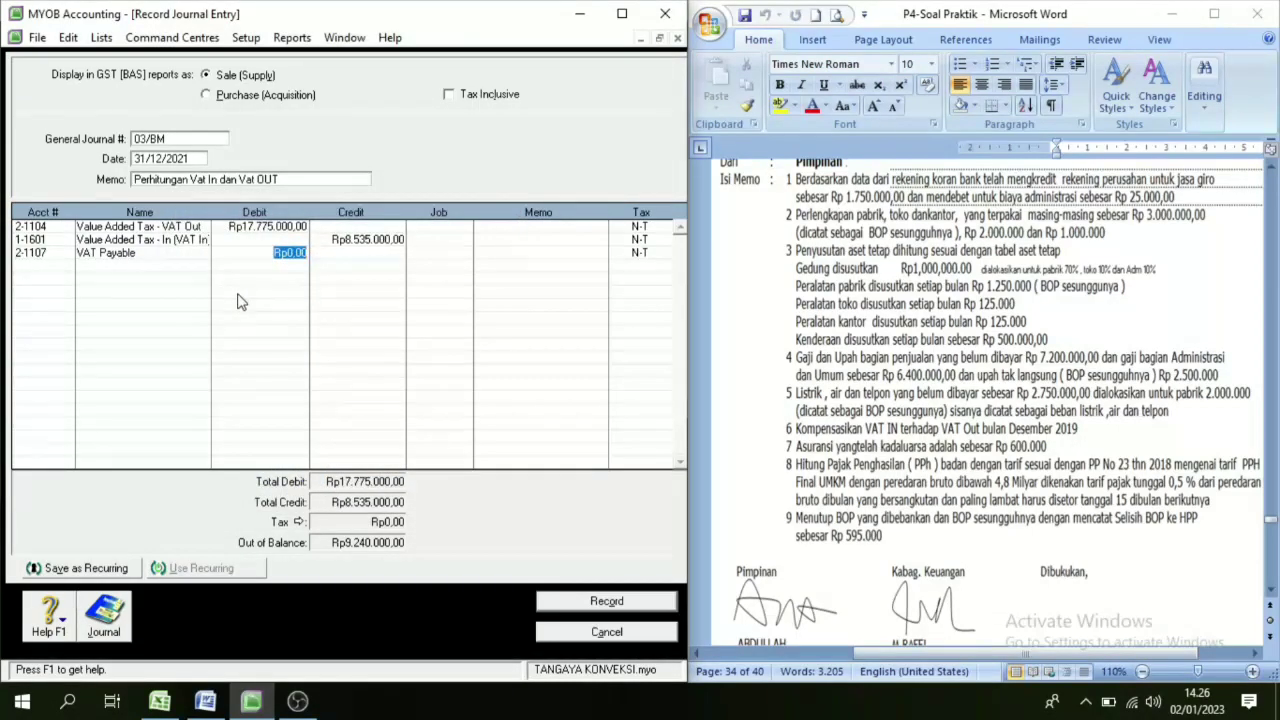
pyautogui.press('Tab')
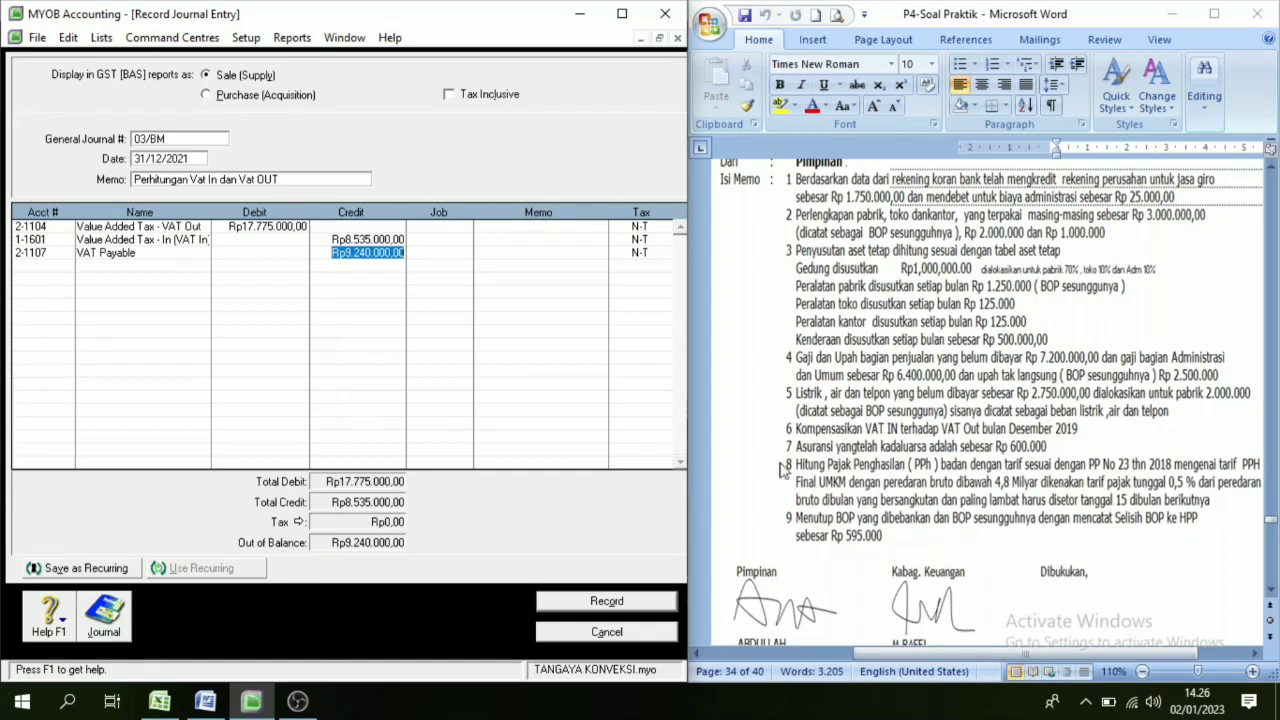
pyautogui.click(612, 603)
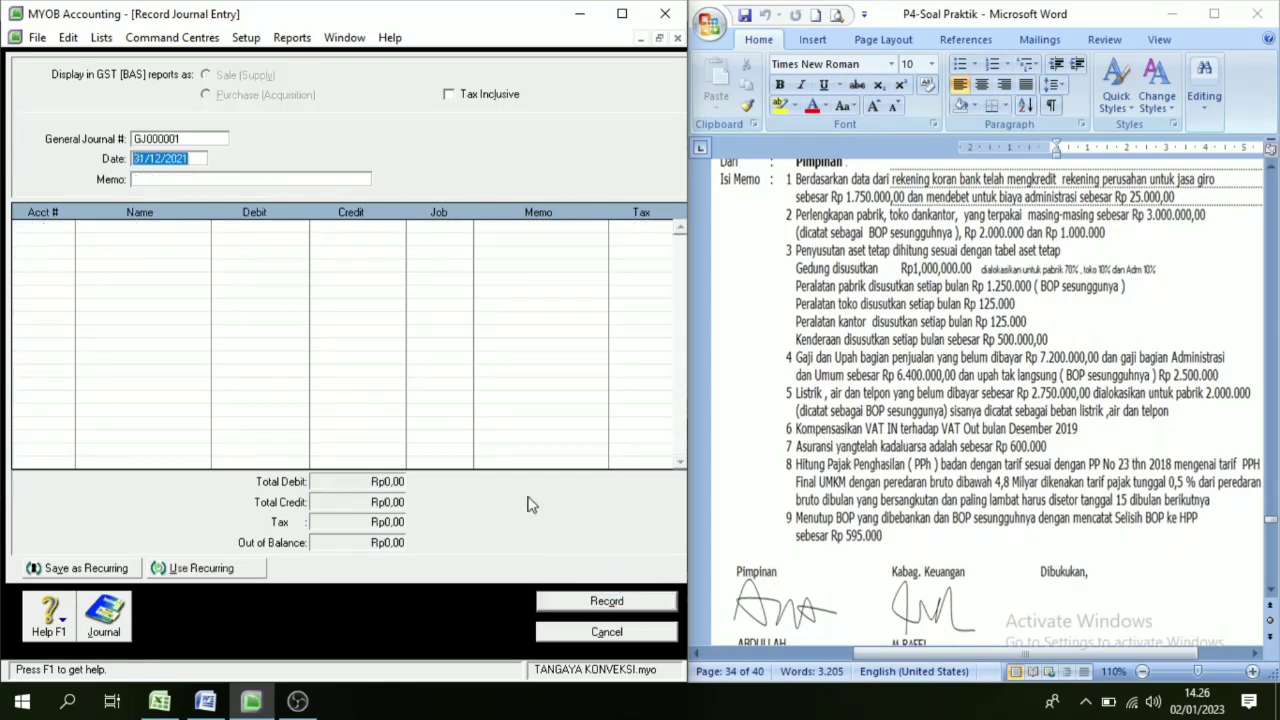
# For memo item 7, number the new journal entry 03/BM and give it the memo "asuransi yang terpakai".
pyautogui.doubleClick(197, 141)
pyautogui.write('03/BM')
pyautogui.press('Tab')
pyautogui.press('Tab')
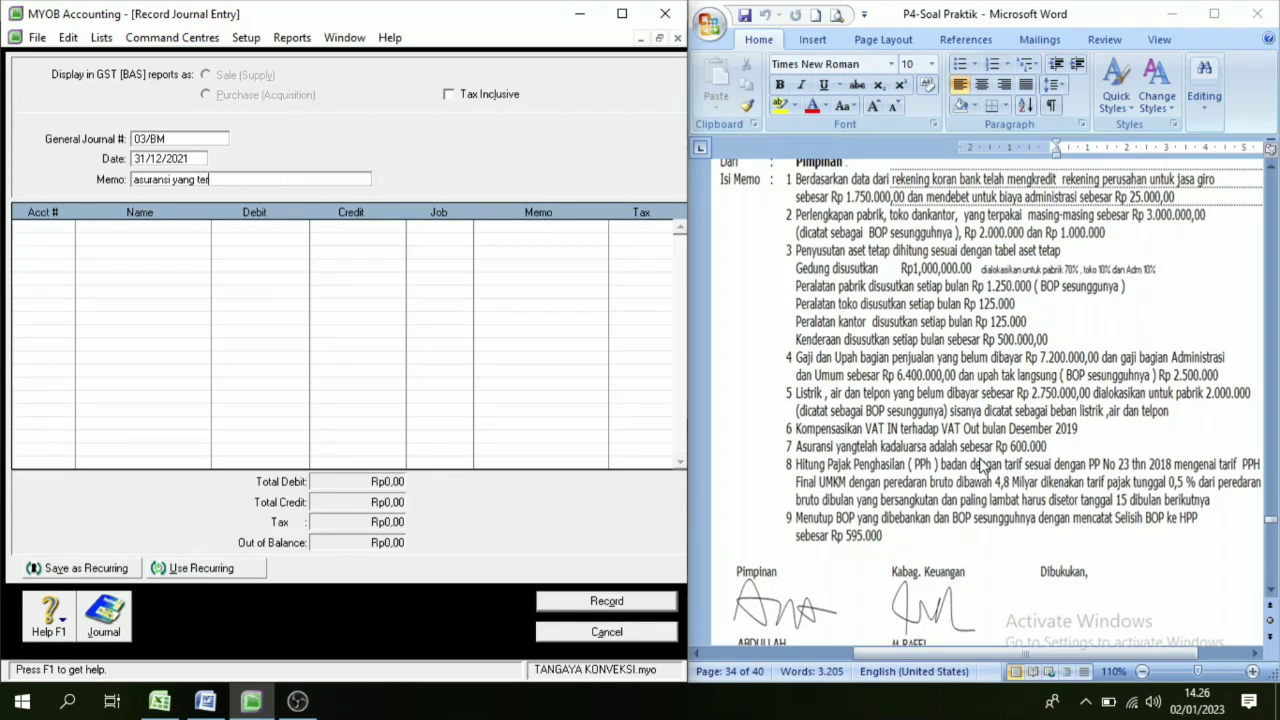
pyautogui.write('ai')
pyautogui.press('Tab')
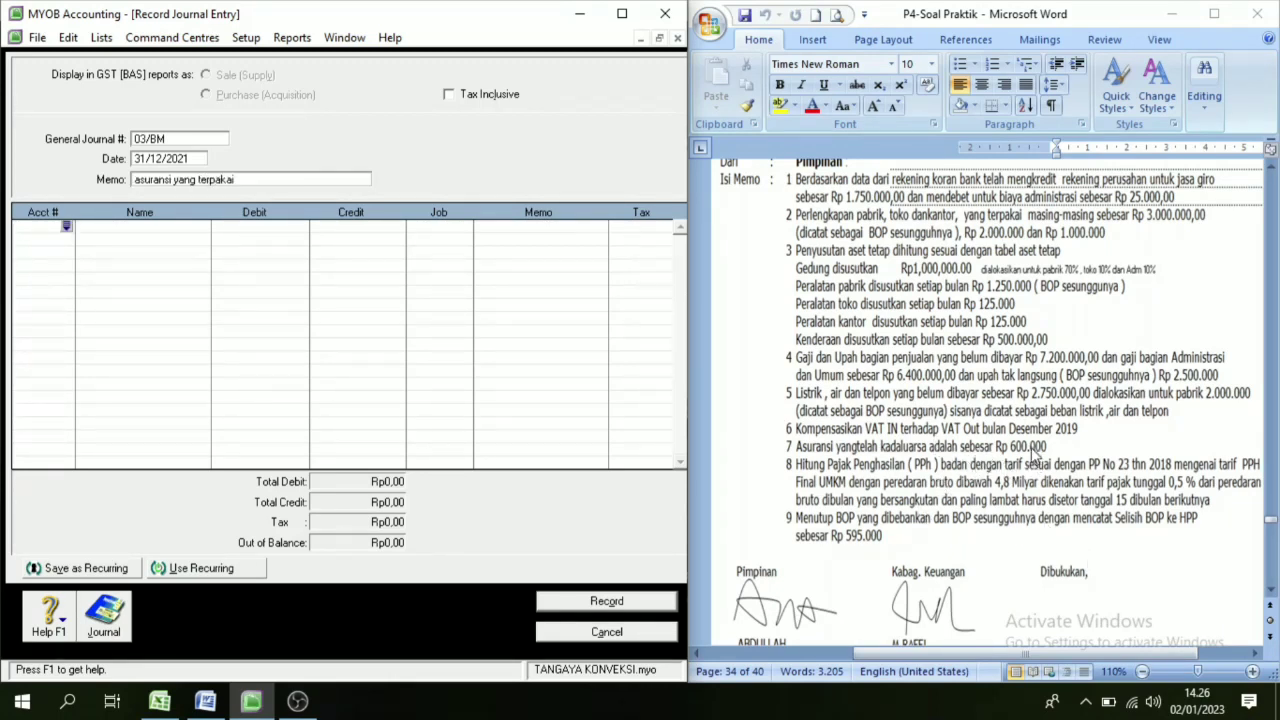
# Debit account 6-1108 Insurance Expense with Rp600.000,00 on the entry's first line.
pyautogui.click(66, 229)
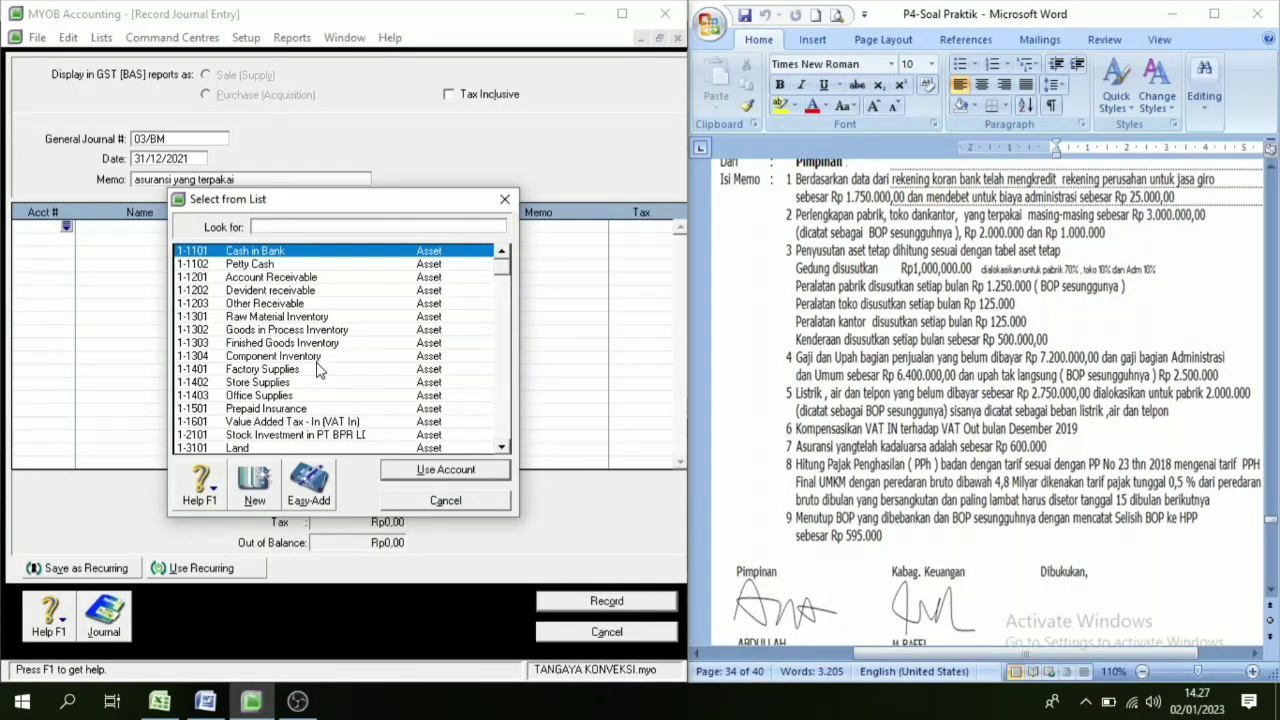
pyautogui.scroll(-1, 273, 350)
pyautogui.scroll(-7, 273, 350)
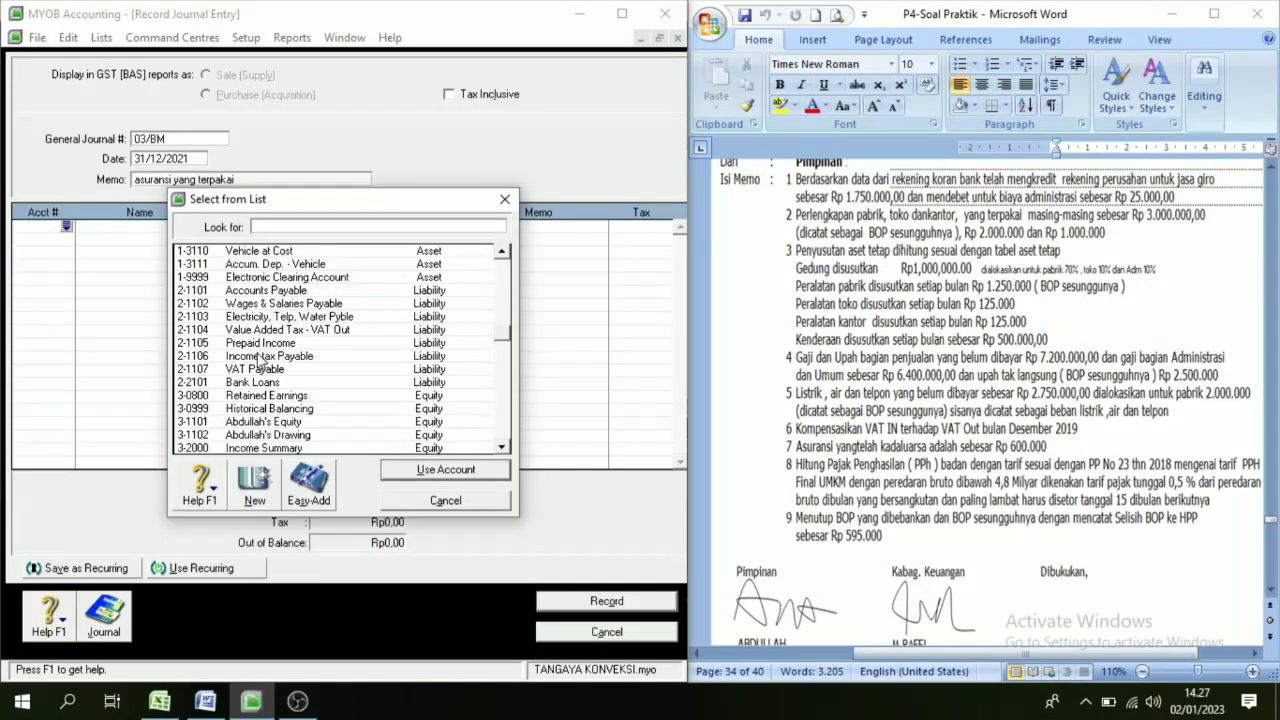
pyautogui.scroll(-10, 260, 362)
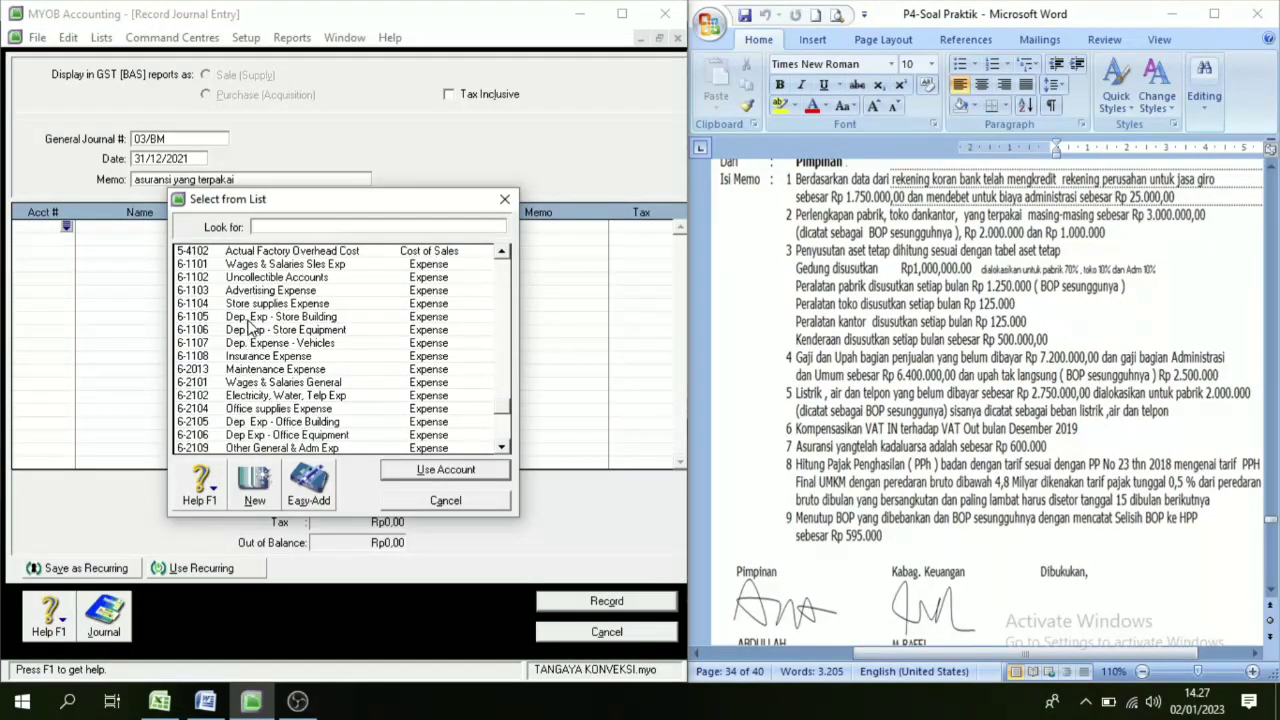
pyautogui.click(272, 358)
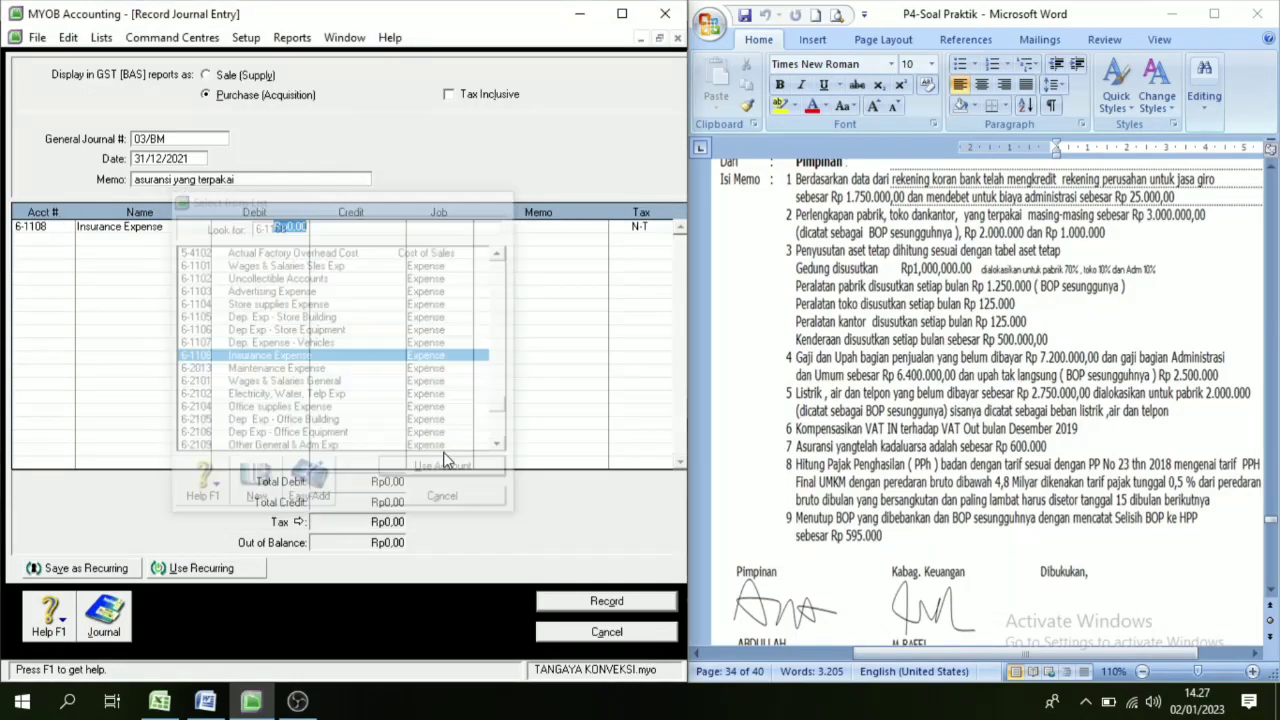
pyautogui.click(480, 478)
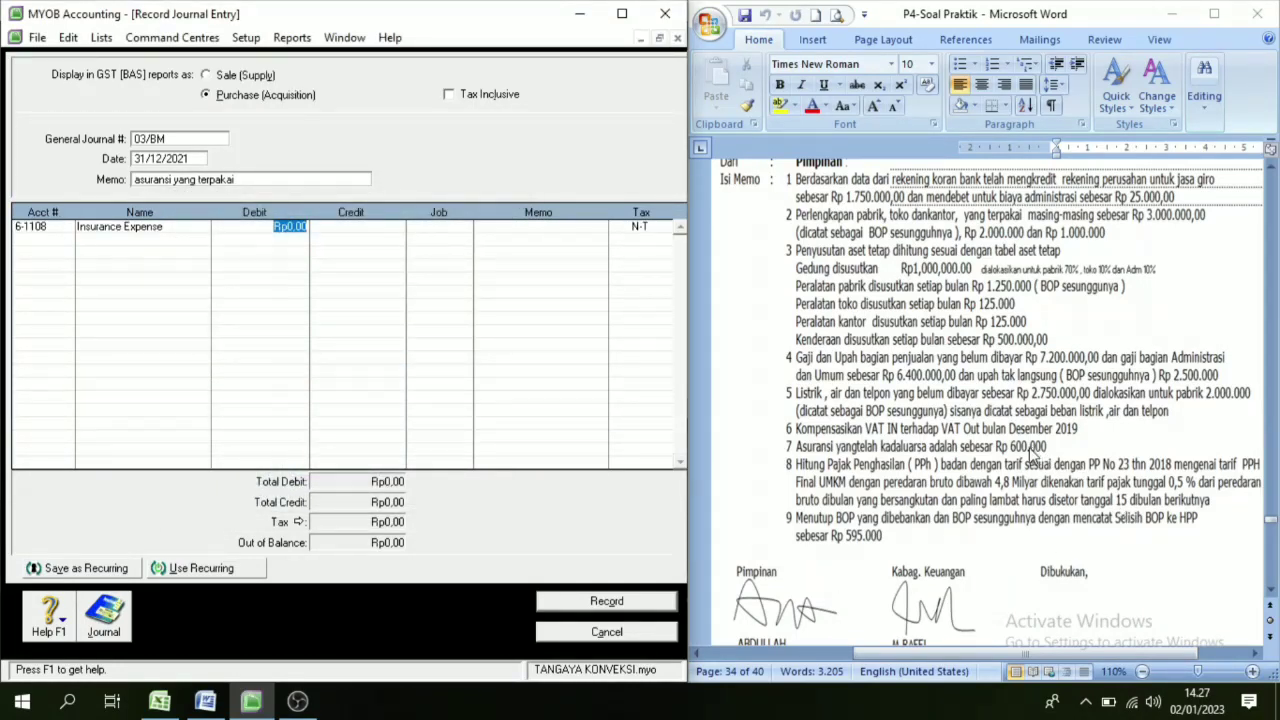
pyautogui.write('600.000')
pyautogui.press('Tab')
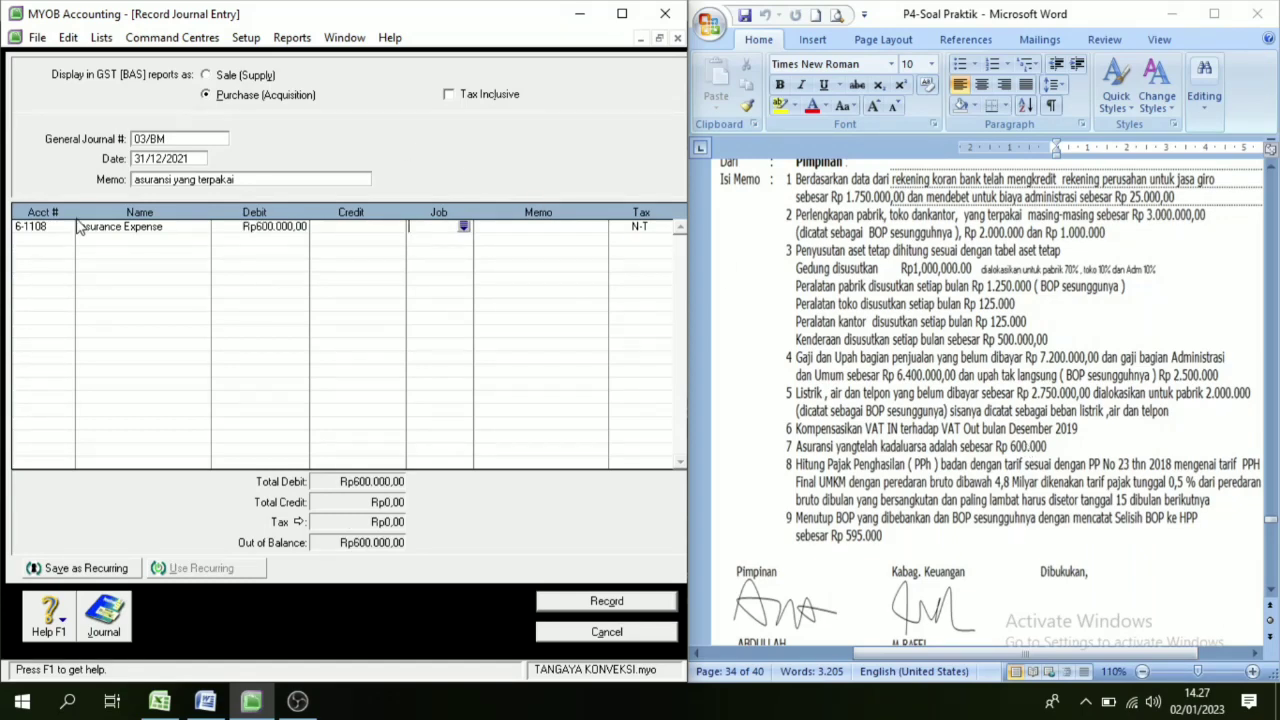
# Credit account 1-1501 Prepaid Insurance with Rp600.000,00 on the second line and record the expired insurance entry.
pyautogui.click(54, 240)
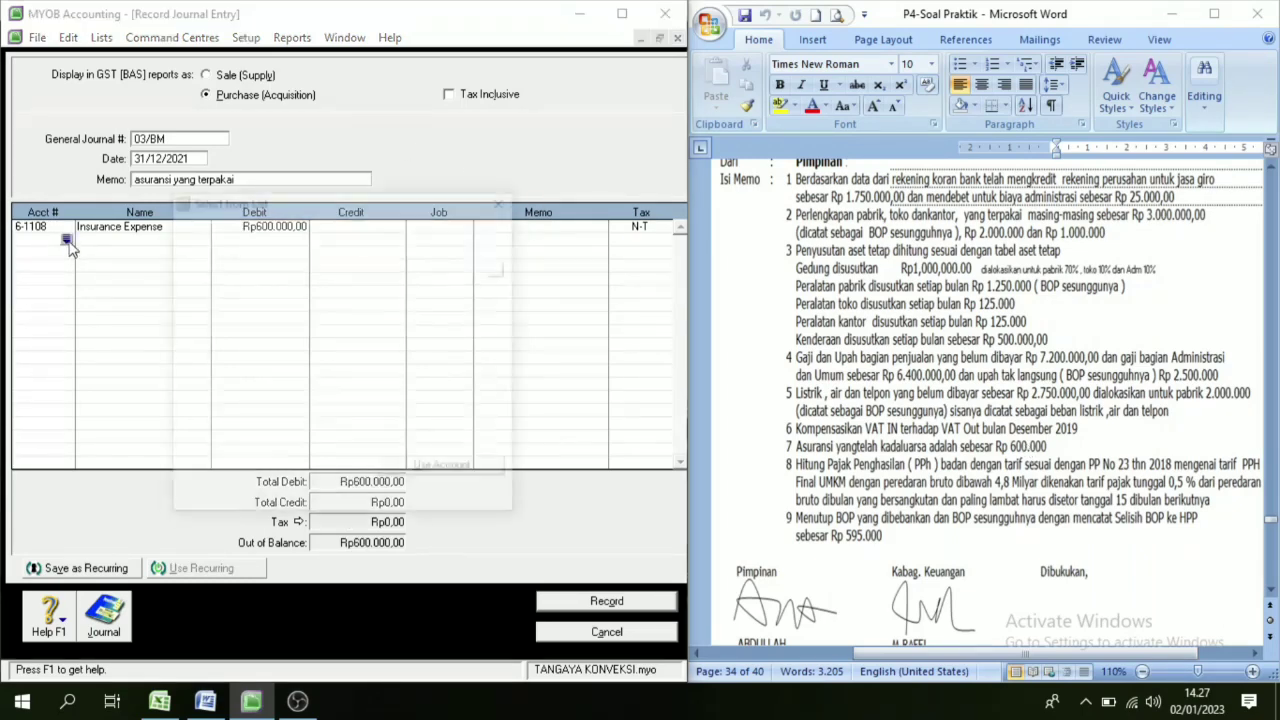
pyautogui.click(284, 408)
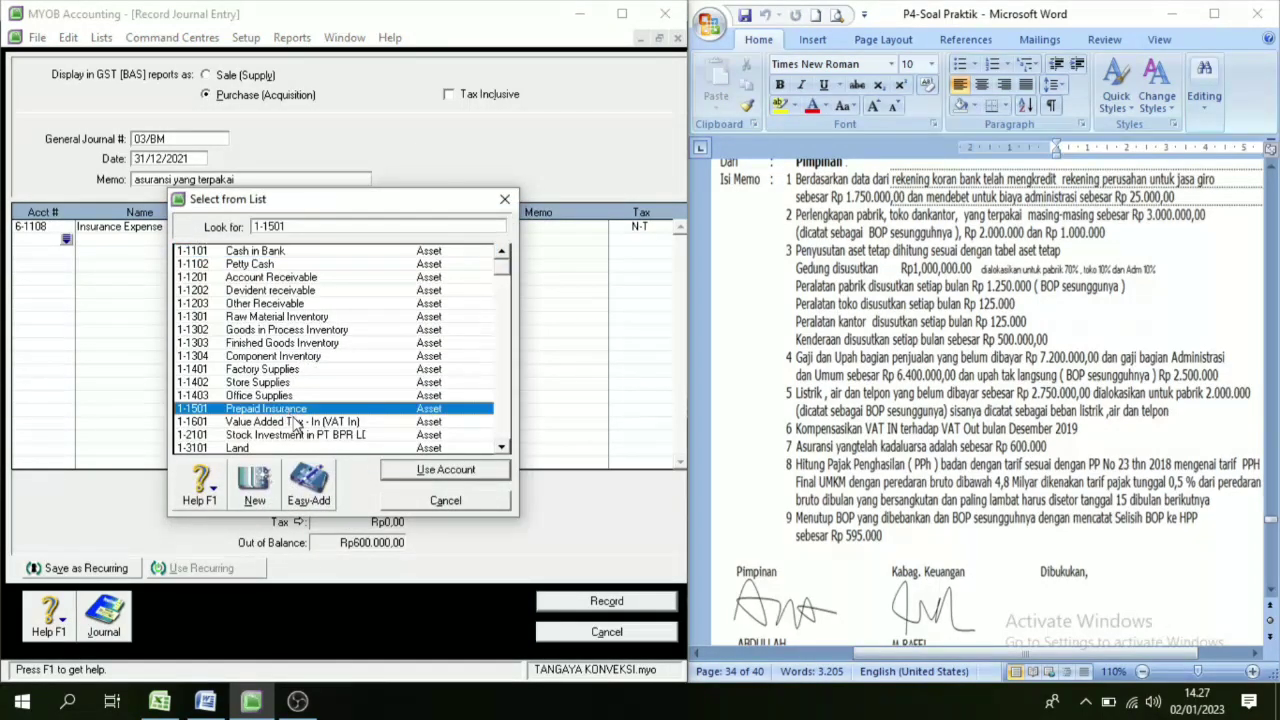
pyautogui.click(432, 472)
pyautogui.press('Tab')
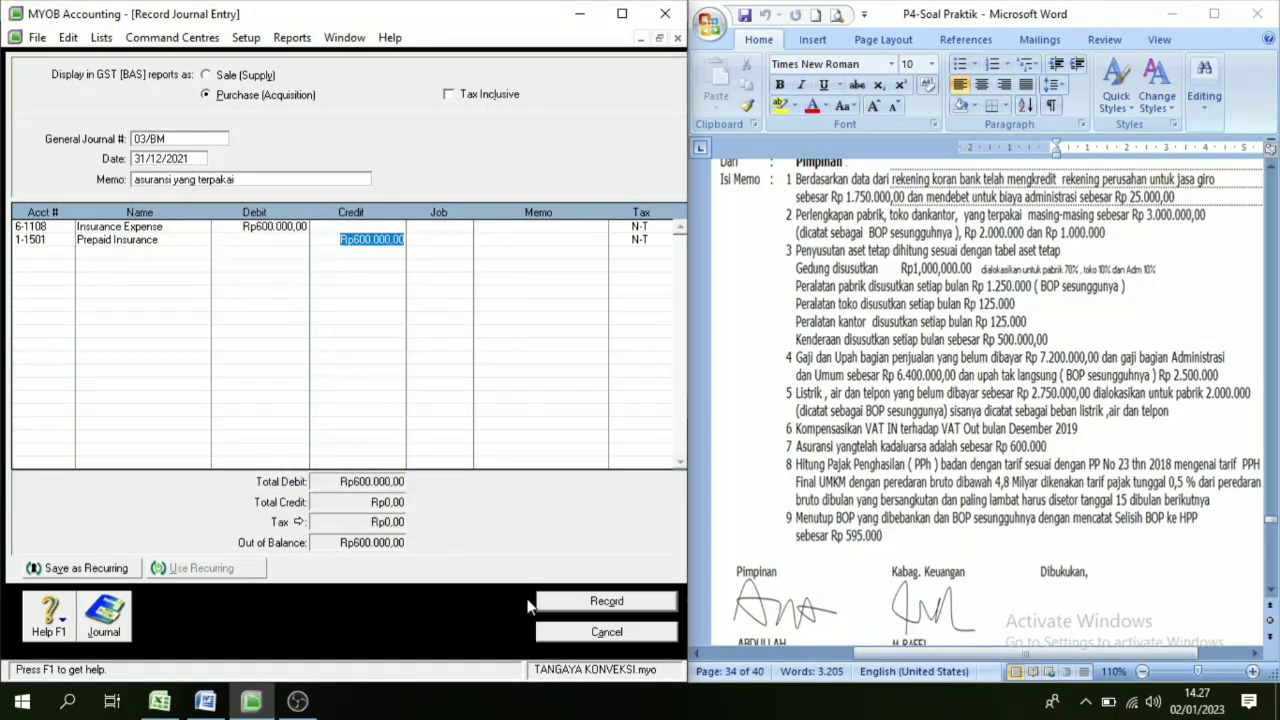
pyautogui.press('Tab')
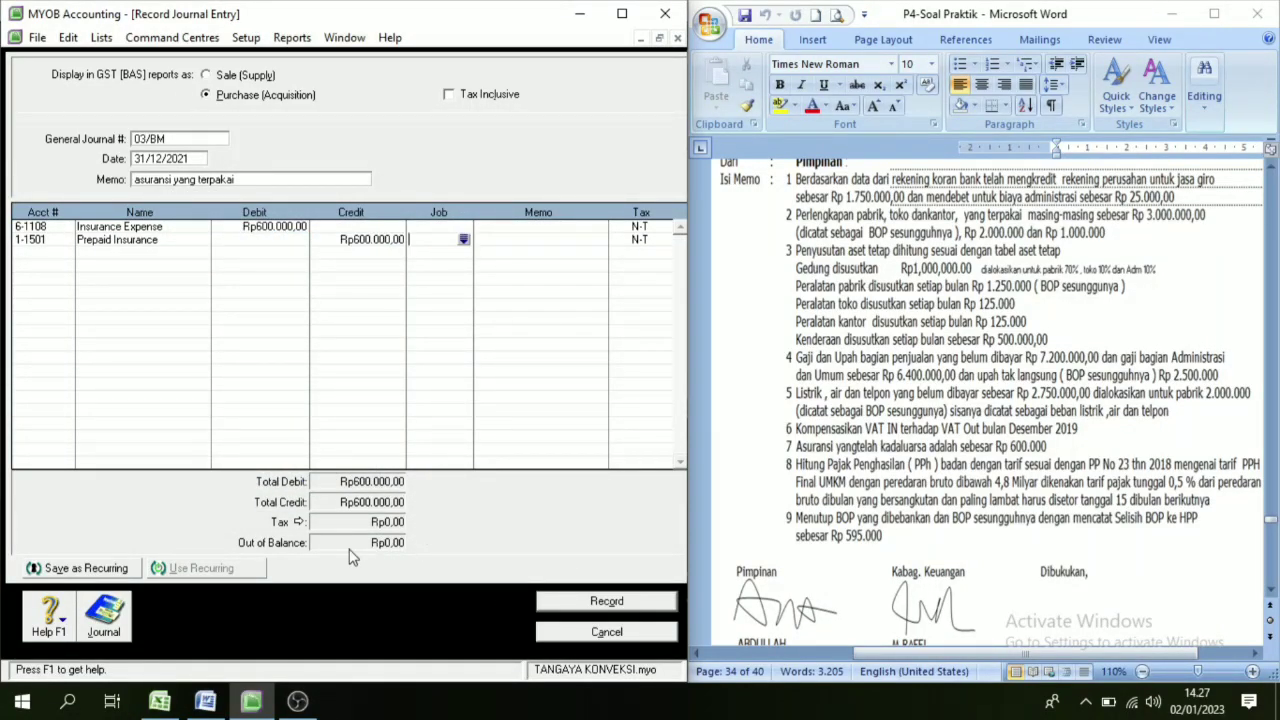
pyautogui.click(622, 602)
# For memo item 8, number the new general journal entry 03/BM and keep its date.
pyautogui.click(193, 138)
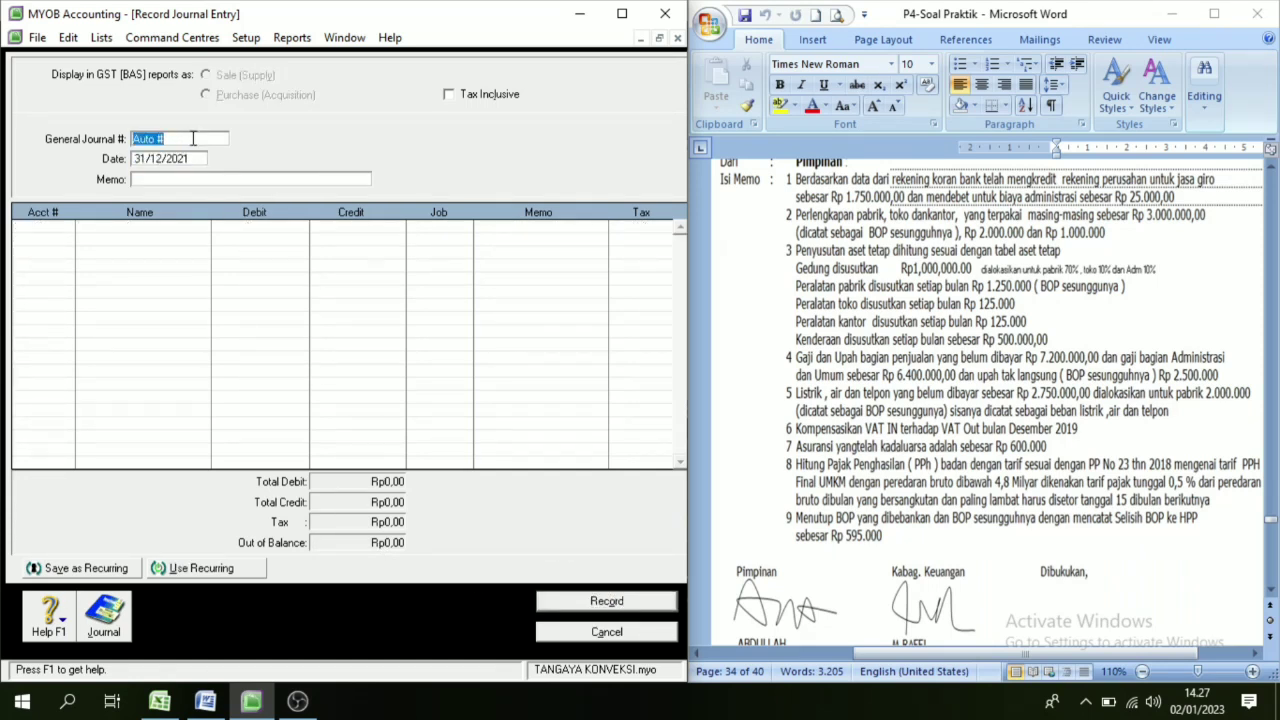
pyautogui.write('03/BM')
pyautogui.press('Tab')
pyautogui.press('Tab')
# Look up the total balance of the income accounts in the accounts list.
pyautogui.click(101, 38)
pyautogui.click(108, 60)
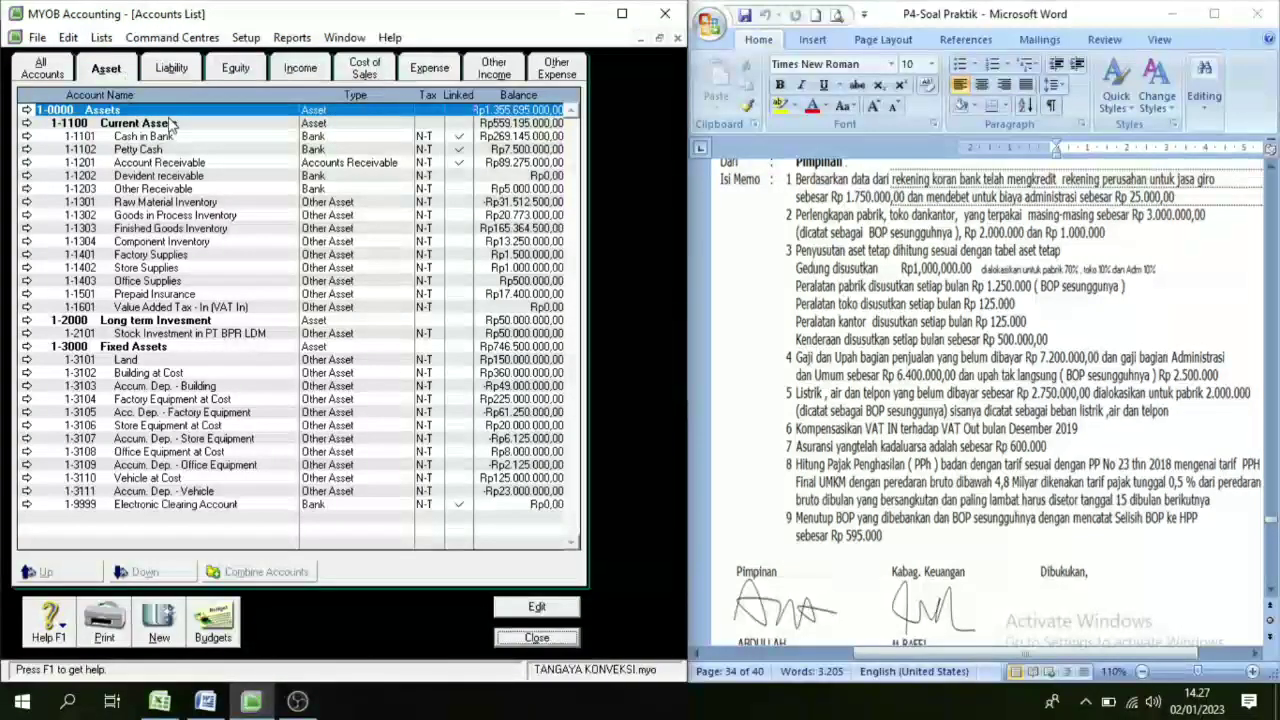
pyautogui.click(302, 70)
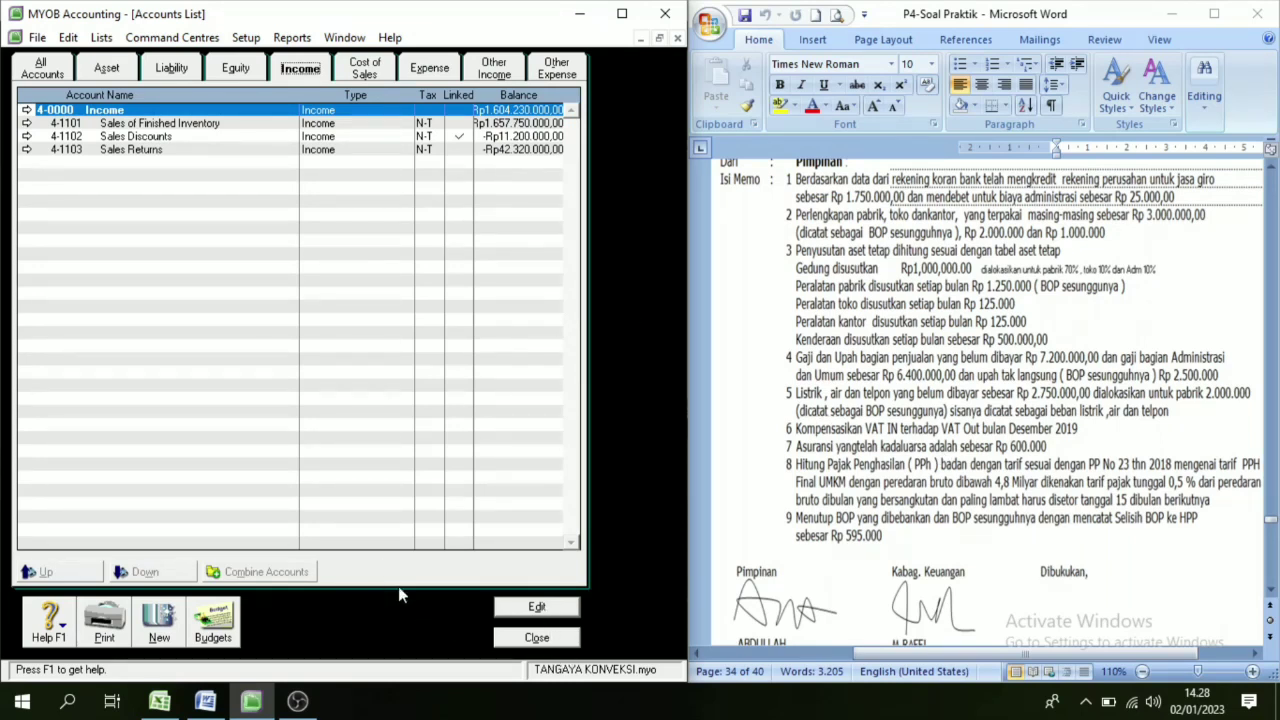
# Search Windows for the Calculator, open it and place it clear of the income account balances.
pyautogui.click(78, 712)
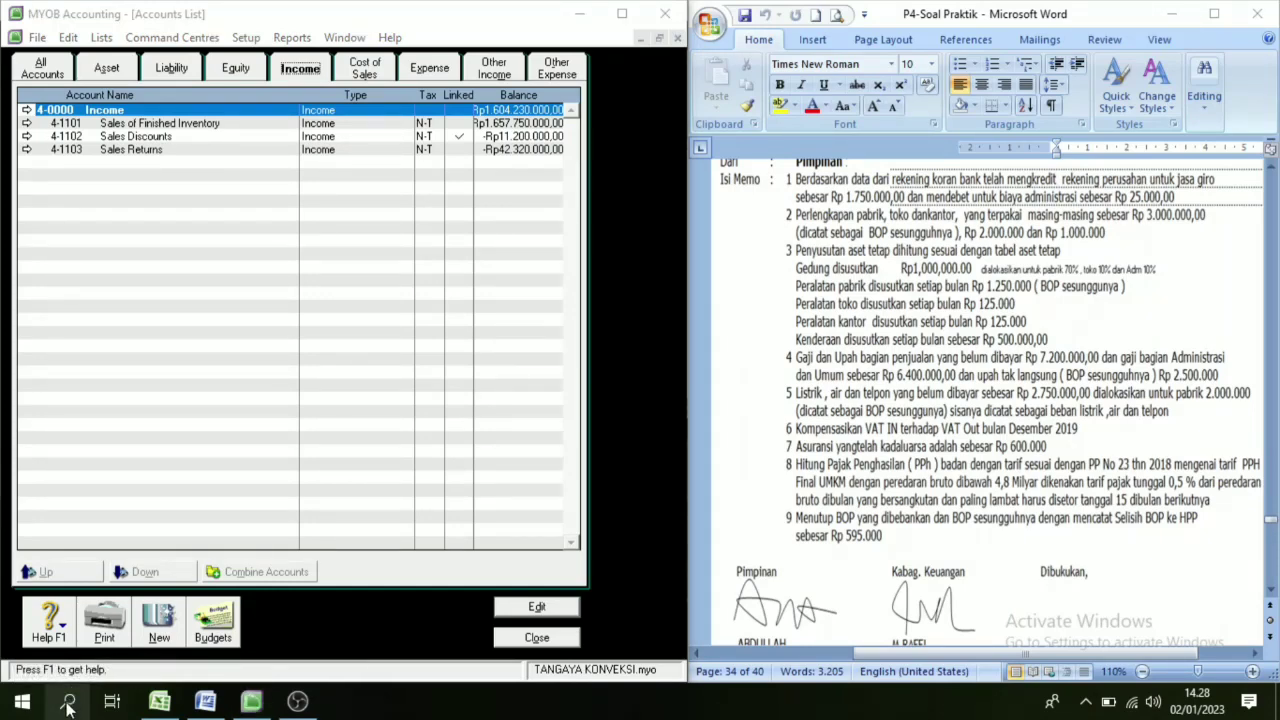
pyautogui.click(68, 707)
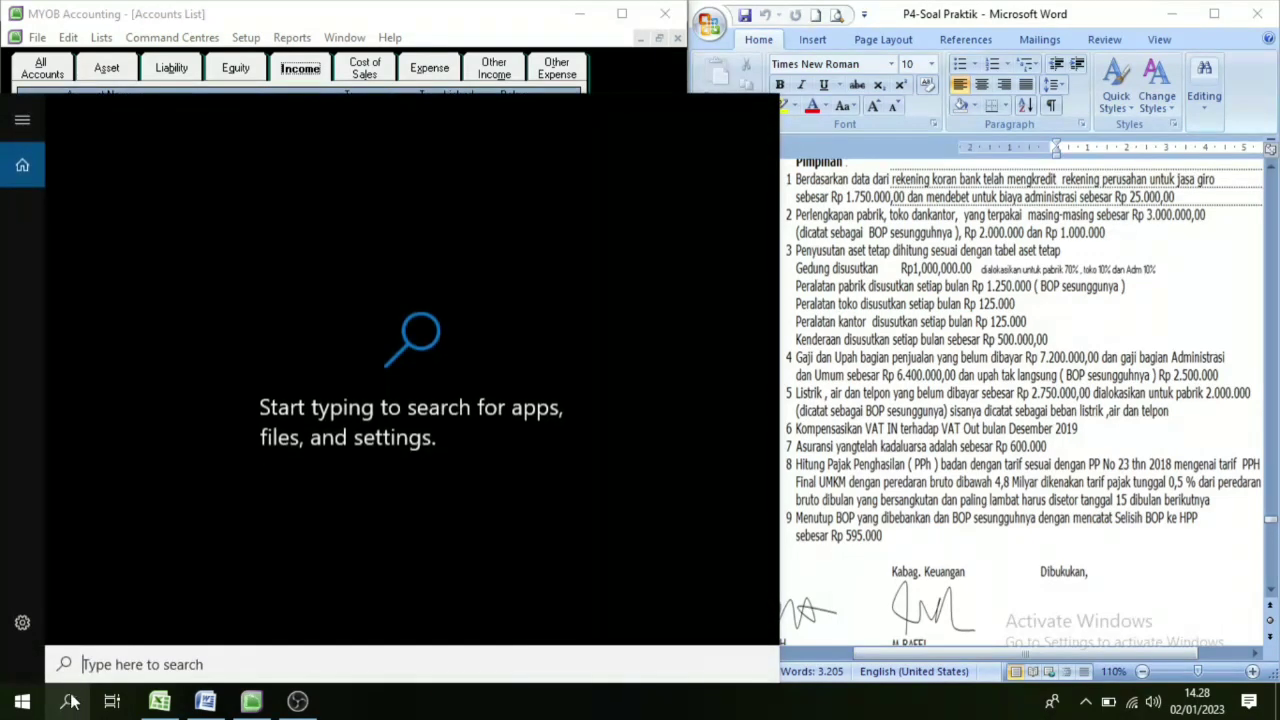
pyautogui.write('calculator')
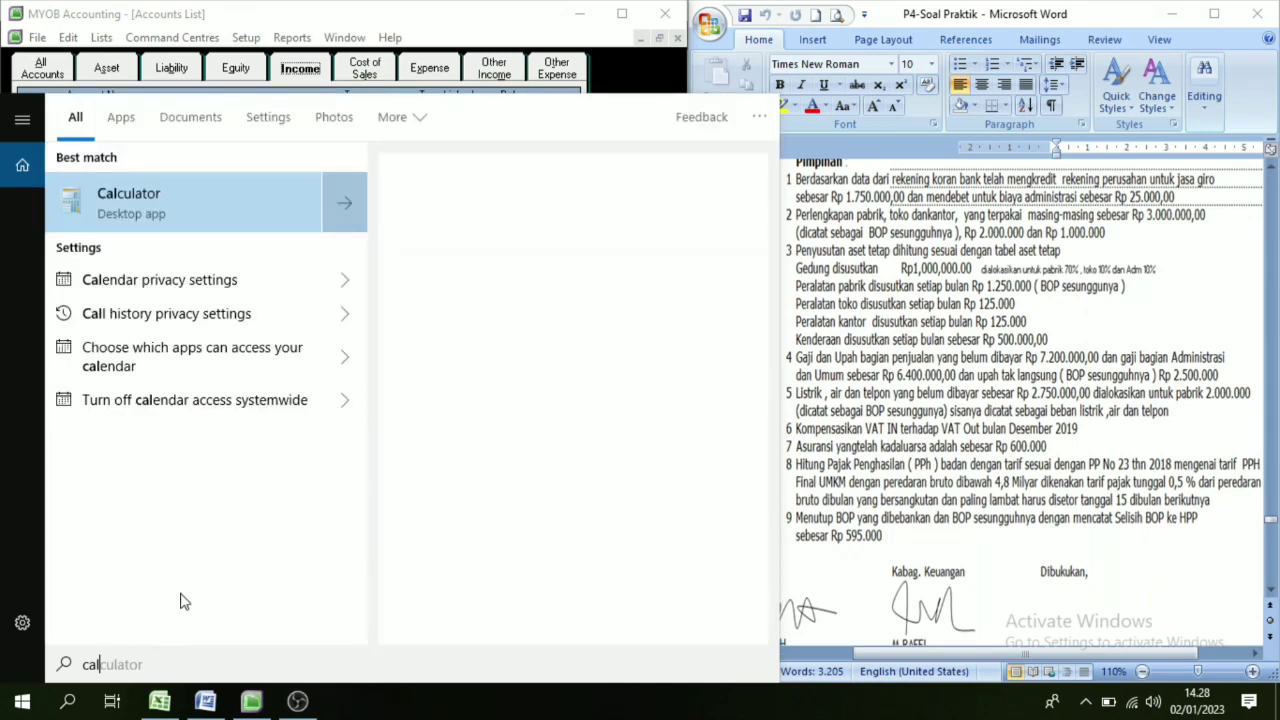
pyautogui.click(148, 200)
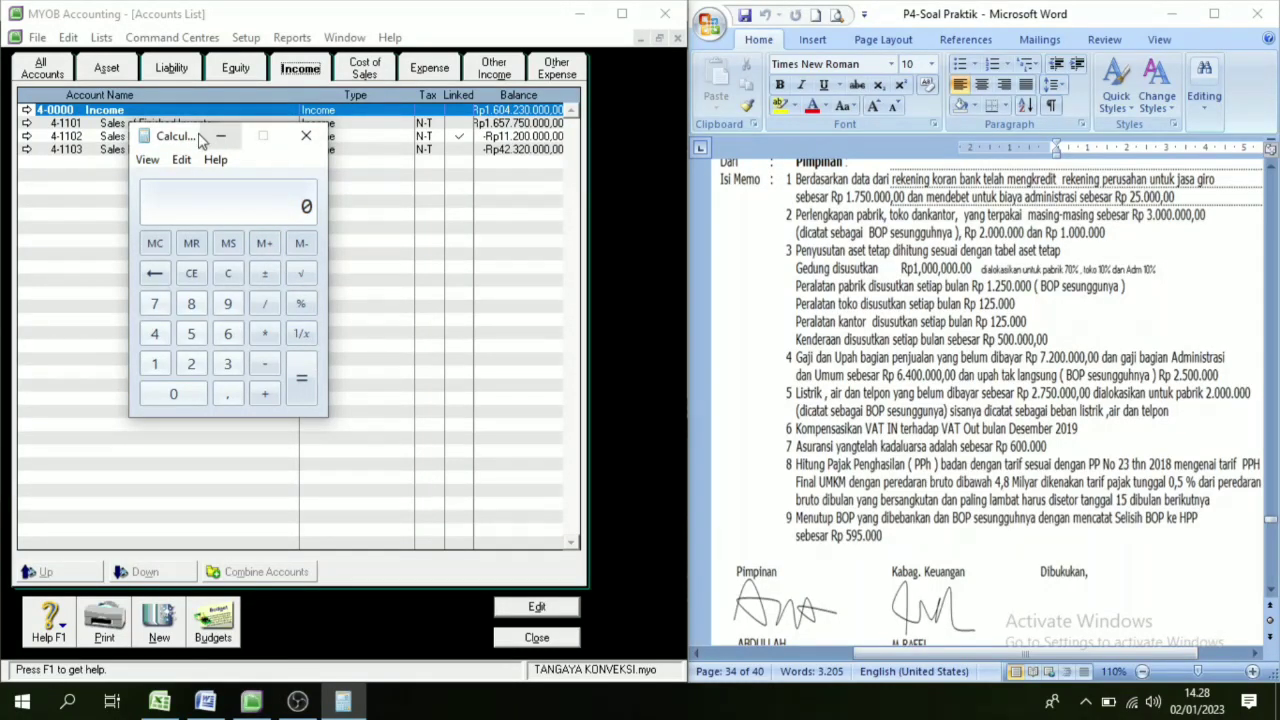
pyautogui.moveTo(171, 137); pyautogui.dragTo(727, 269)
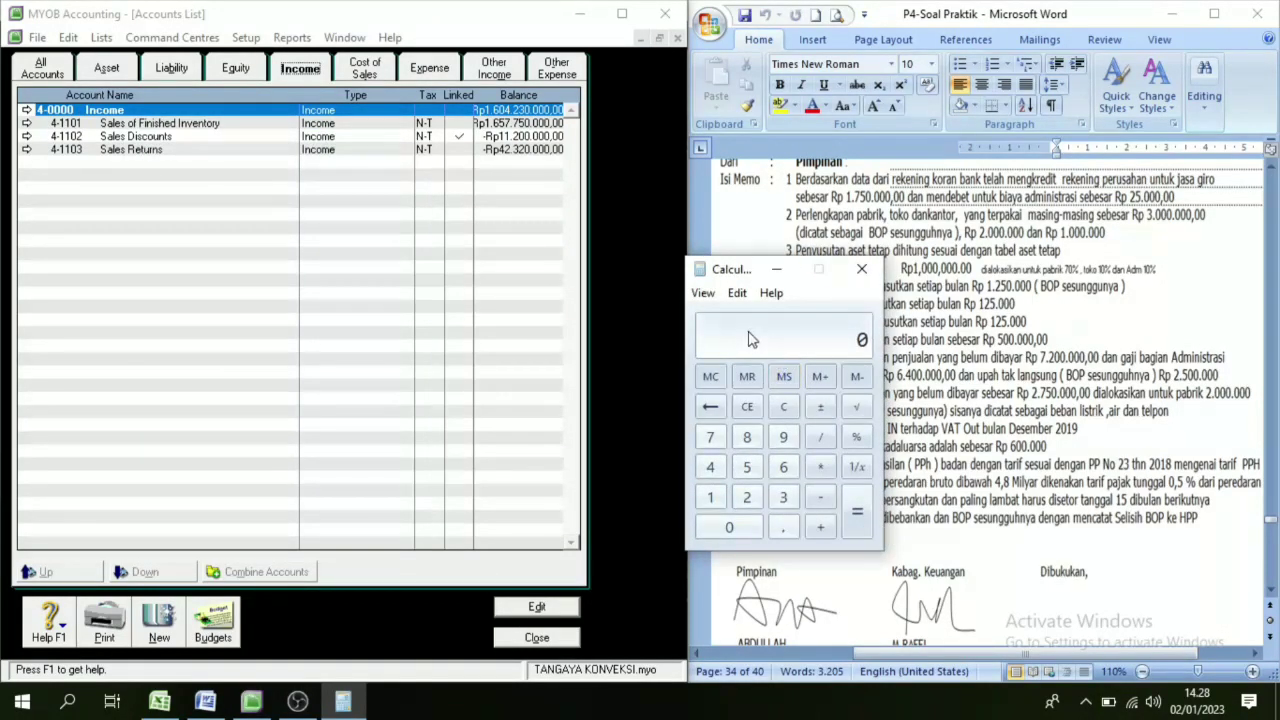
pyautogui.click(710, 497)
pyautogui.click(785, 467)
pyautogui.click(729, 527)
pyautogui.click(710, 467)
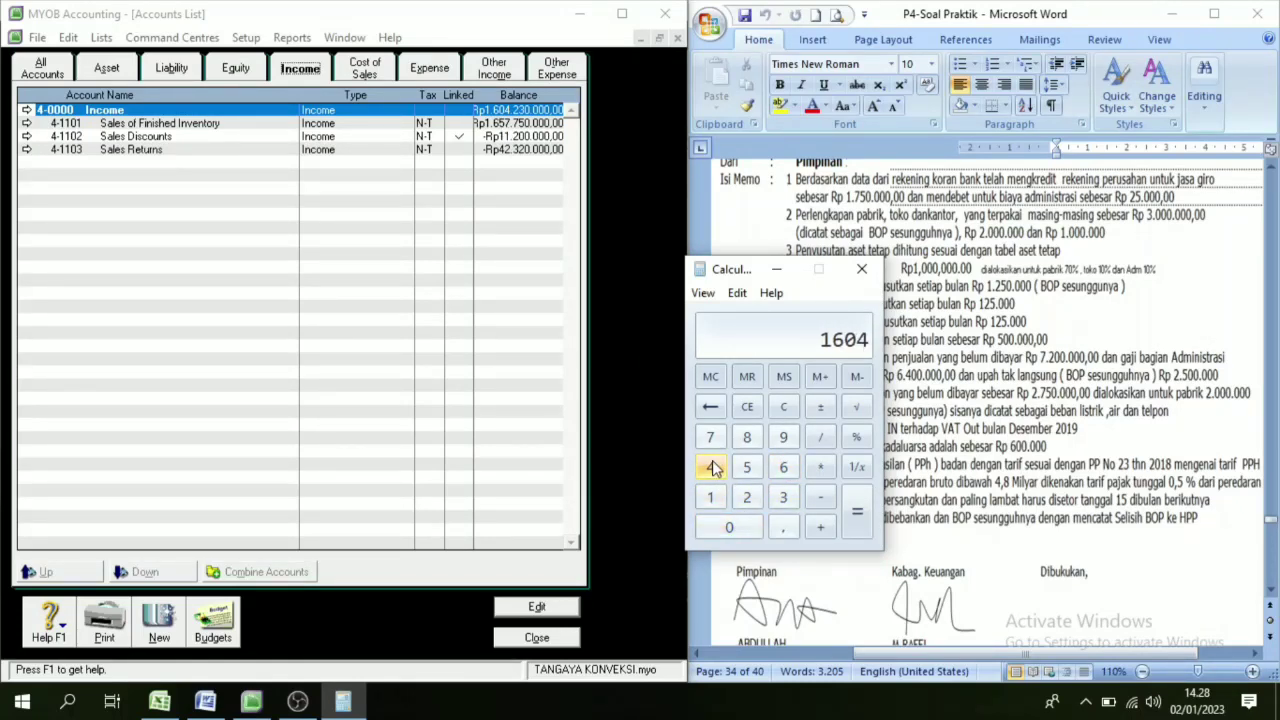
pyautogui.click(746, 497)
pyautogui.click(783, 497)
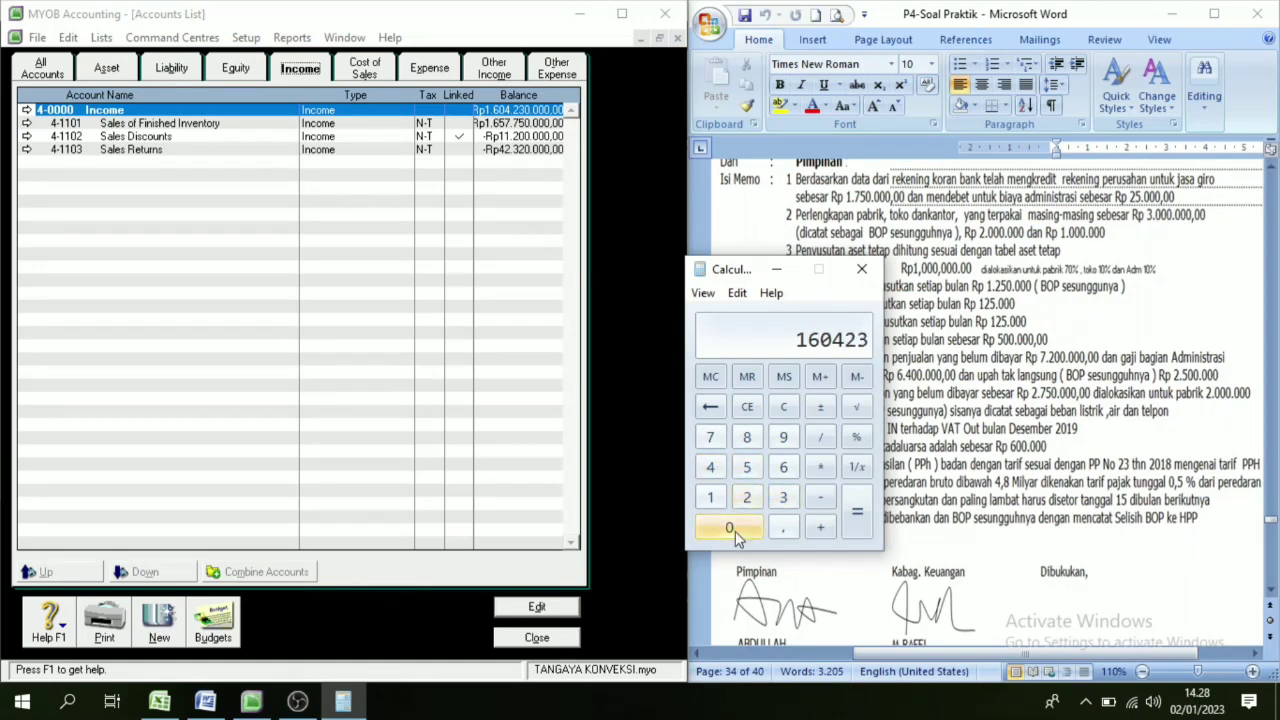
pyautogui.click(733, 528)
pyautogui.tripleClick(734, 527)
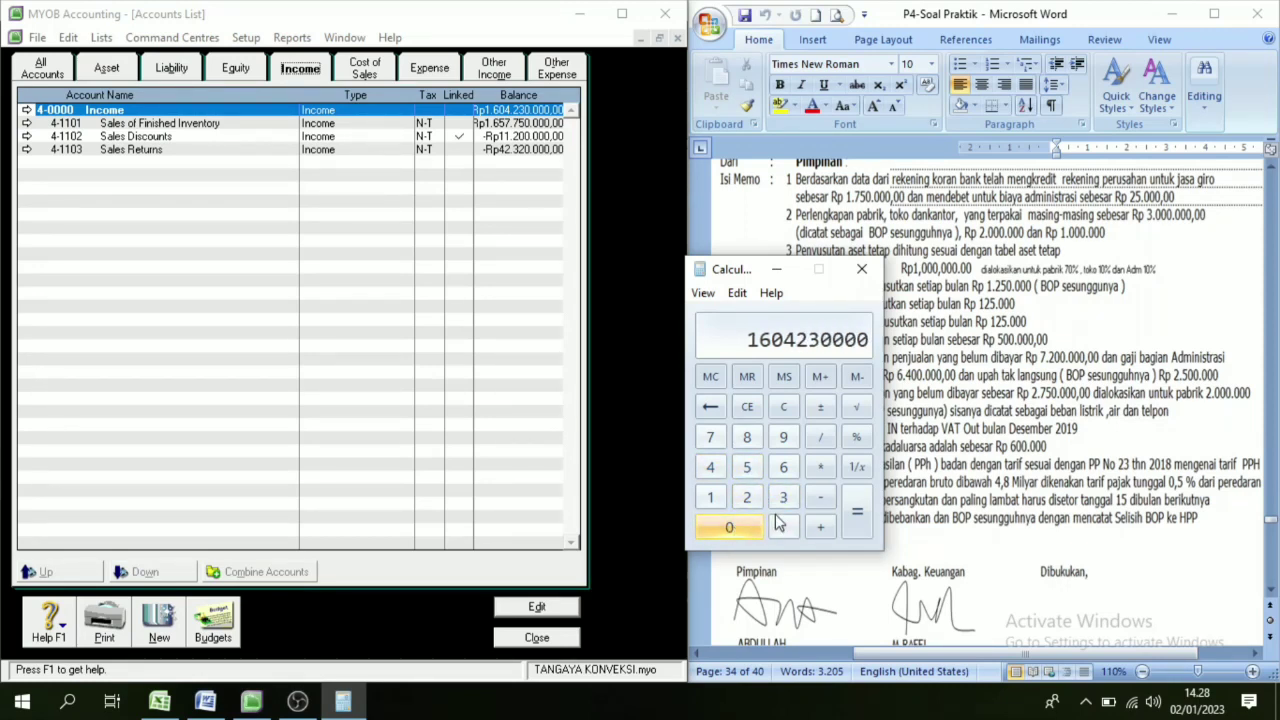
pyautogui.click(820, 467)
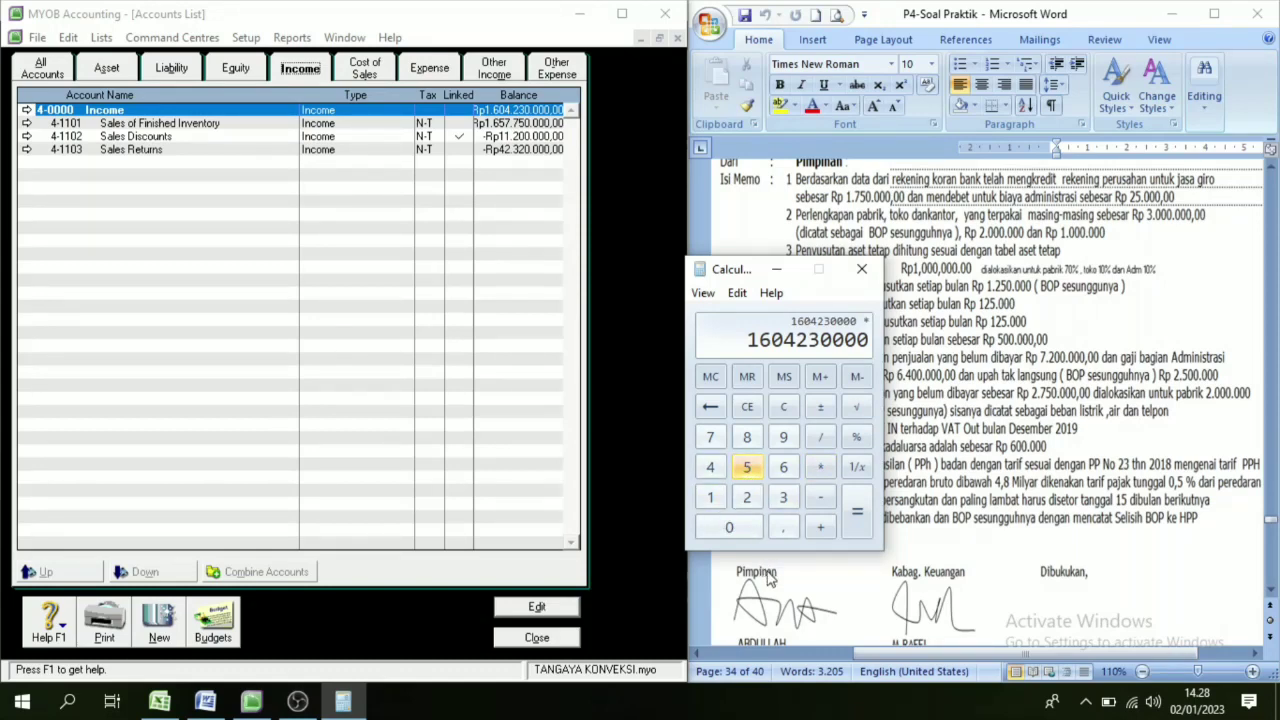
pyautogui.click(731, 527)
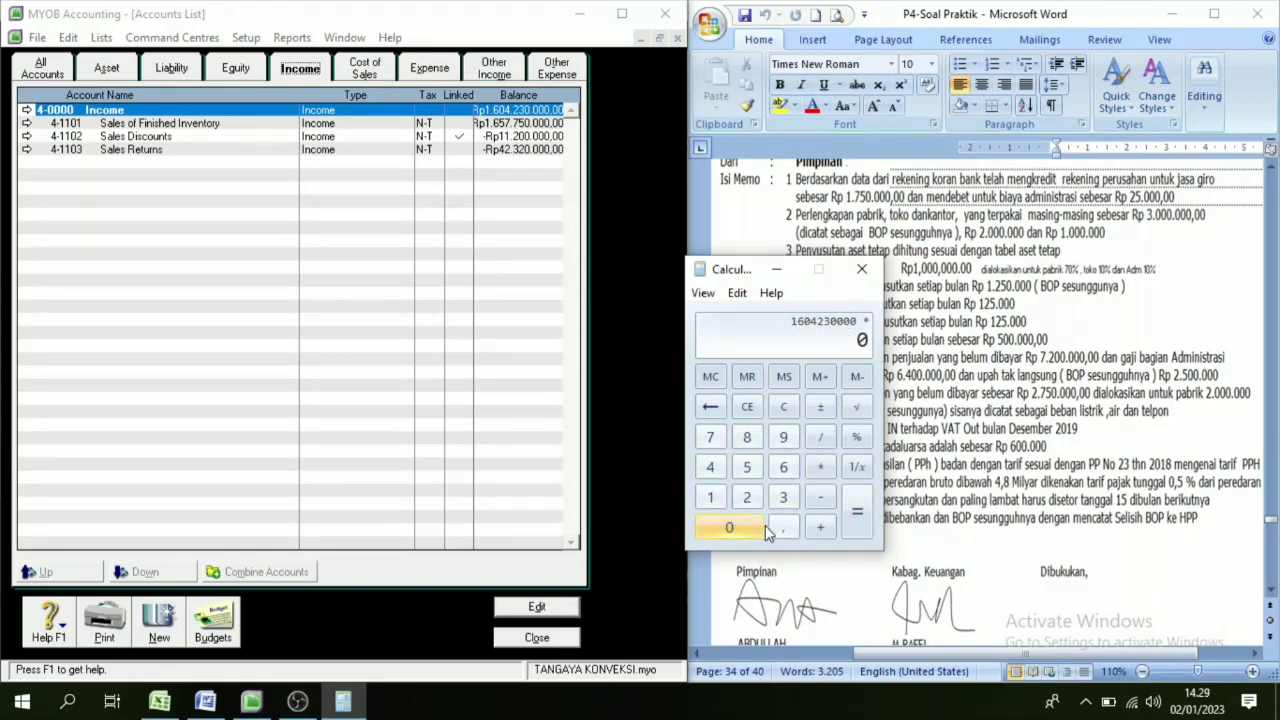
pyautogui.click(786, 529)
pyautogui.click(746, 467)
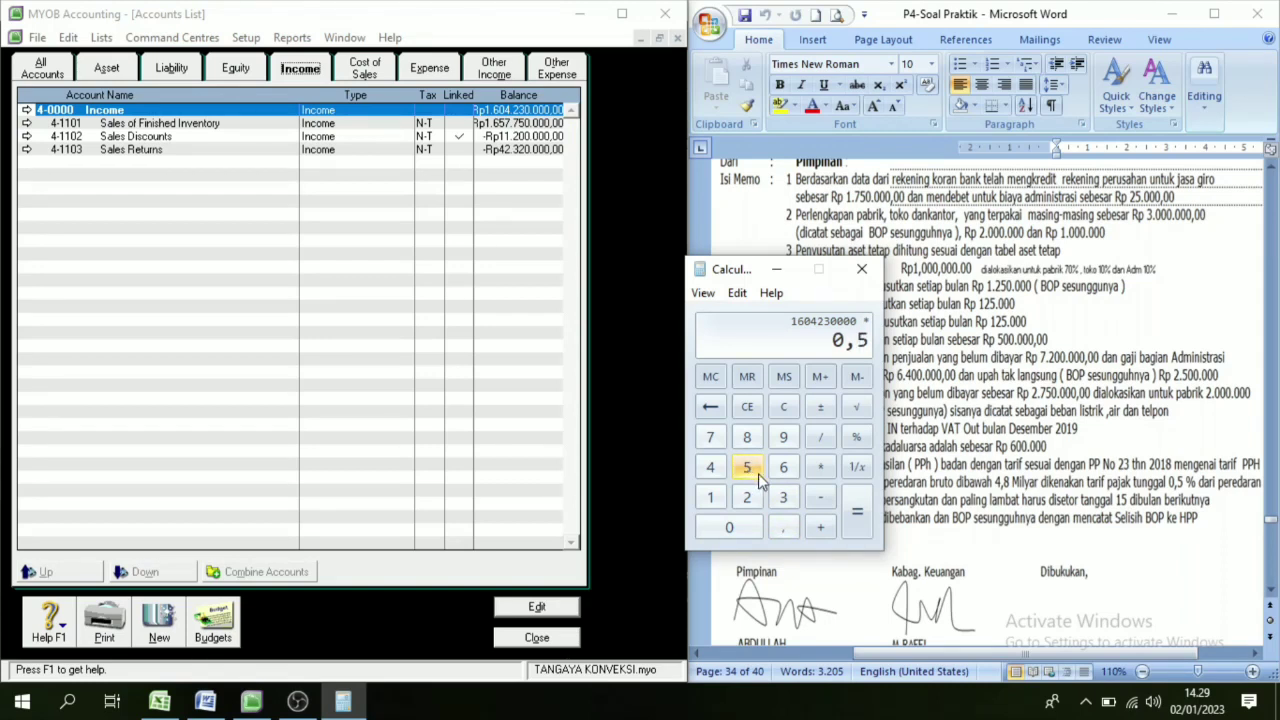
pyautogui.click(856, 437)
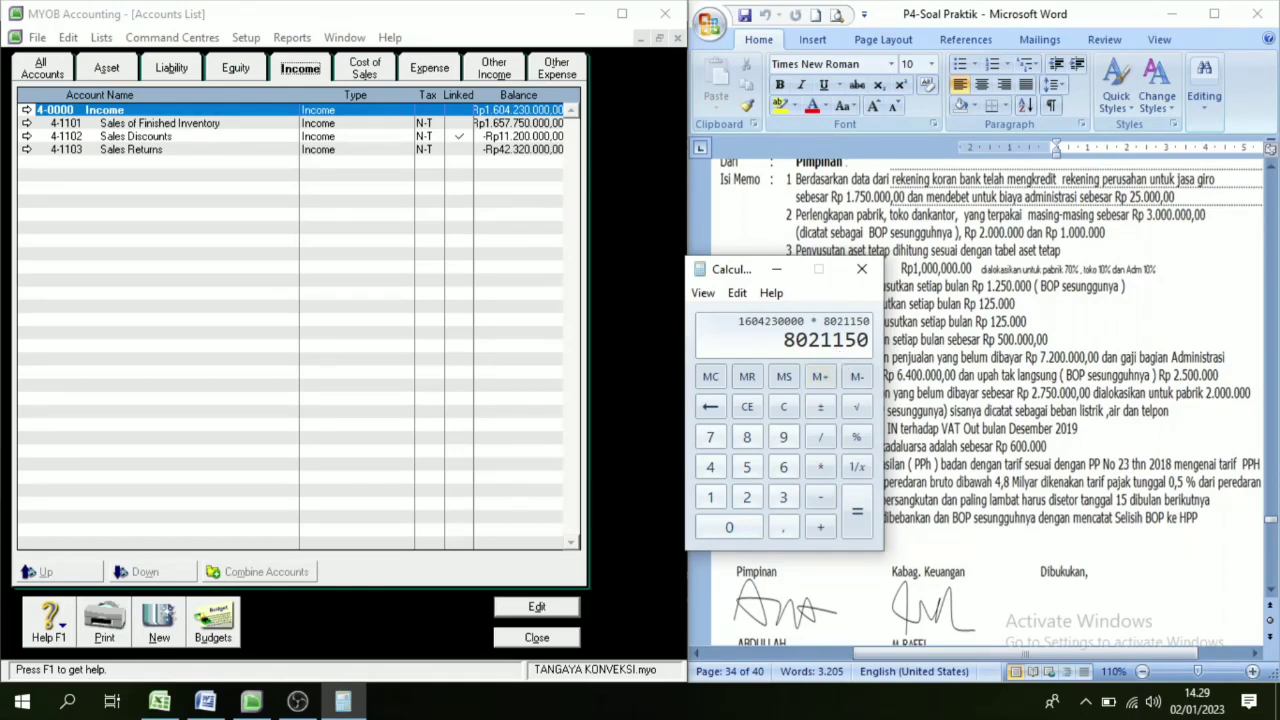
# Close the accounts list in MYOB and give the journal entry the memo "Perhitungan PPH".
pyautogui.click(537, 637)
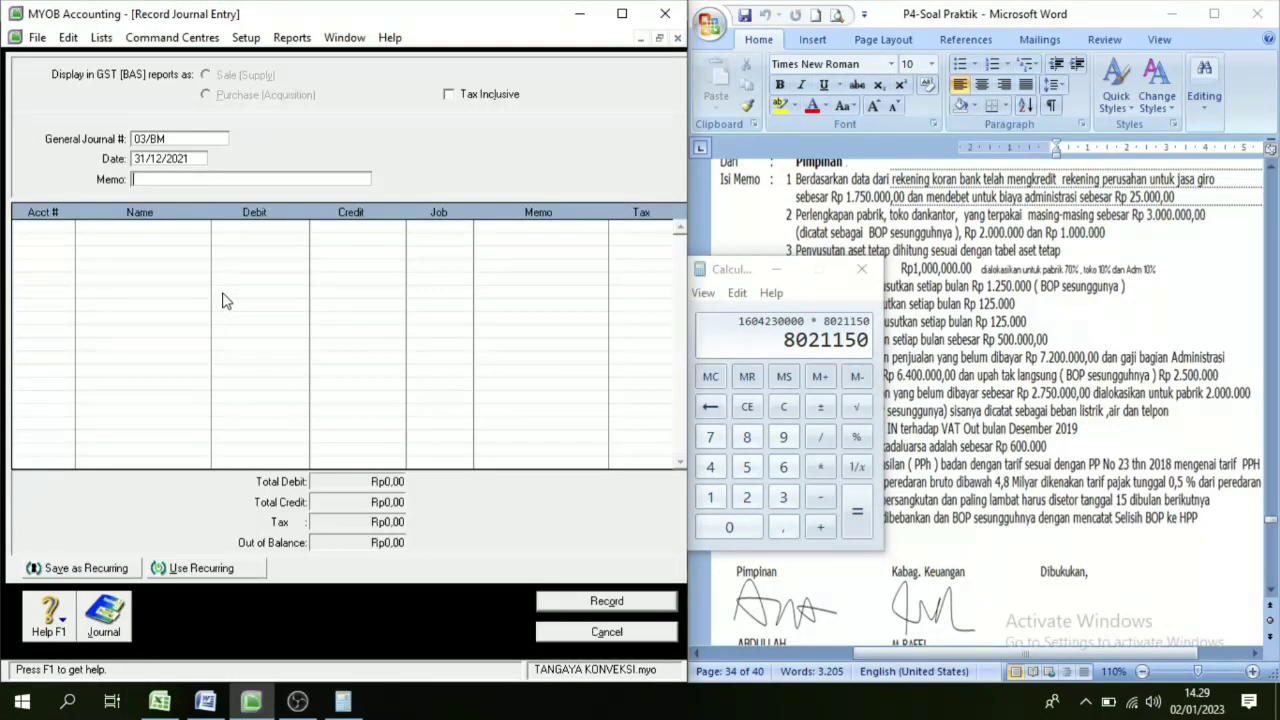
pyautogui.write('Perhitungan PPH')
pyautogui.press('Tab')
# Debit account 9-2101 Income Tax Expense with Rp8.021.150,00 on the entry's first line.
pyautogui.click(67, 227)
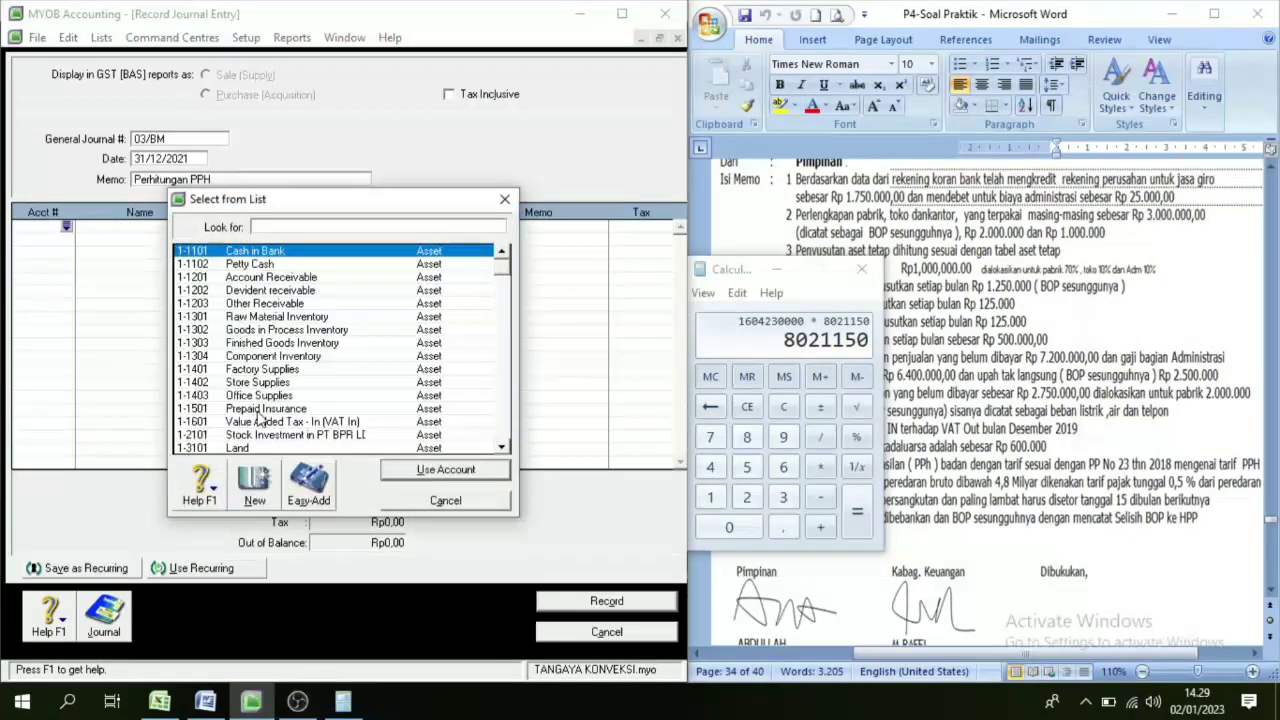
pyautogui.scroll(-12, 262, 410)
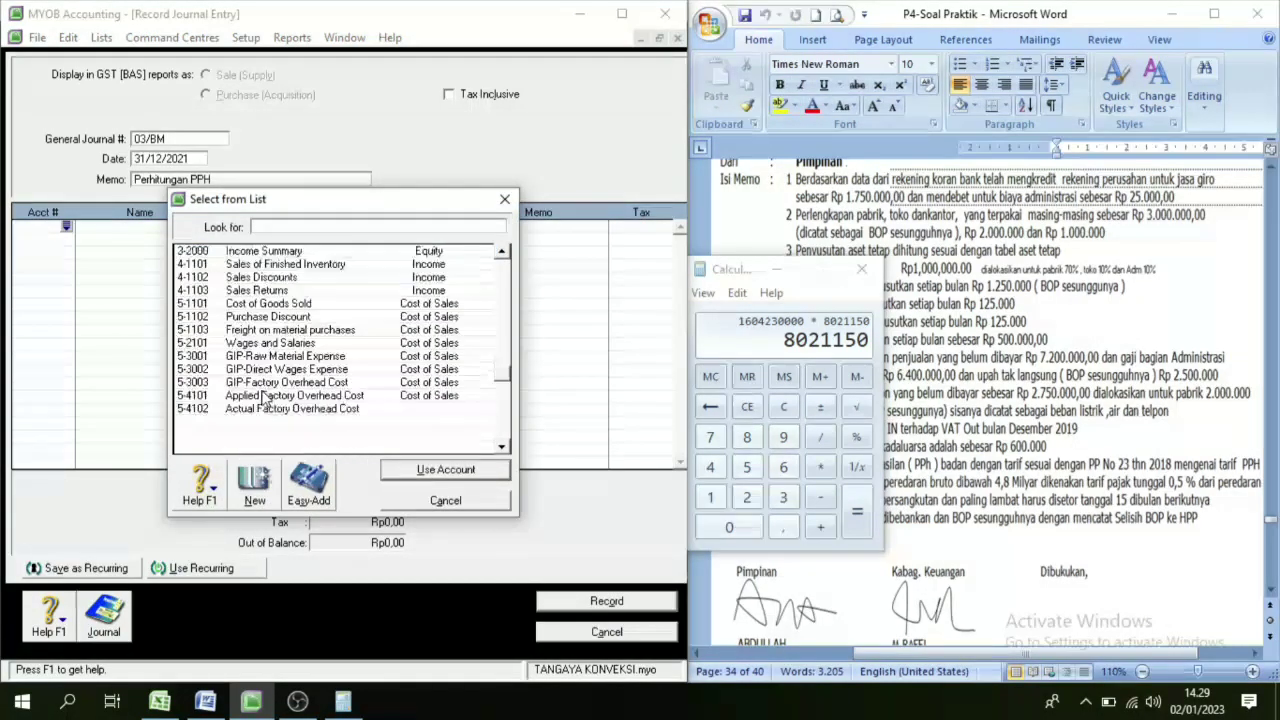
pyautogui.scroll(-5, 266, 398)
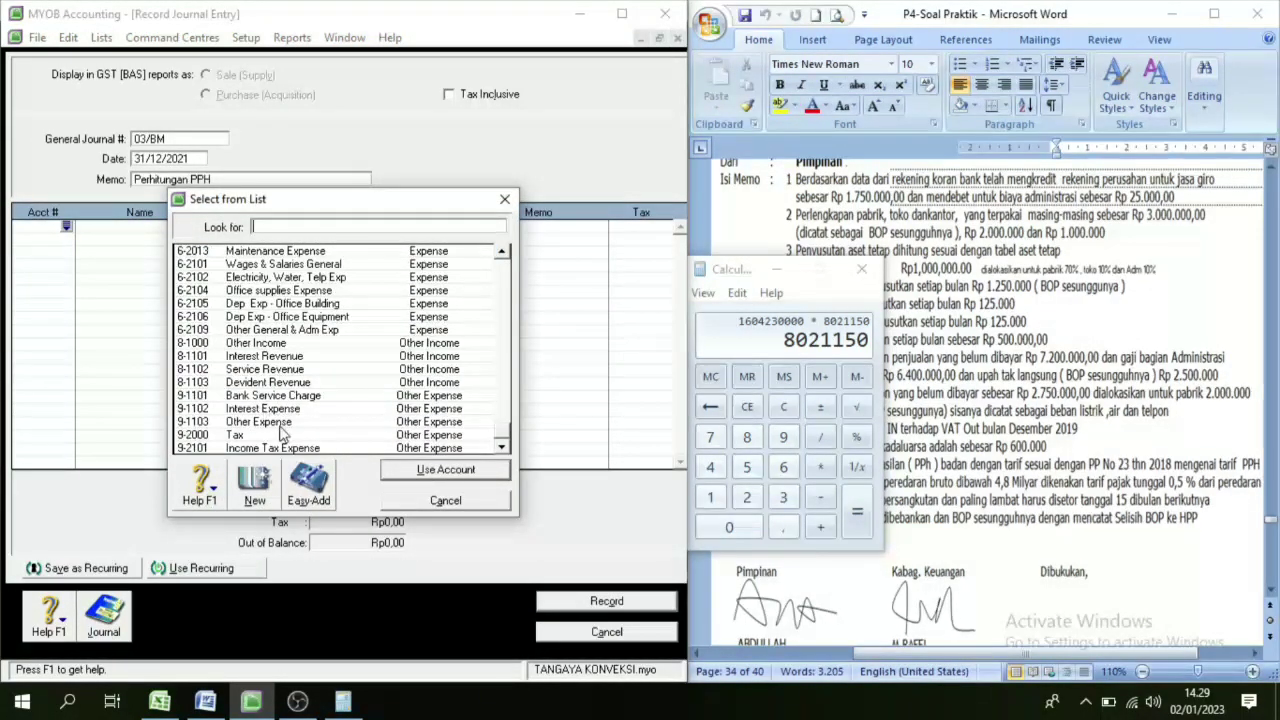
pyautogui.click(273, 409)
pyautogui.click(285, 449)
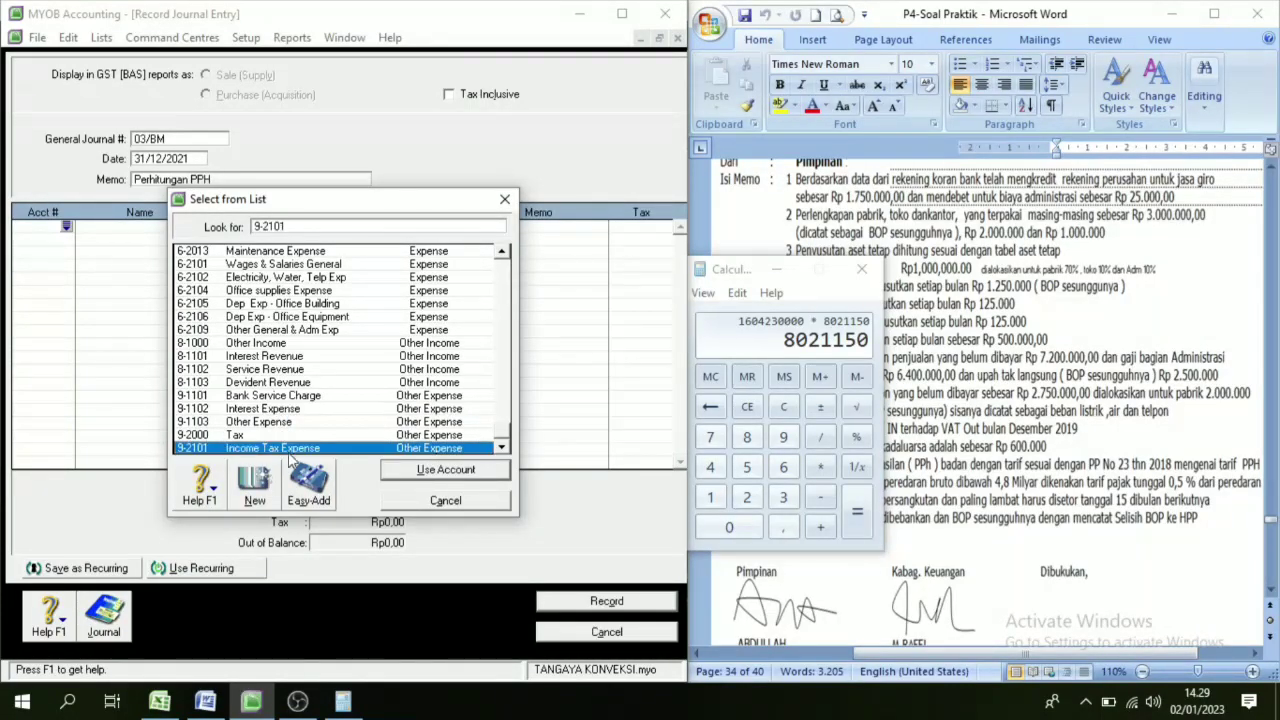
pyautogui.click(447, 472)
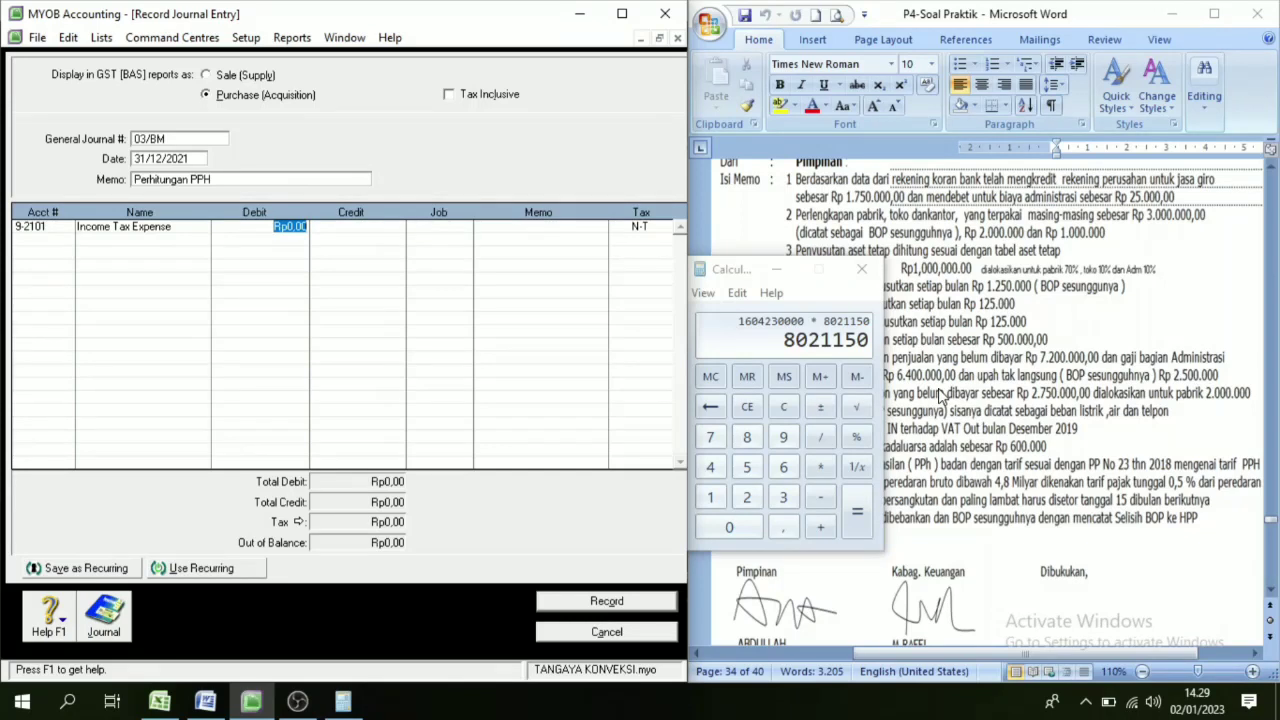
pyautogui.write('8.021.15')
pyautogui.press('Tab')
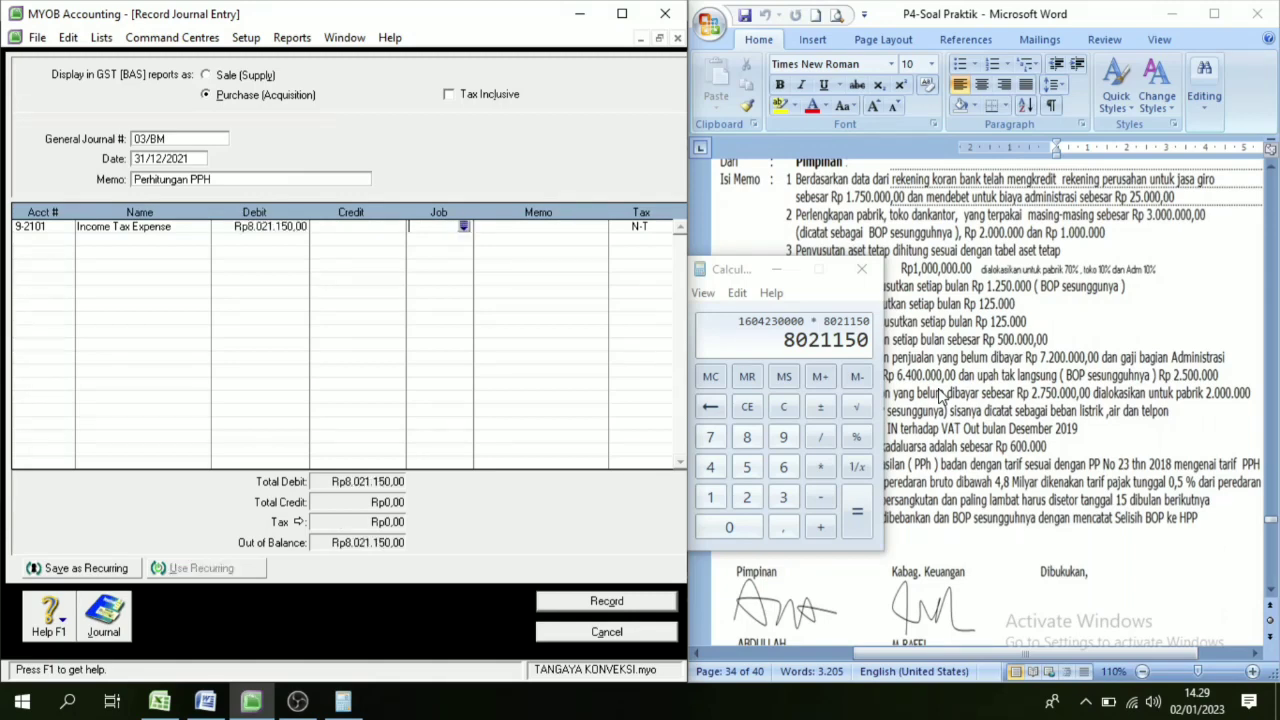
# Credit account 2-1106 Income tax Payable with Rp8.021.150,00 on the second line and record the income tax entry.
pyautogui.click(45, 241)
pyautogui.click(66, 240)
pyautogui.scroll(-6, 260, 395)
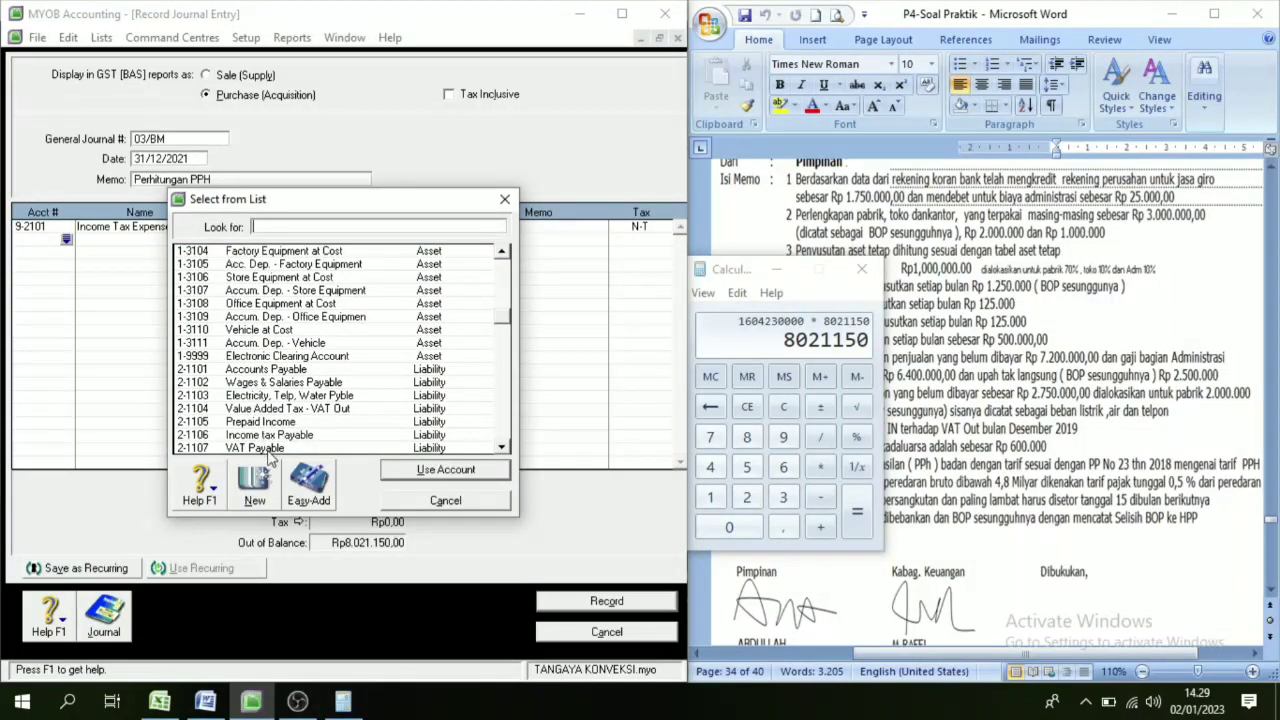
pyautogui.click(272, 436)
pyautogui.click(445, 469)
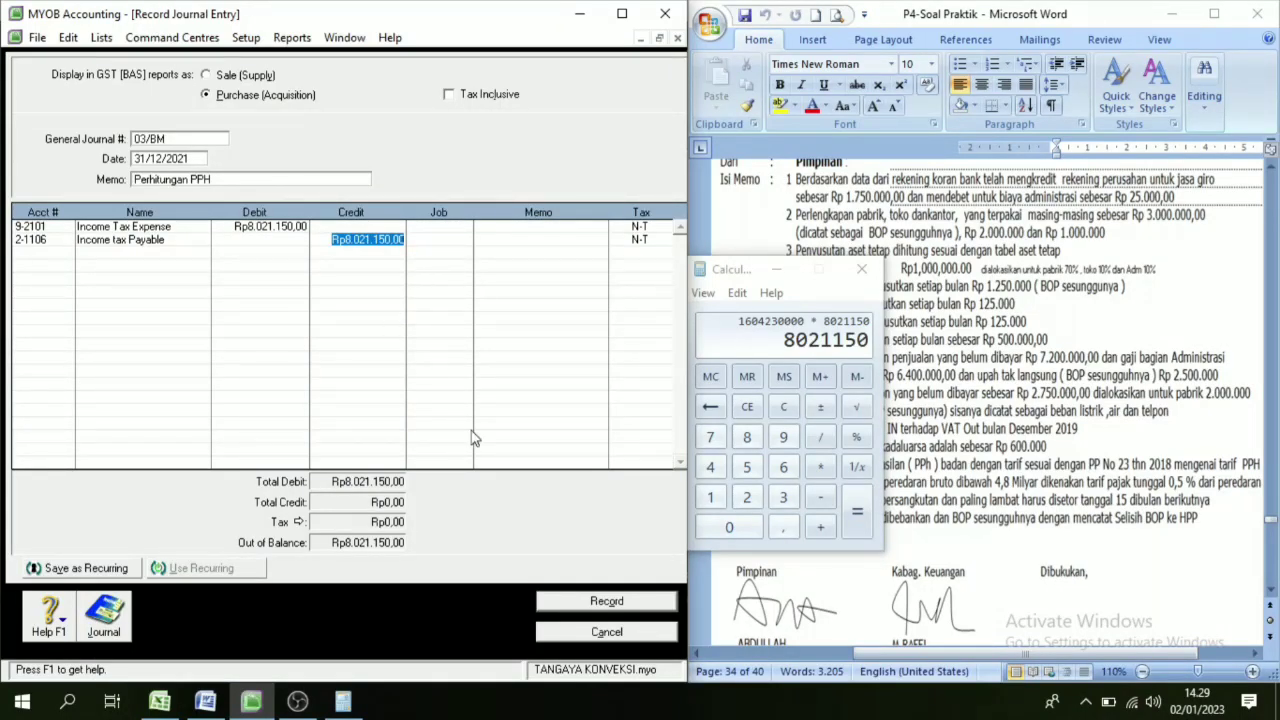
pyautogui.click(600, 602)
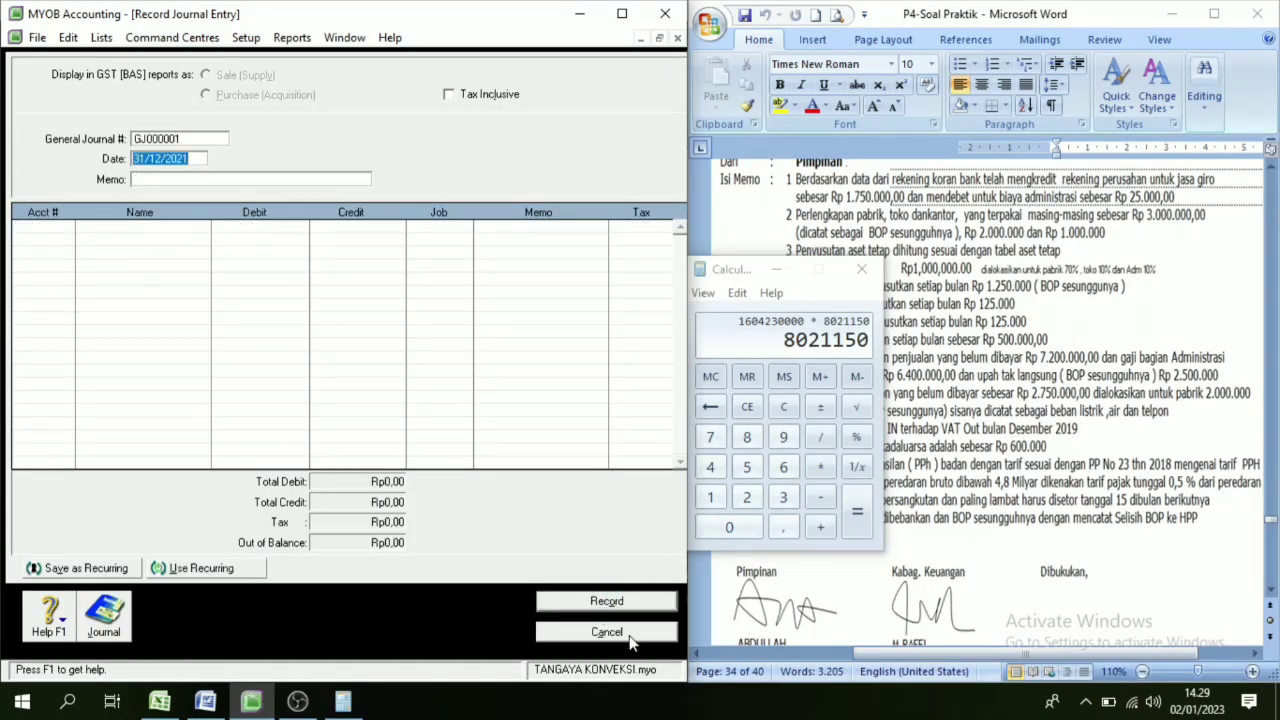
# Close the journal entry form and examine the Cost of Sales account balances in the accounts list, moving the Calculator aside.
pyautogui.click(628, 635)
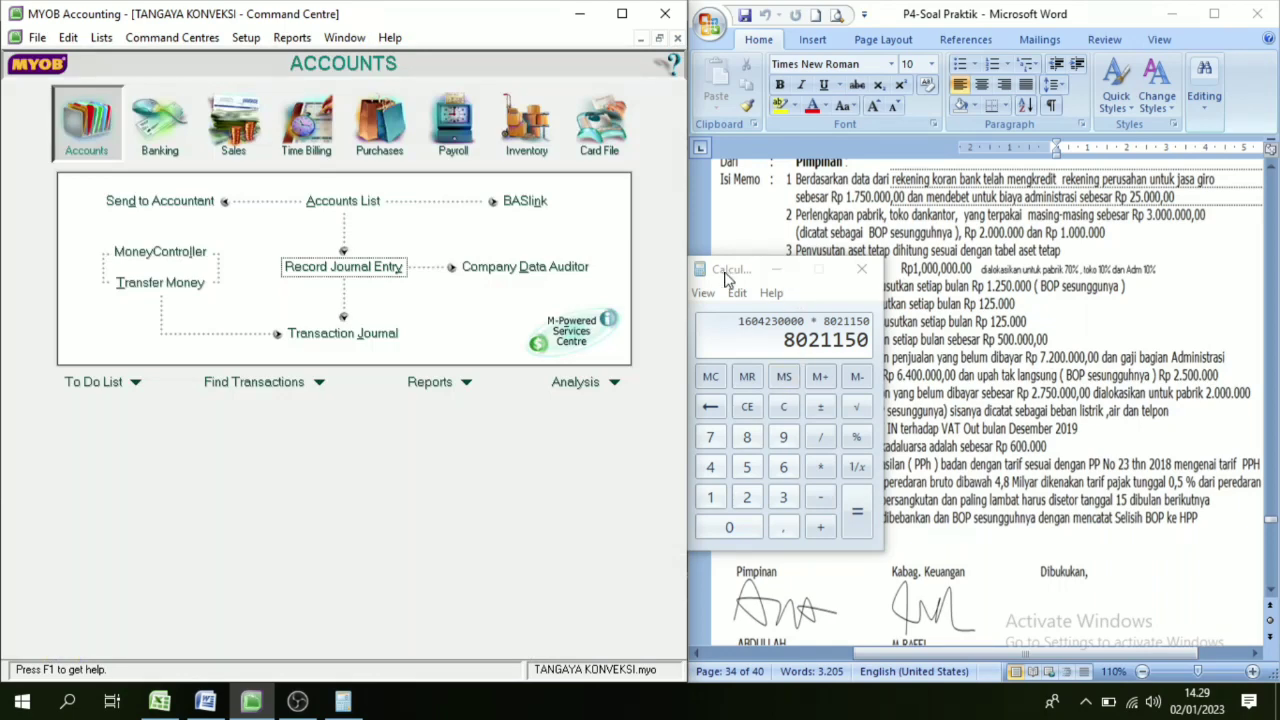
pyautogui.moveTo(727, 278); pyautogui.dragTo(486, 628)
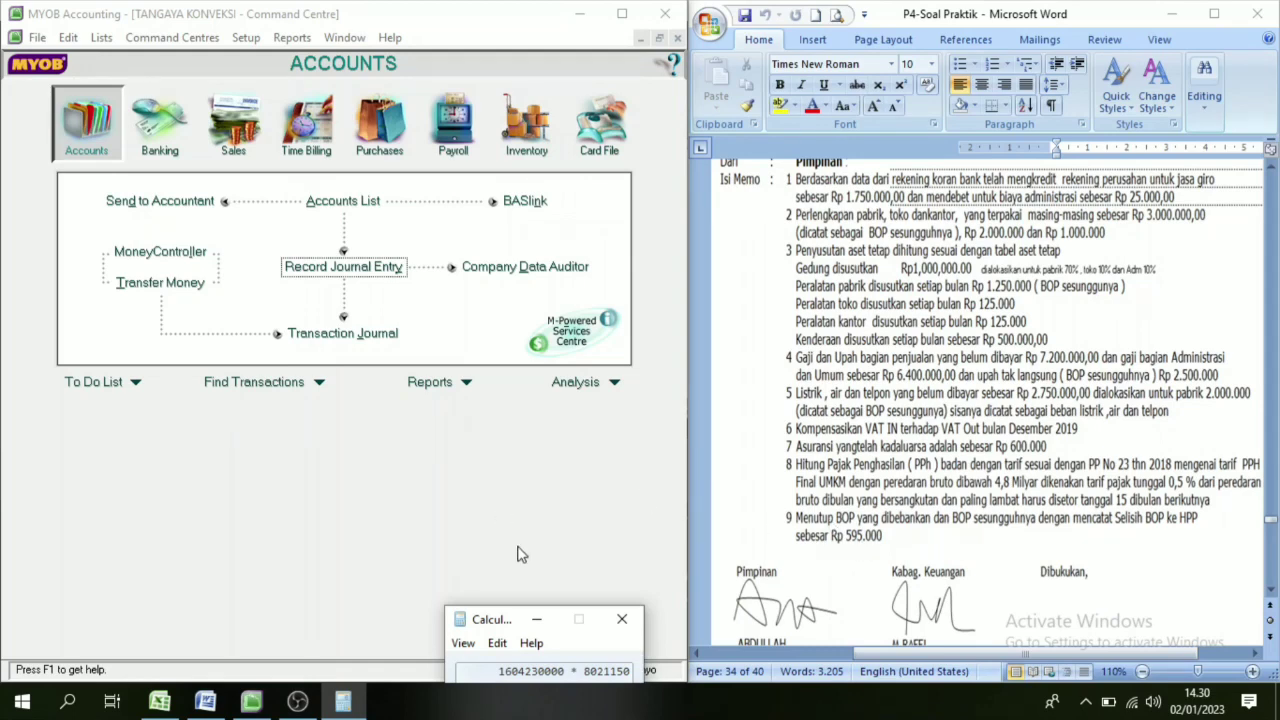
pyautogui.moveTo(494, 624); pyautogui.dragTo(750, 128)
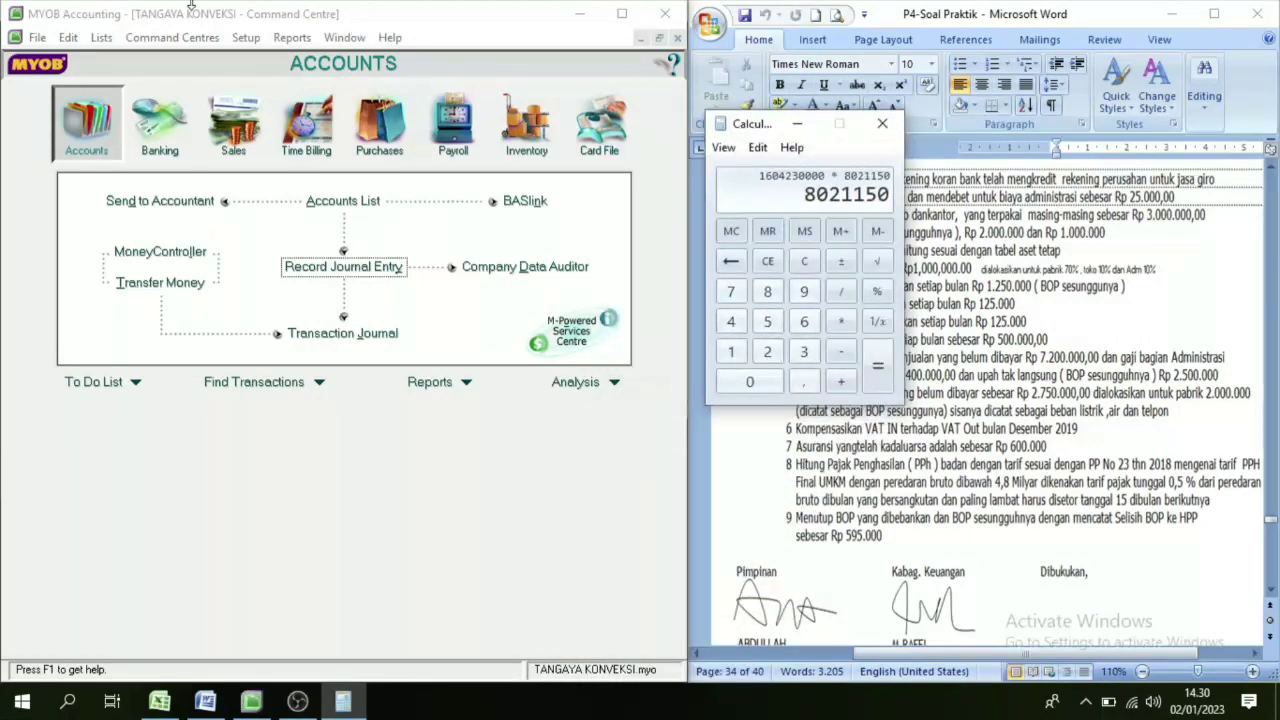
pyautogui.click(101, 38)
pyautogui.click(136, 60)
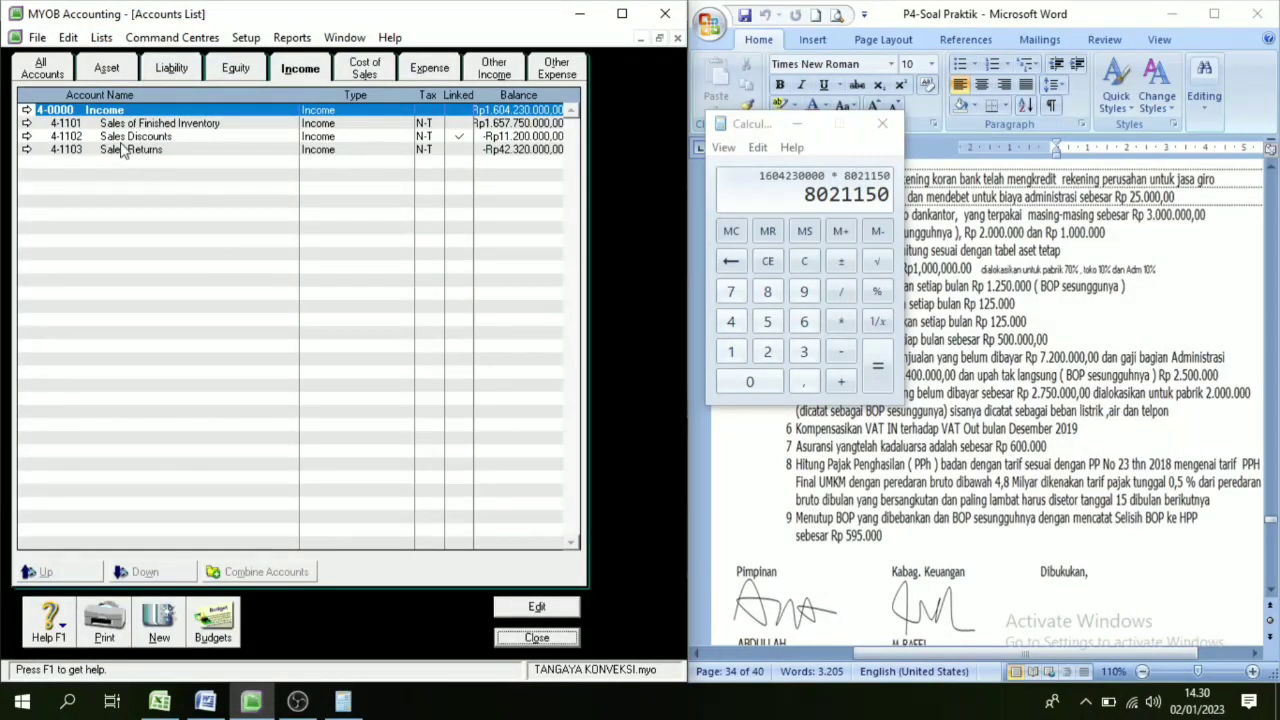
pyautogui.click(168, 67)
pyautogui.click(106, 67)
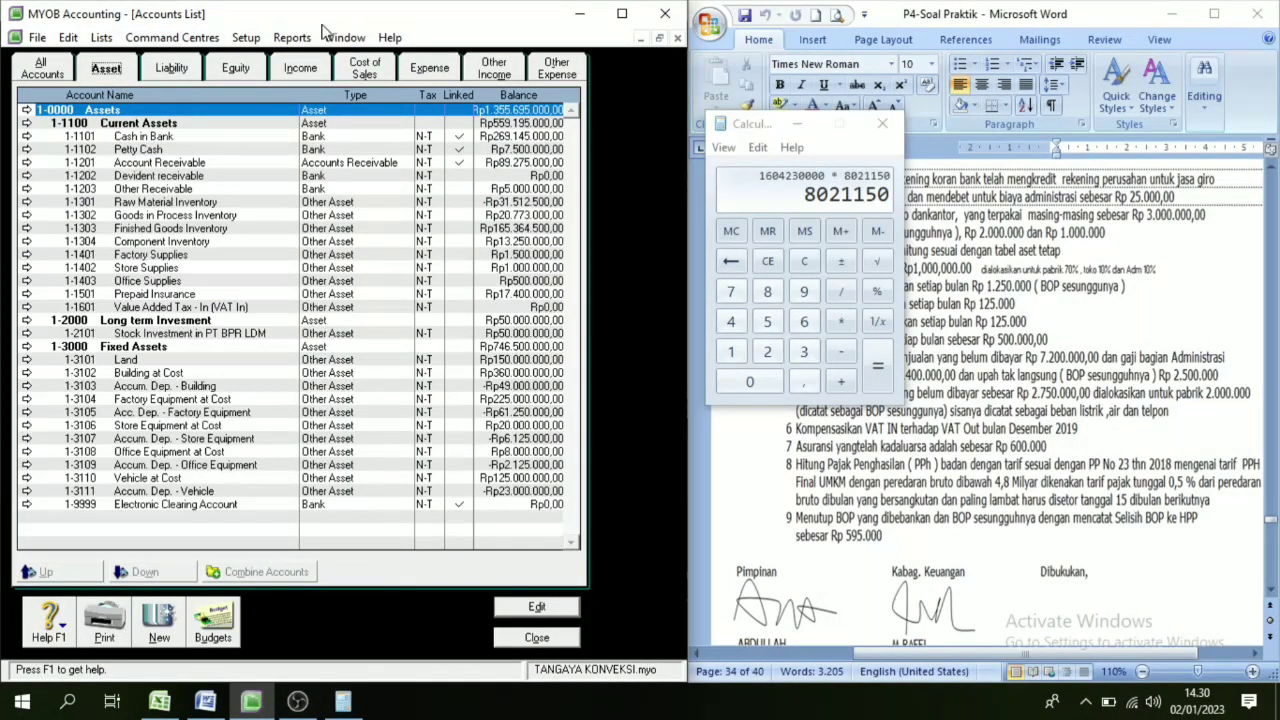
pyautogui.click(368, 64)
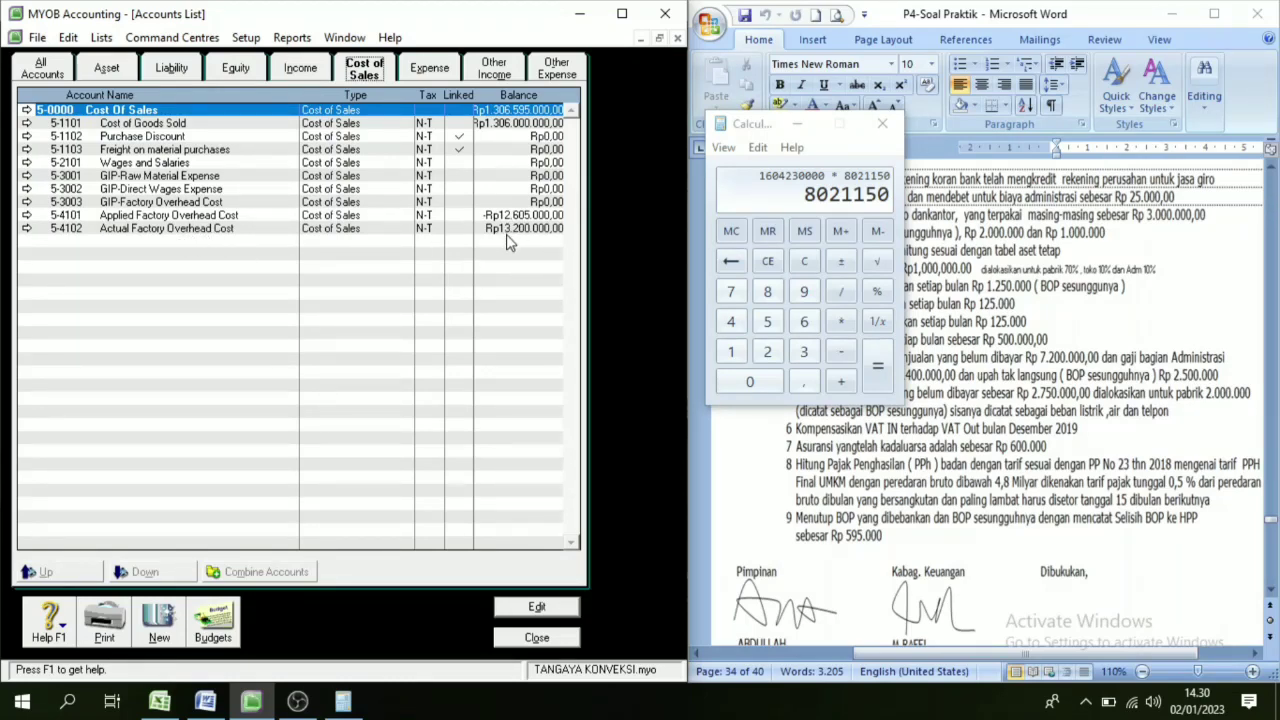
pyautogui.click(767, 261)
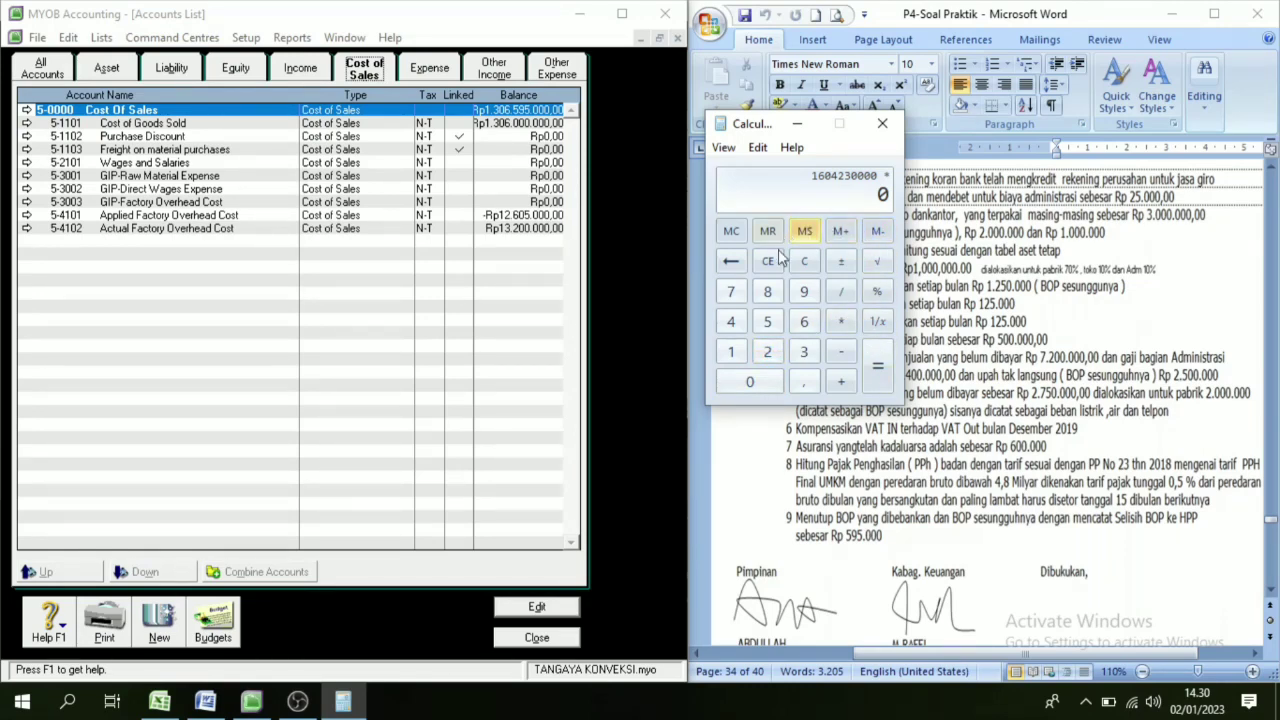
pyautogui.click(733, 353)
pyautogui.click(801, 355)
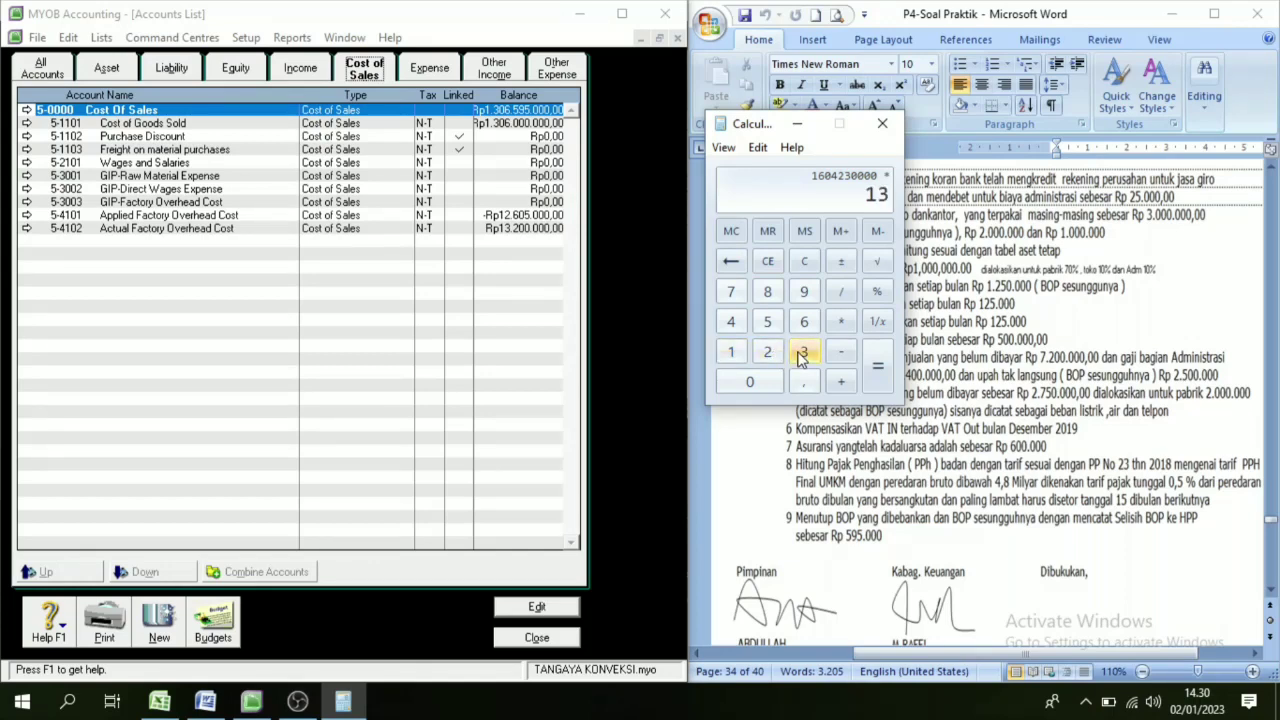
pyautogui.click(770, 352)
pyautogui.click(761, 381)
pyautogui.click(761, 381)
pyautogui.click(761, 381)
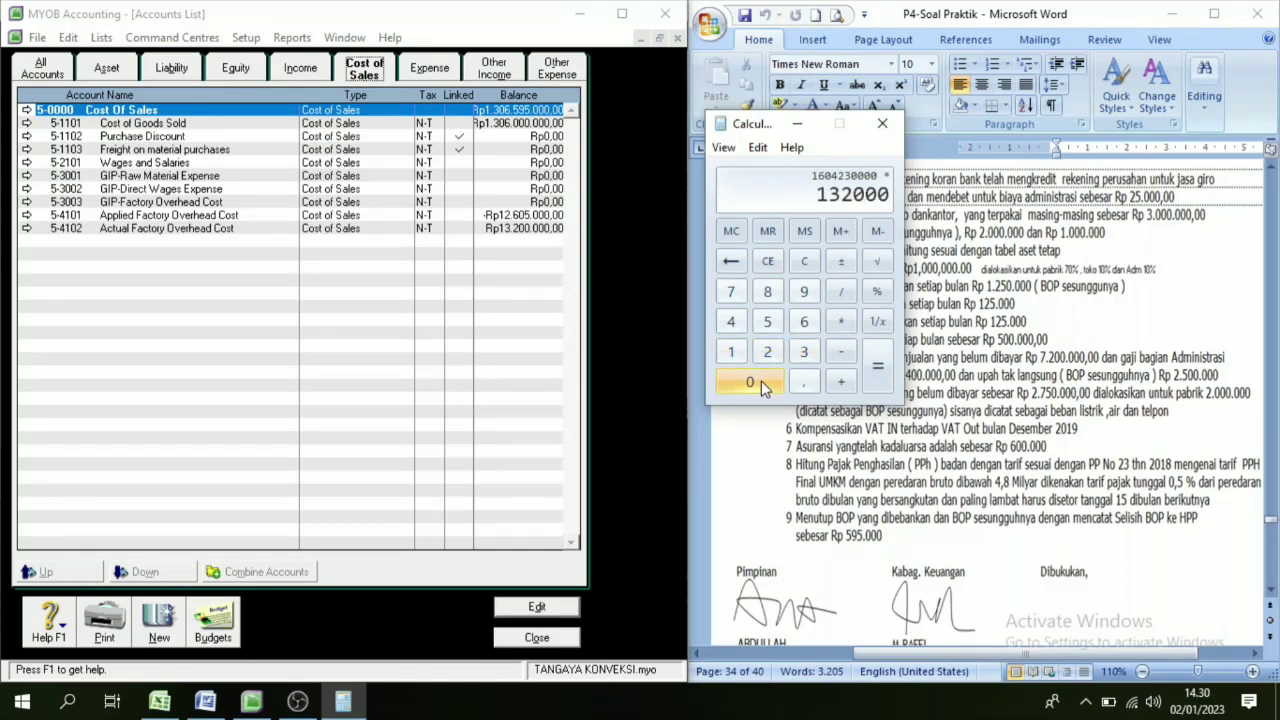
pyautogui.click(761, 381)
pyautogui.click(761, 381)
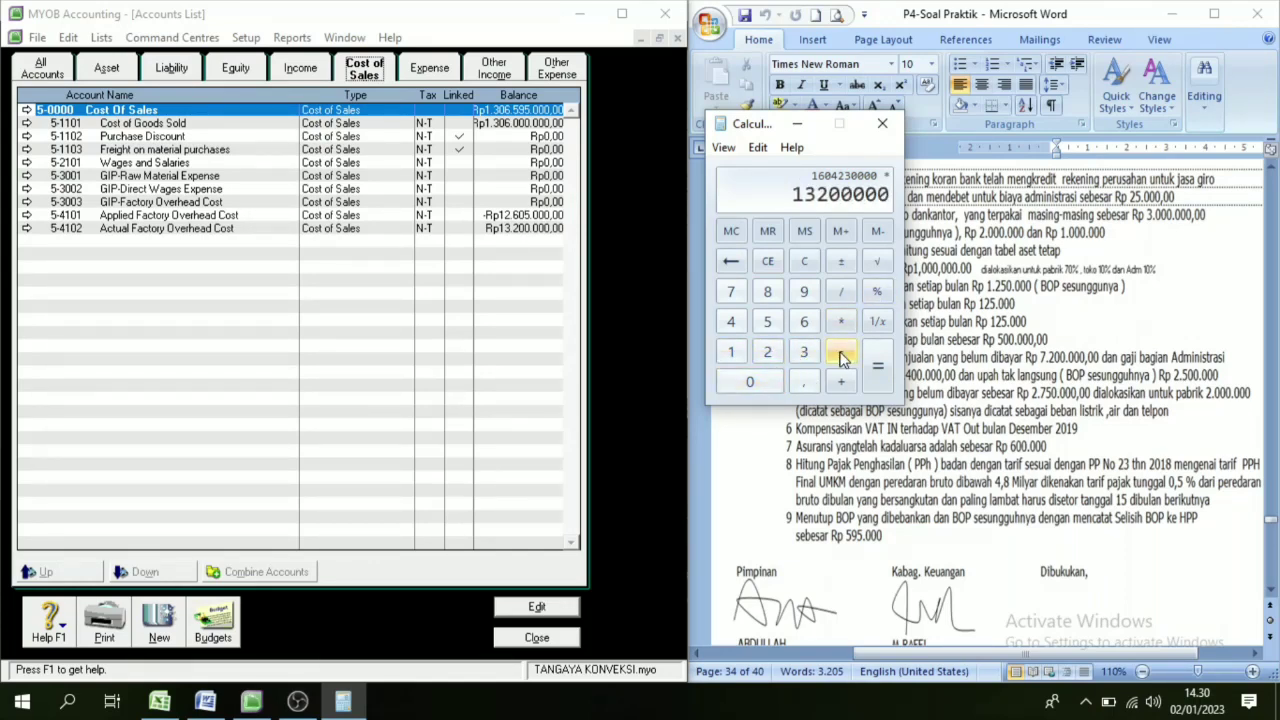
pyautogui.click(841, 355)
pyautogui.click(731, 352)
pyautogui.click(766, 352)
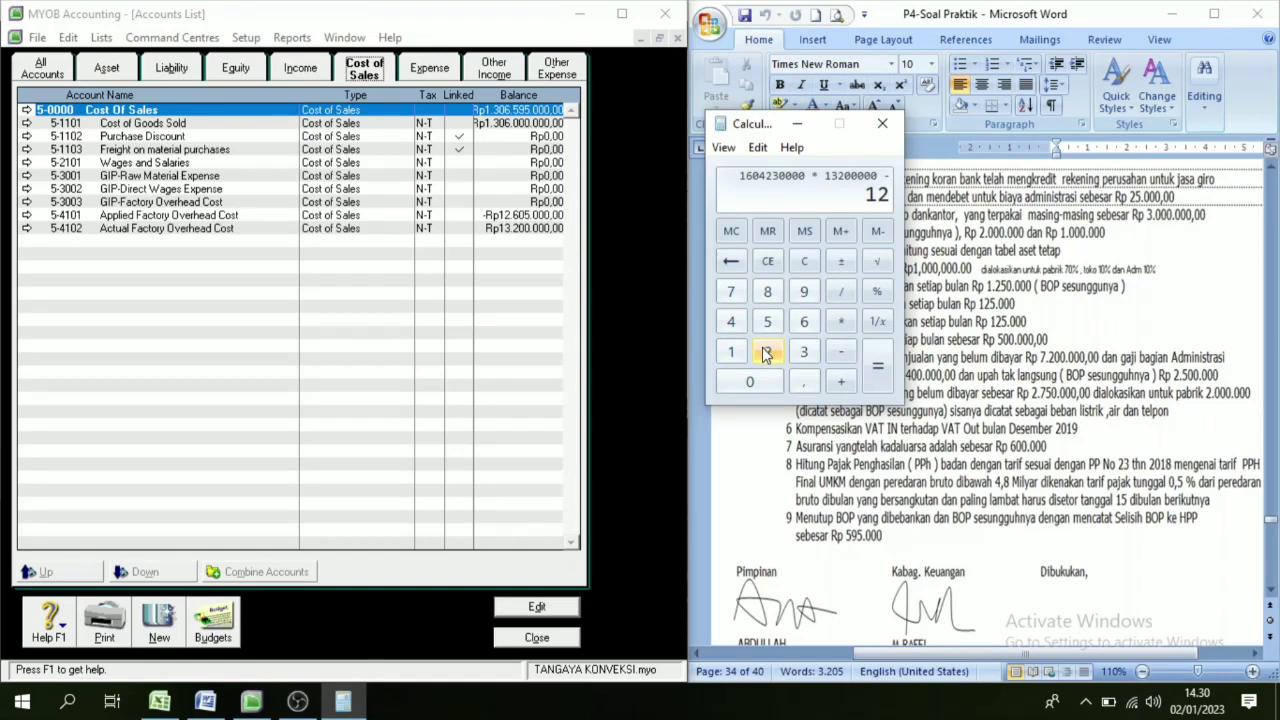
pyautogui.click(804, 321)
pyautogui.click(767, 322)
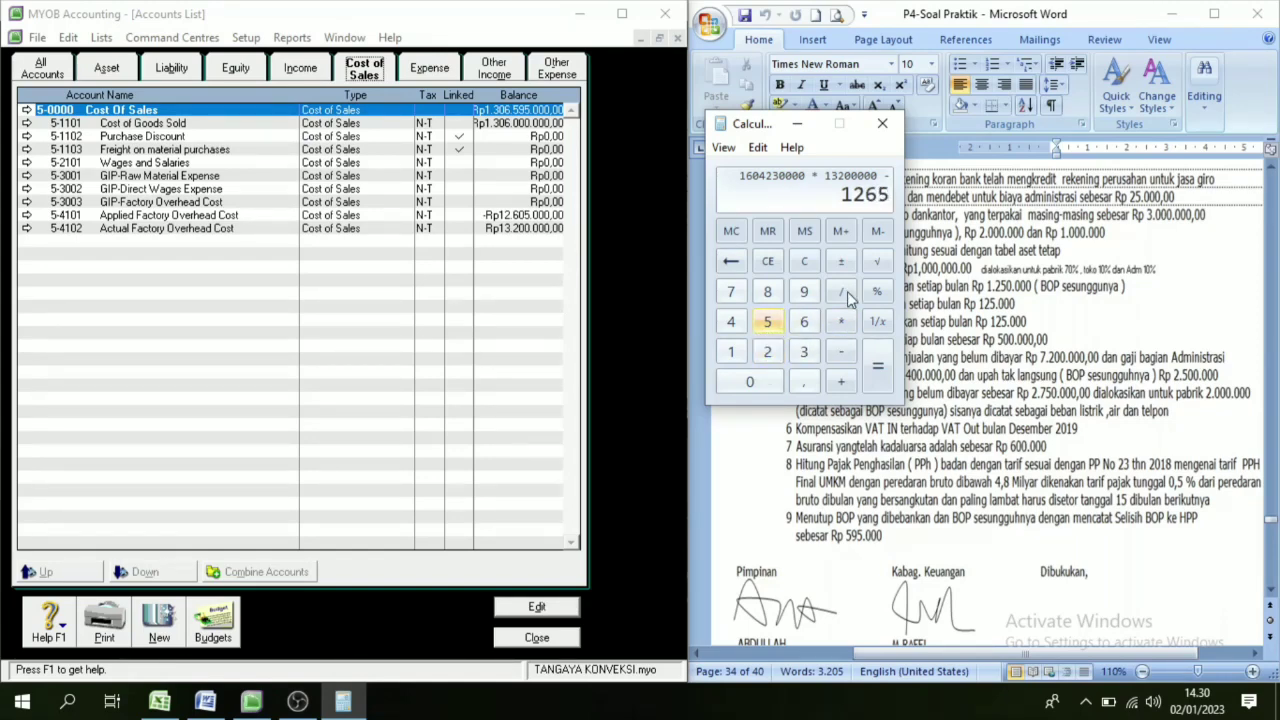
pyautogui.click(730, 261)
pyautogui.click(758, 383)
pyautogui.click(767, 321)
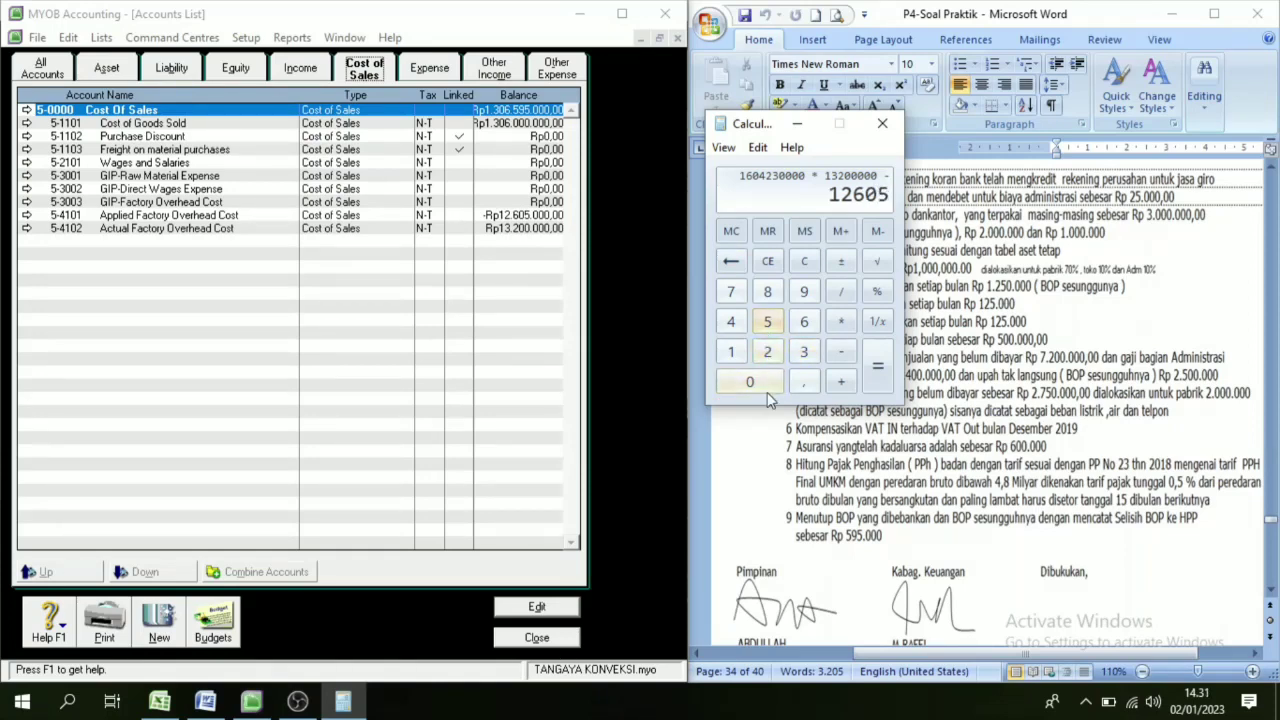
pyautogui.click(761, 384)
pyautogui.doubleClick(761, 386)
pyautogui.click(878, 370)
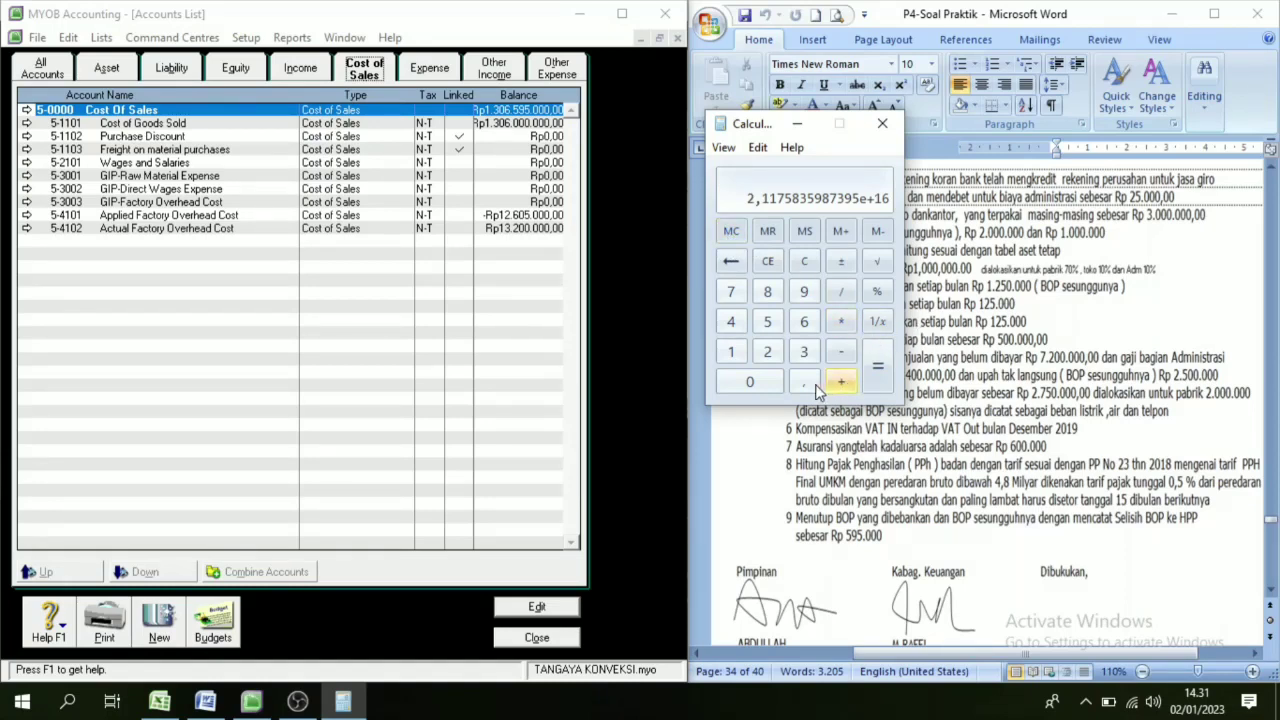
pyautogui.click(804, 261)
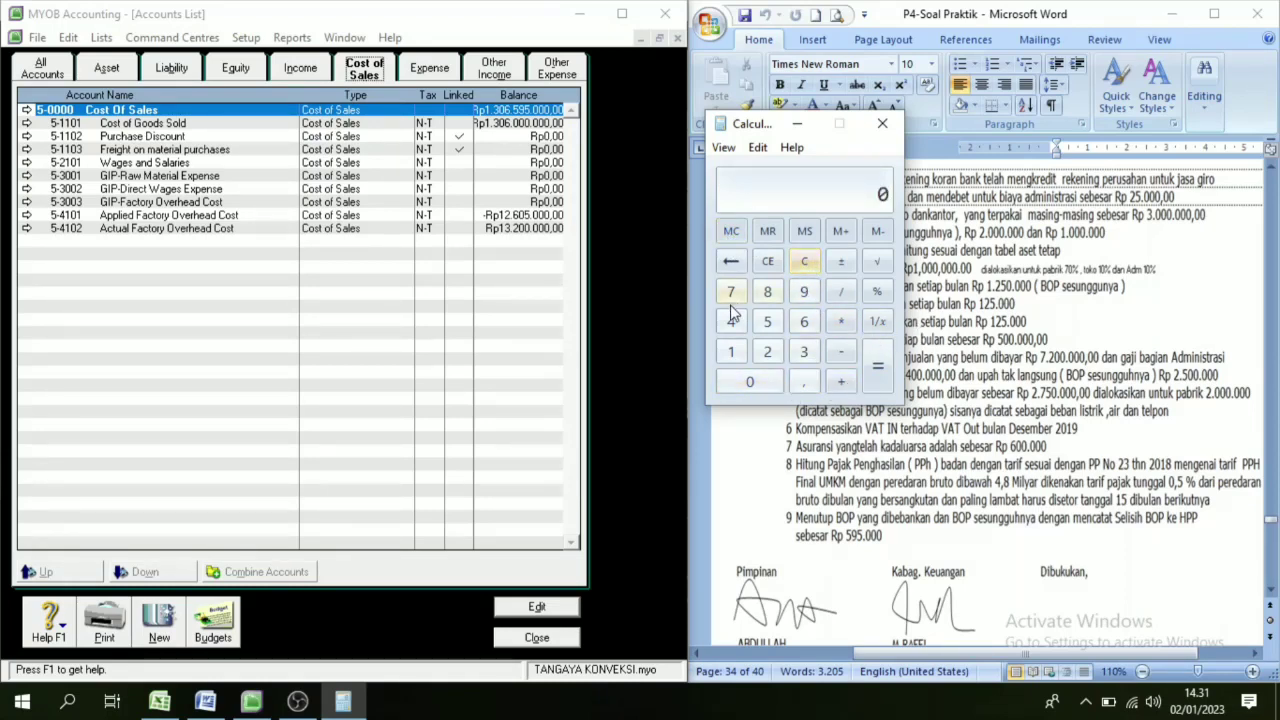
# Calculate the overhead difference in the Calculator as 13200000 minus 12605000.
pyautogui.click(731, 351)
pyautogui.click(803, 351)
pyautogui.click(767, 351)
pyautogui.click(763, 385)
pyautogui.click(763, 385)
pyautogui.click(762, 384)
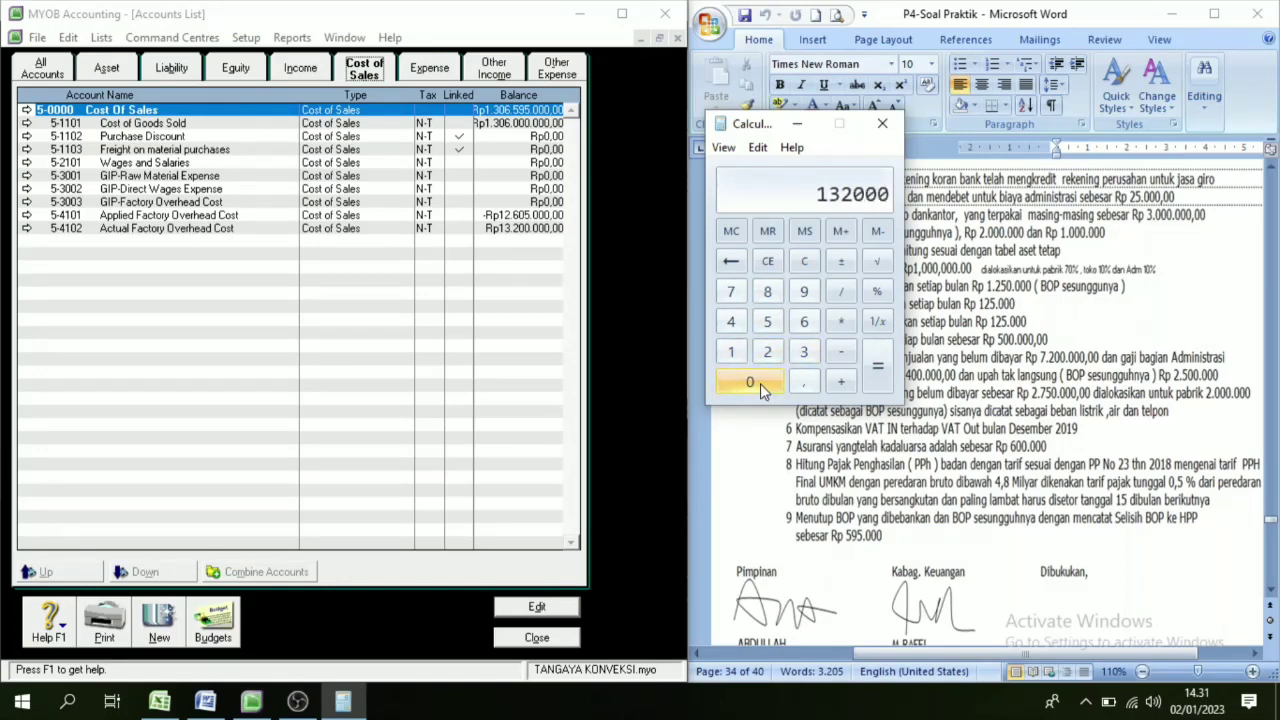
pyautogui.click(760, 383)
pyautogui.click(760, 383)
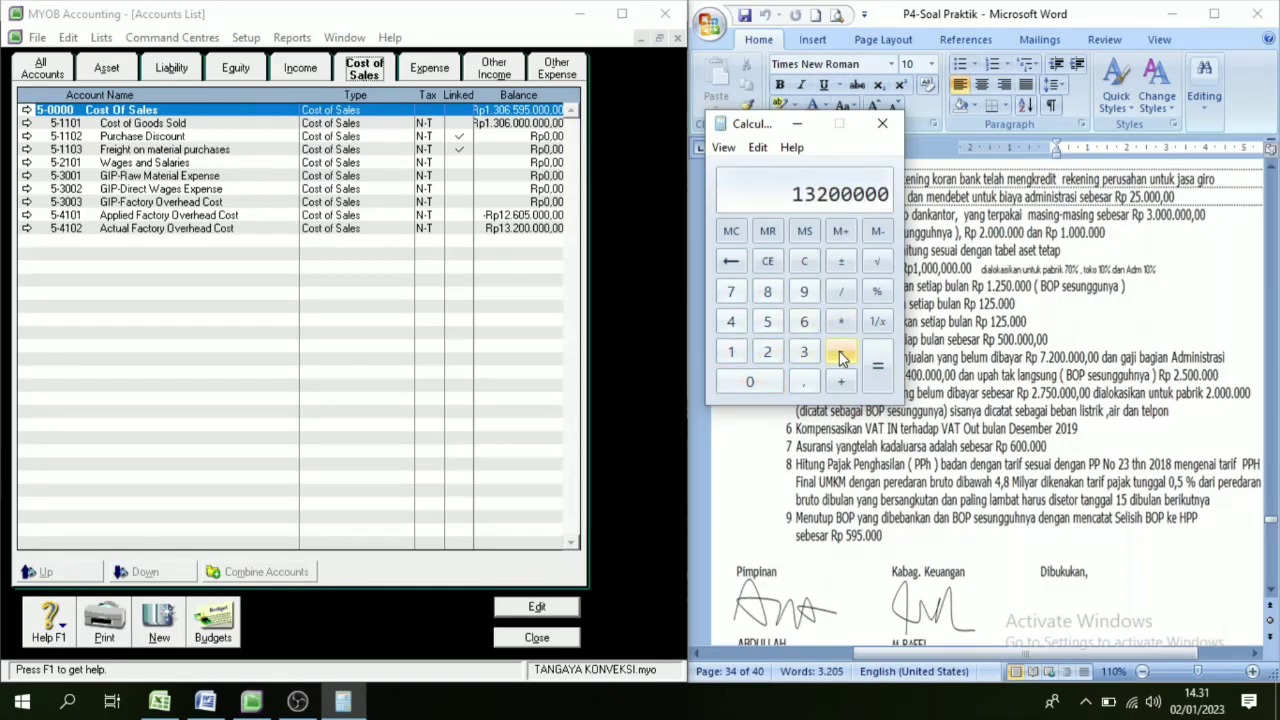
pyautogui.click(841, 357)
pyautogui.click(740, 357)
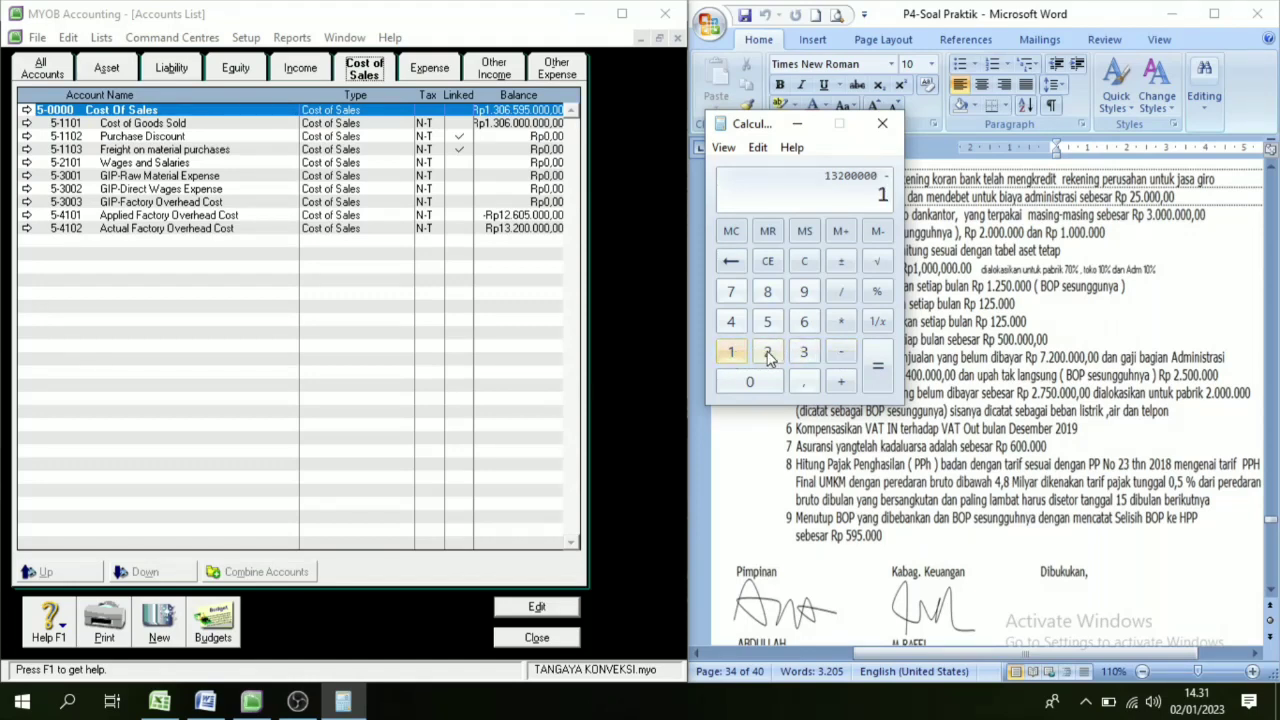
pyautogui.click(768, 357)
pyautogui.click(759, 383)
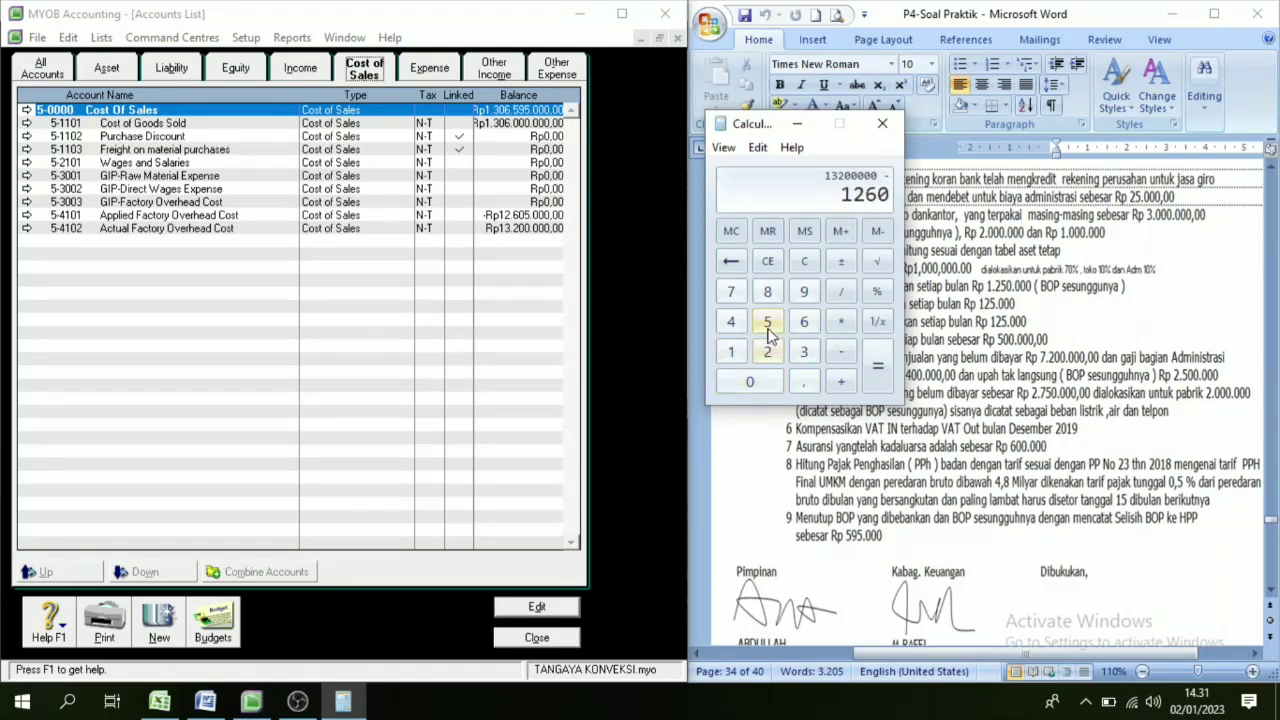
pyautogui.click(767, 321)
pyautogui.click(759, 383)
pyautogui.click(759, 383)
pyautogui.click(758, 383)
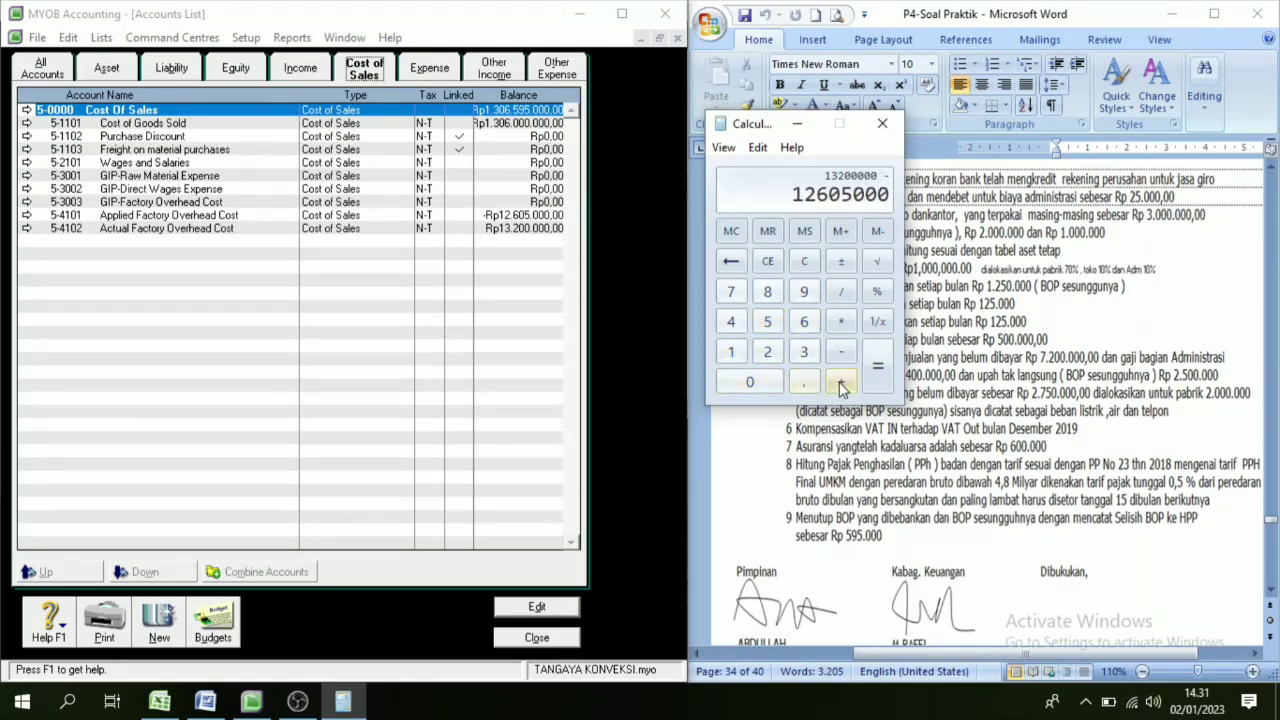
pyautogui.click(877, 366)
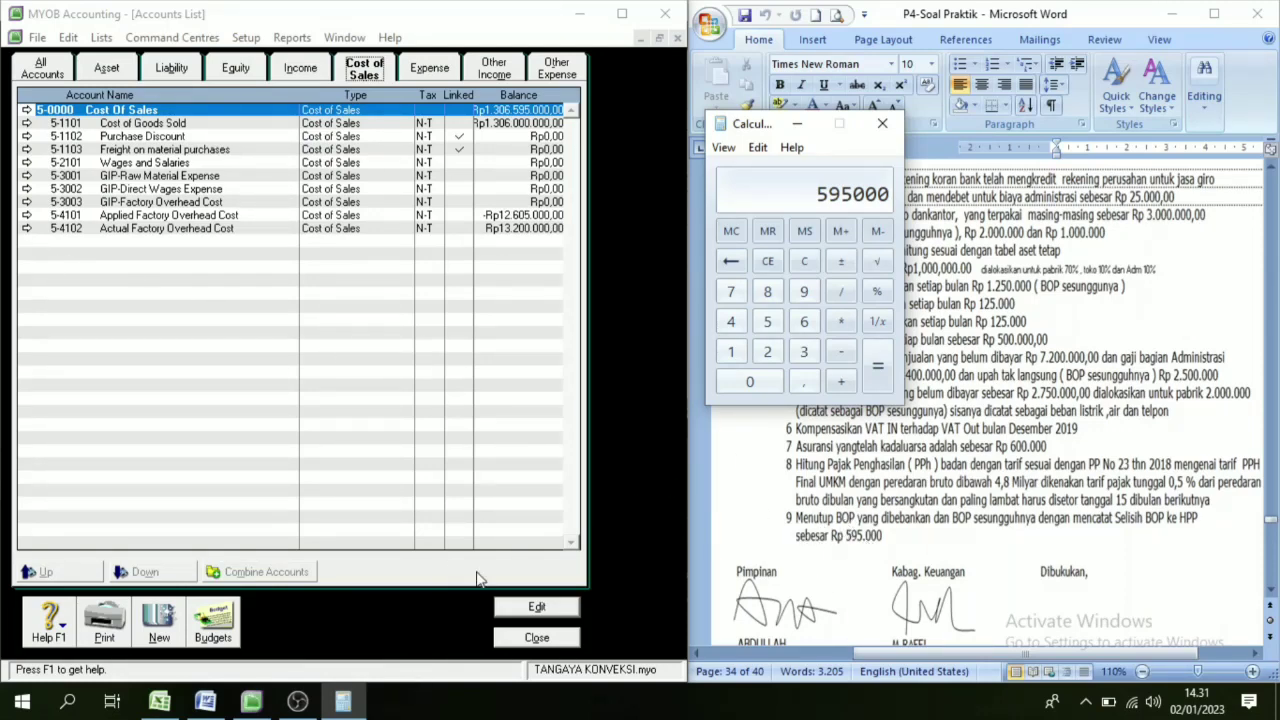
# Close the accounts list and start a journal entry numbered 03/BM with the memo "Menutup BOP".
pyautogui.click(532, 642)
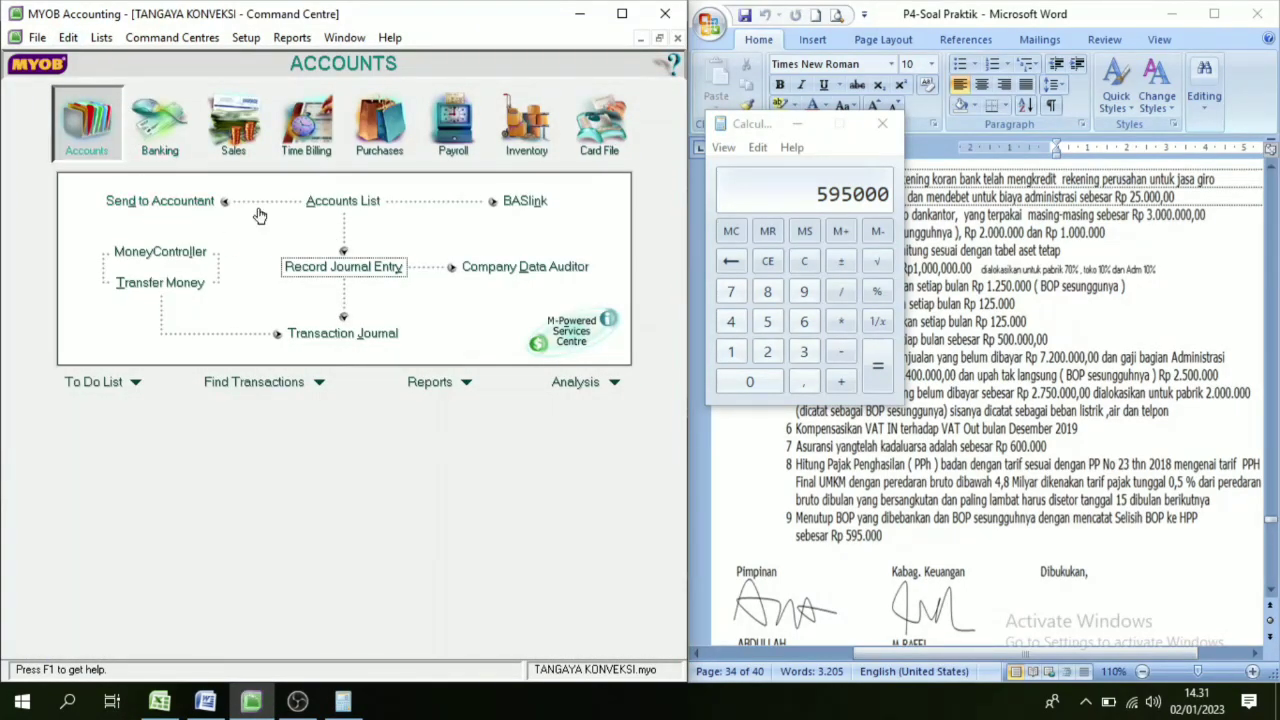
pyautogui.click(365, 266)
pyautogui.click(190, 141)
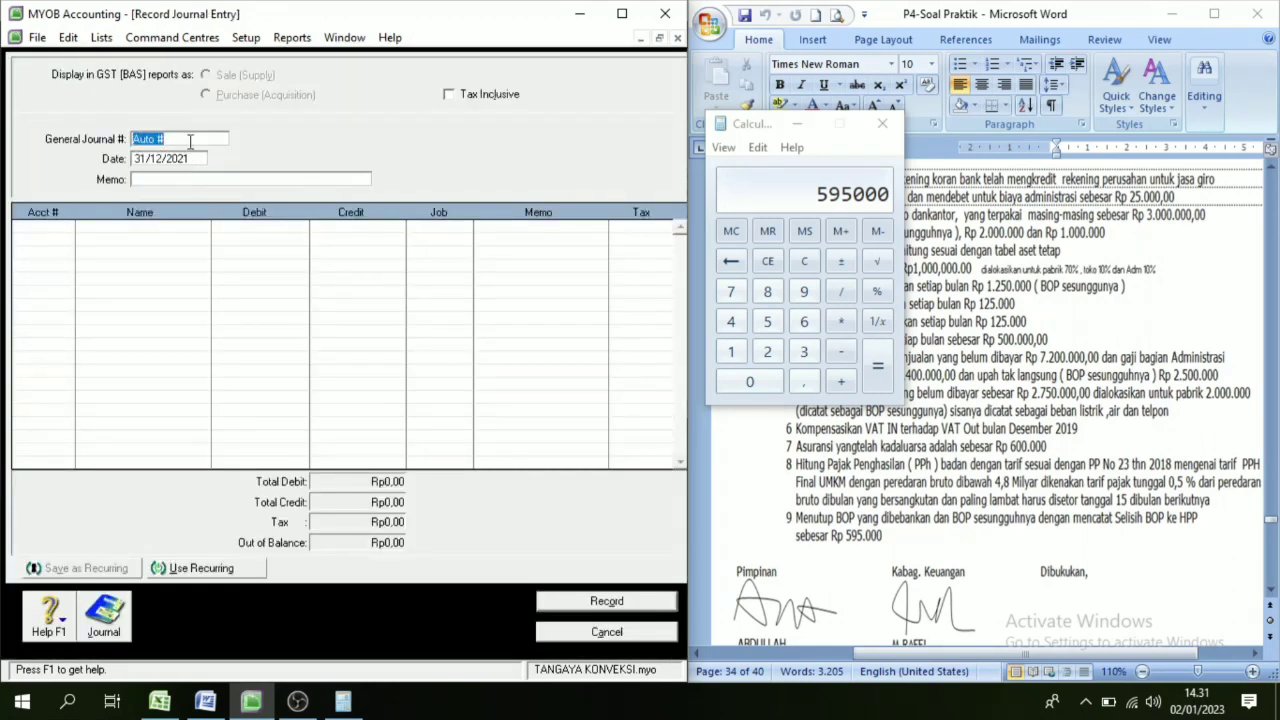
pyautogui.write('03/BM')
pyautogui.press('Tab')
pyautogui.press('Tab')
pyautogui.press('Tab')
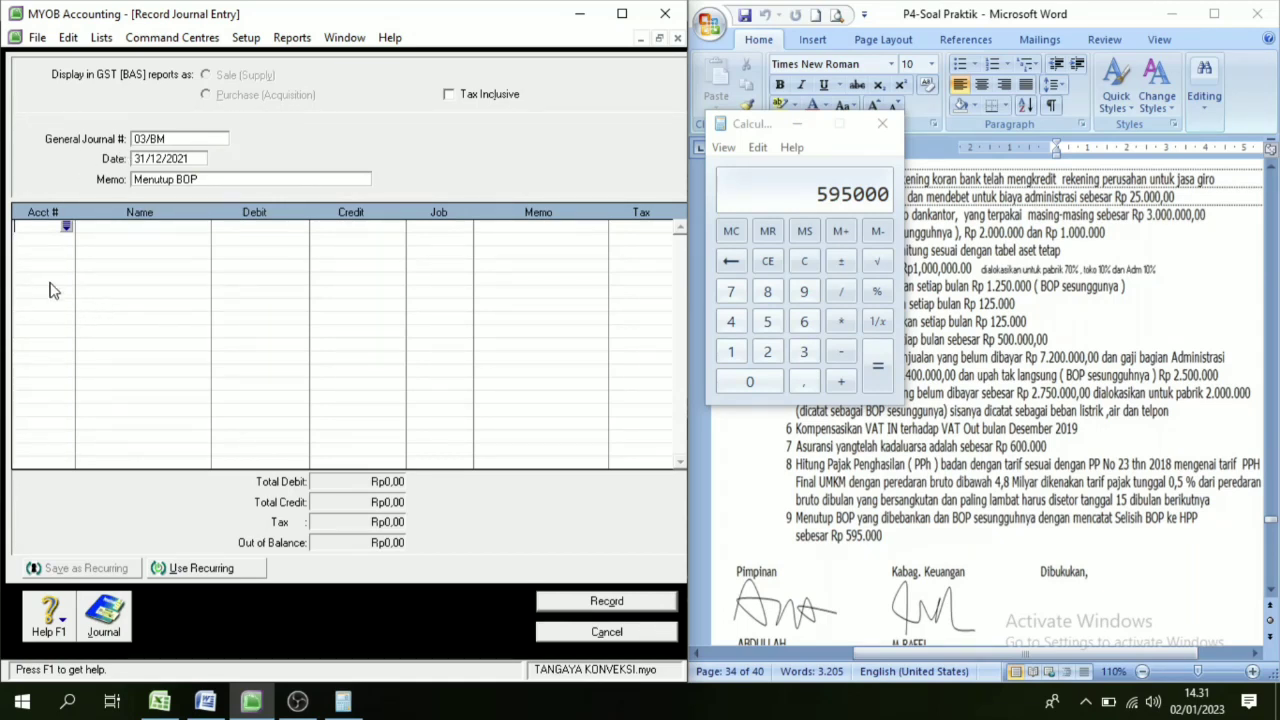
# Debit account 5-4101 Applied Factory Overhead Cost with Rp12.605.000,00 on the first line, checking its balance in the accounts list.
pyautogui.click(67, 228)
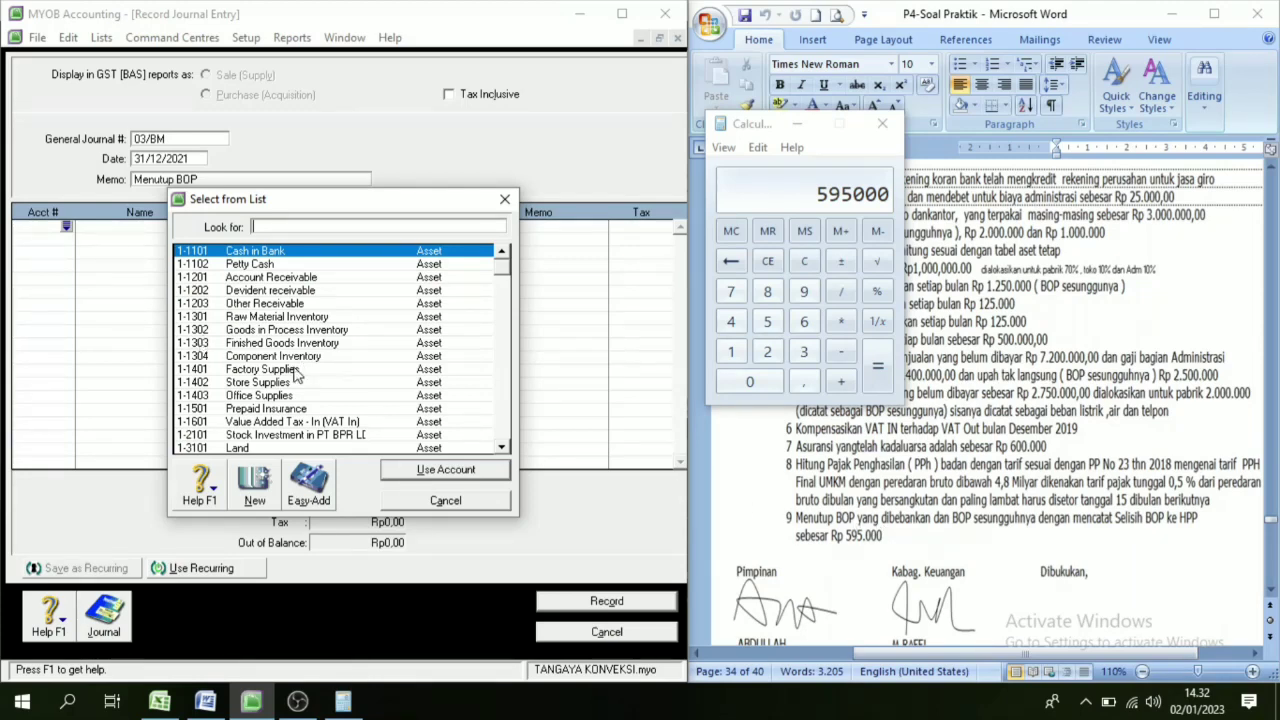
pyautogui.scroll(-9, 283, 418)
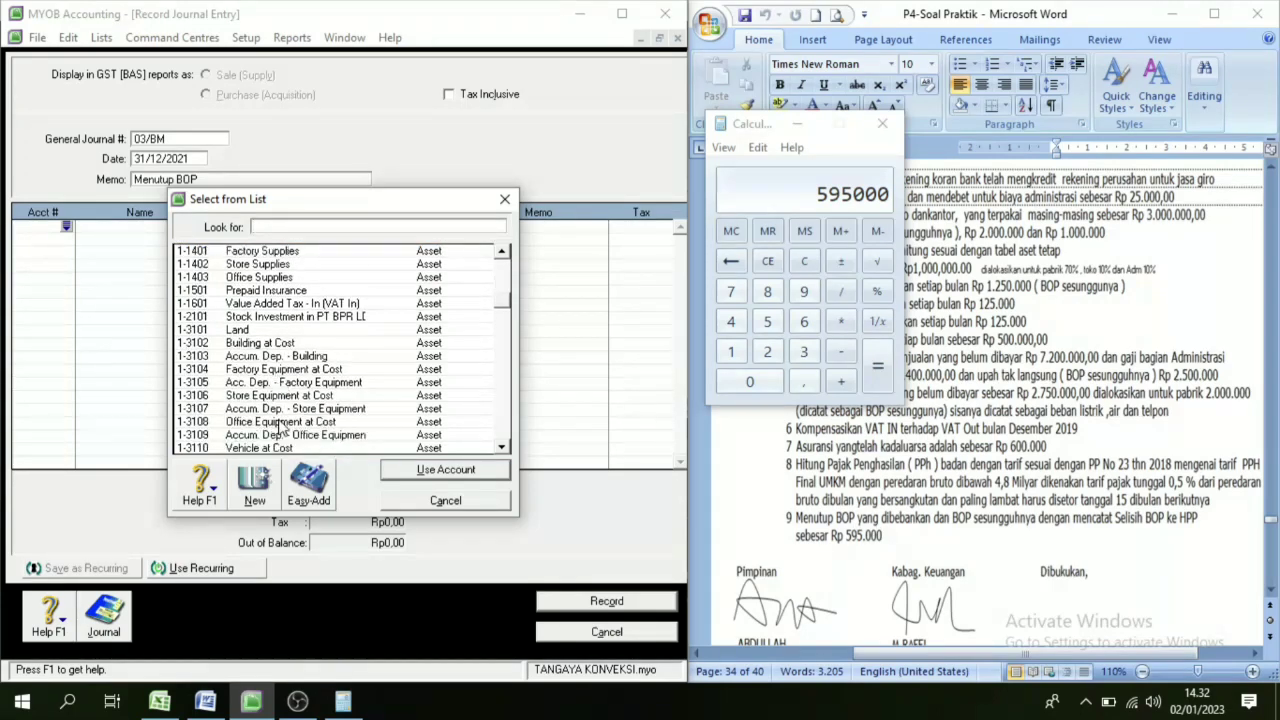
pyautogui.scroll(-3, 278, 422)
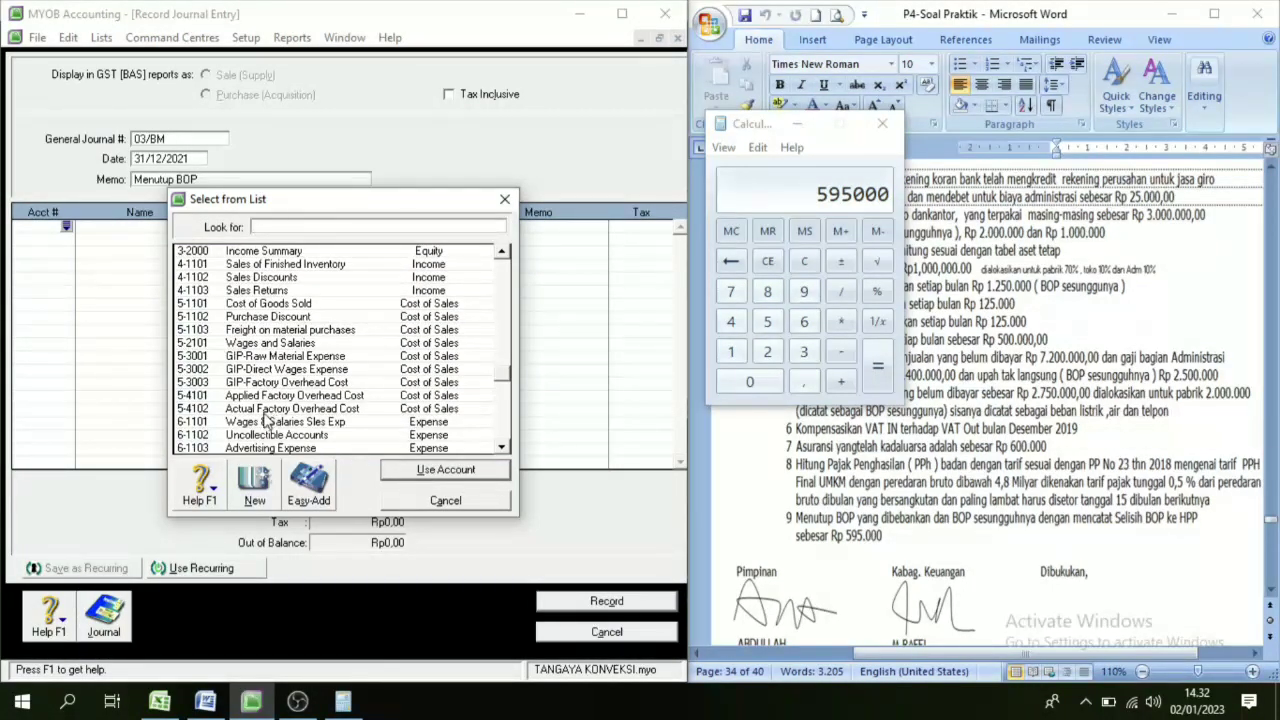
pyautogui.click(266, 395)
pyautogui.click(446, 469)
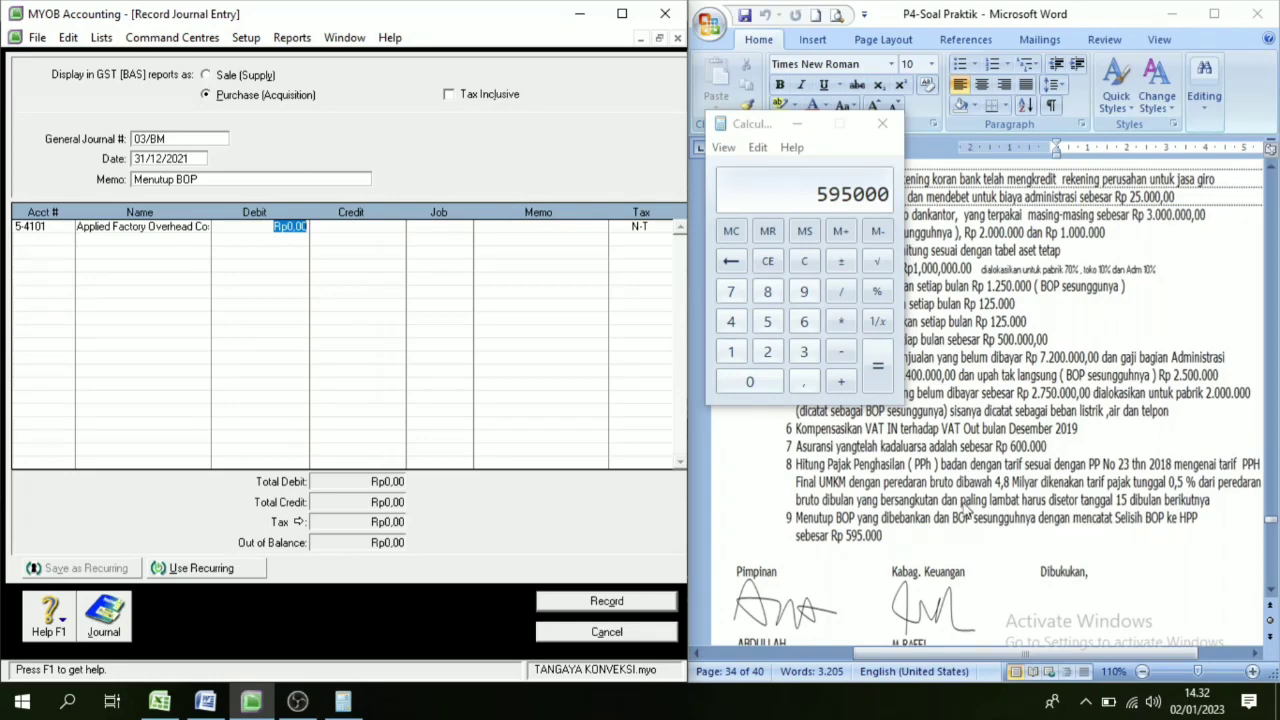
pyautogui.click(100, 40)
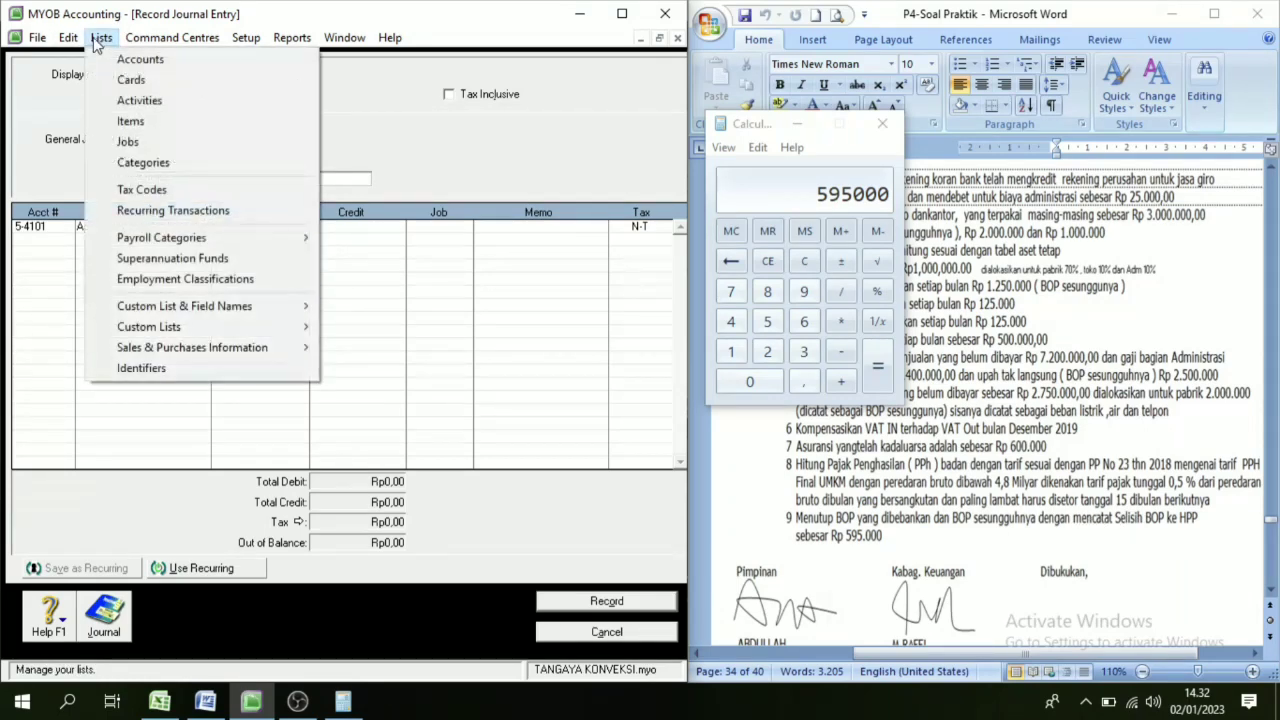
pyautogui.click(140, 59)
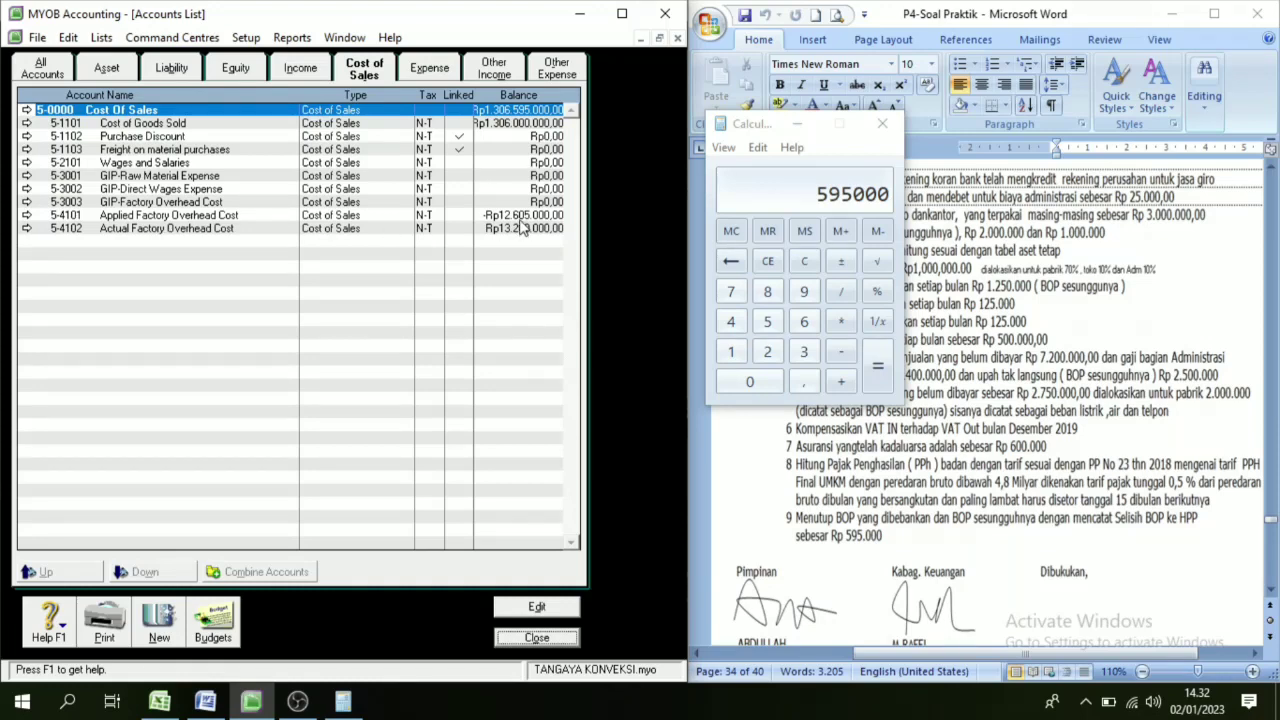
pyautogui.click(536, 639)
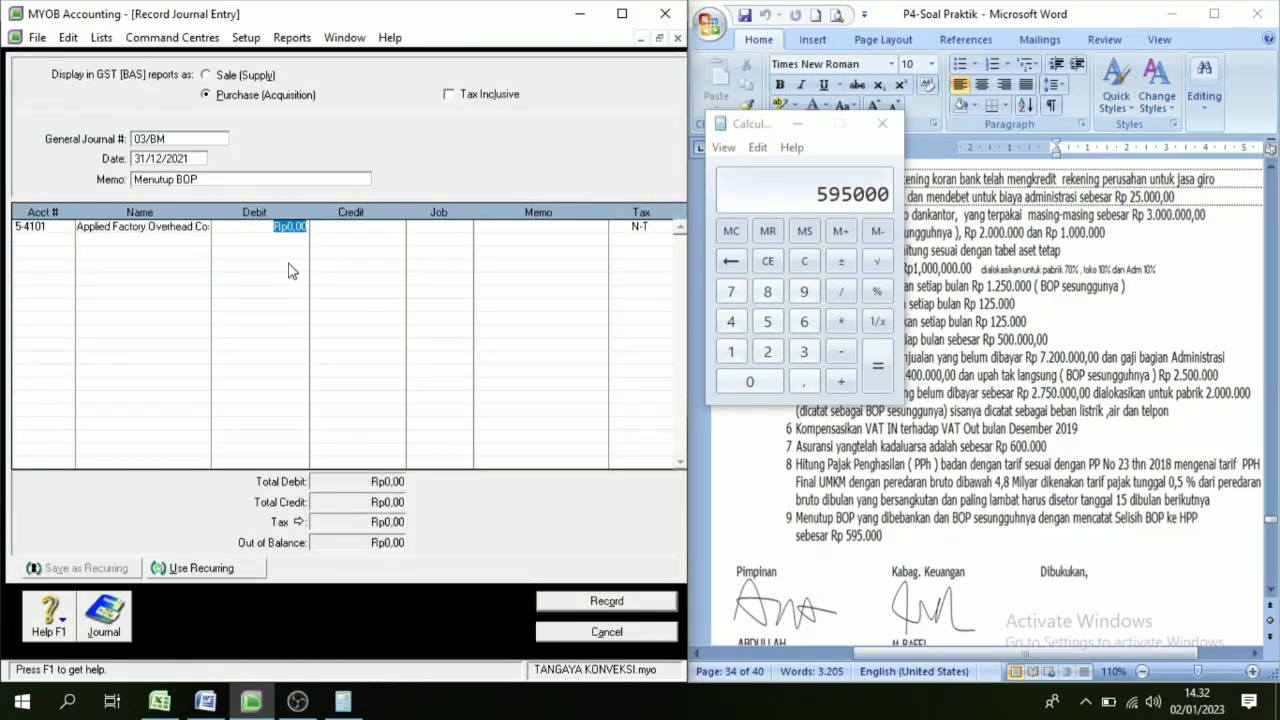
pyautogui.write('12605000')
pyautogui.press('Tab')
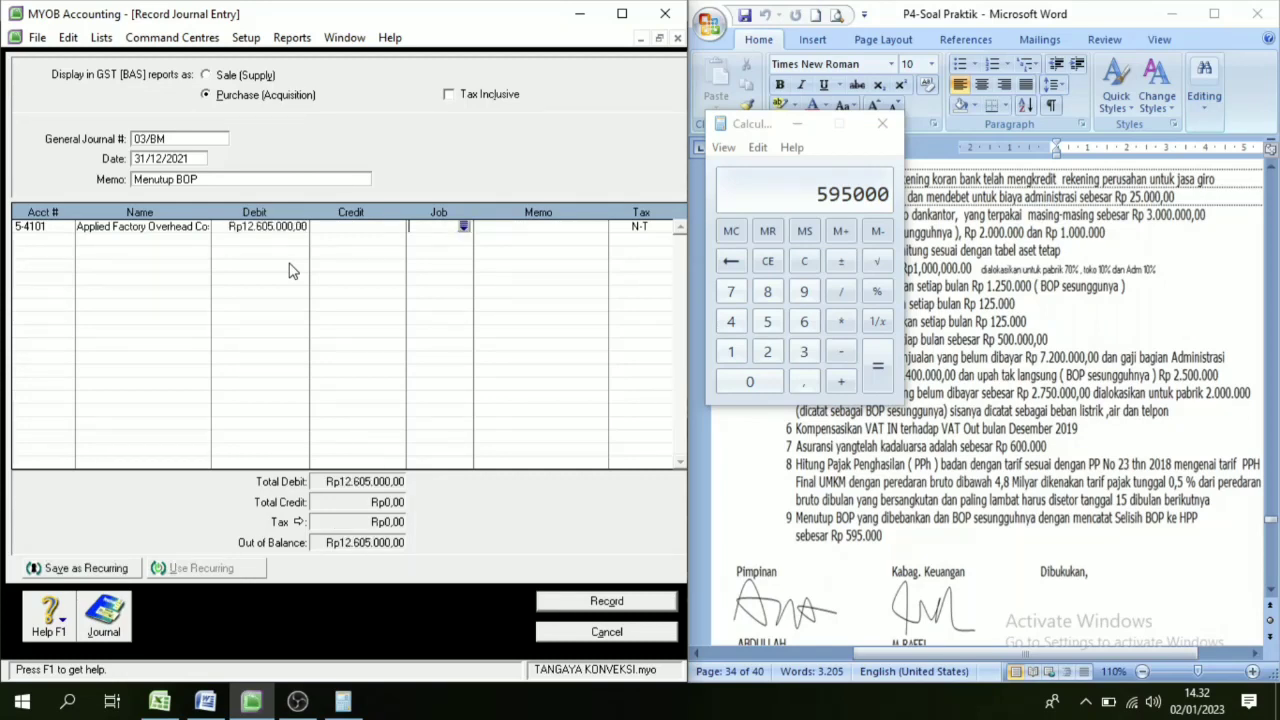
# Add account 5-4102 Actual Factory Overhead Cost as the second line of the journal entry.
pyautogui.click(55, 240)
pyautogui.click(66, 241)
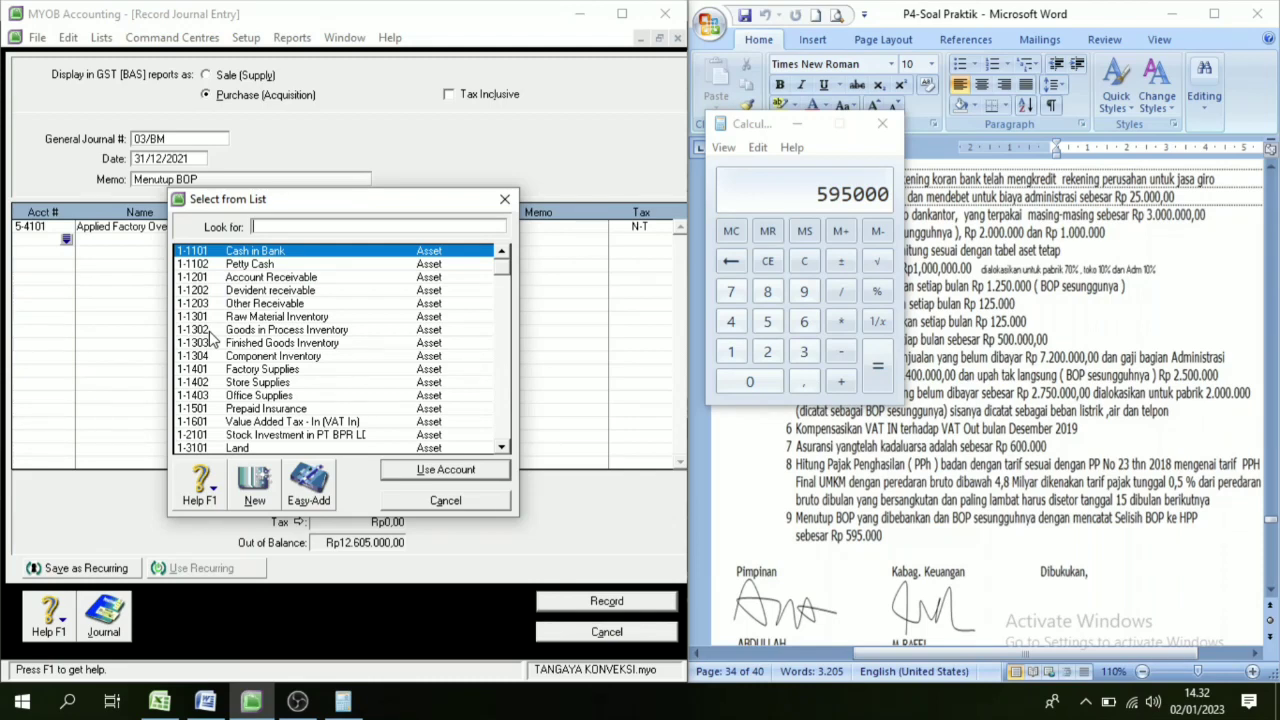
pyautogui.scroll(-12, 220, 360)
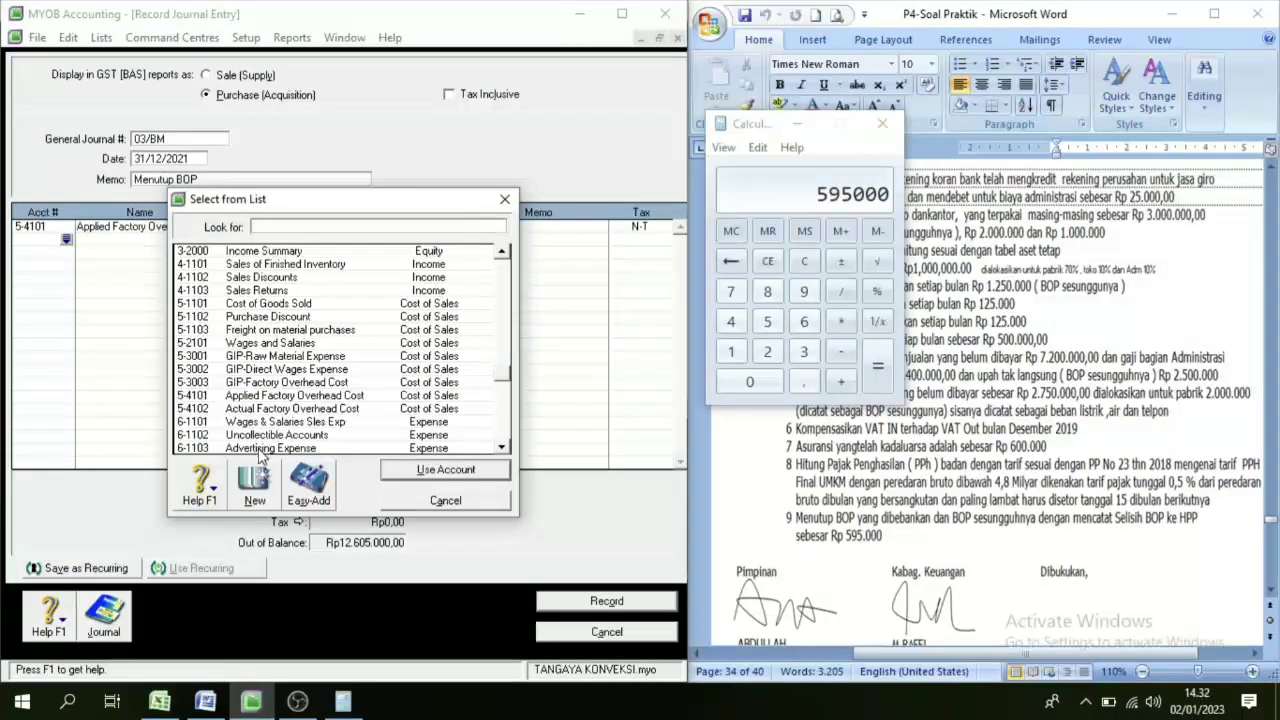
pyautogui.scroll(-1, 255, 443)
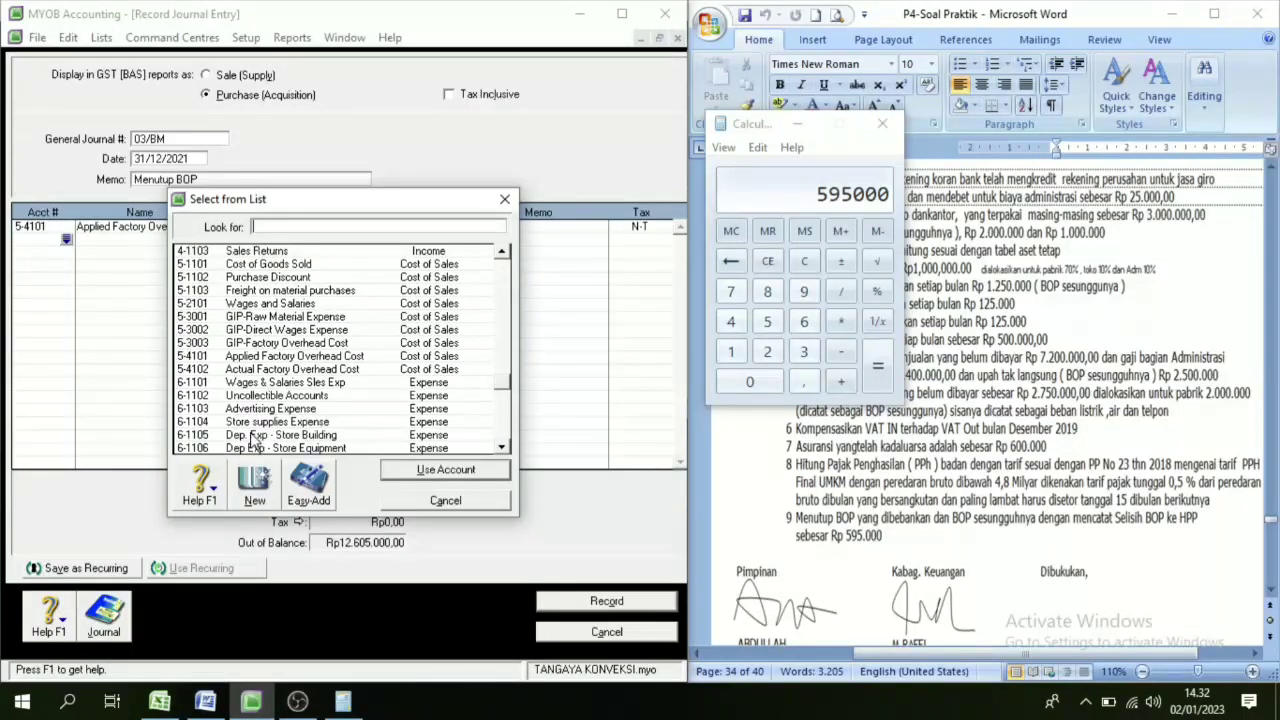
pyautogui.click(270, 370)
pyautogui.click(418, 472)
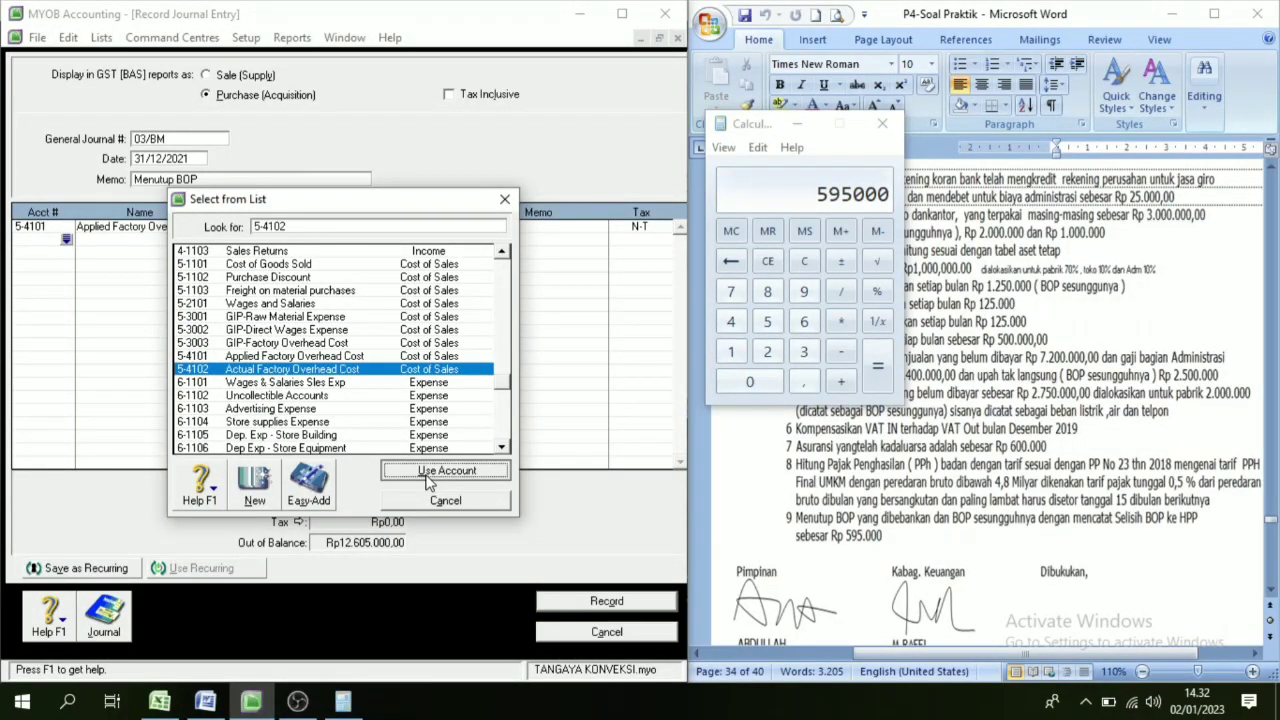
pyautogui.press('Tab')
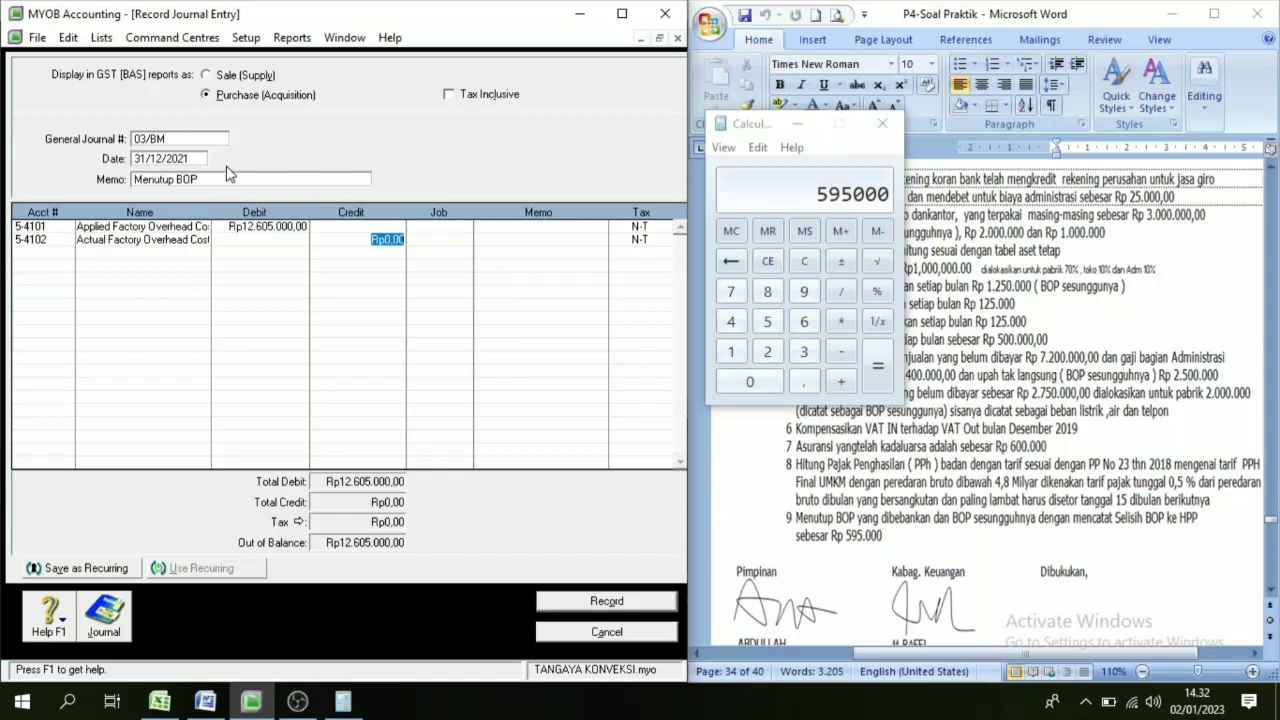
# Check the Actual Factory Overhead Cost balance in the accounts list and credit that account with Rp13.200.000,00.
pyautogui.click(101, 37)
pyautogui.click(118, 56)
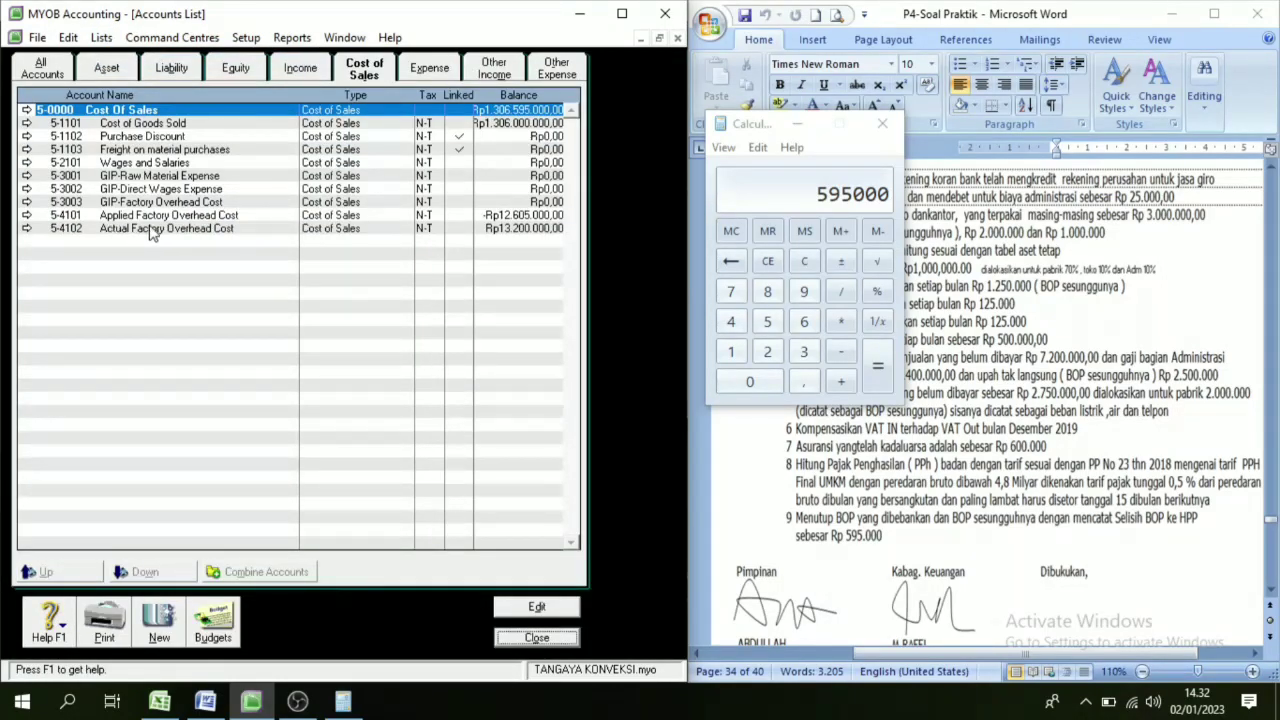
pyautogui.click(521, 640)
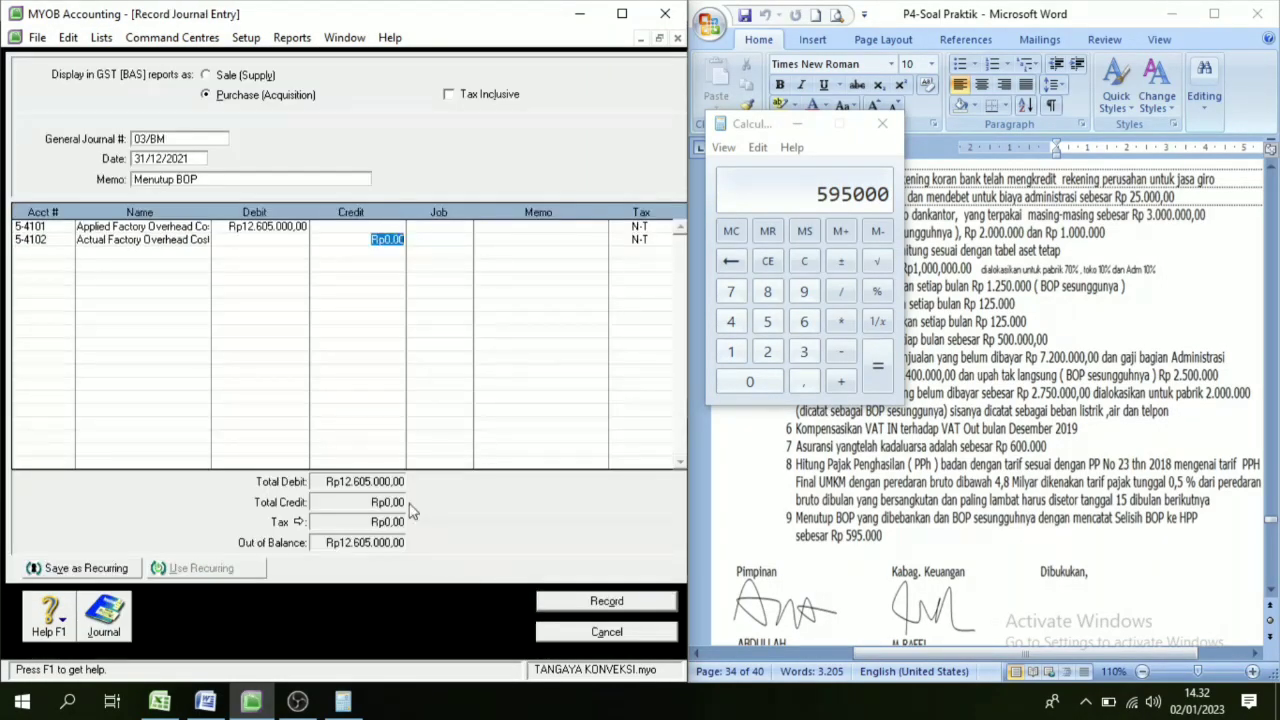
pyautogui.write('1')
pyautogui.write('3.200.000000')
pyautogui.press('Tab')
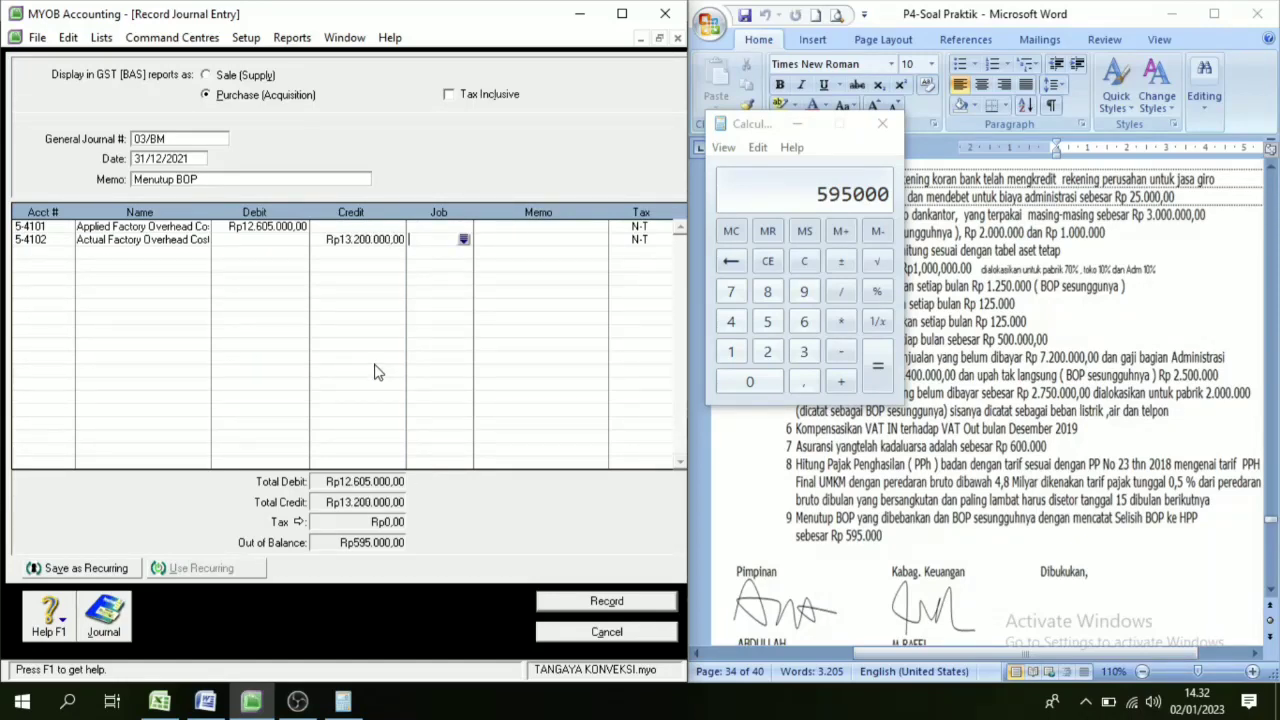
# Debit account 5-1101 Cost of Goods Sold with Rp595.000,00 on the third line, close the Calculator and record the entry.
pyautogui.click(44, 252)
pyautogui.click(66, 252)
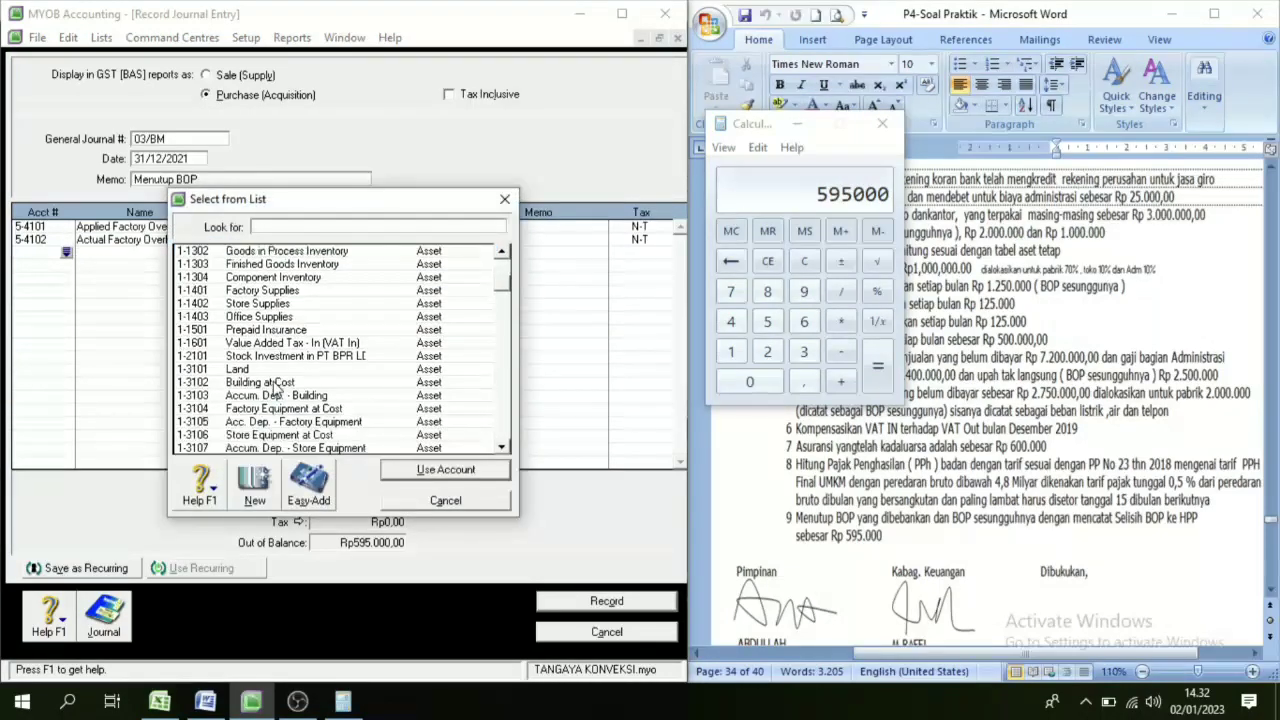
pyautogui.scroll(-10, 272, 390)
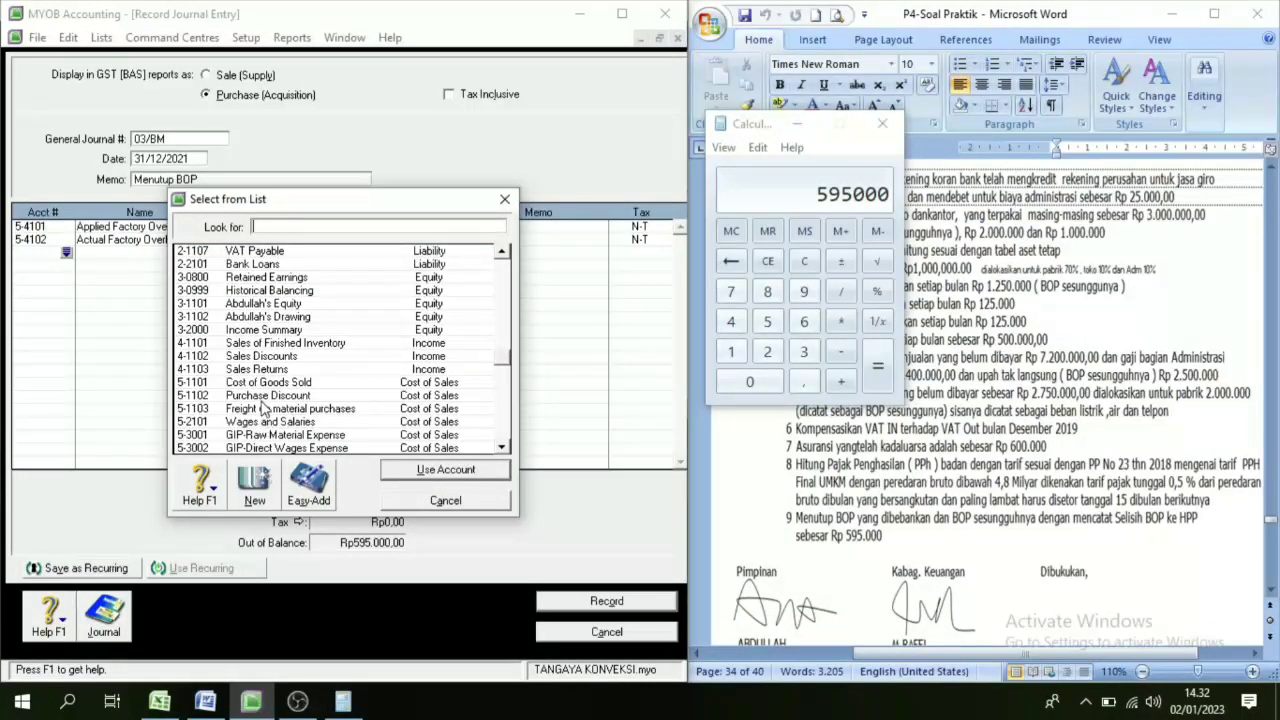
pyautogui.click(270, 383)
pyautogui.click(413, 474)
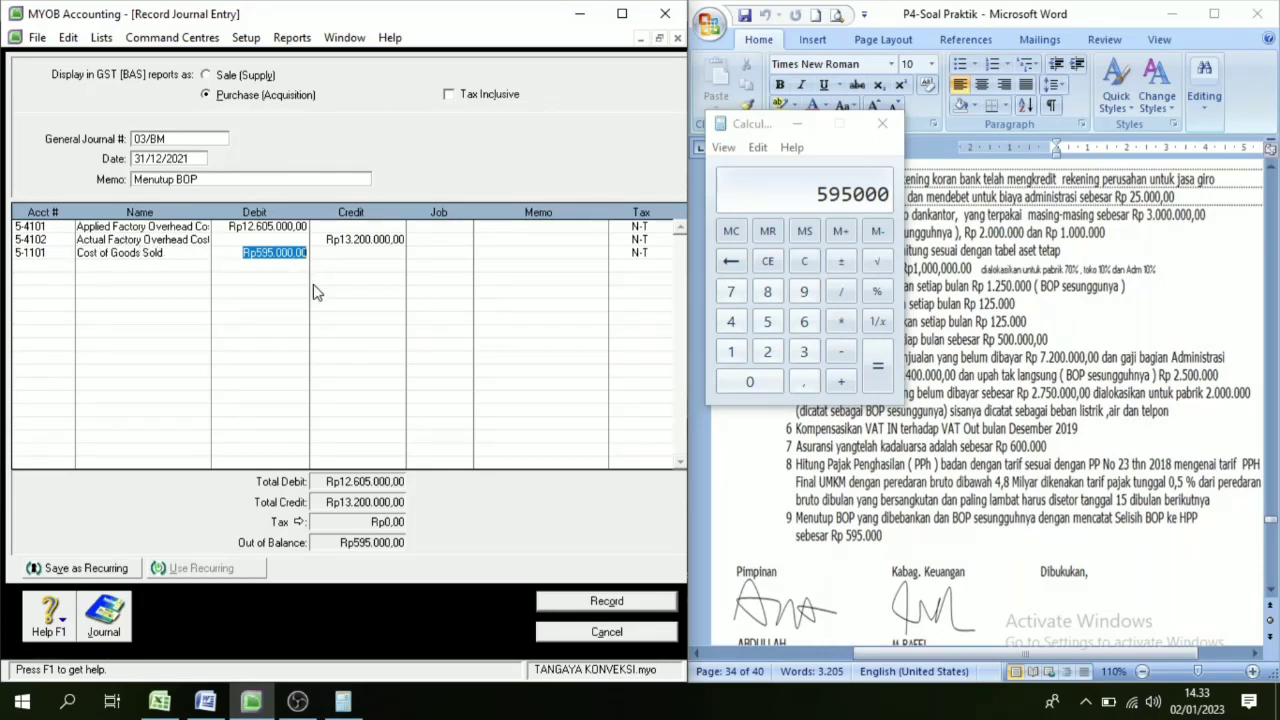
pyautogui.click(882, 123)
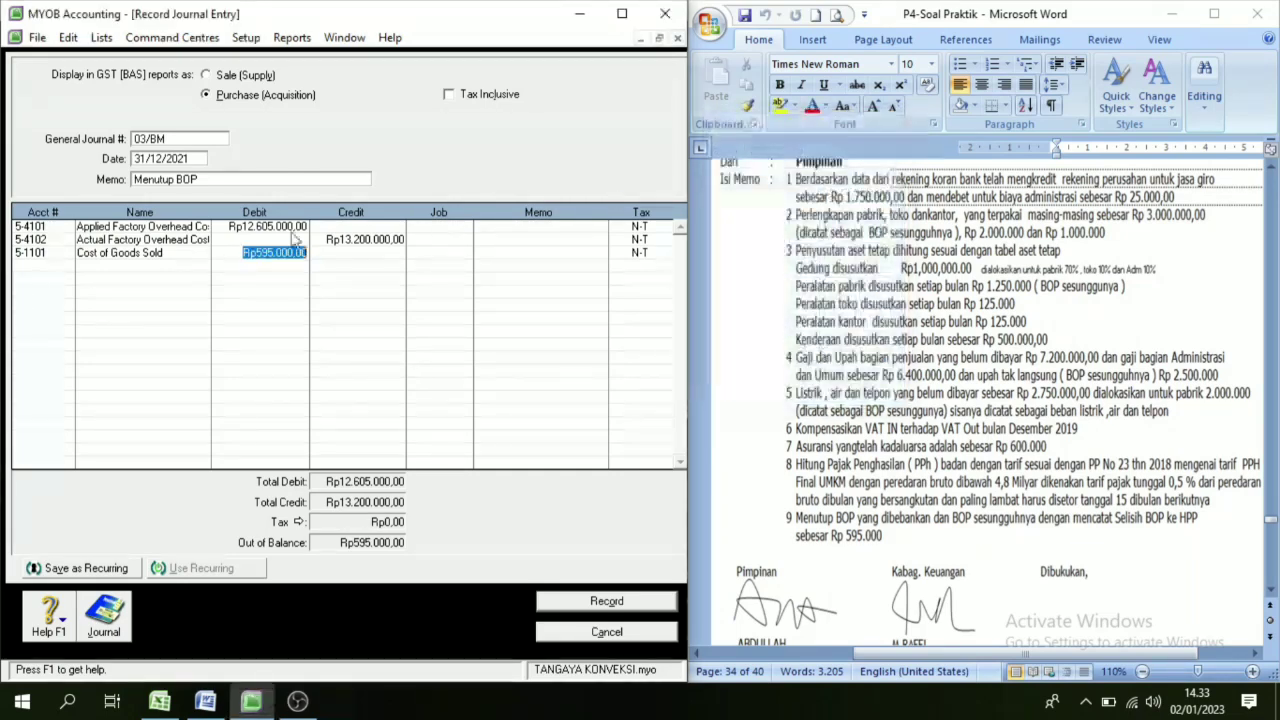
pyautogui.click(612, 602)
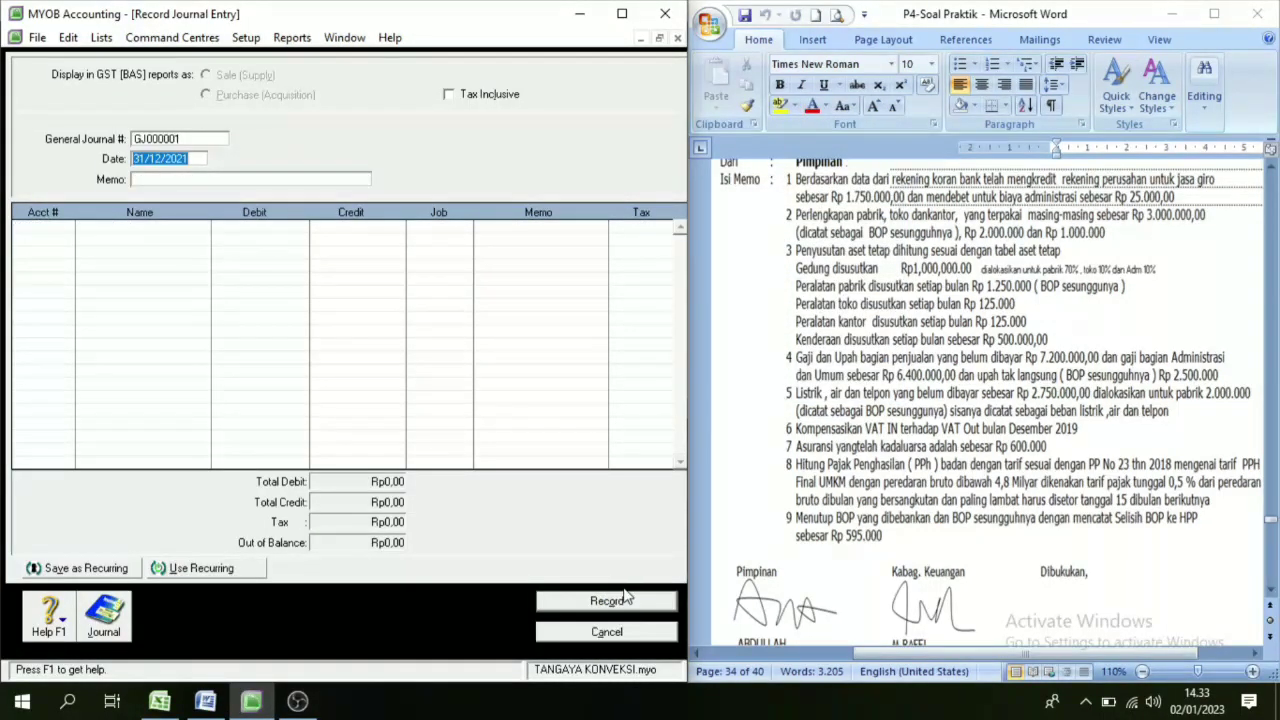
# Close the journal entry form and look over memo 03/BM in the Word document.
pyautogui.click(606, 632)
pyautogui.scroll(7, 862, 447)
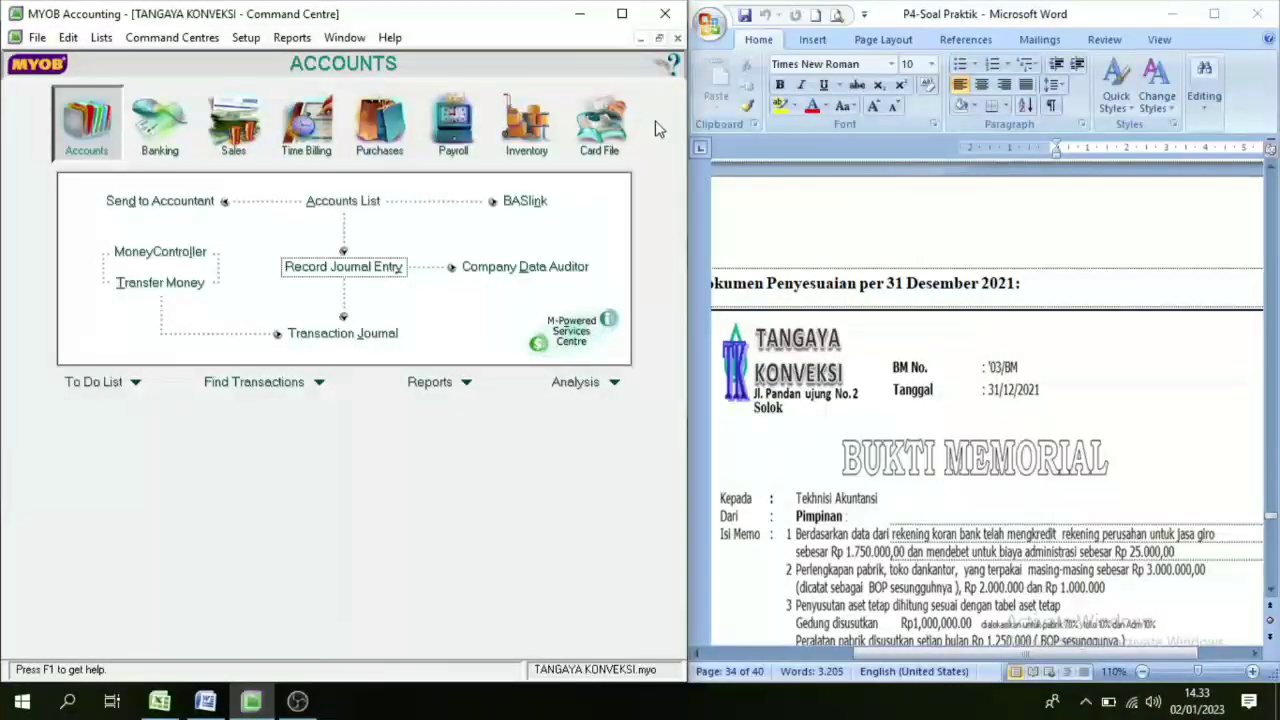
pyautogui.scroll(-6, 874, 309)
pyautogui.scroll(4, 874, 309)
pyautogui.scroll(3, 870, 310)
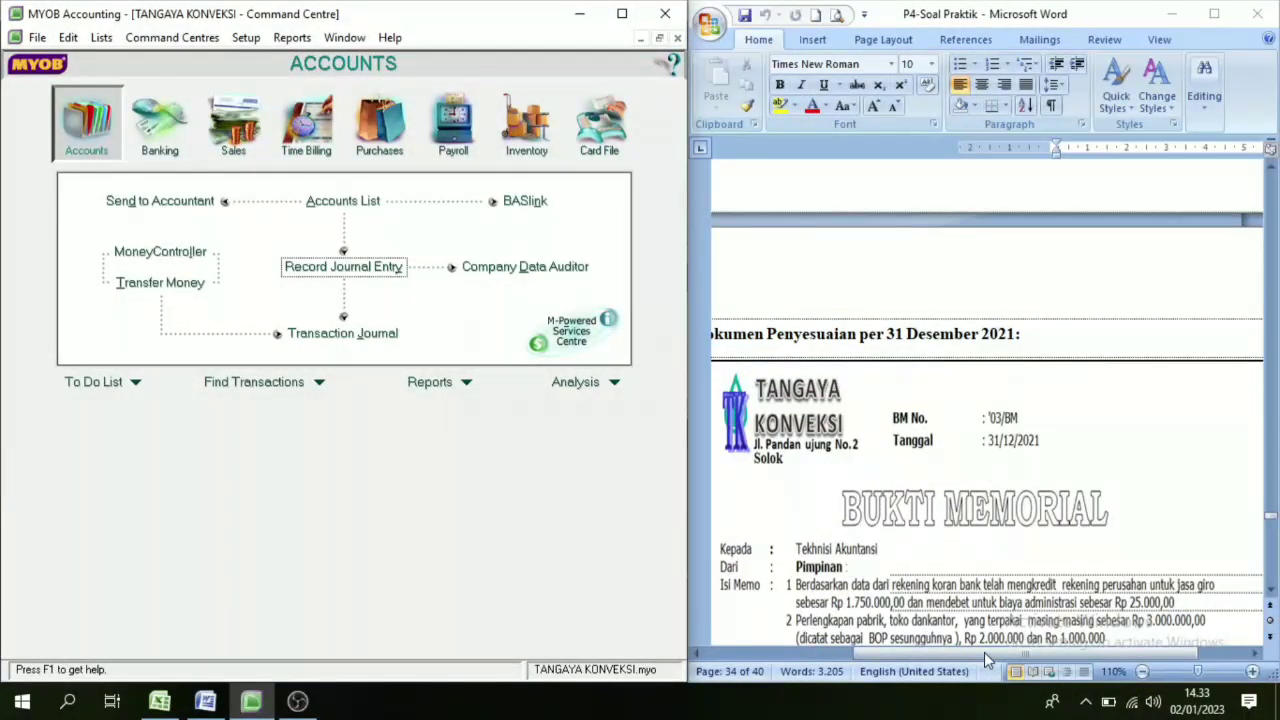
pyautogui.moveTo(984, 652); pyautogui.dragTo(949, 652)
# Maximize the MYOB Accounting window and open the customisation of the Trial Balance report.
pyautogui.click(415, 10)
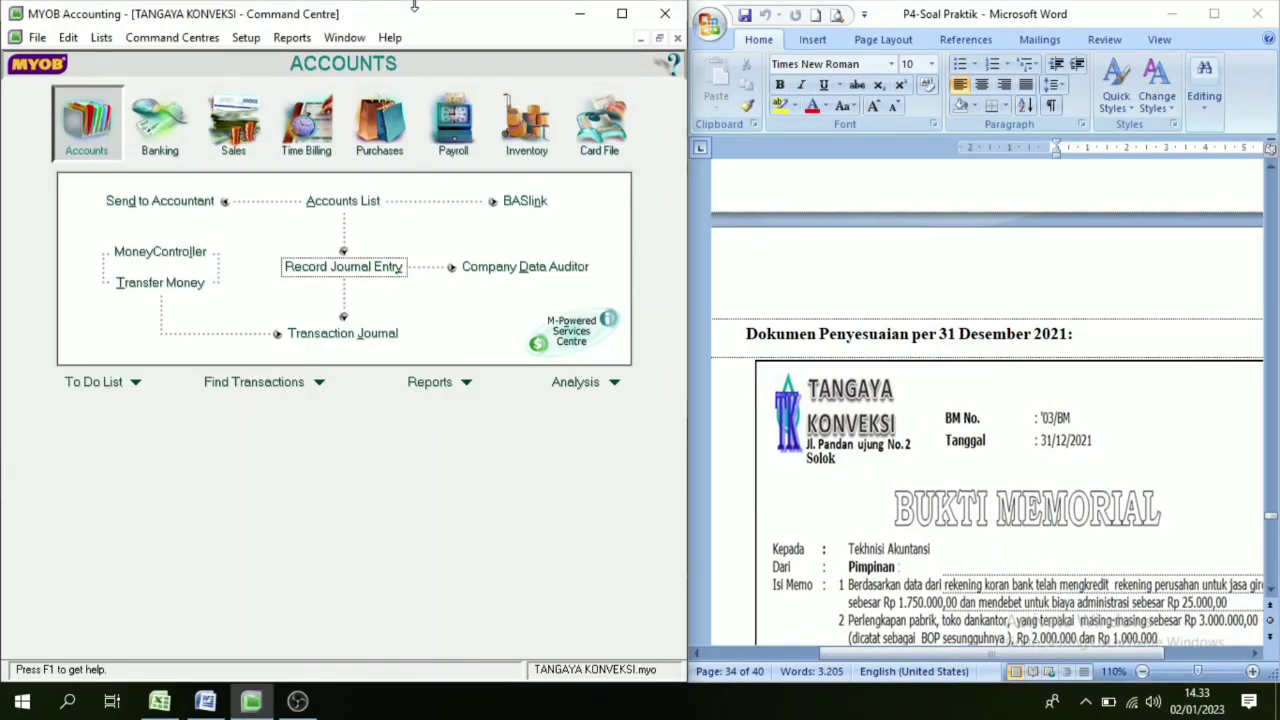
pyautogui.click(622, 14)
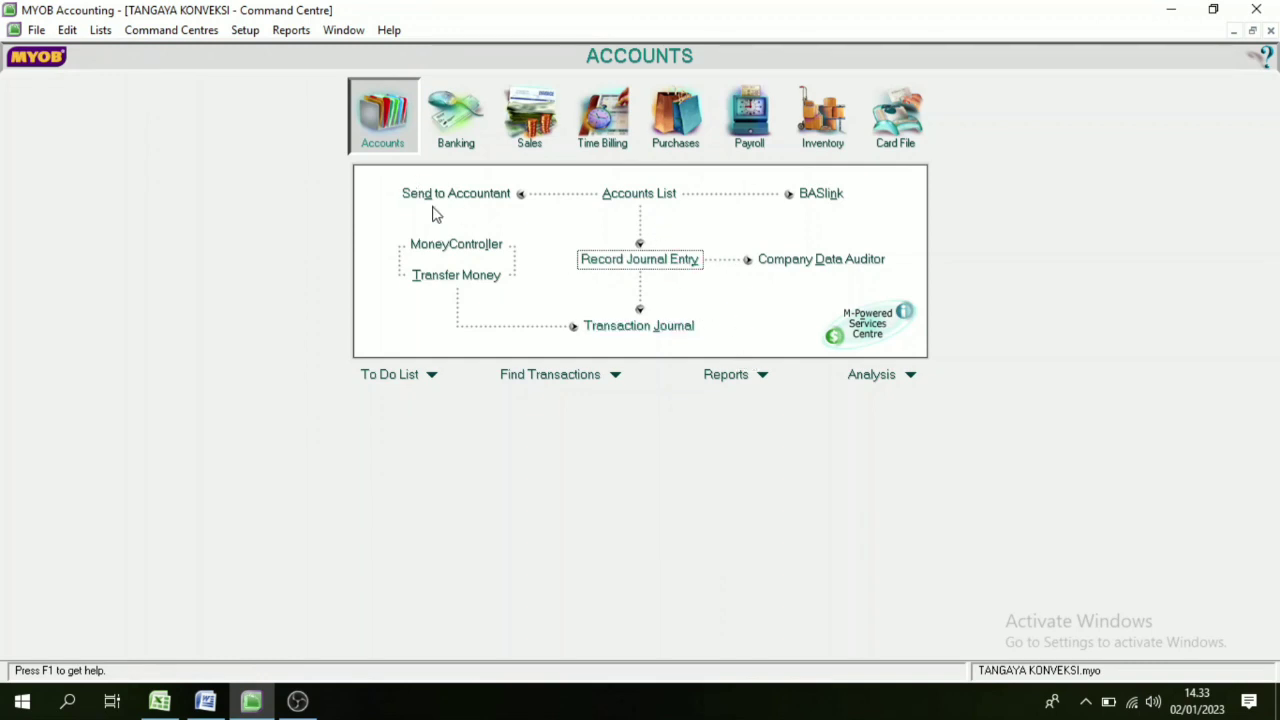
pyautogui.click(296, 31)
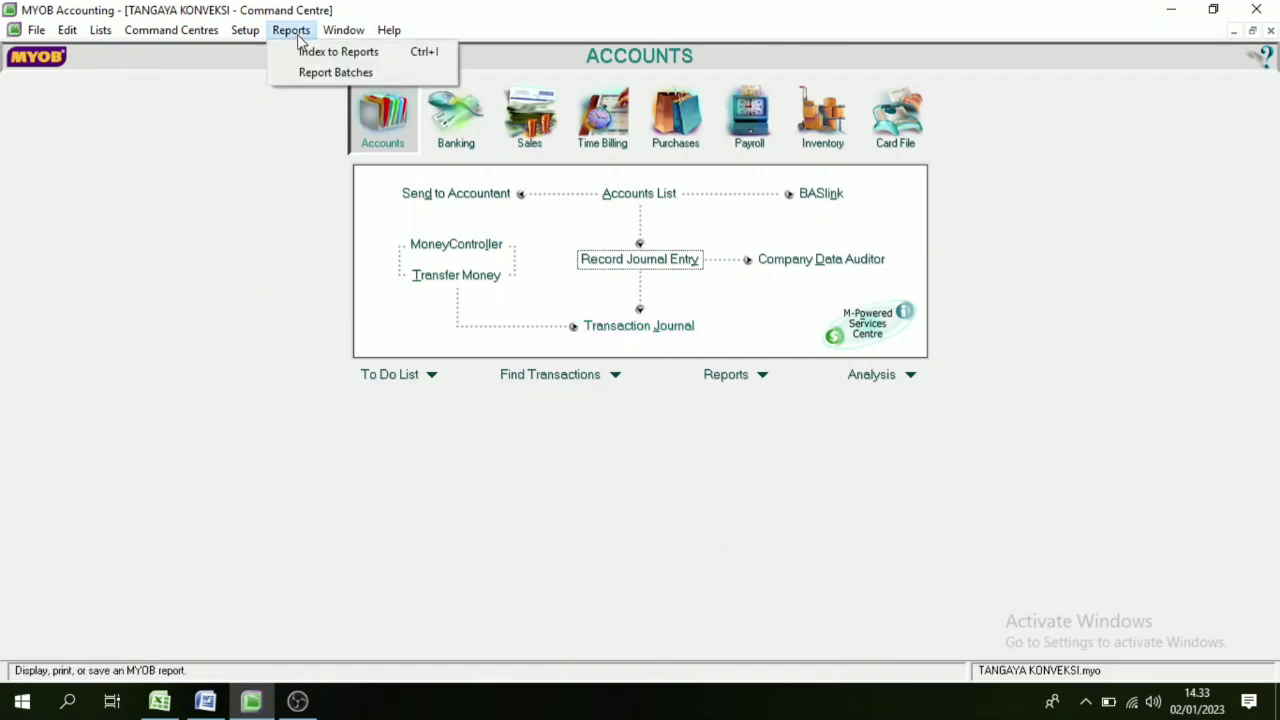
pyautogui.click(730, 379)
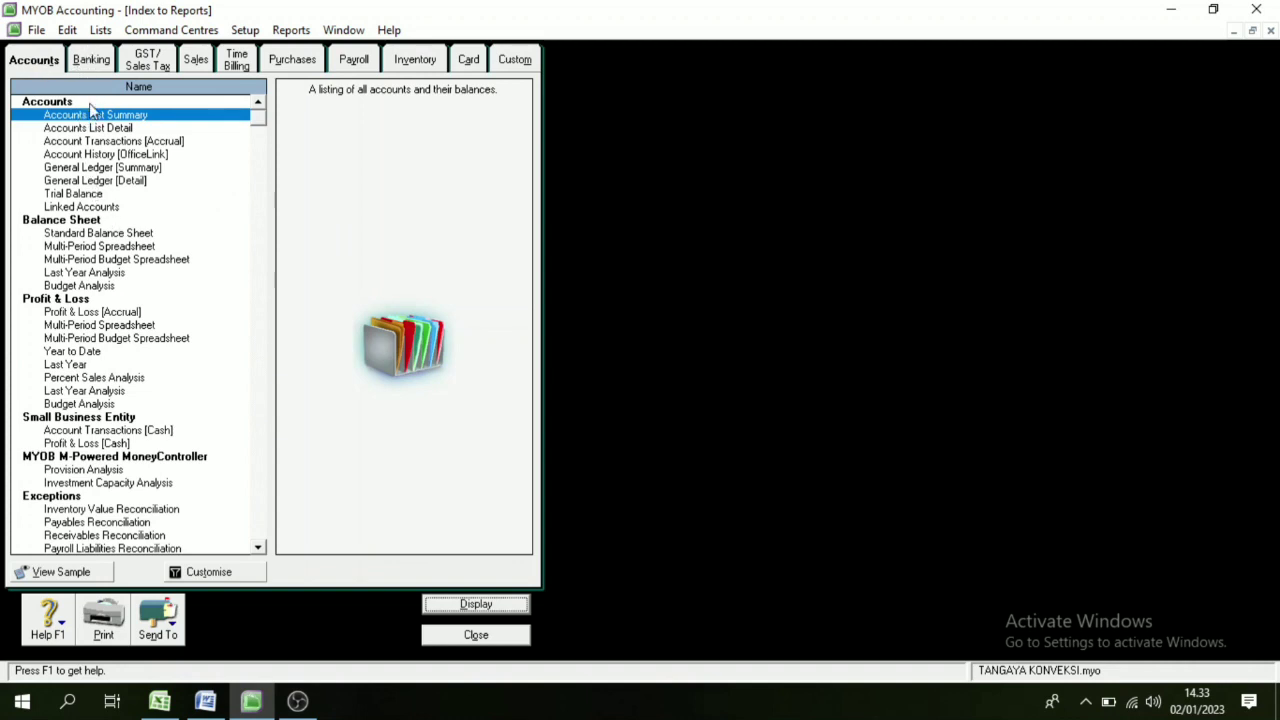
pyautogui.doubleClick(85, 195)
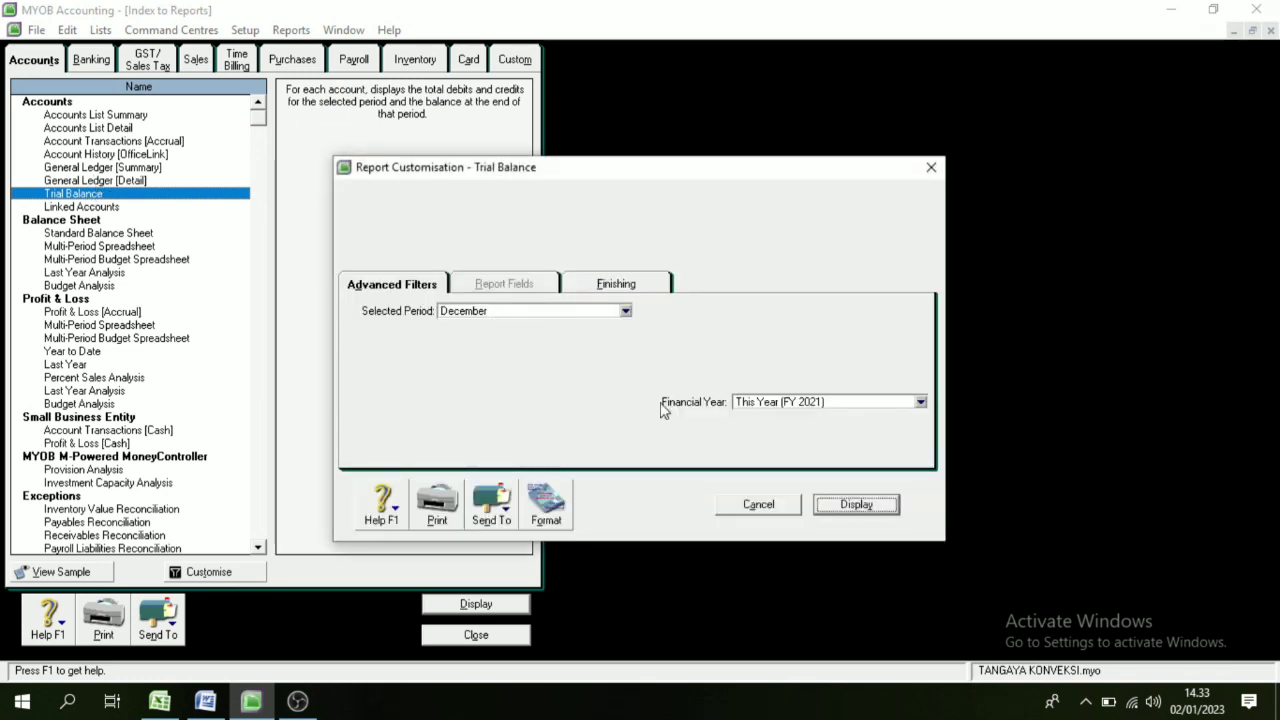
# Display the Trial Balance for December of This Year (FY 2021) and look through its accounts.
pyautogui.click(624, 313)
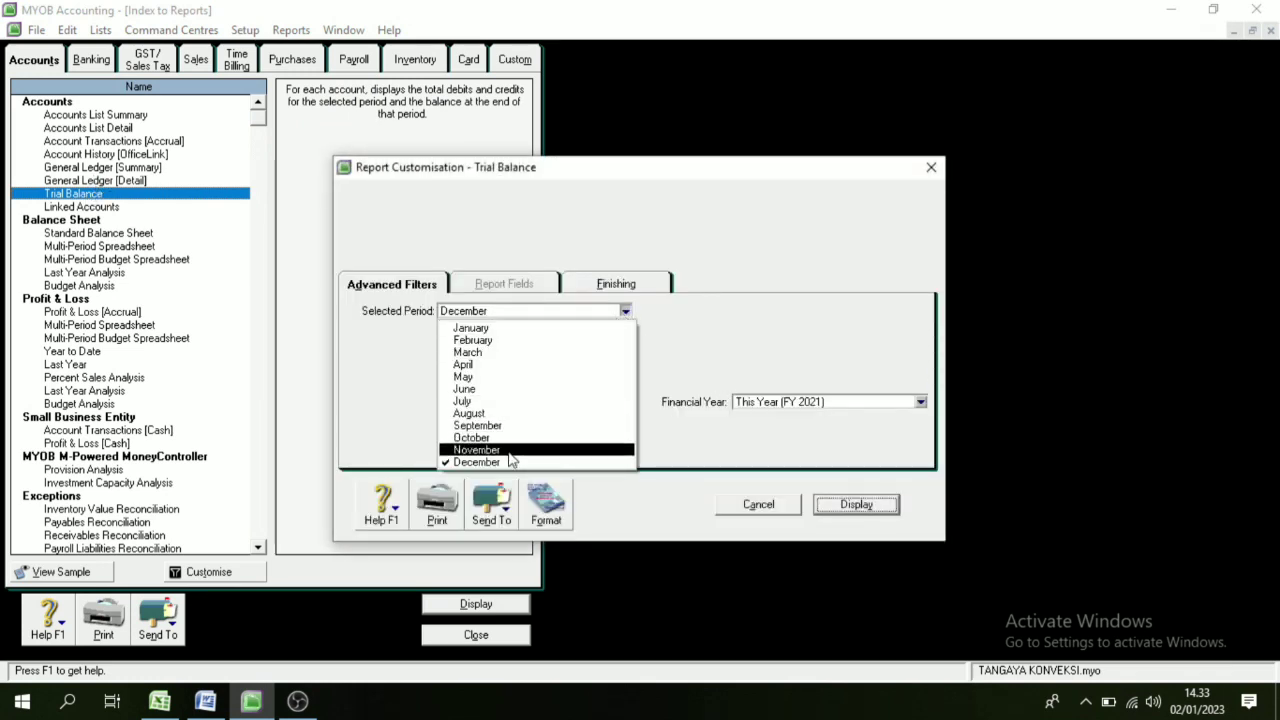
pyautogui.click(511, 460)
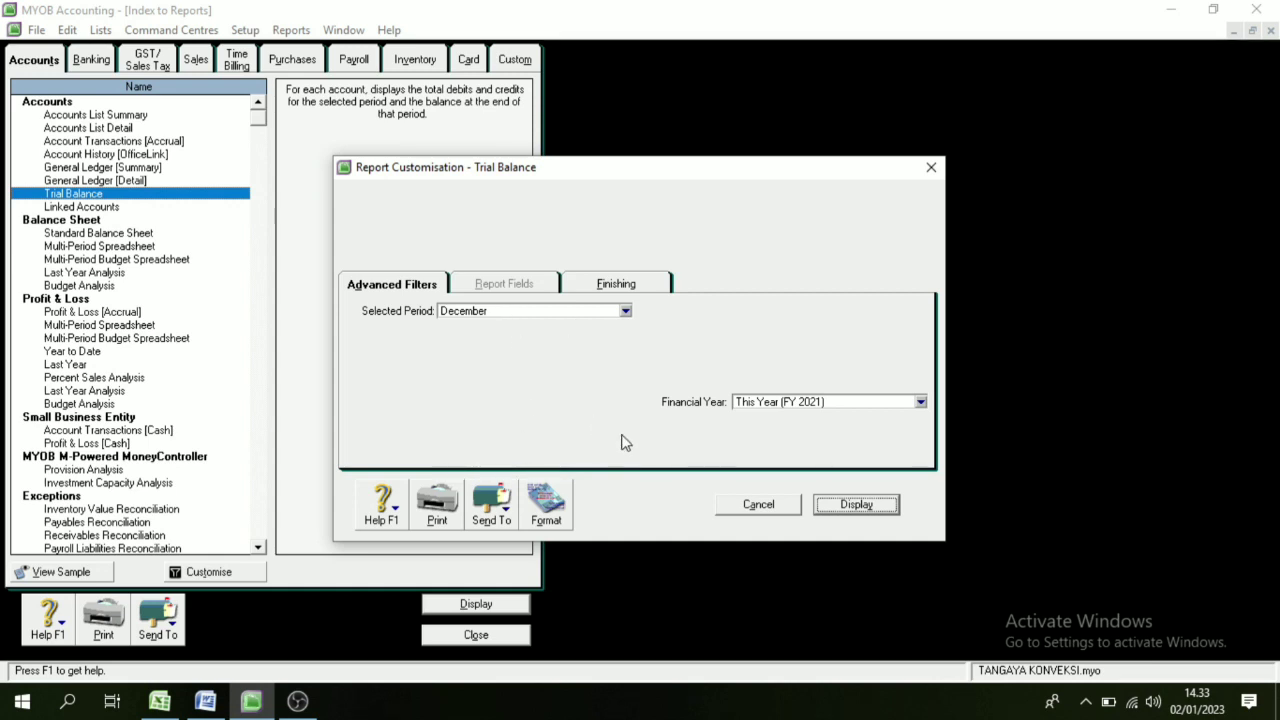
pyautogui.click(795, 405)
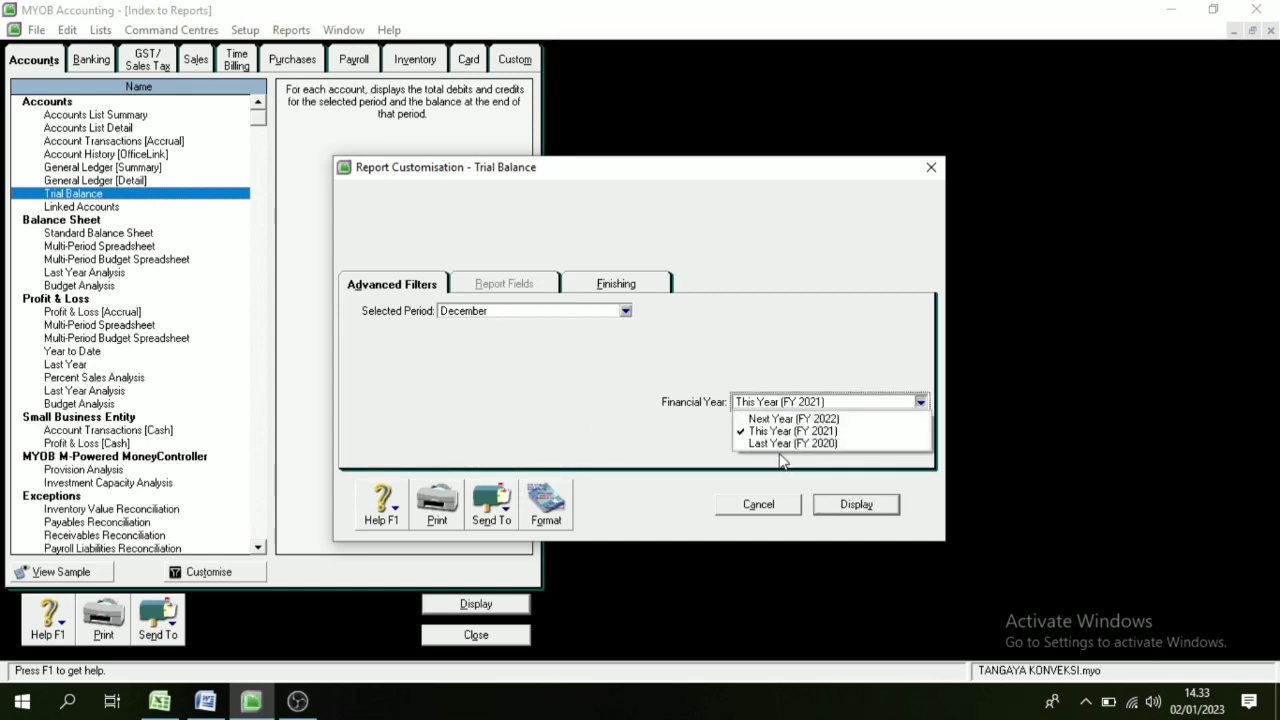
pyautogui.click(780, 431)
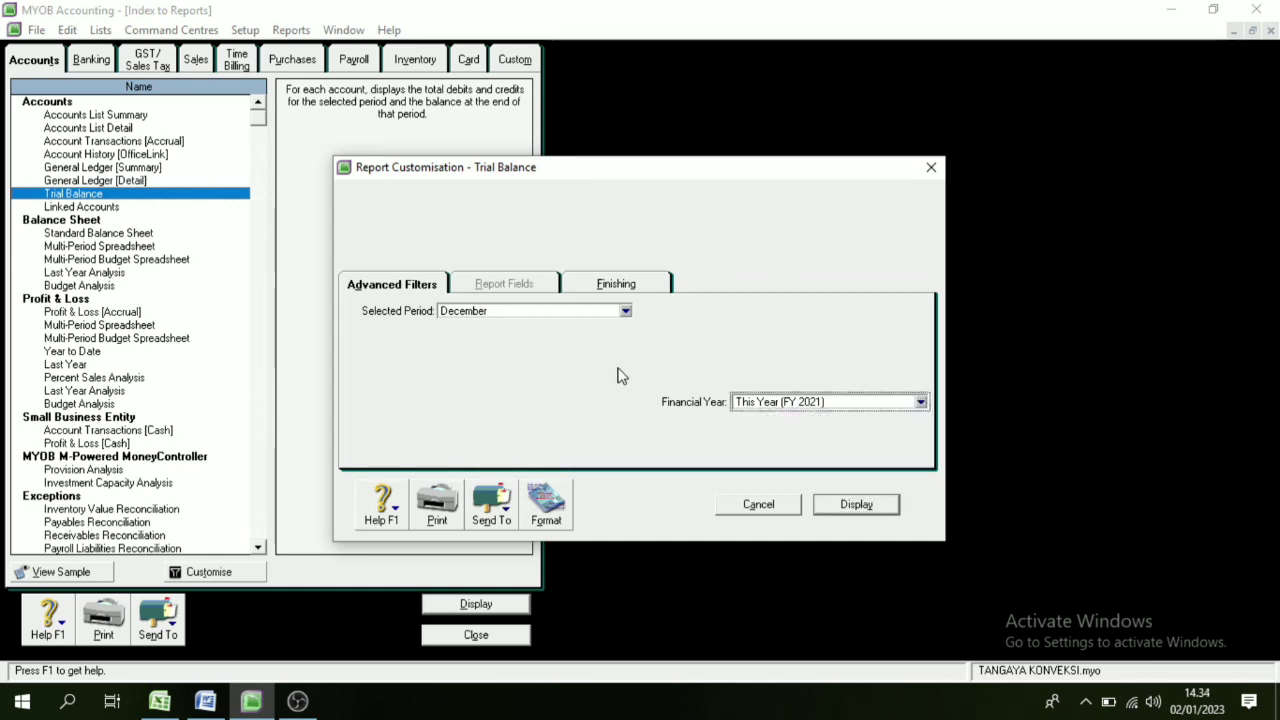
pyautogui.click(856, 505)
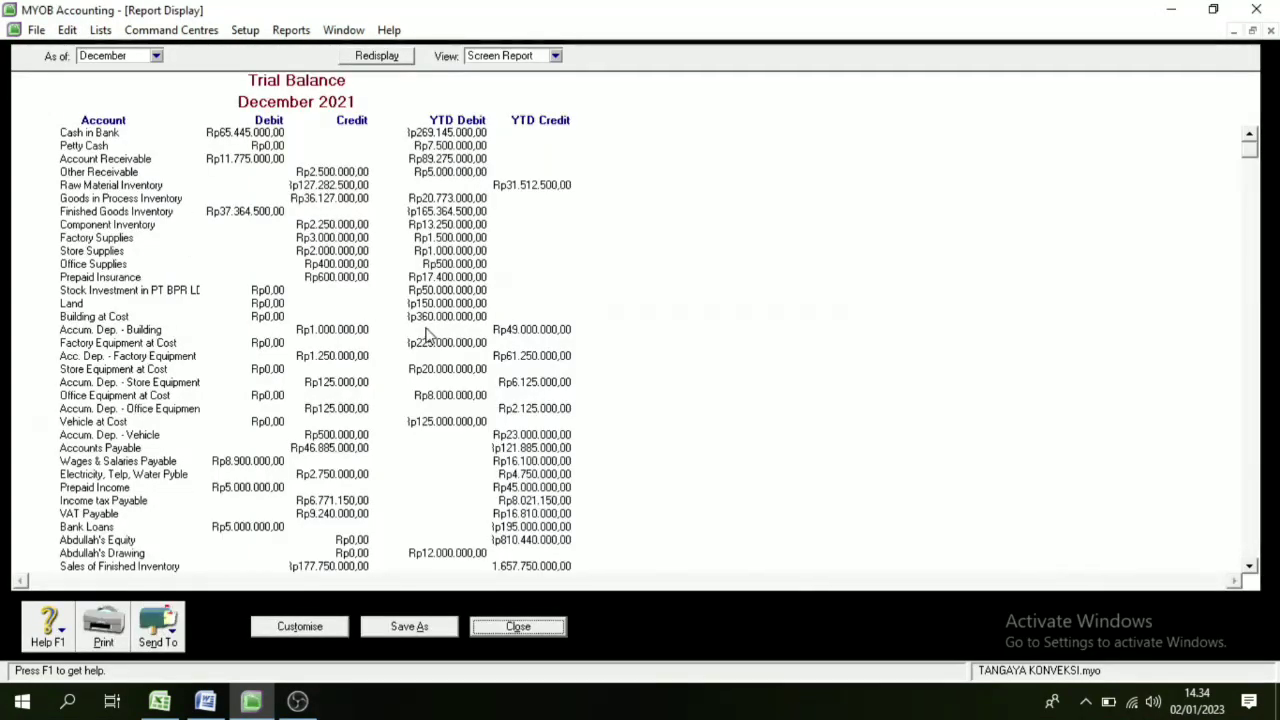
pyautogui.scroll(-3, 425, 343)
pyautogui.scroll(-7, 424, 346)
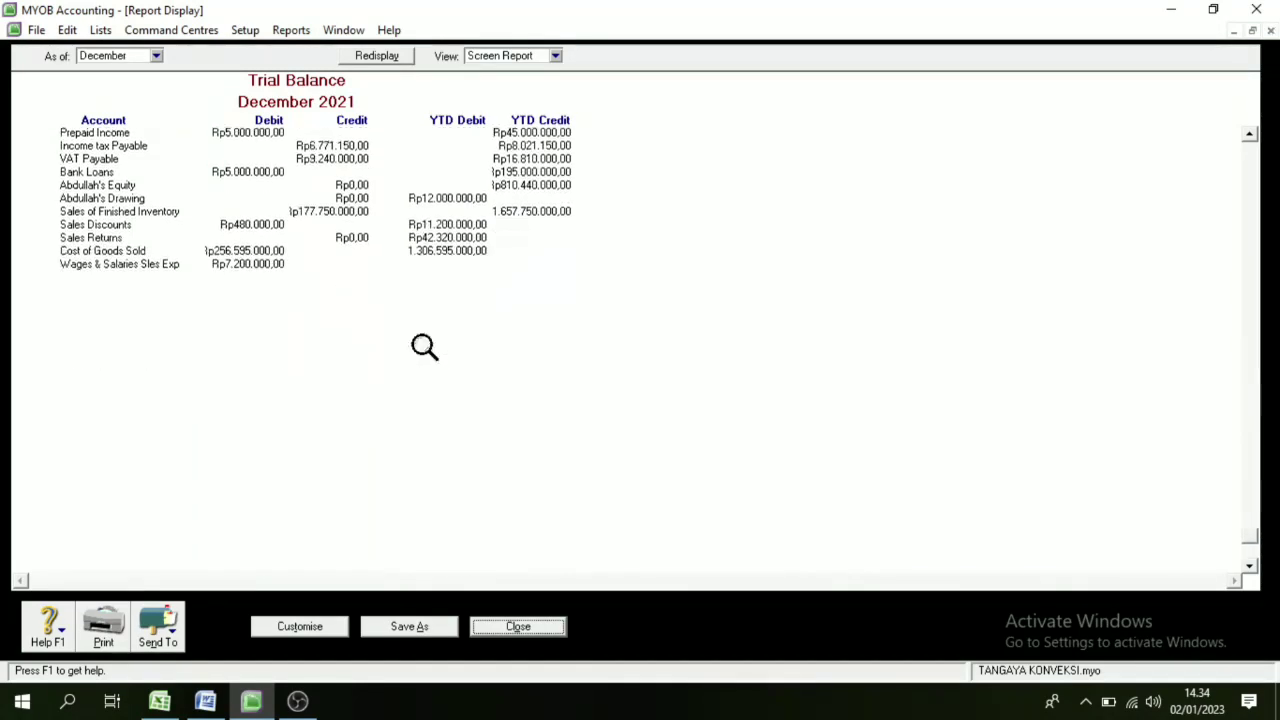
pyautogui.scroll(8, 430, 355)
pyautogui.scroll(1, 443, 367)
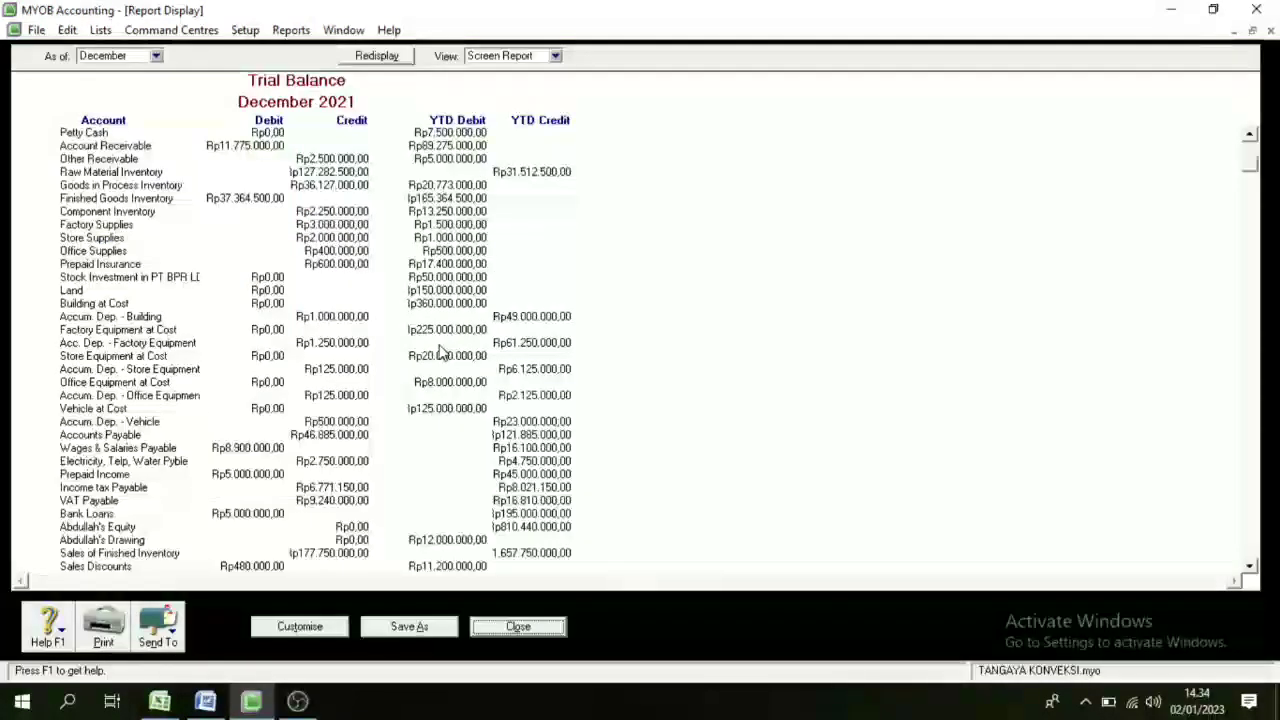
# Export the report as the PDF file Trial Balance into the MYOB TANGAYA KONVEKSI folder on drive D.
pyautogui.click(172, 645)
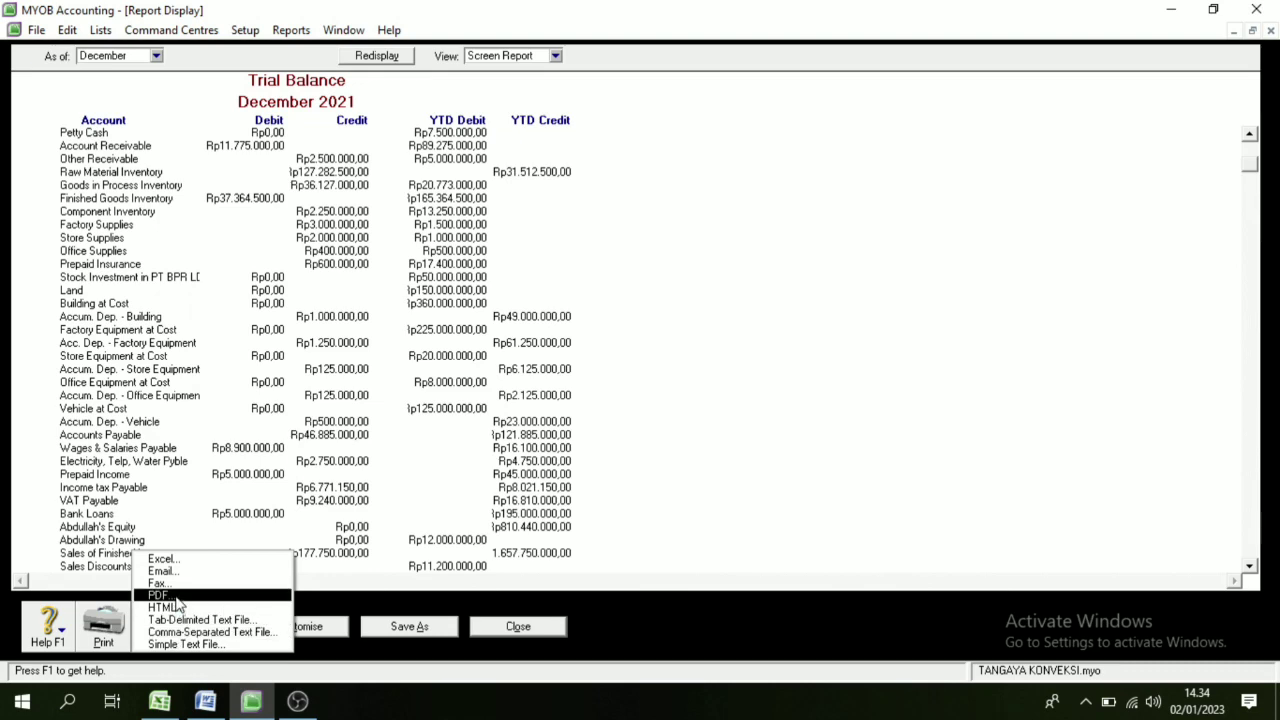
pyautogui.click(176, 596)
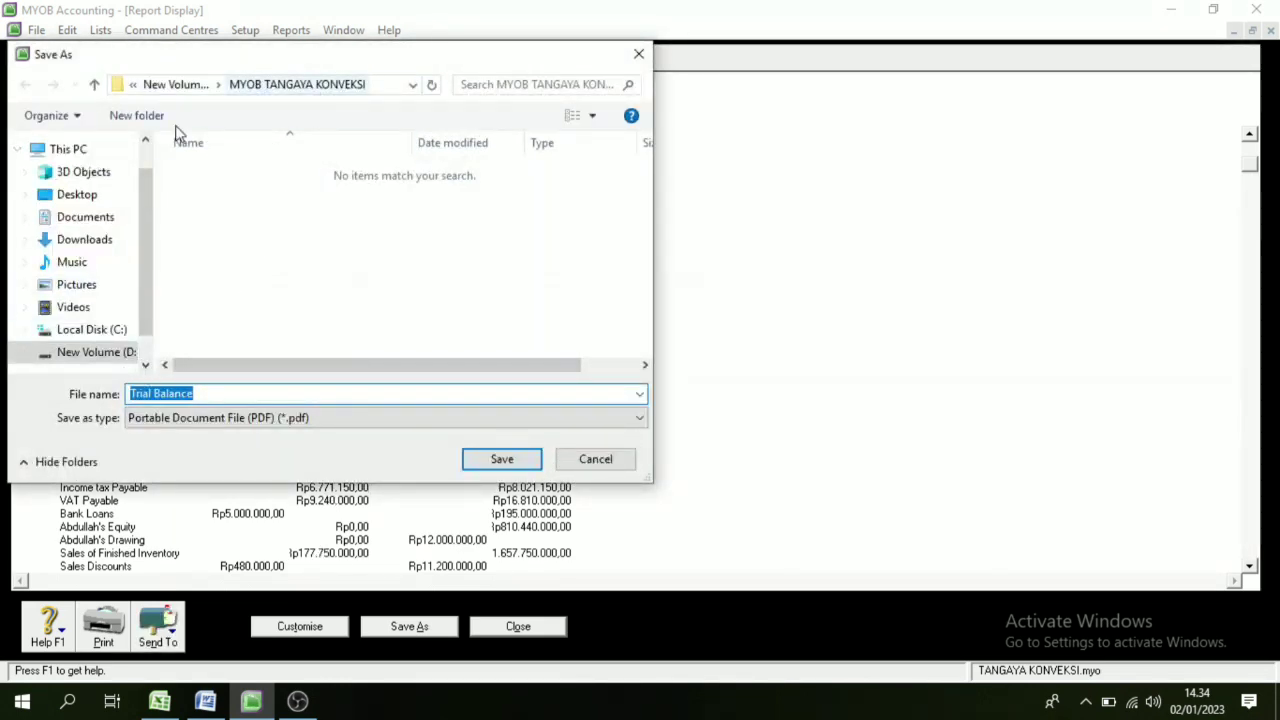
pyautogui.click(105, 355)
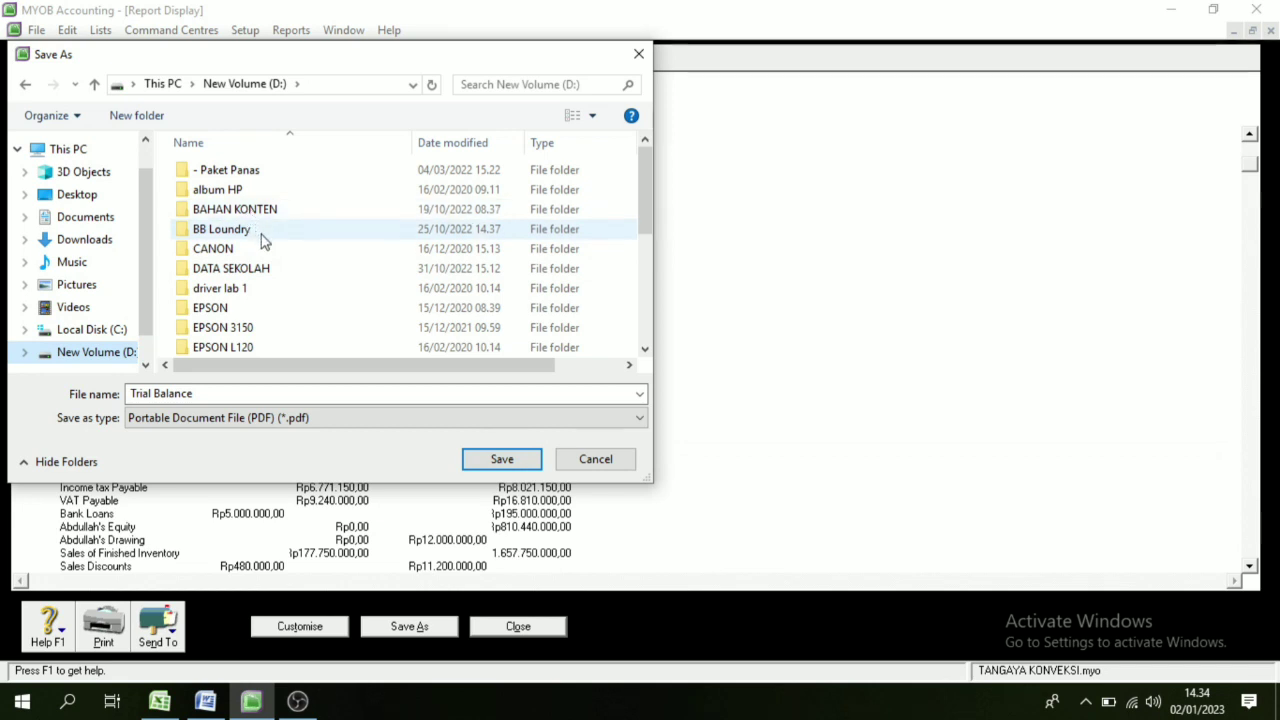
pyautogui.scroll(-3, 271, 266)
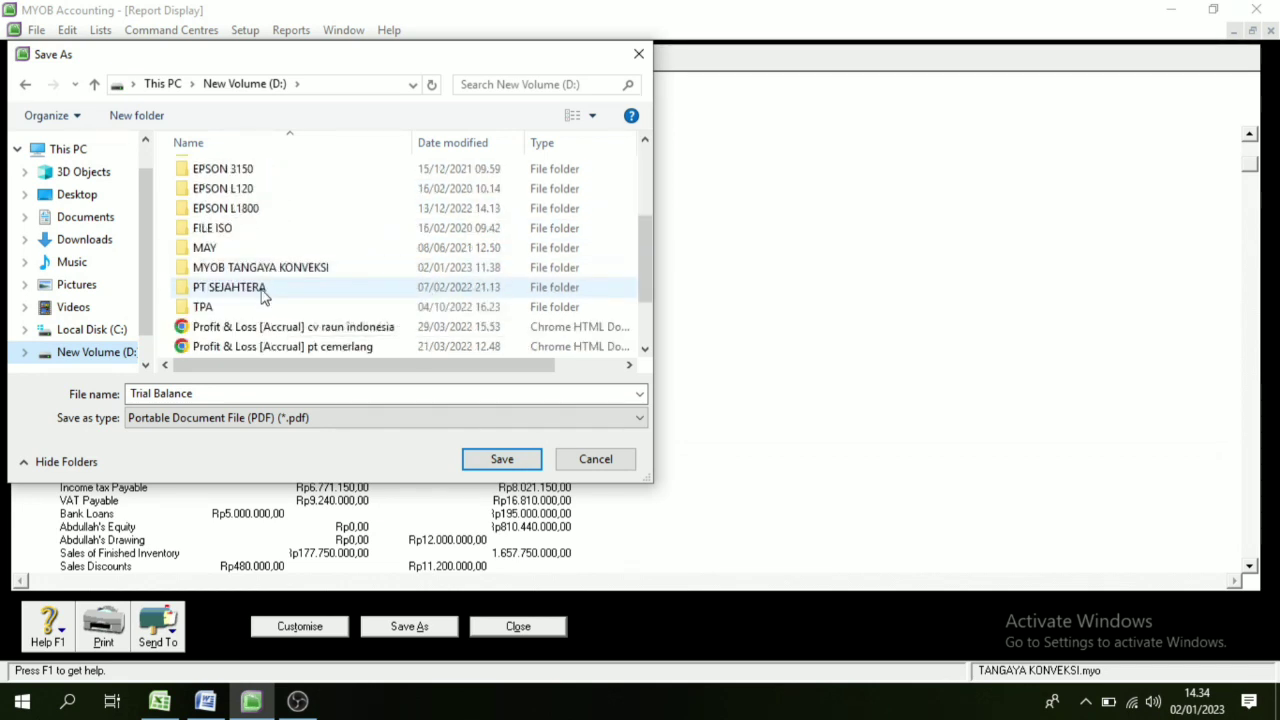
pyautogui.doubleClick(268, 270)
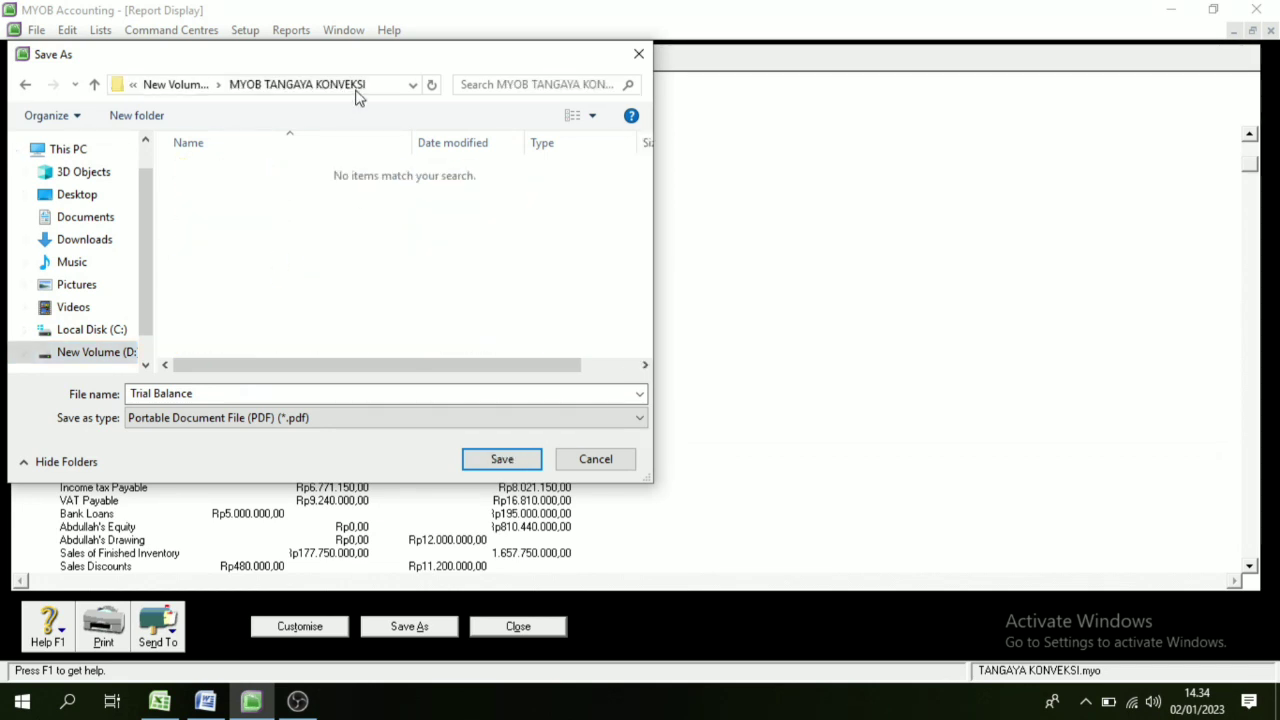
pyautogui.click(502, 462)
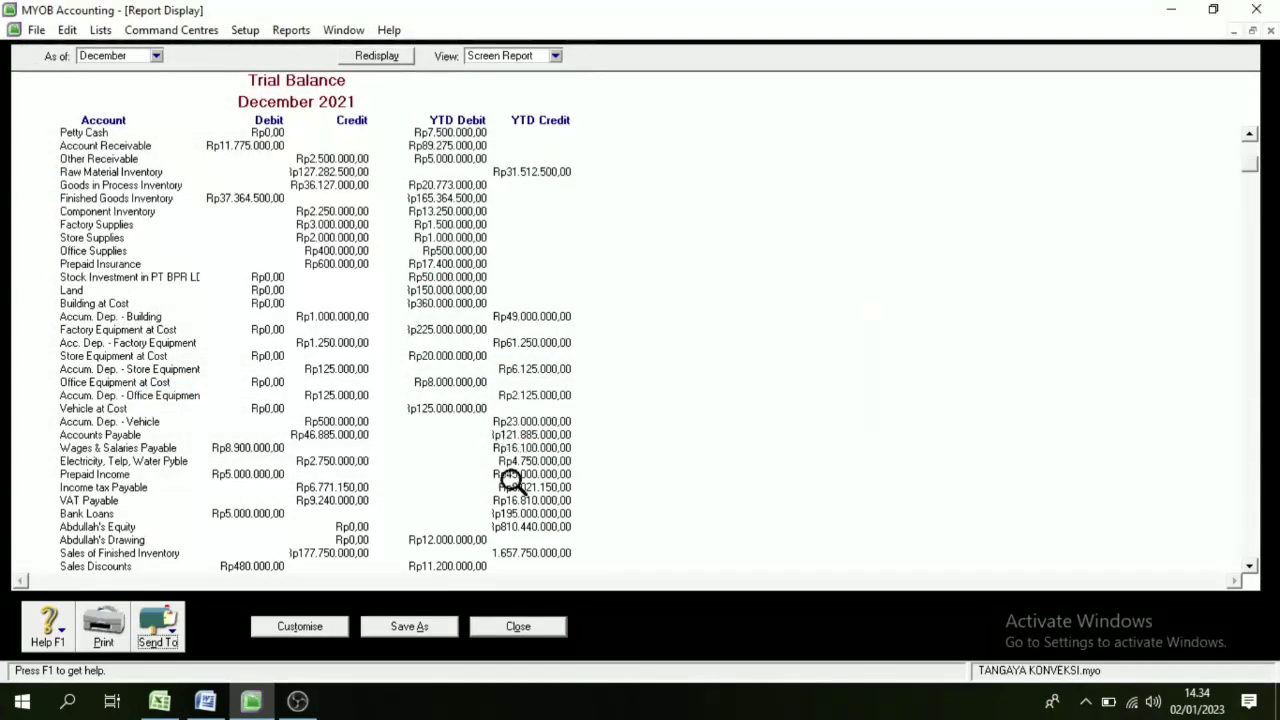
# Close the Trial Balance and open the customisation of the Profit & Loss [Accrual] report.
pyautogui.click(519, 628)
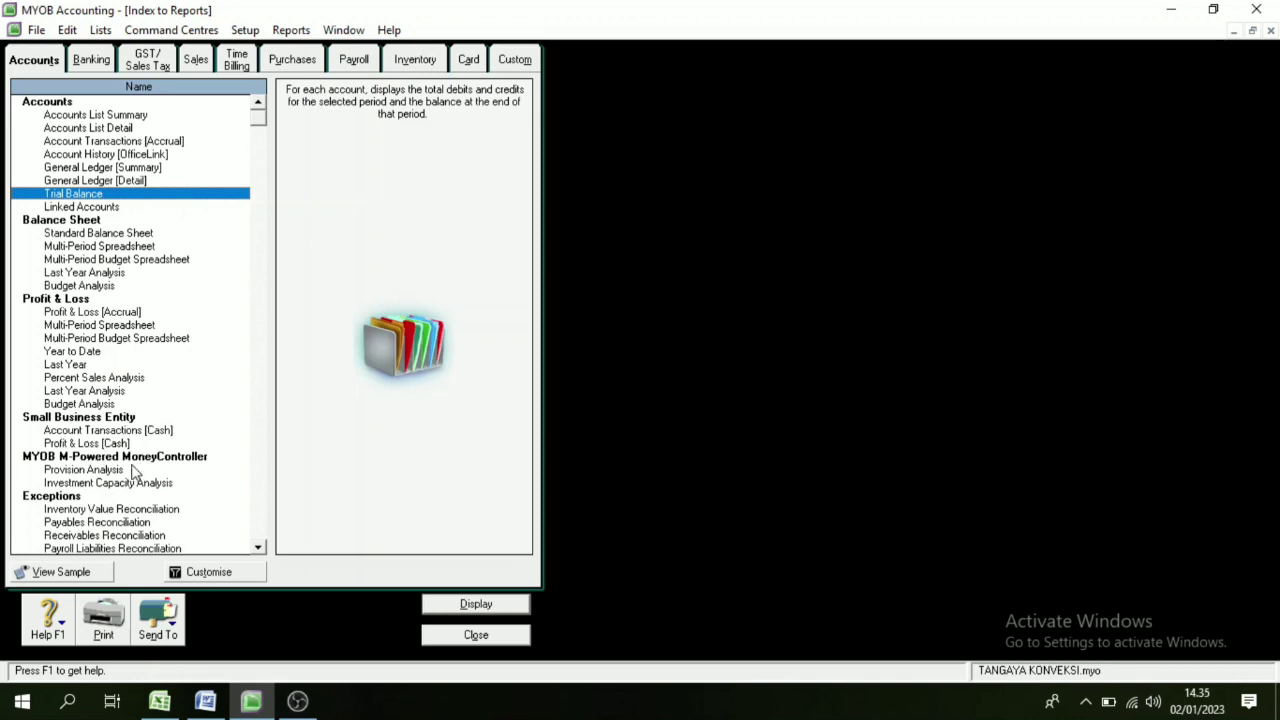
pyautogui.click(105, 312)
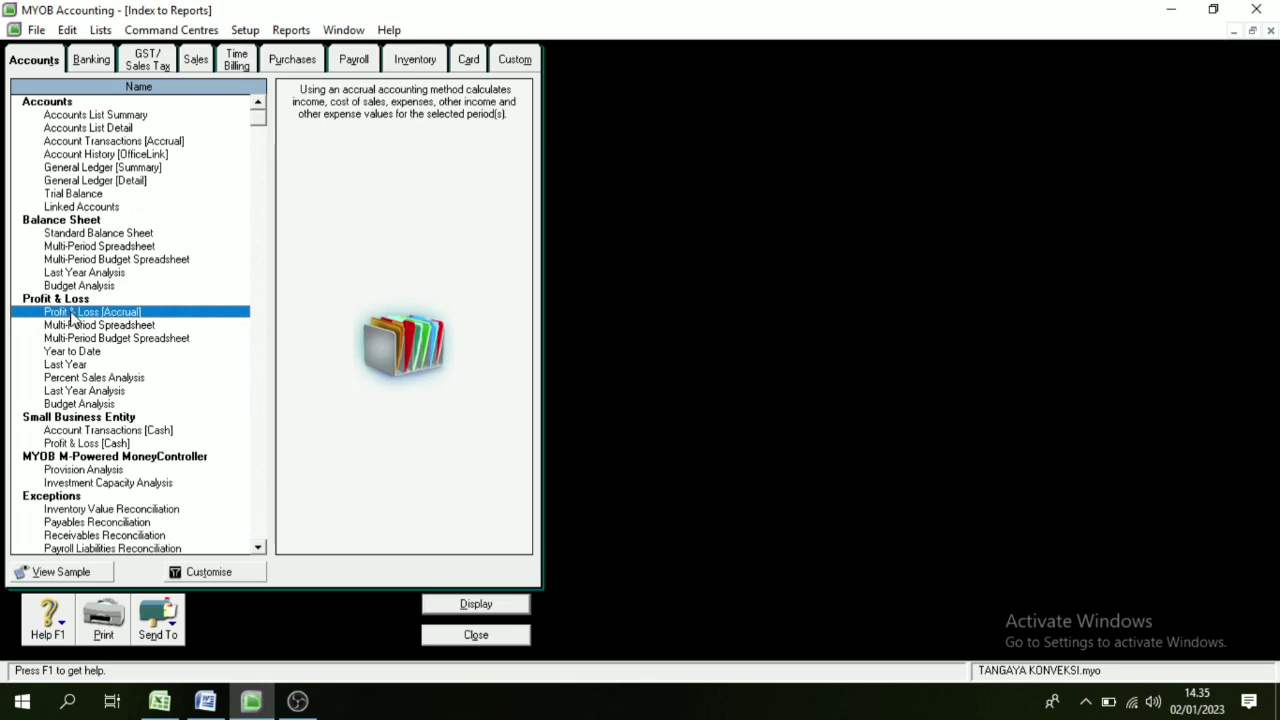
pyautogui.doubleClick(73, 316)
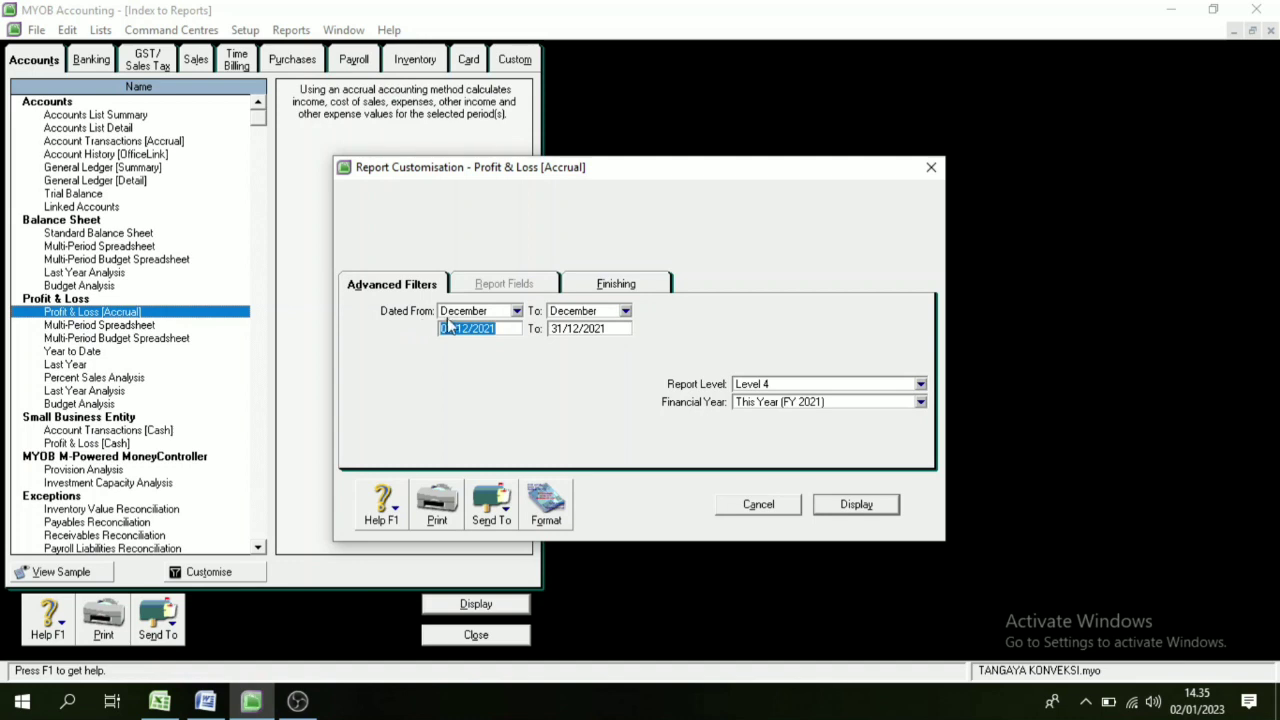
# Display the Profit & Loss statement for 01/12/2021 to 31/12/2021 at Level 4 for This Year (FY 2021) and look through it.
pyautogui.click(595, 333)
pyautogui.click(592, 331)
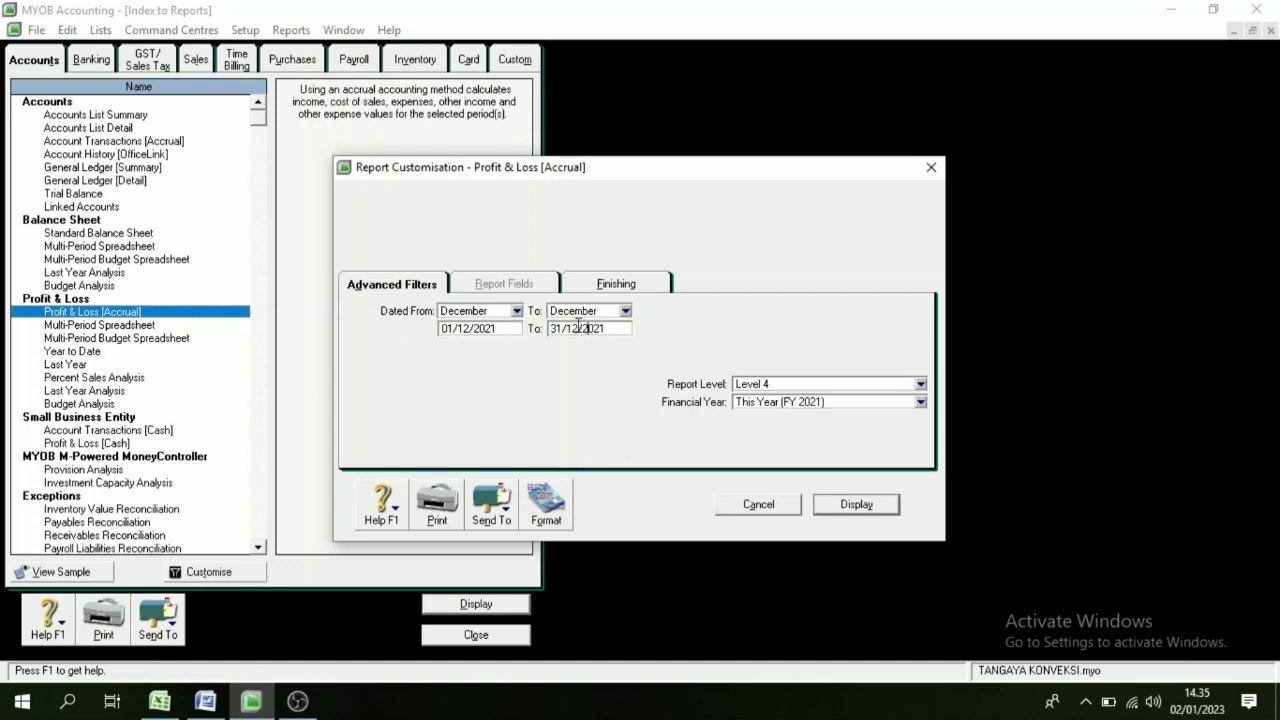
pyautogui.click(625, 312)
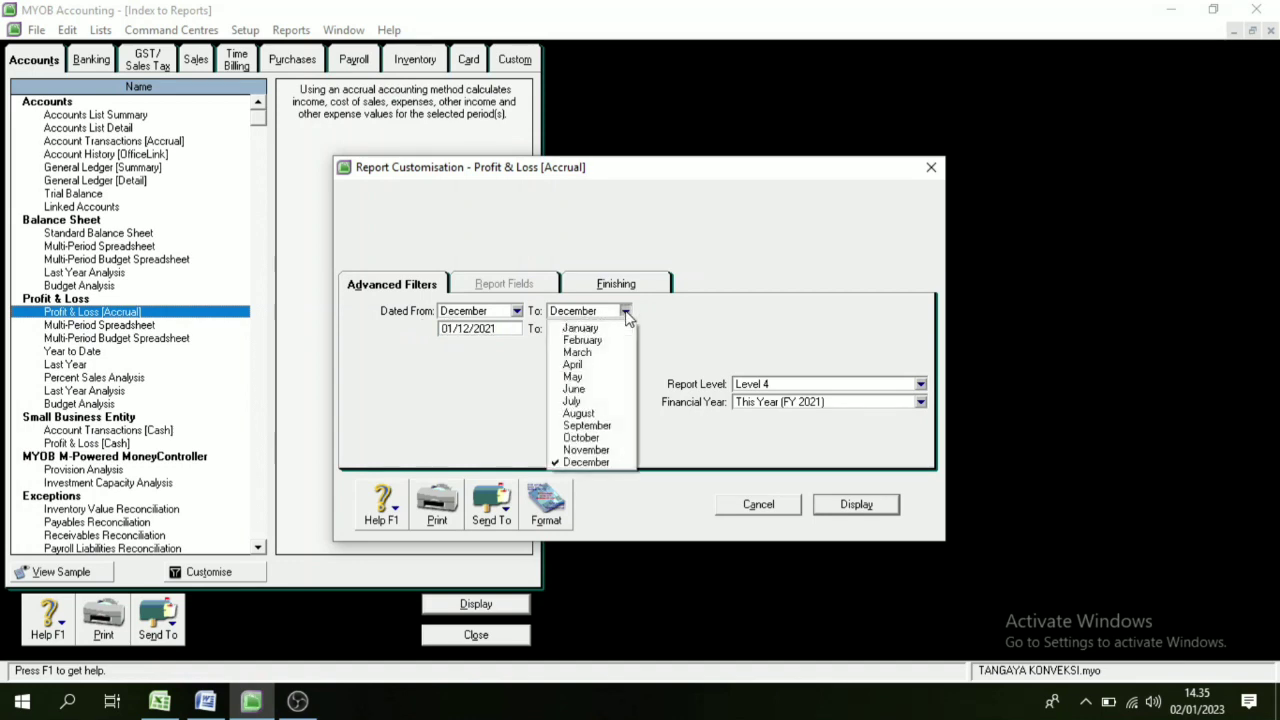
pyautogui.click(507, 404)
pyautogui.click(516, 312)
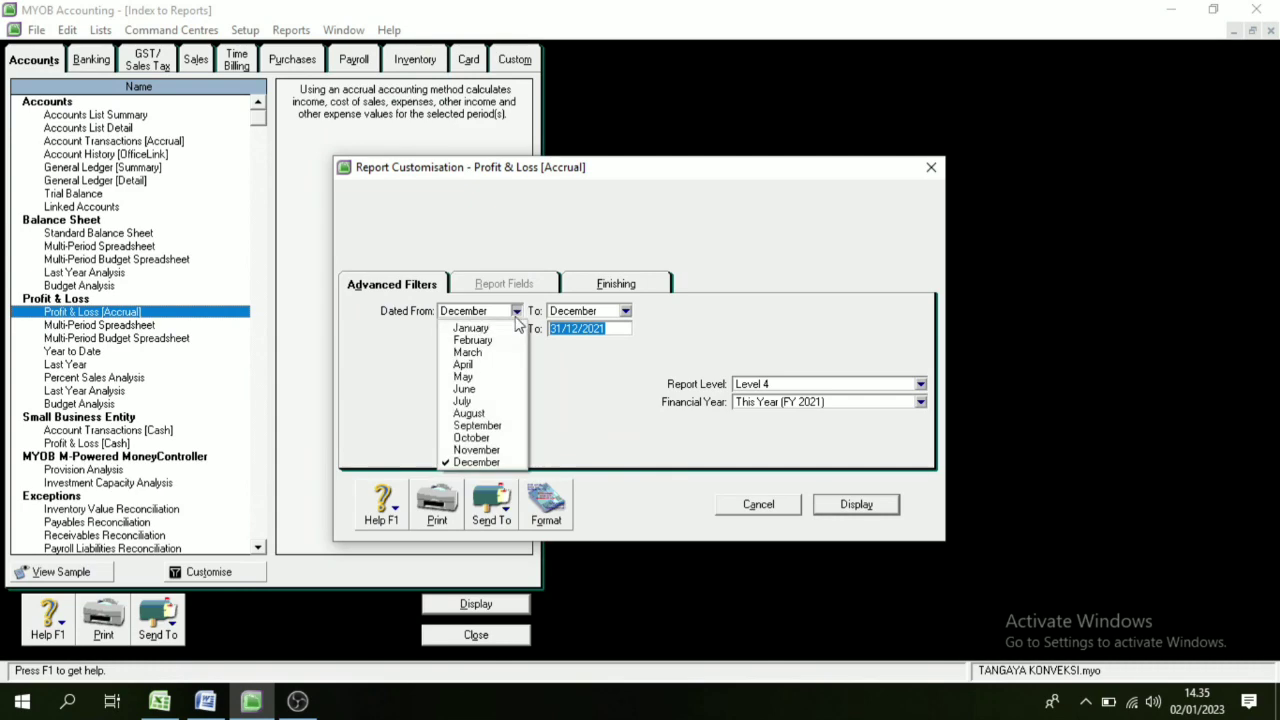
pyautogui.click(567, 403)
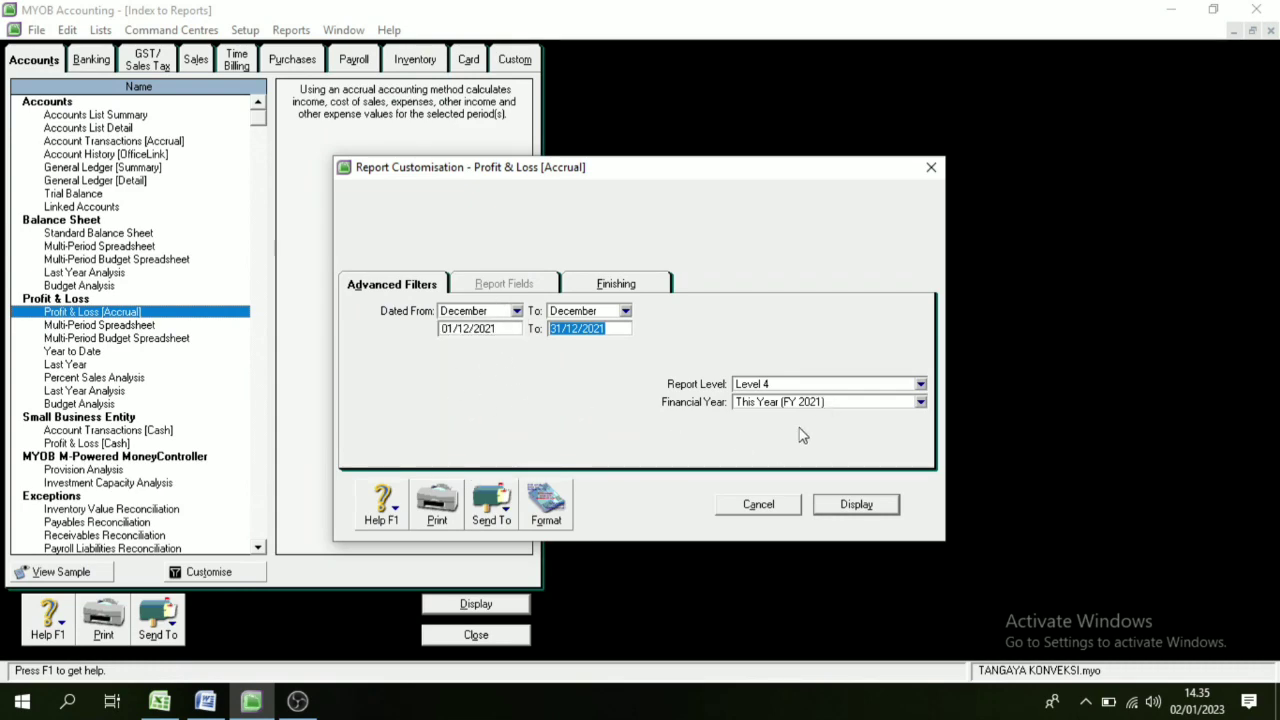
pyautogui.click(856, 505)
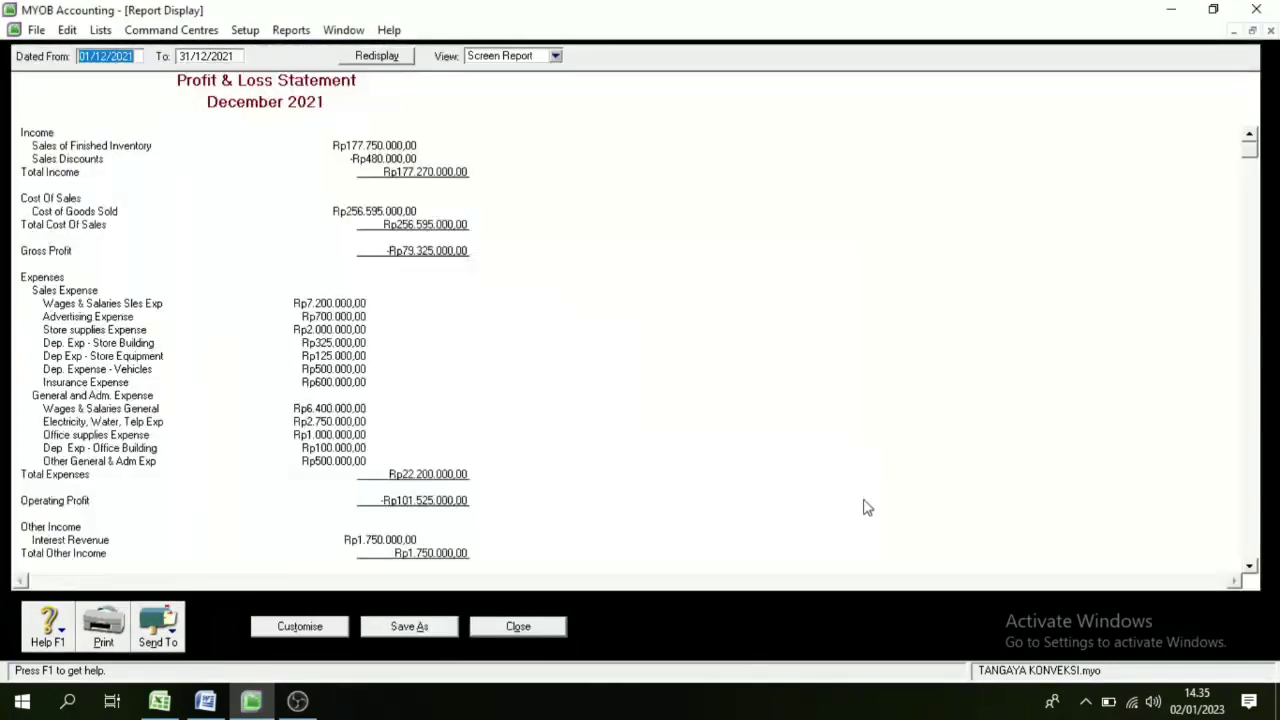
pyautogui.scroll(-3, 312, 318)
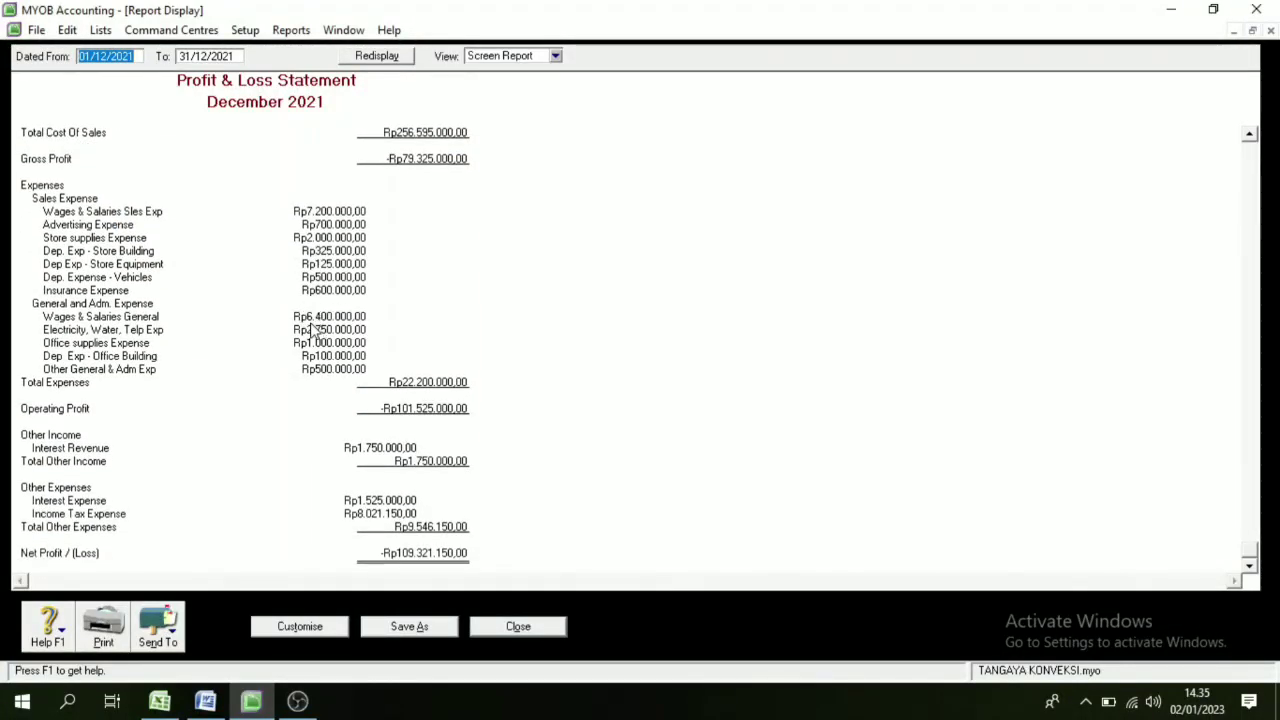
pyautogui.scroll(3, 310, 324)
# Export the statement as the PDF file Profit & Loss [Accrual] into the MYOB TANGAYA KONVEKSI folder, and close the report and the report index.
pyautogui.click(172, 625)
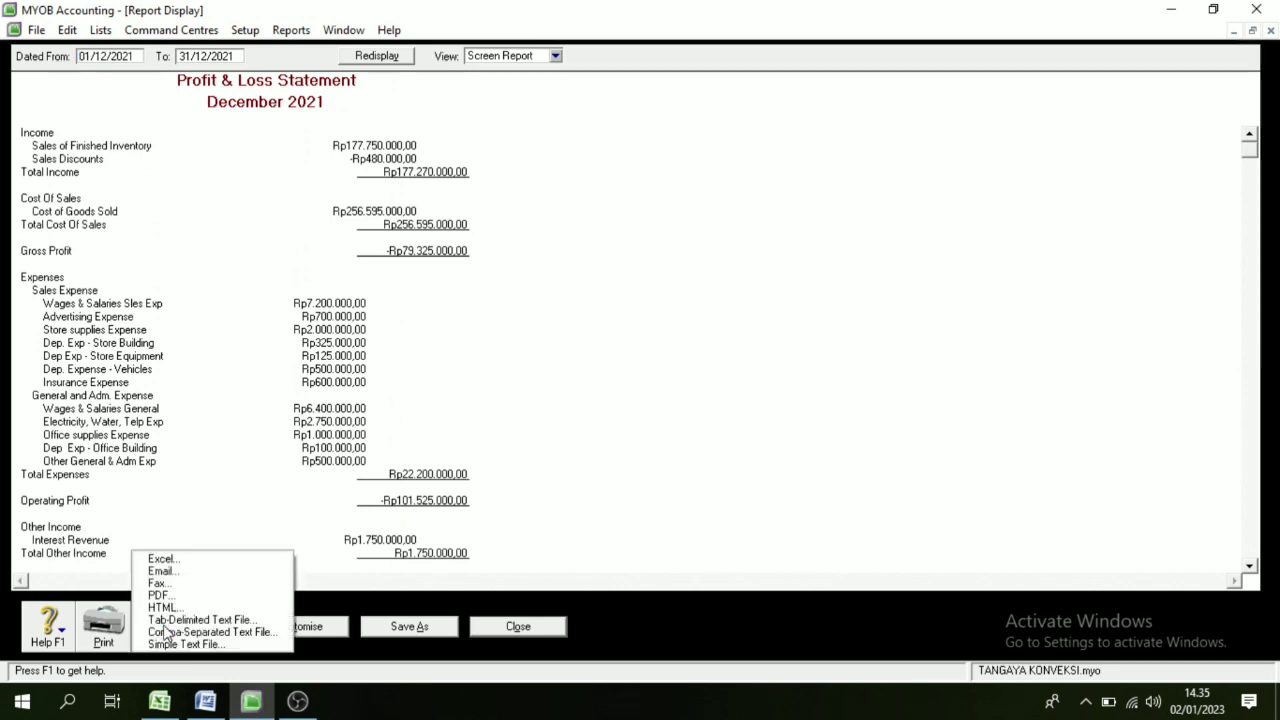
pyautogui.click(174, 598)
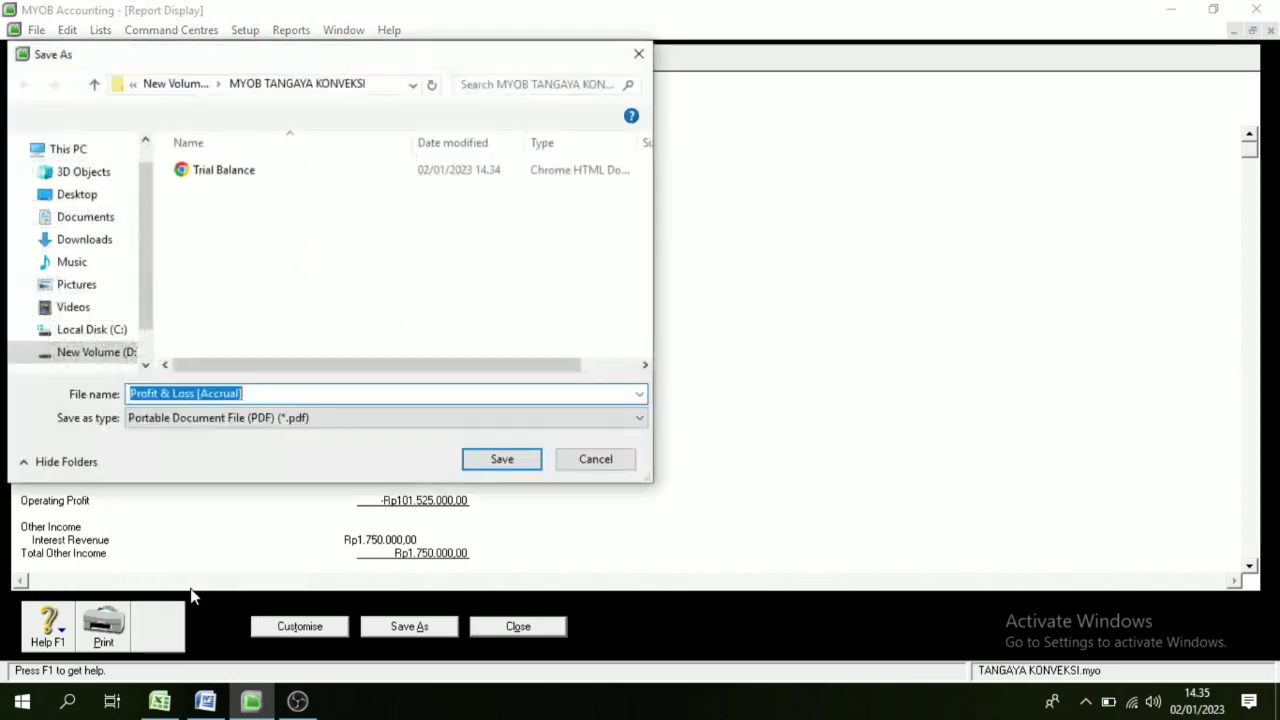
pyautogui.click(502, 462)
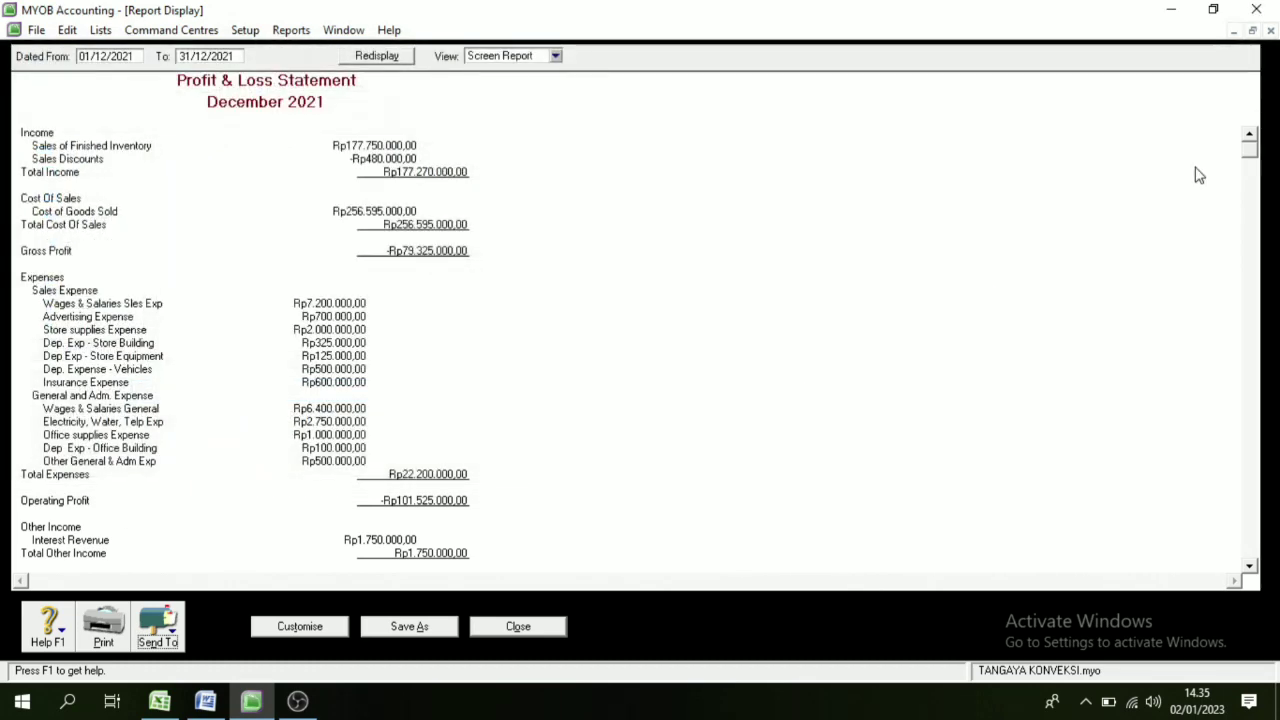
pyautogui.click(534, 627)
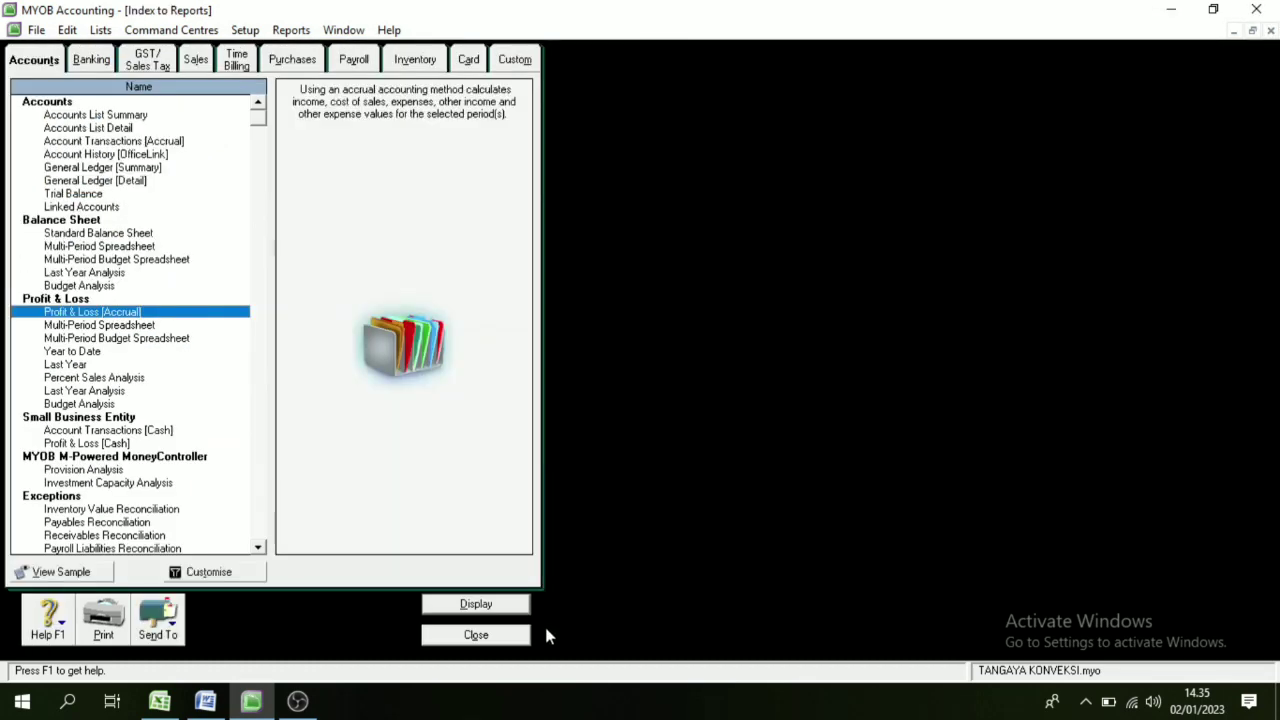
pyautogui.click(491, 637)
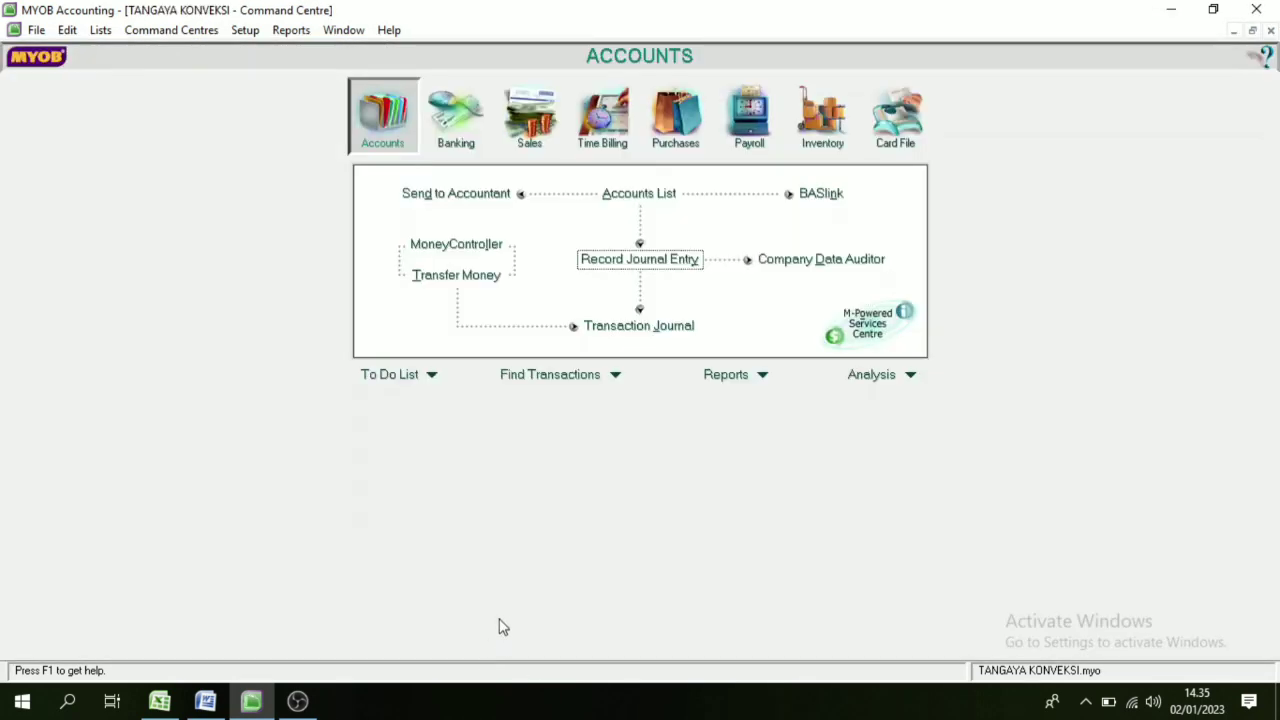